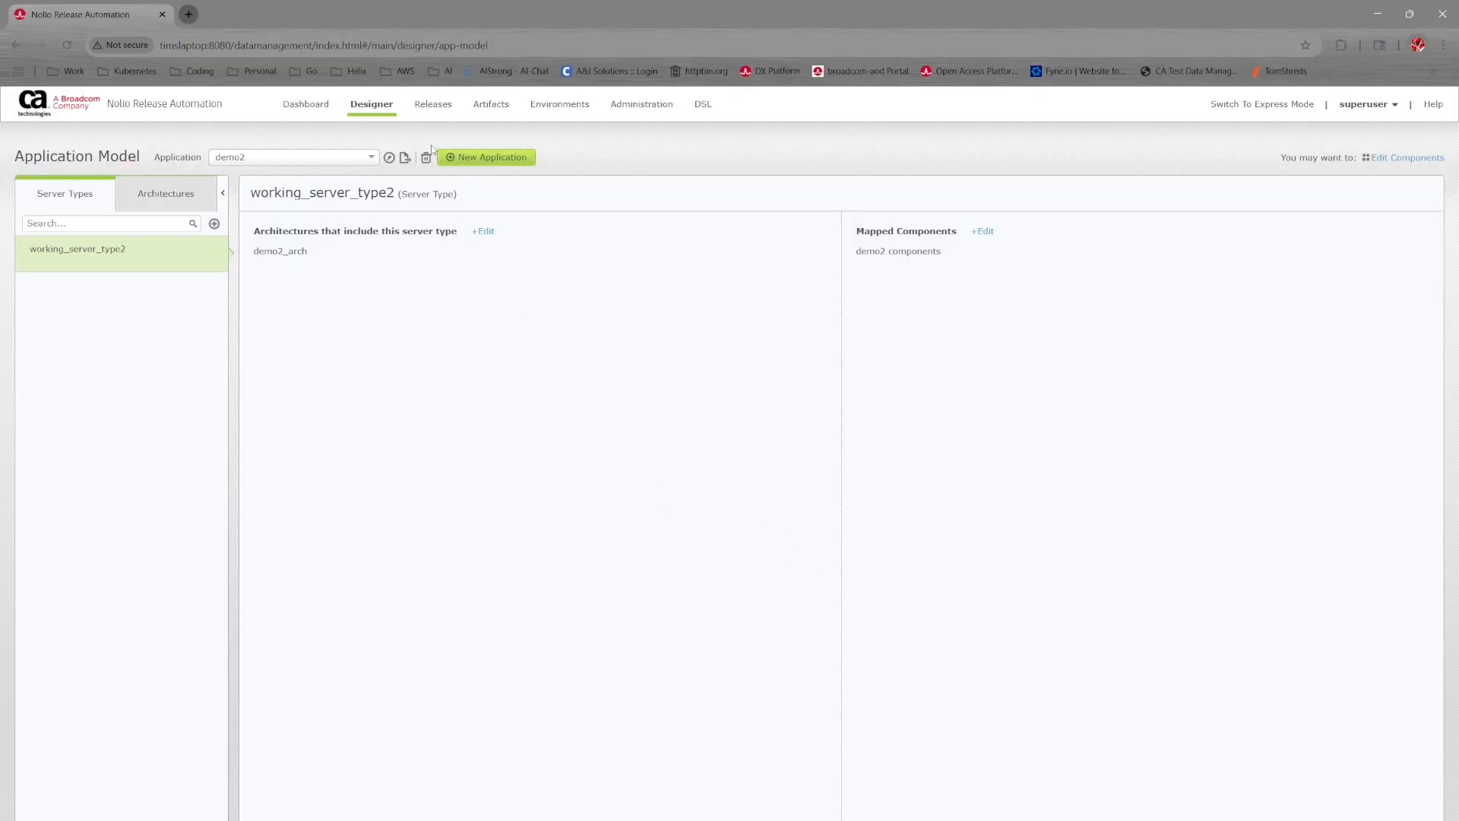
- Show the Nolio dashboard and switch to an empty Notepad window placed over its centre
left_click(303, 104)
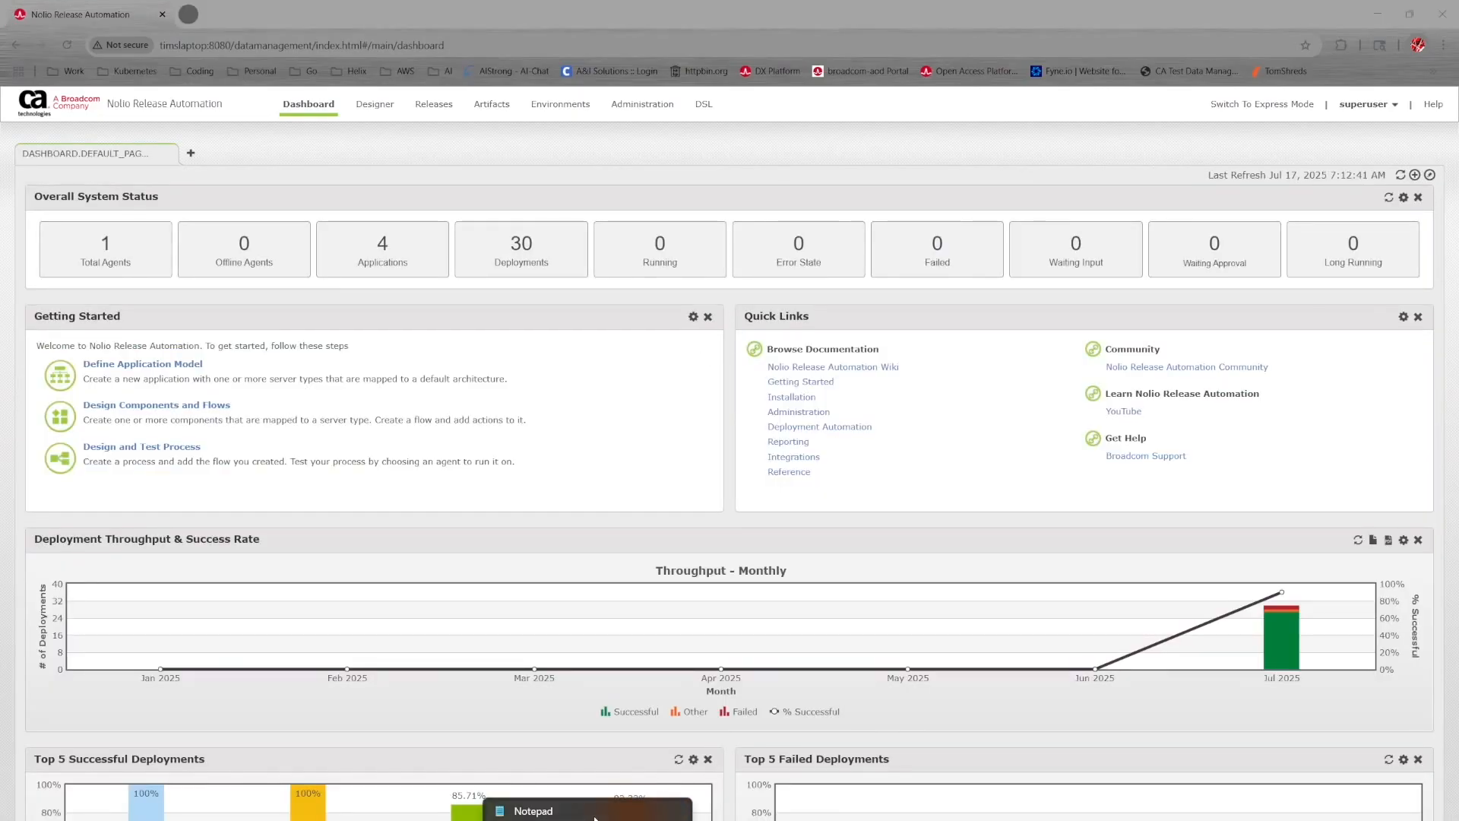
left_click(595, 817)
left_click_drag(749, 171, 937, 207)
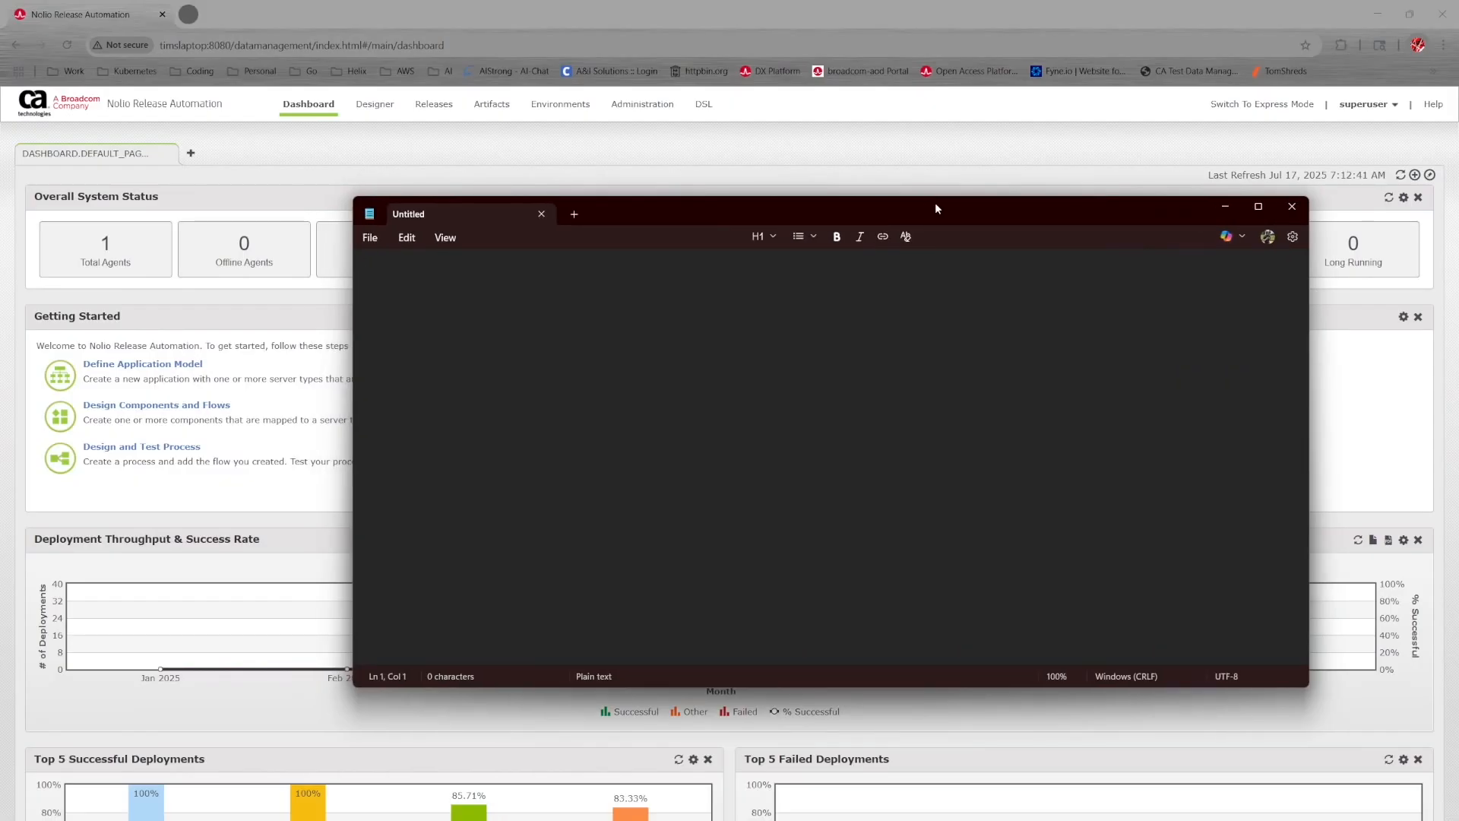
- Write the first two numbered notes, "1. create a website..." and "2. database ..", on separate lines
type("1. create a website...")
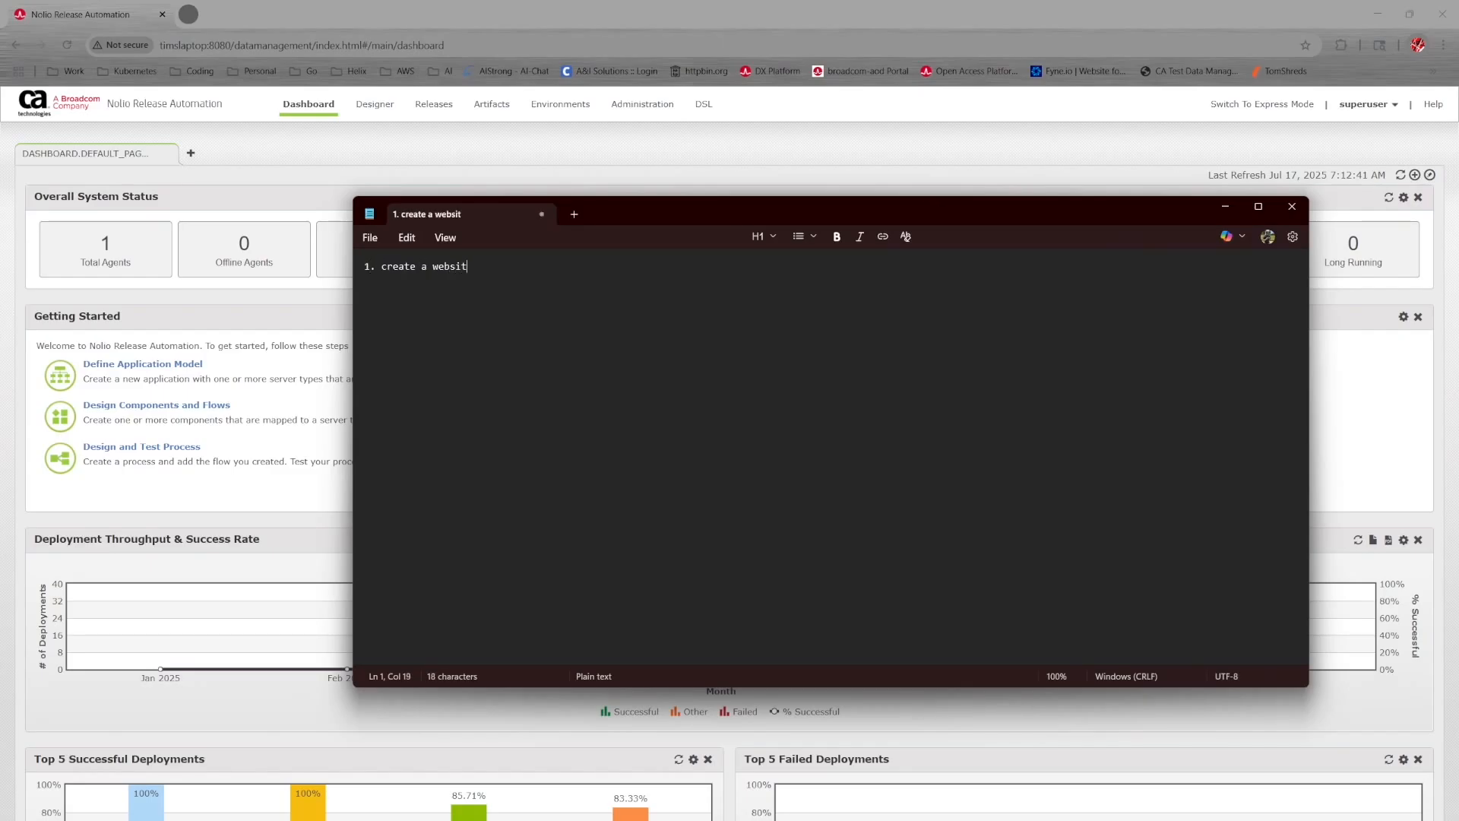
key("Return")
type("2 .")
type(". database .")
- Leave a gap below the numbered notes and add the lines "python site.." and "deploy for developer.."
key("Return")
key("Return")
key("Return")
type("python w")
type("ite")
type("deploy")
type(" for developer..")
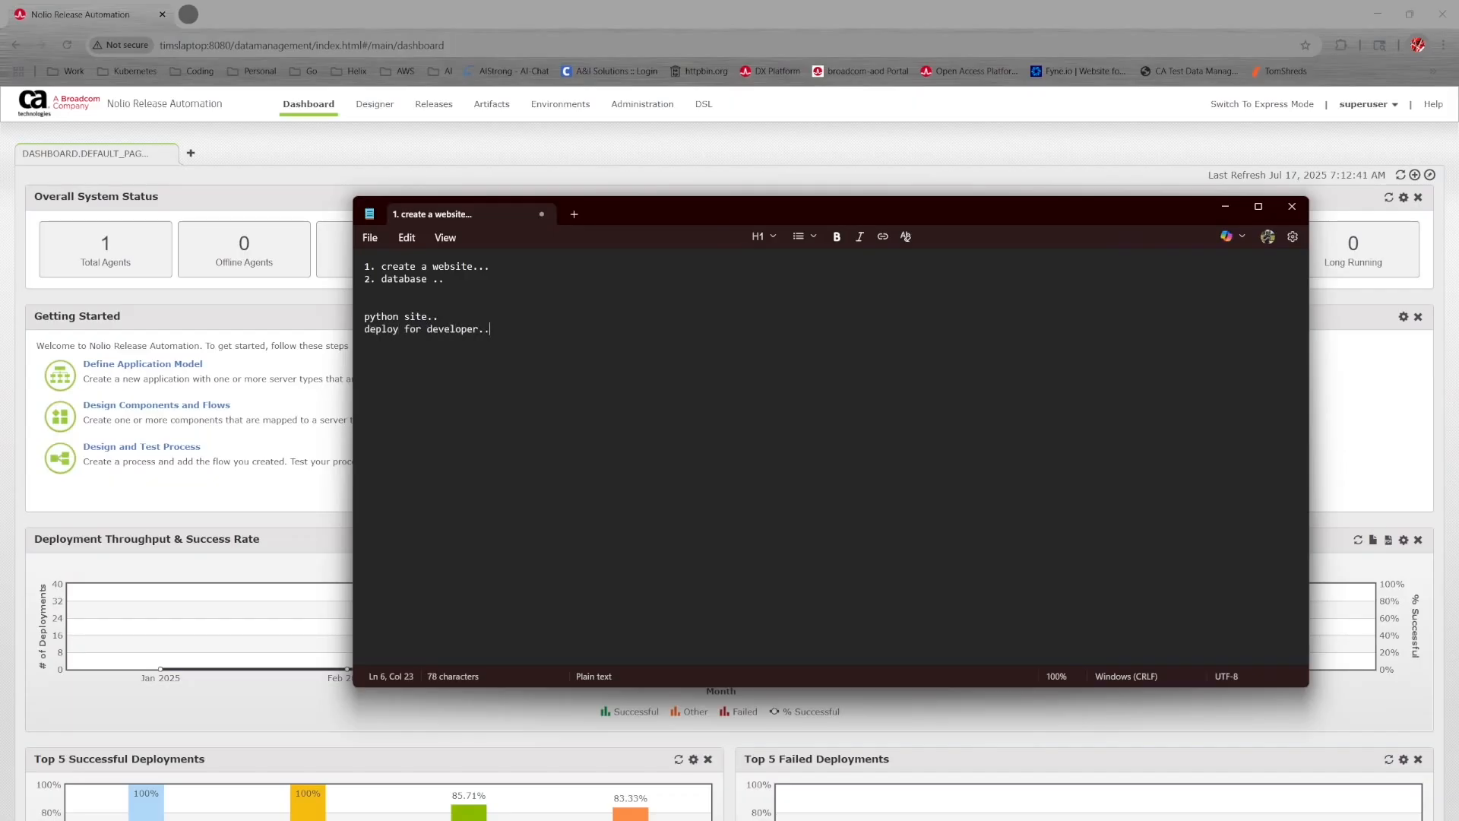
- Add the notes "mock data ... pii..", "Nolio..." and "TDM" on separate lines, with blank lines before the first two
key("Return")
key("Return")
type("mock data ... pii..")
key("Return")
key("Return")
key("Return")
type("Nolio...")
key("Return")
type("TDM")
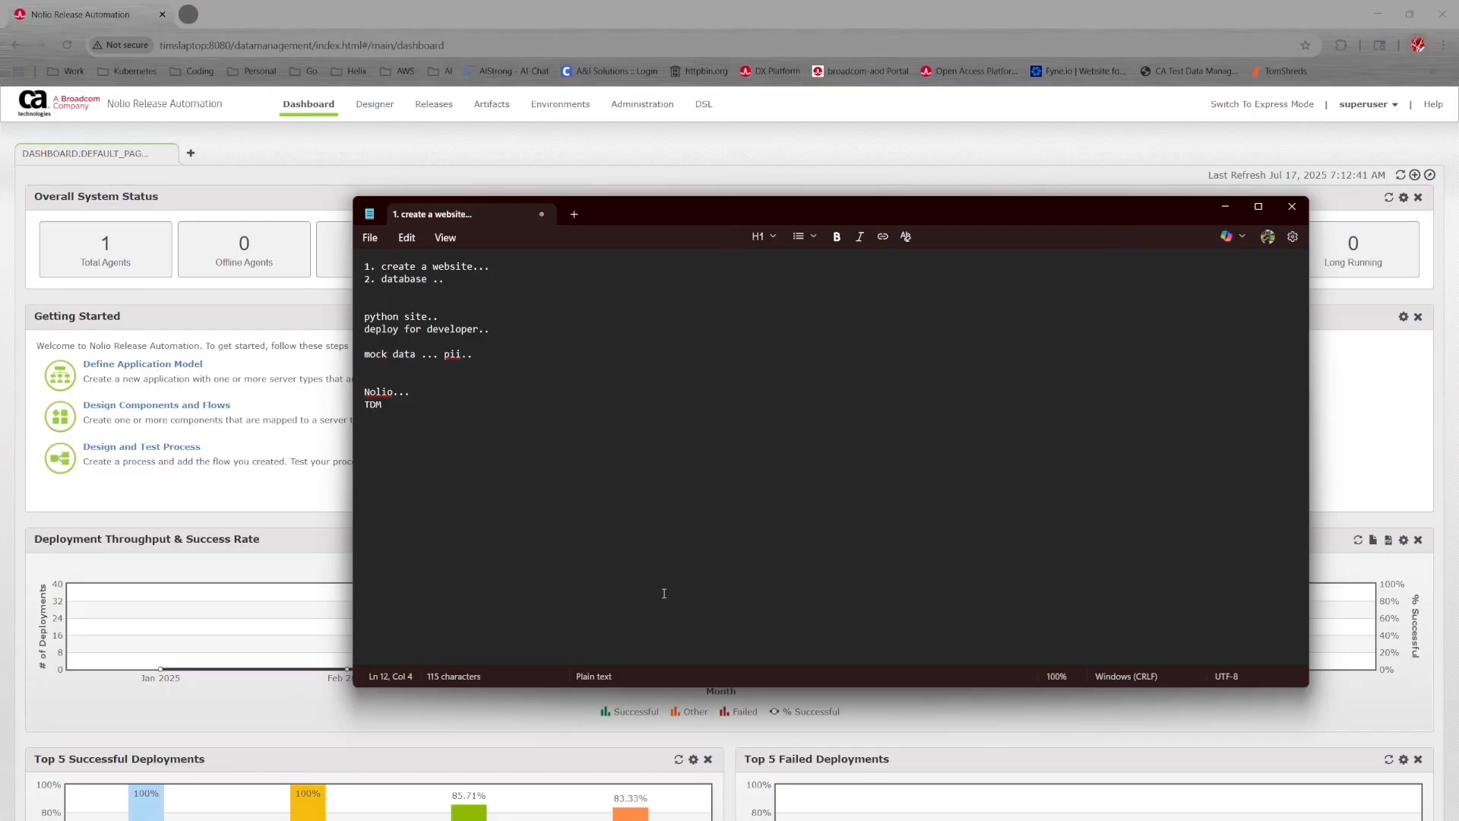
double_click(365, 392)
left_click(534, 428)
- Switch to File Explorer and delete main.py from the test_app folder
left_click(152, 819)
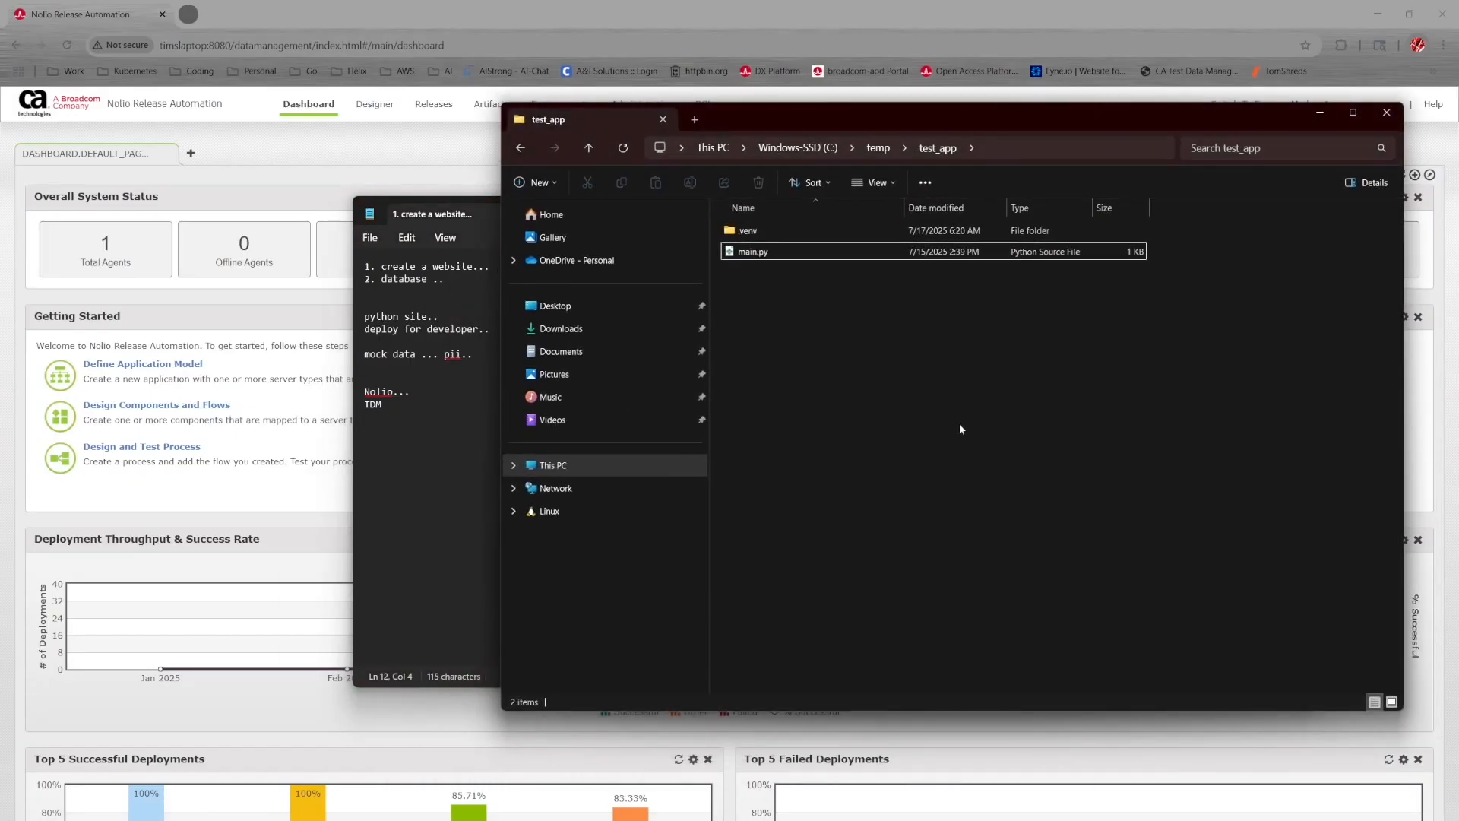
left_click_drag(1001, 111, 618, 213)
right_click(421, 354)
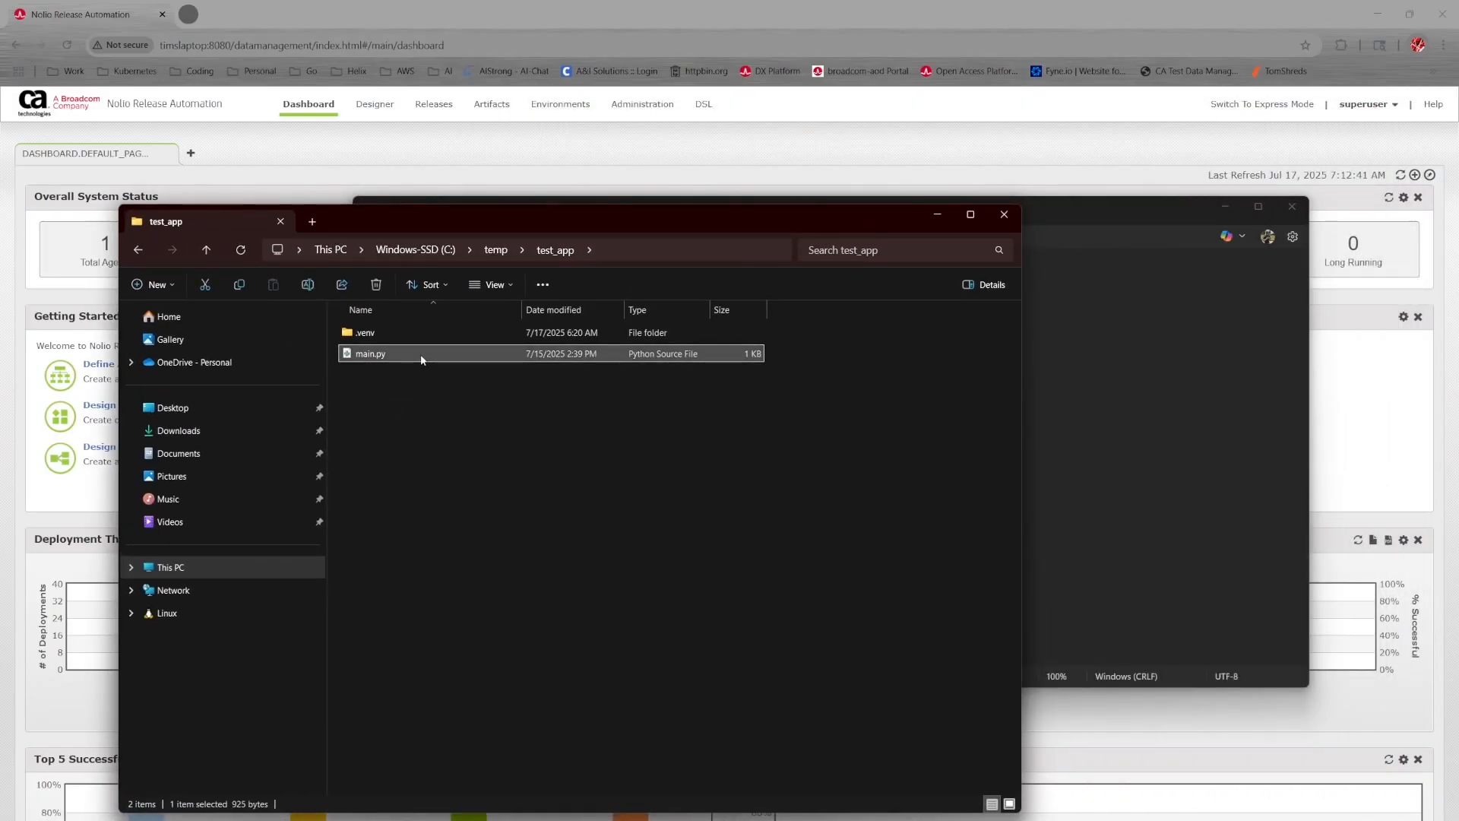
left_click(615, 375)
- Open the new_automation_project folder in C:\temp and move its window down to uncover the notes
left_click(495, 250)
left_click_drag(566, 217, 715, 188)
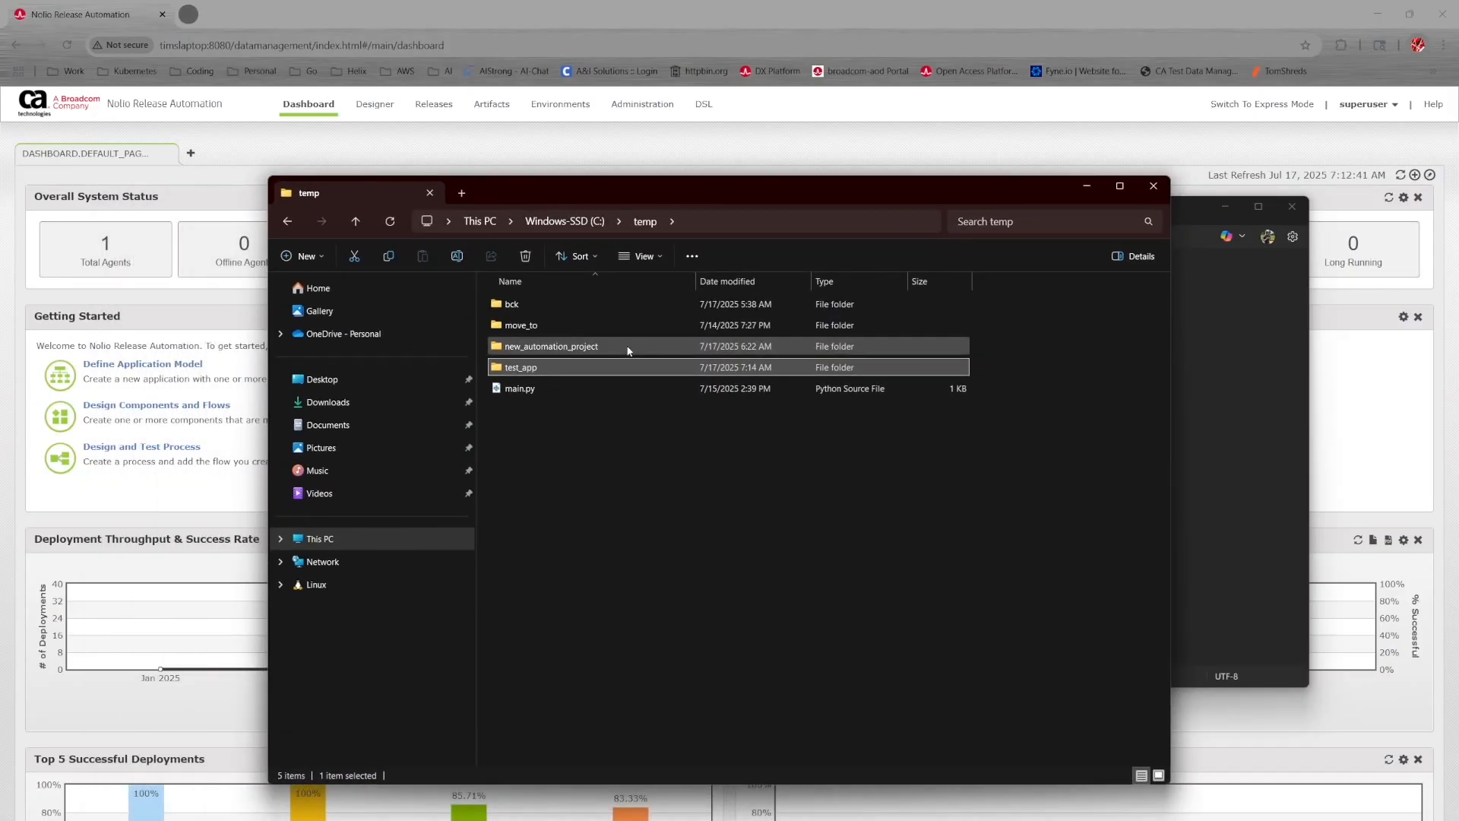
double_click(668, 346)
left_click_drag(836, 190, 1032, 551)
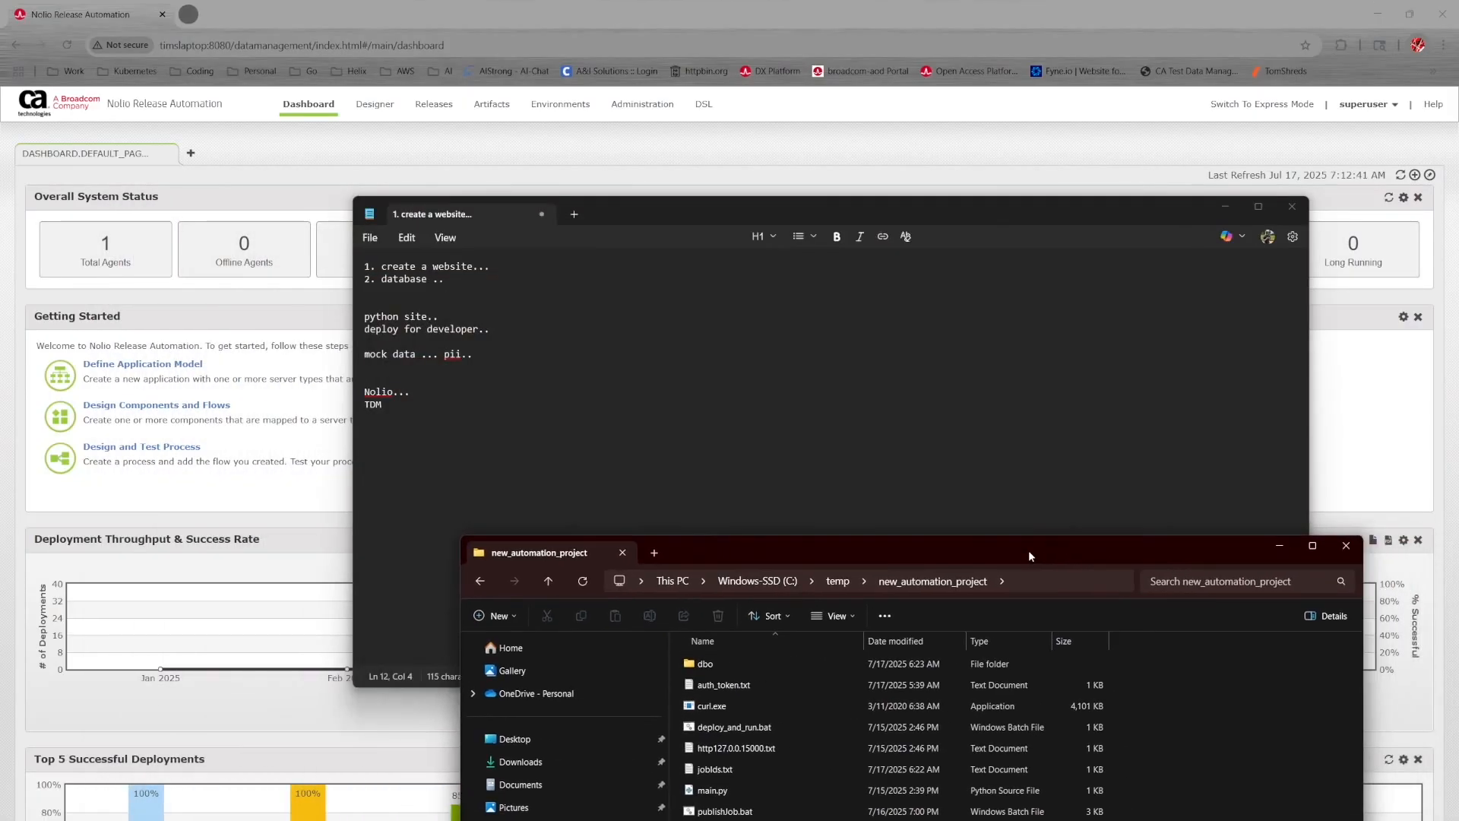
- Add the lines "Releases ->" and "Automation ->" below TDM in the Notepad notes
left_click(377, 420)
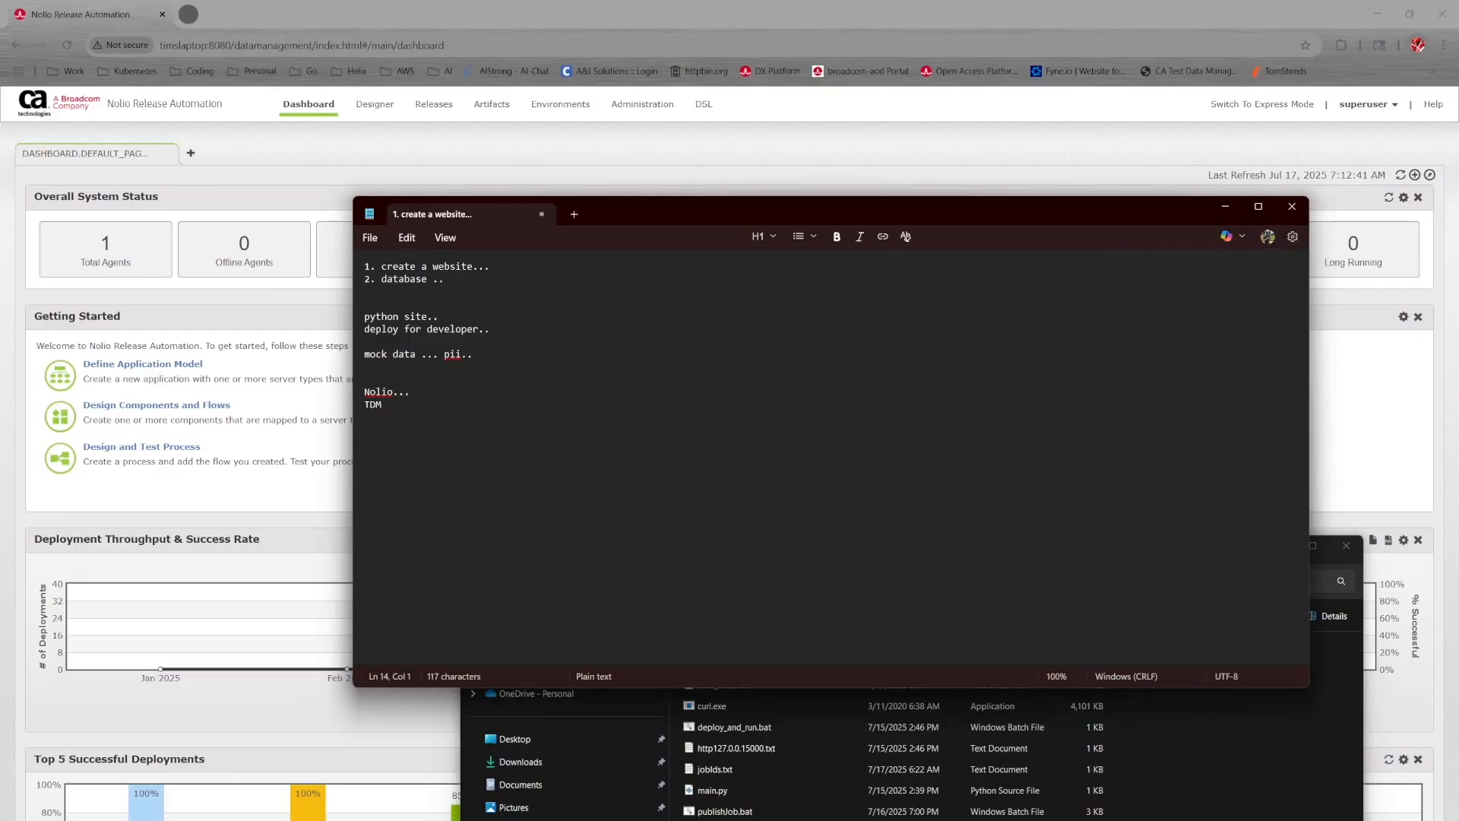
type("Releases ->")
key("Return")
type("Automation ->")
- Move the notes aside, bring the new_automation_project folder into full view and delete jobIds.txt from it
left_click_drag(642, 221, 252, 125)
left_click_drag(980, 554, 643, 159)
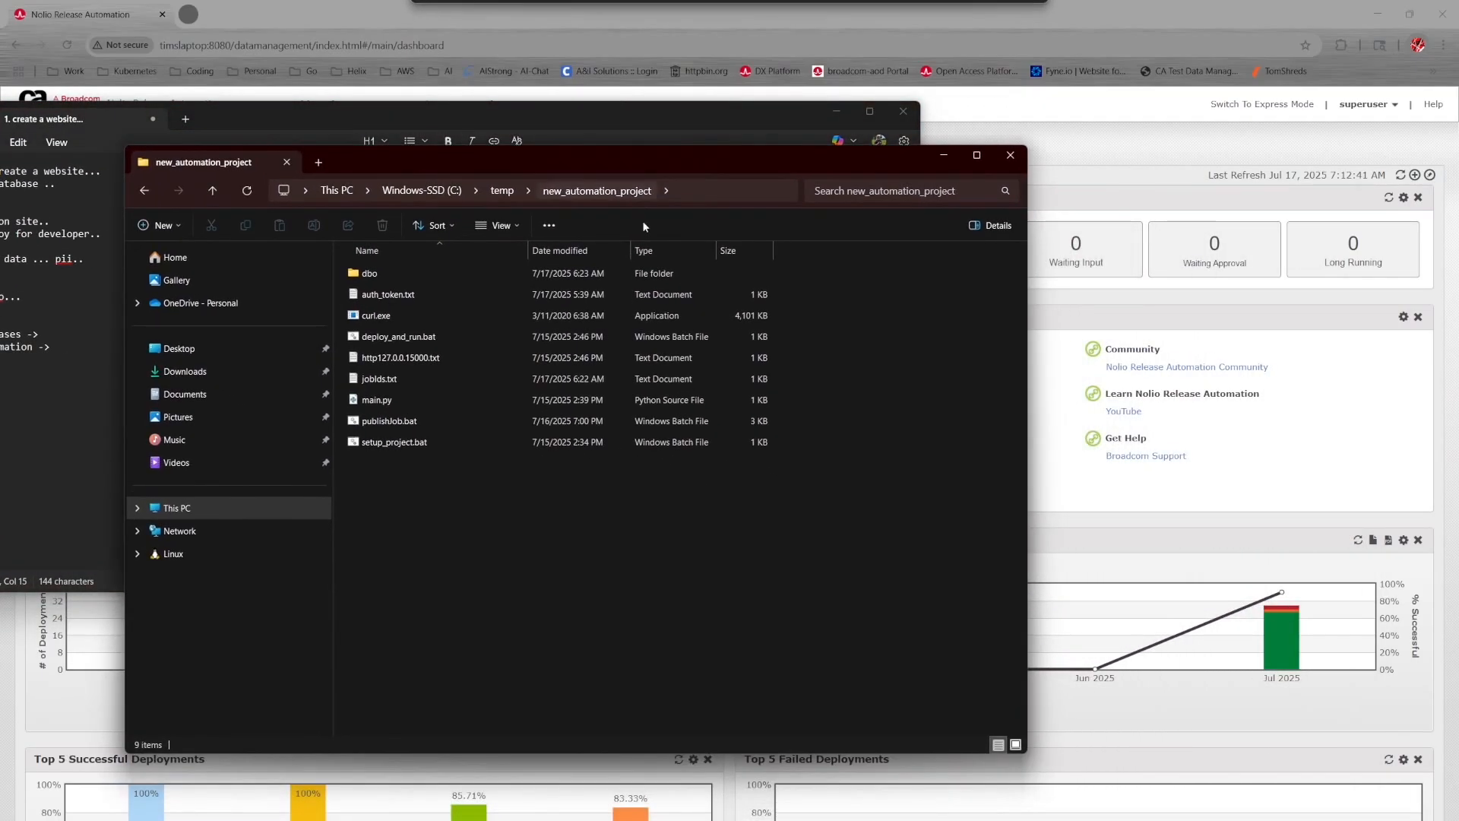
right_click(629, 540)
left_click(446, 382)
right_click(447, 382)
left_click(641, 410)
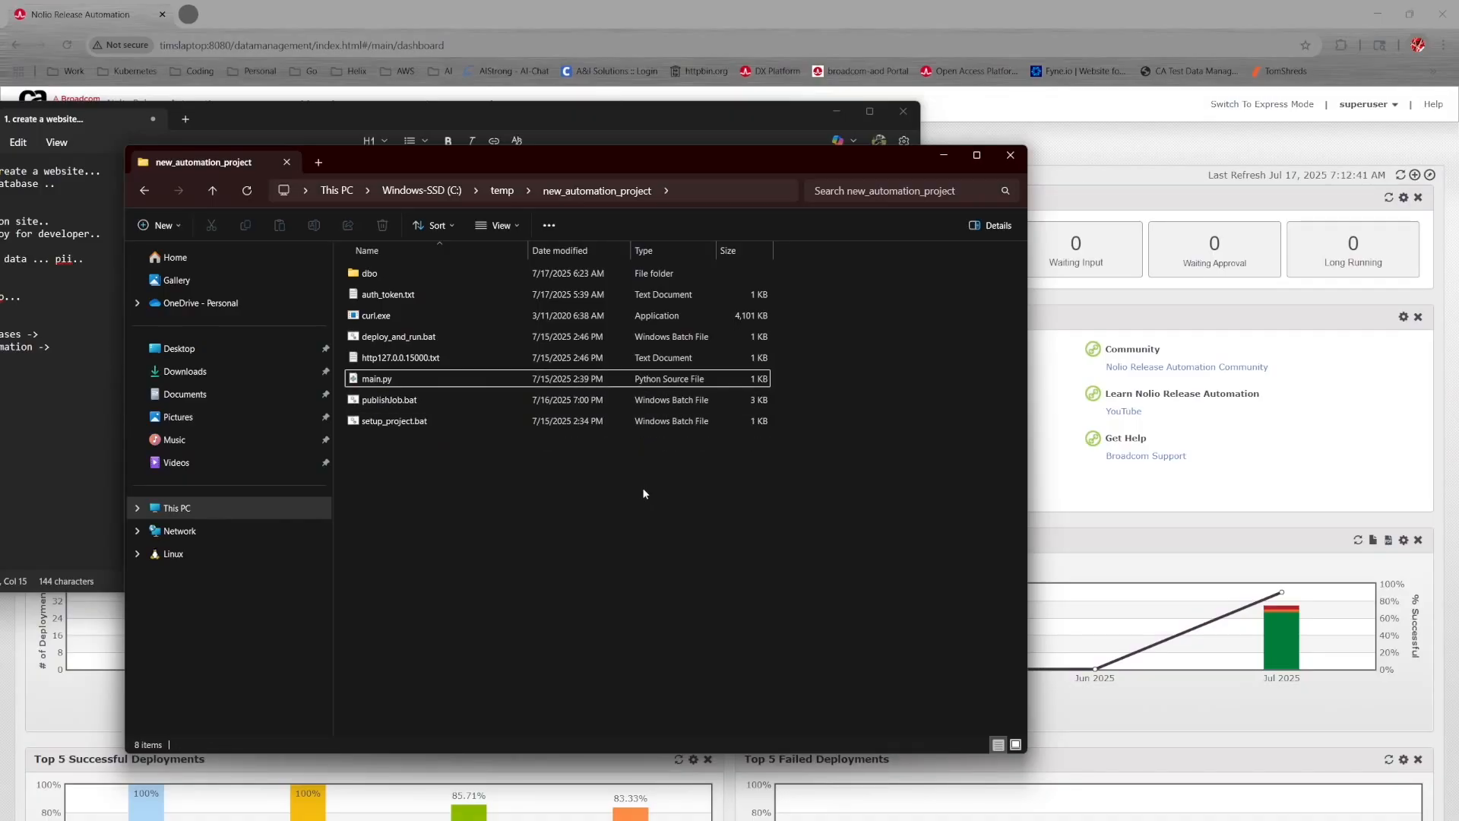
- Check the contents of the test_app folder in C:\temp and return to new_automation_project
left_click(502, 190)
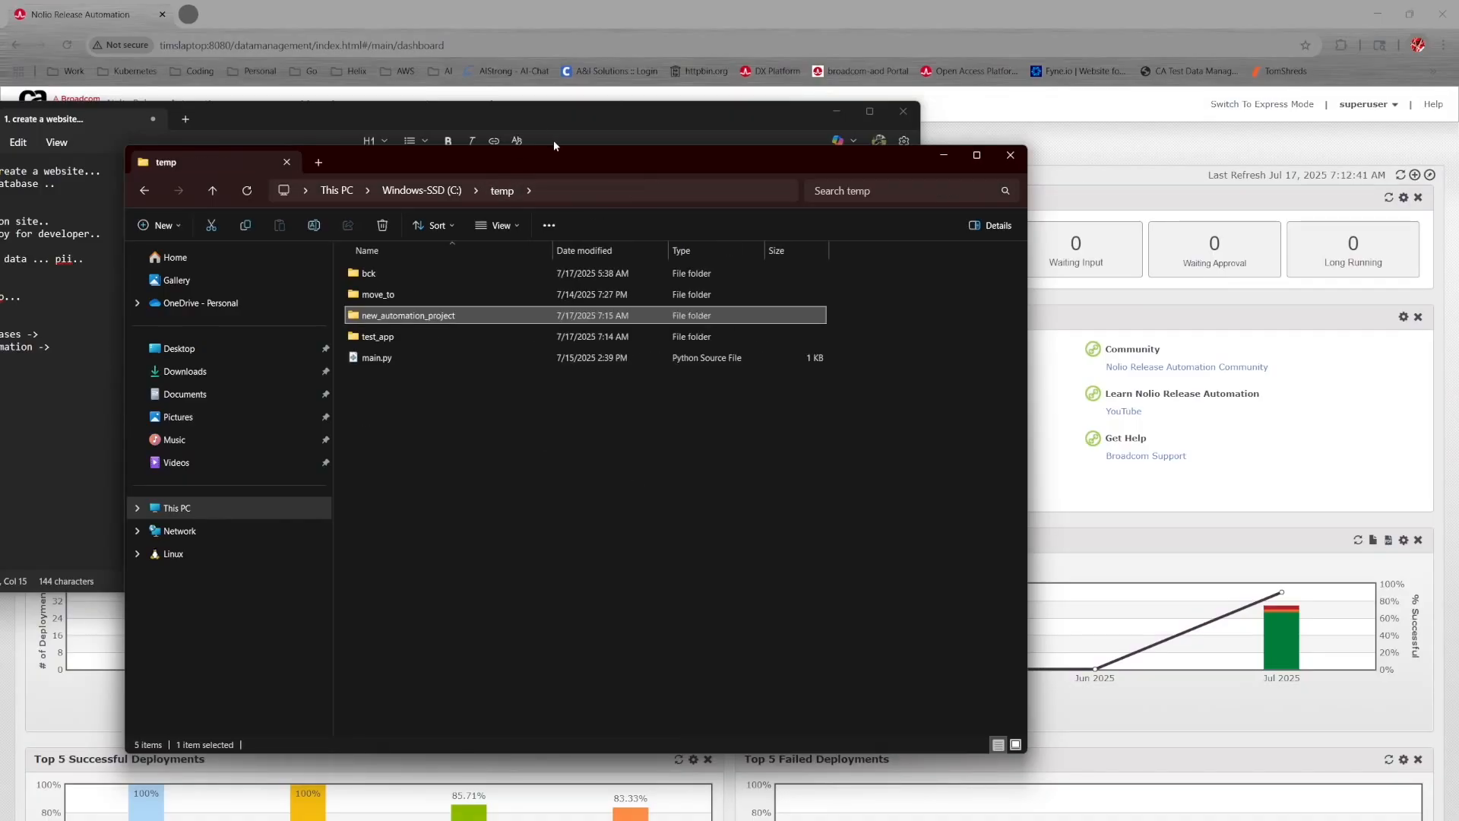
left_click_drag(551, 162, 625, 152)
double_click(492, 327)
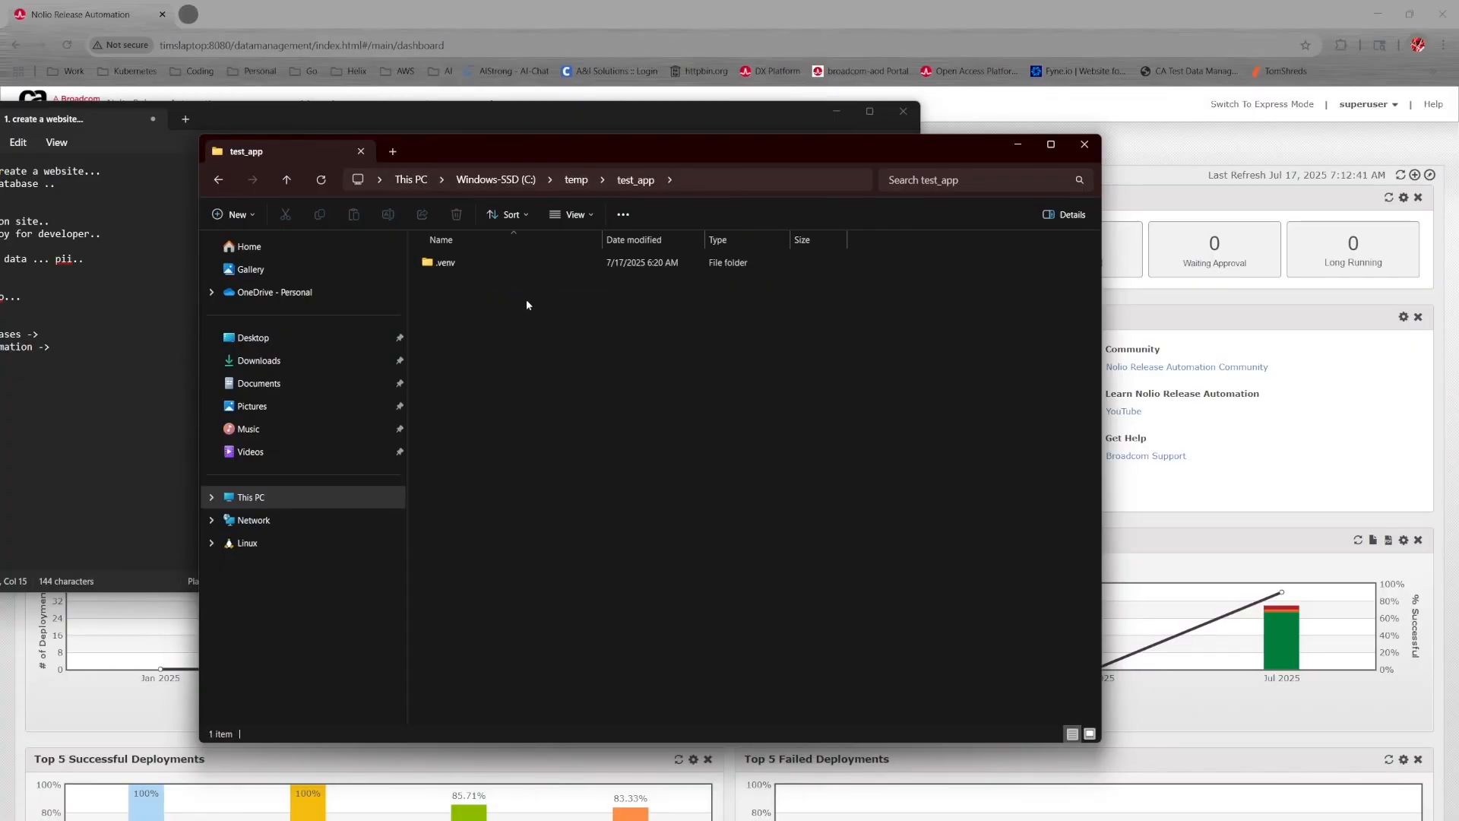
key("alt+Left")
double_click(509, 306)
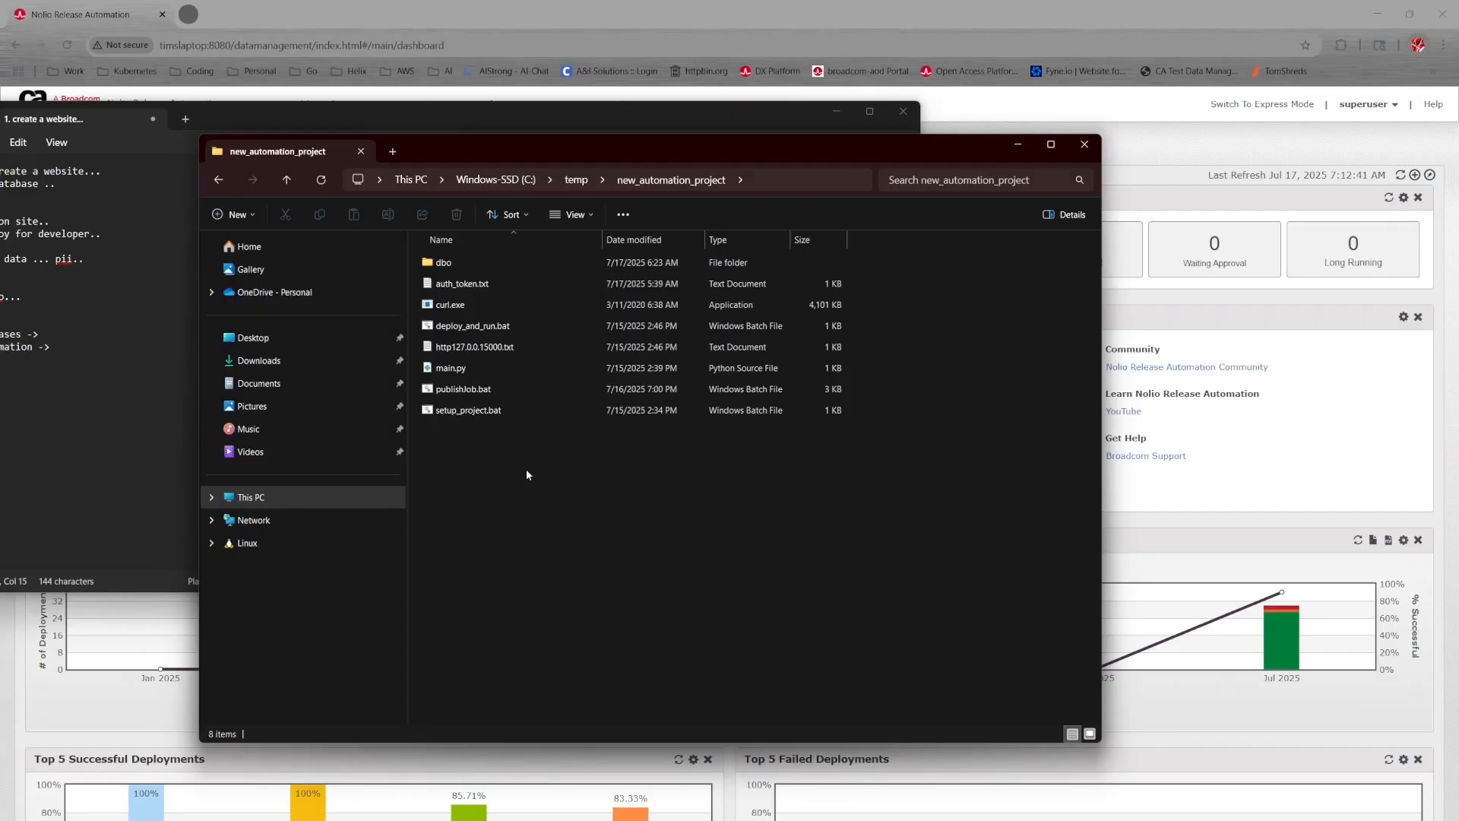
- Open main.py from the new_automation_project folder in Visual Studio Code
left_click(503, 370)
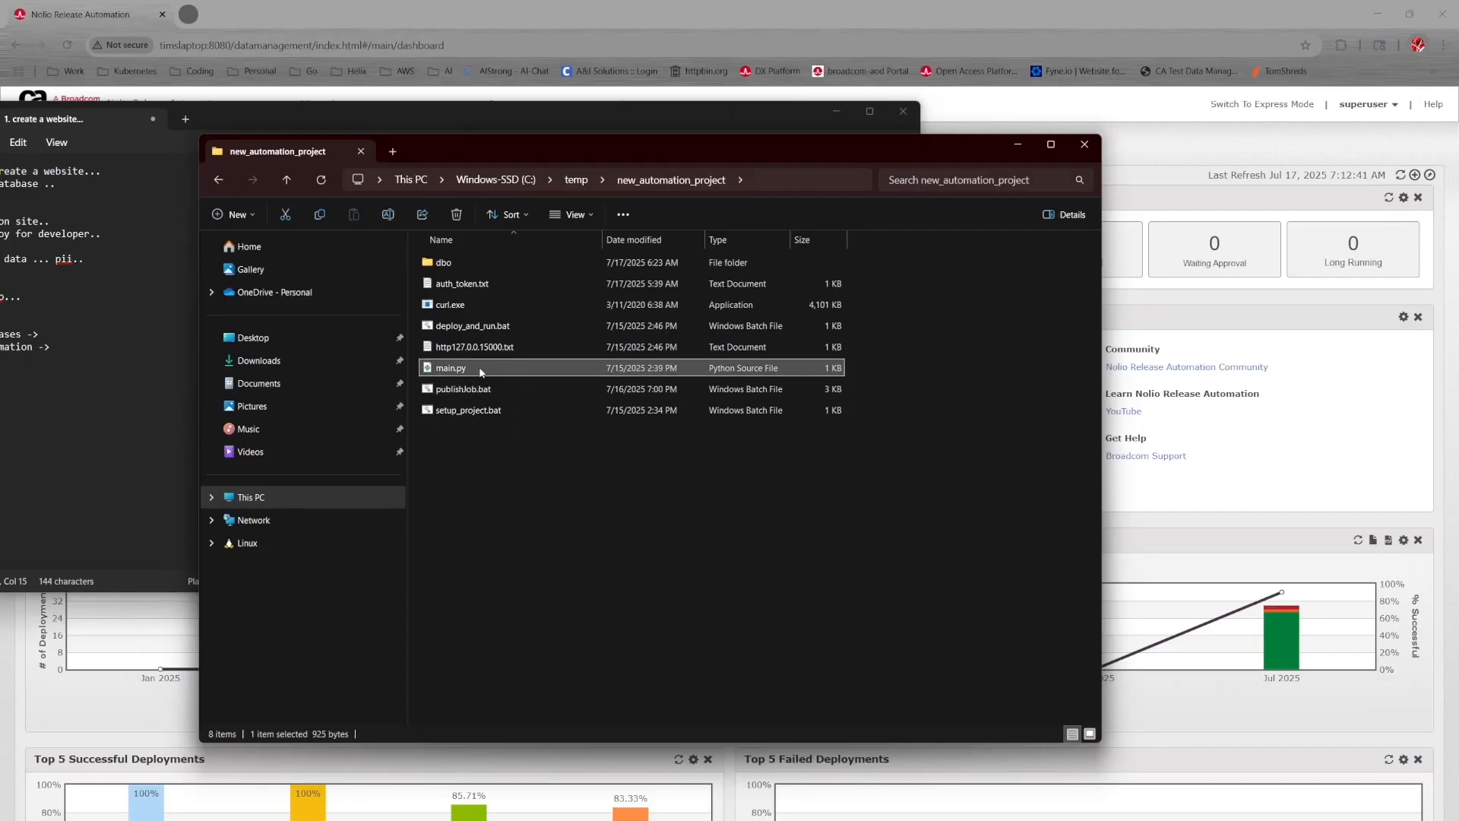
right_click(485, 365)
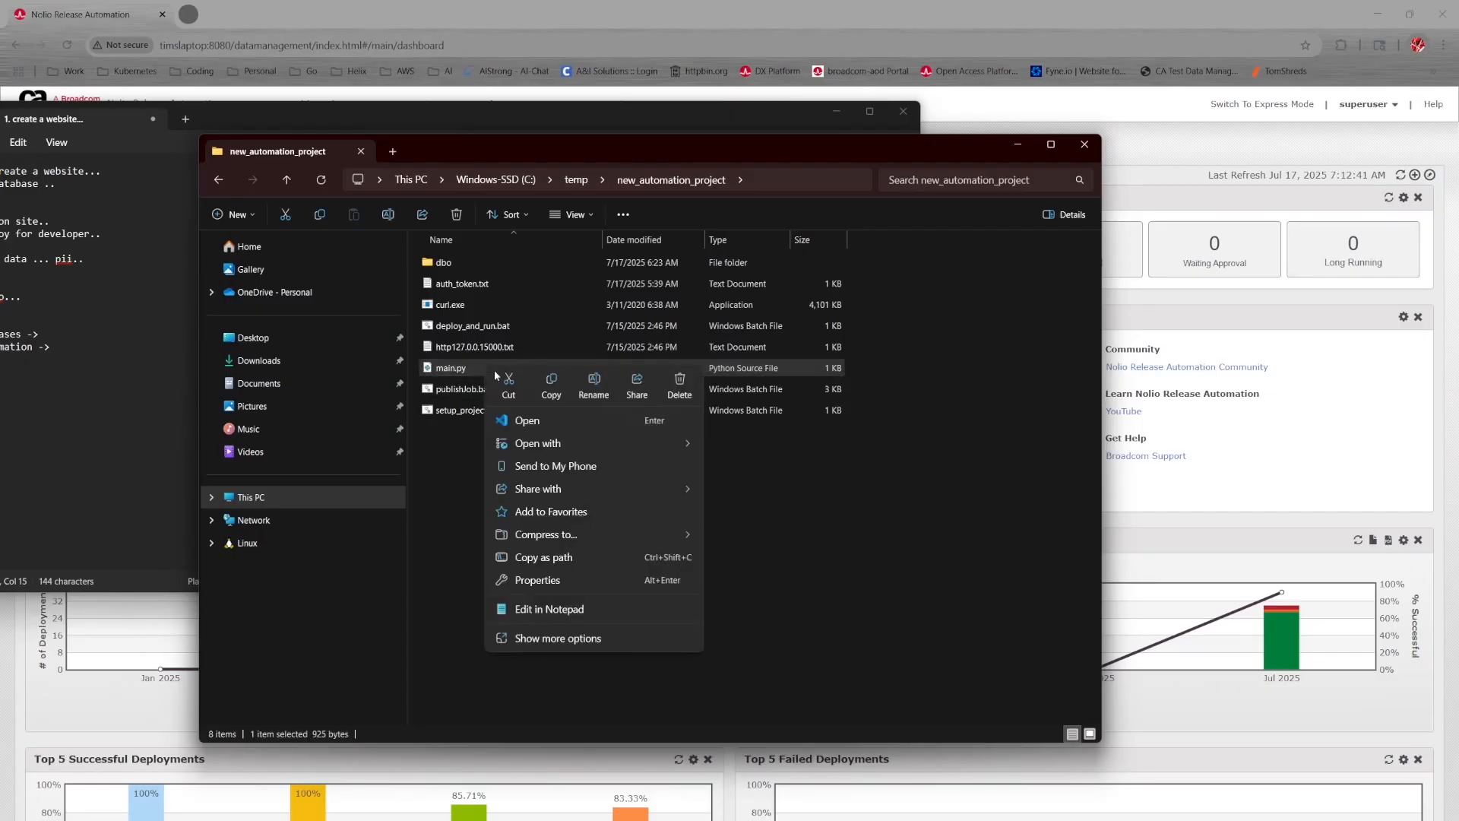
left_click(607, 419)
- Examine the database connection settings in main.py, including the driver, server and database name
left_click(541, 384)
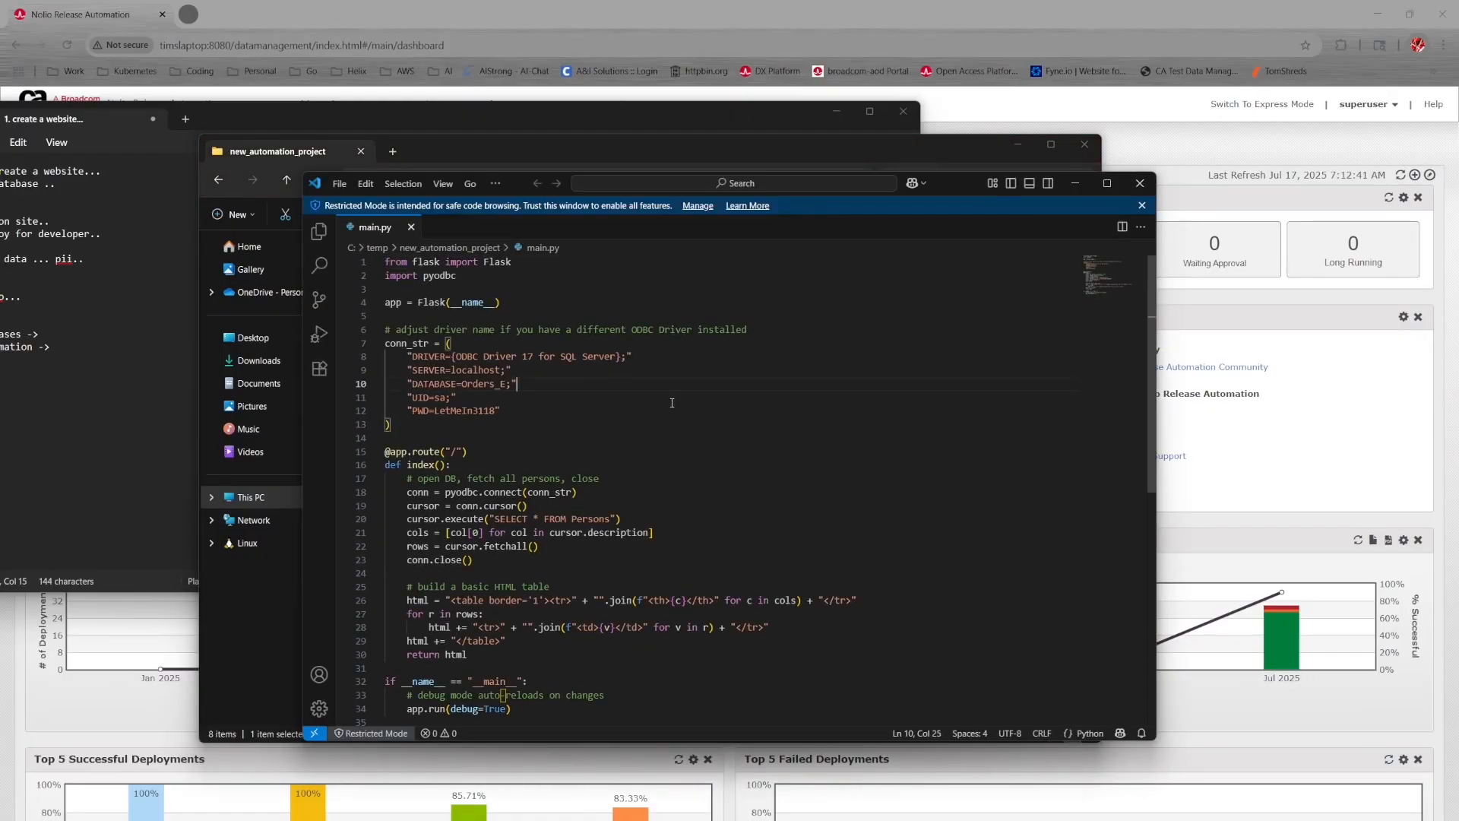
scroll(672, 403, "down", 3)
scroll(473, 443, "up", 3)
left_click_drag(502, 375, 407, 321)
scroll(635, 392, "down", 2)
left_click(553, 347)
scroll(553, 347, "up", 2)
double_click(475, 335)
left_click(566, 432)
- Examine the index function in main.py and highlight the Persons table name in its query
scroll(532, 473, "down", 1)
left_click_drag(516, 491, 408, 433)
left_click(583, 447)
left_click(634, 440)
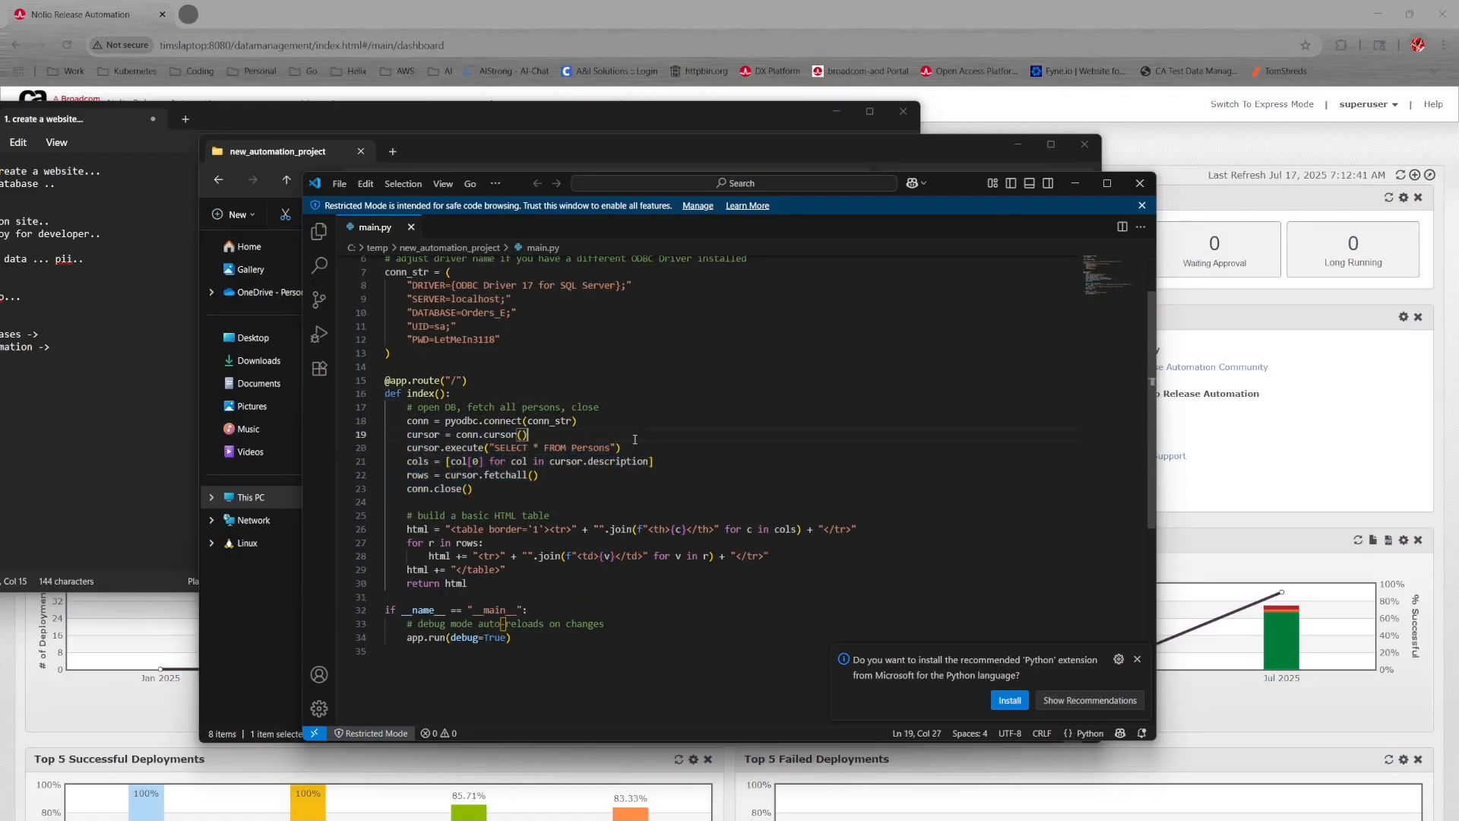
double_click(591, 448)
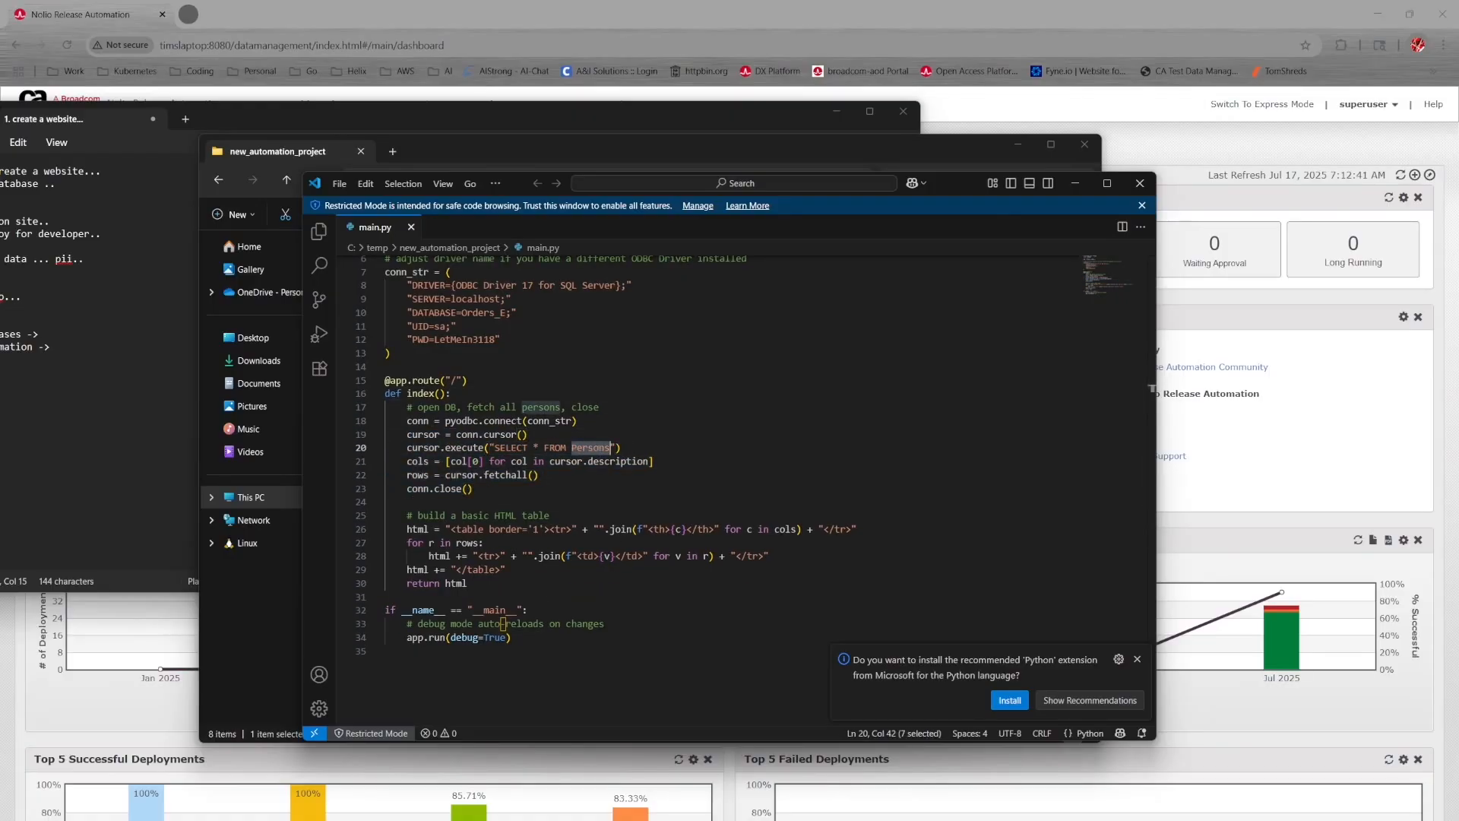
- Switch to SQL Server Management Studio and look through the tables of the Orders_E database down to dbo.PERSONS
key("alt+Tab")
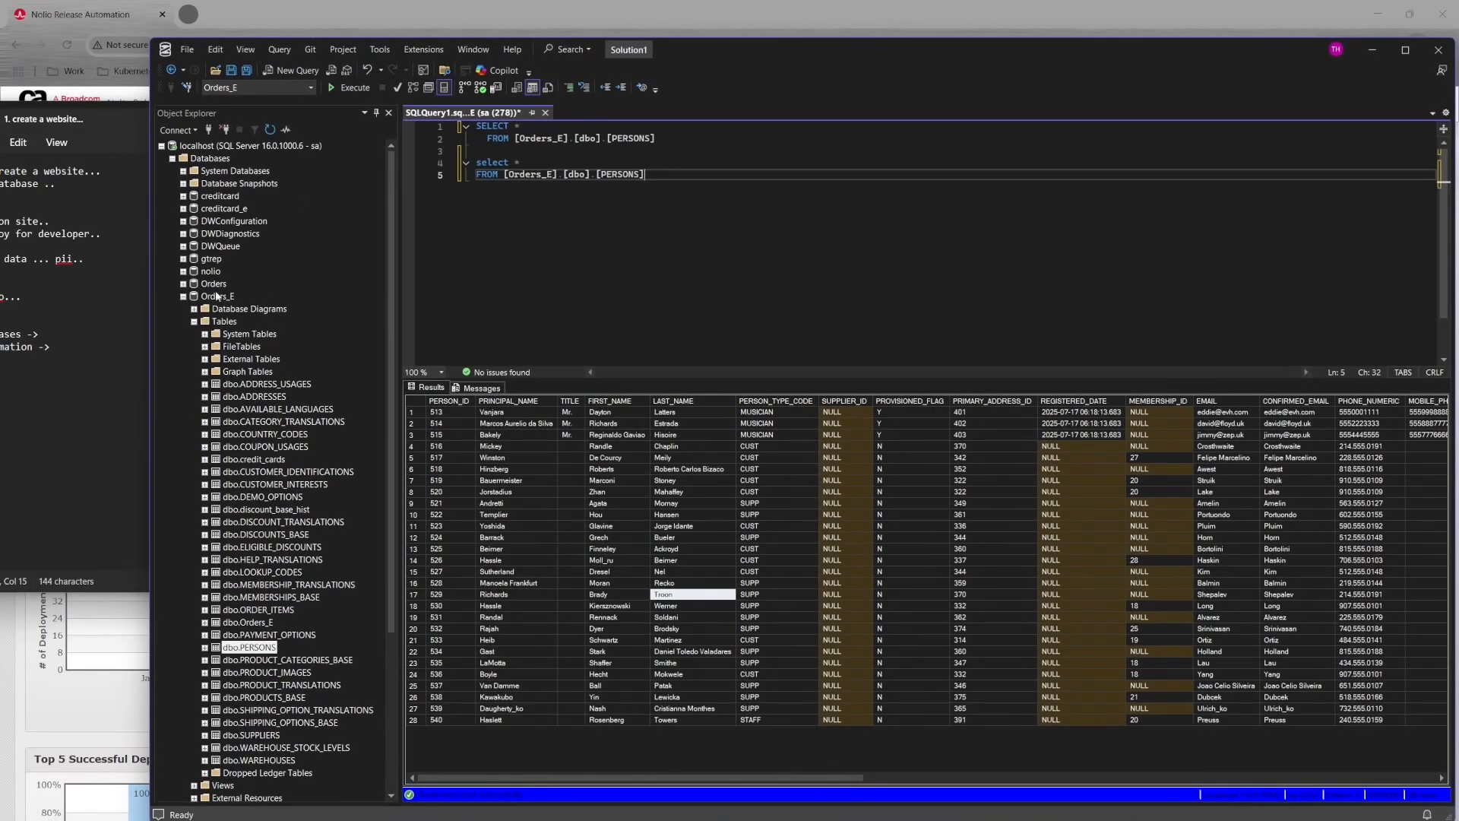
left_click(210, 296)
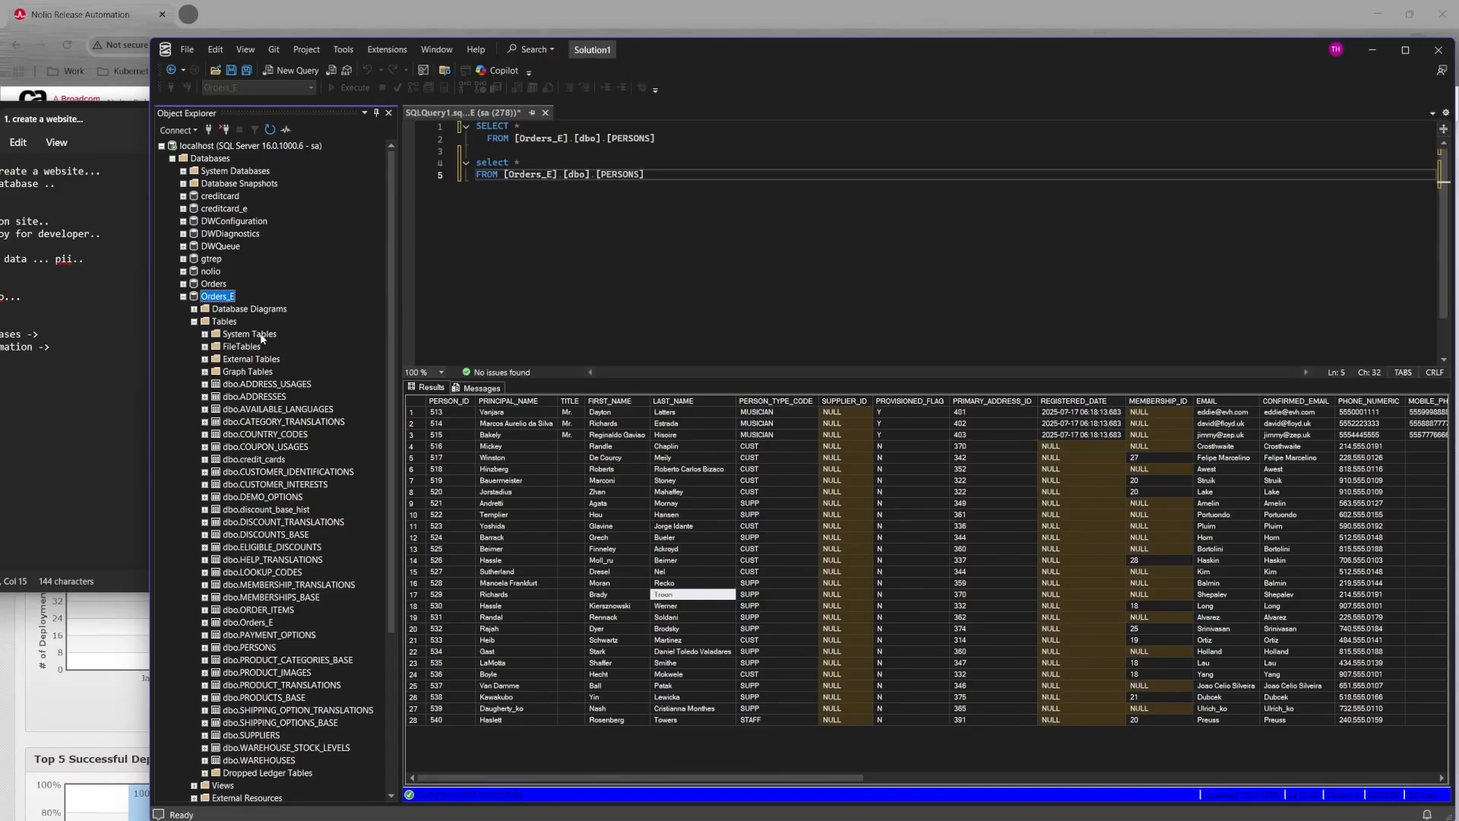
left_click(261, 397)
left_click(265, 434)
left_click(258, 484)
left_click(257, 534)
left_click(255, 584)
left_click(257, 650)
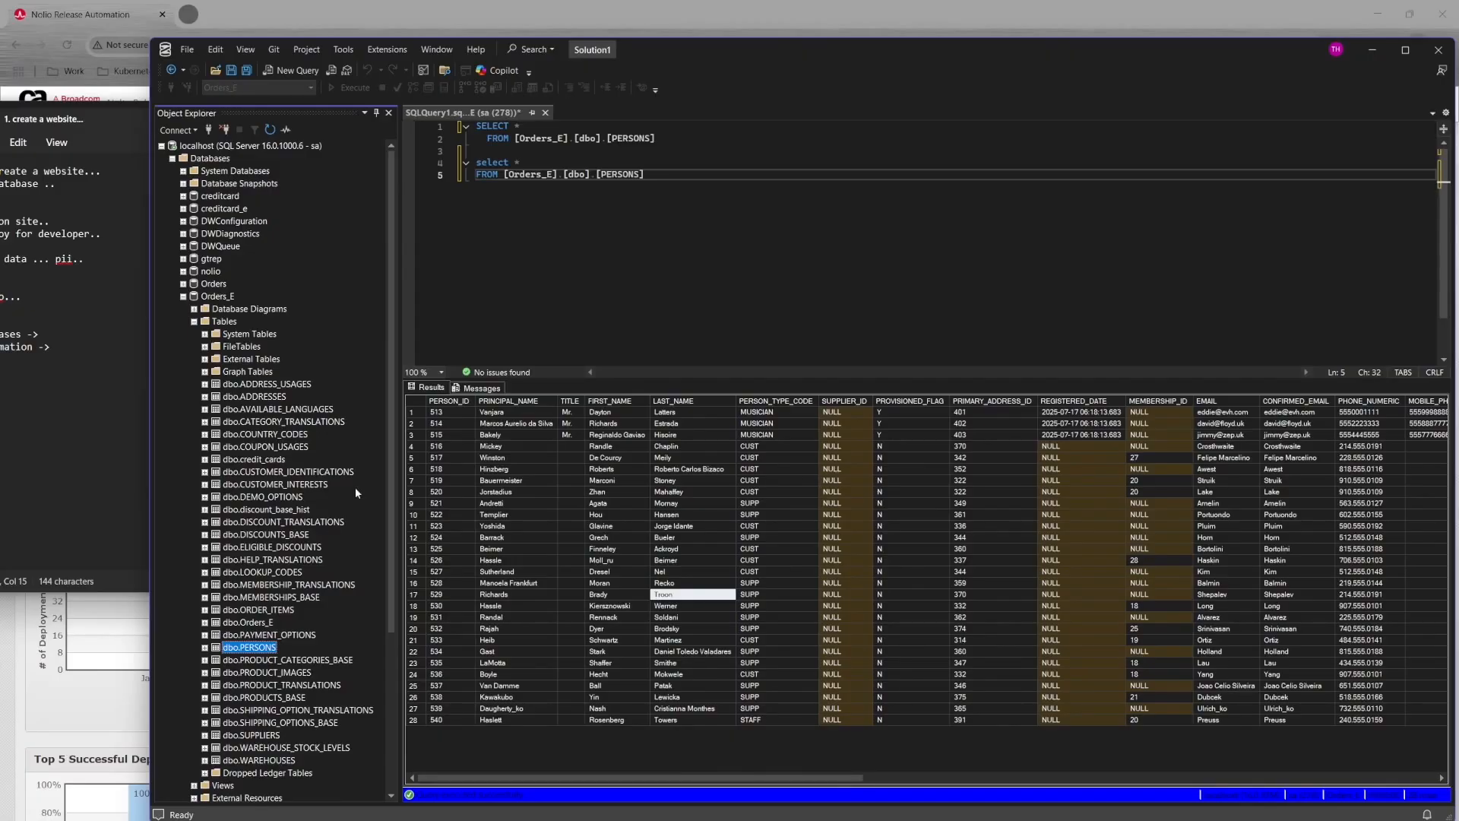
- Run the second select query on [Orders_E].[dbo].[PERSONS] to view its rows, and minimize the database window
left_click_drag(645, 174, 477, 151)
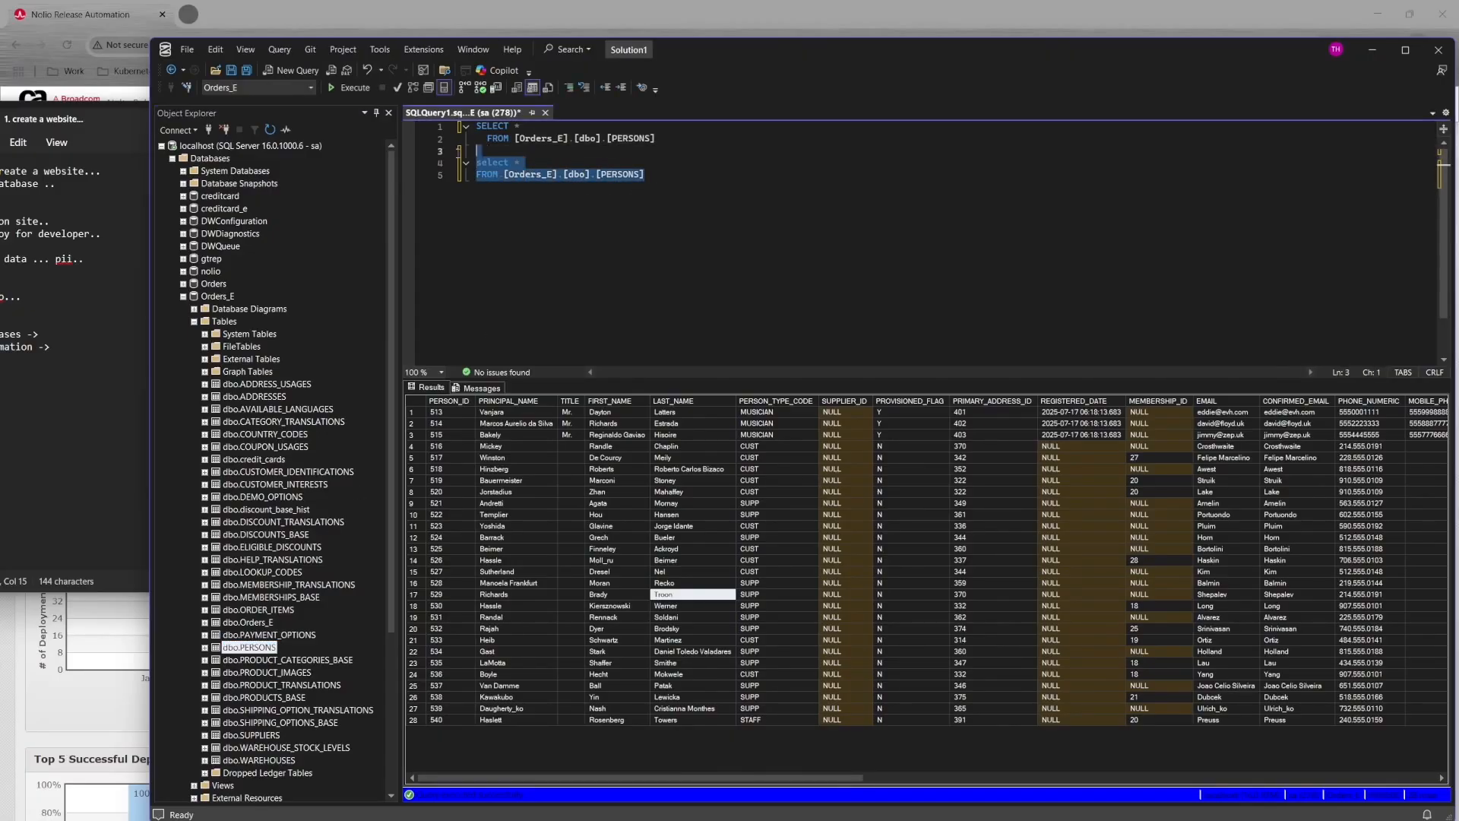
left_click(357, 90)
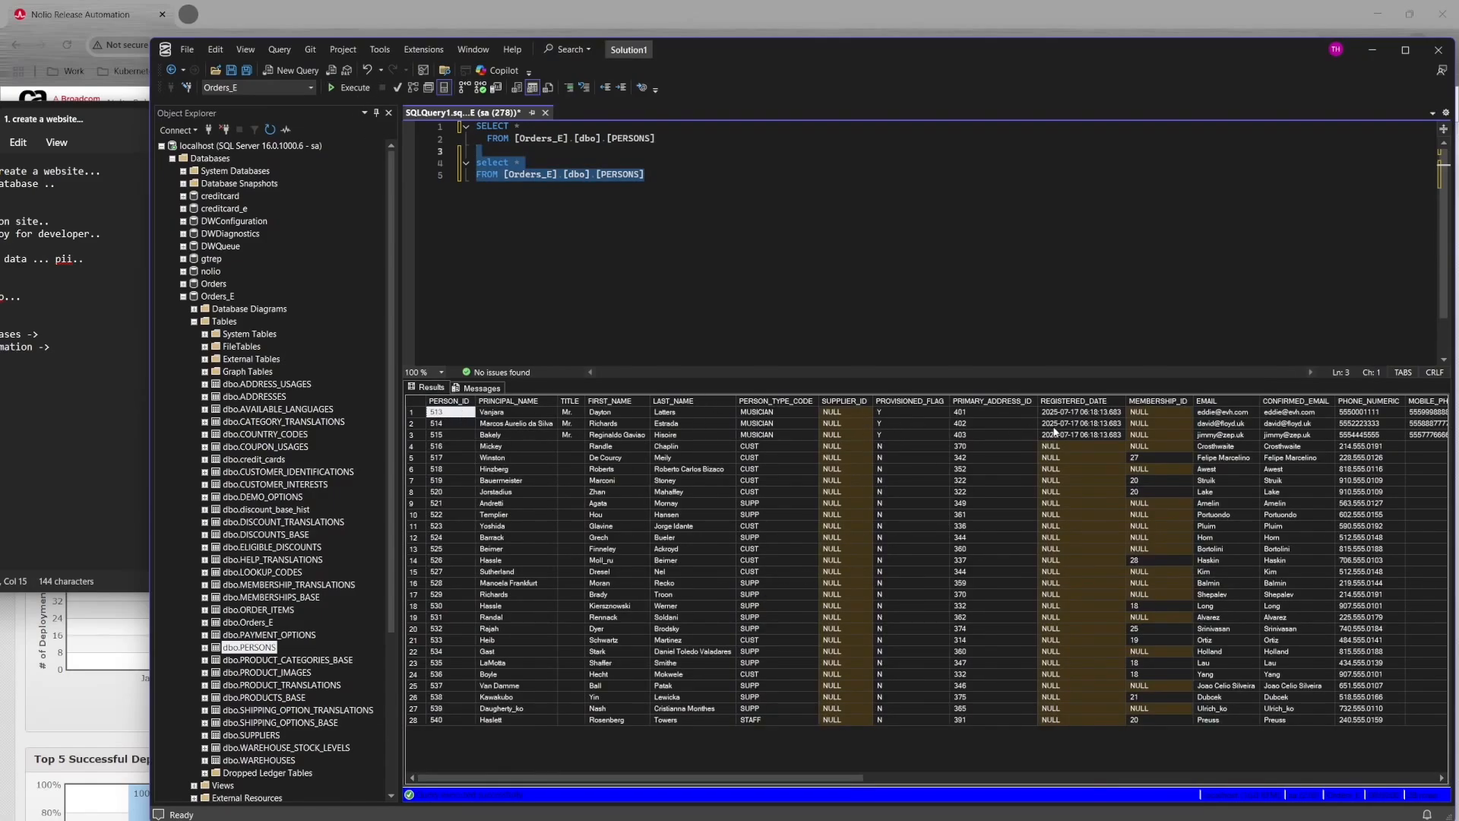
left_click(1372, 50)
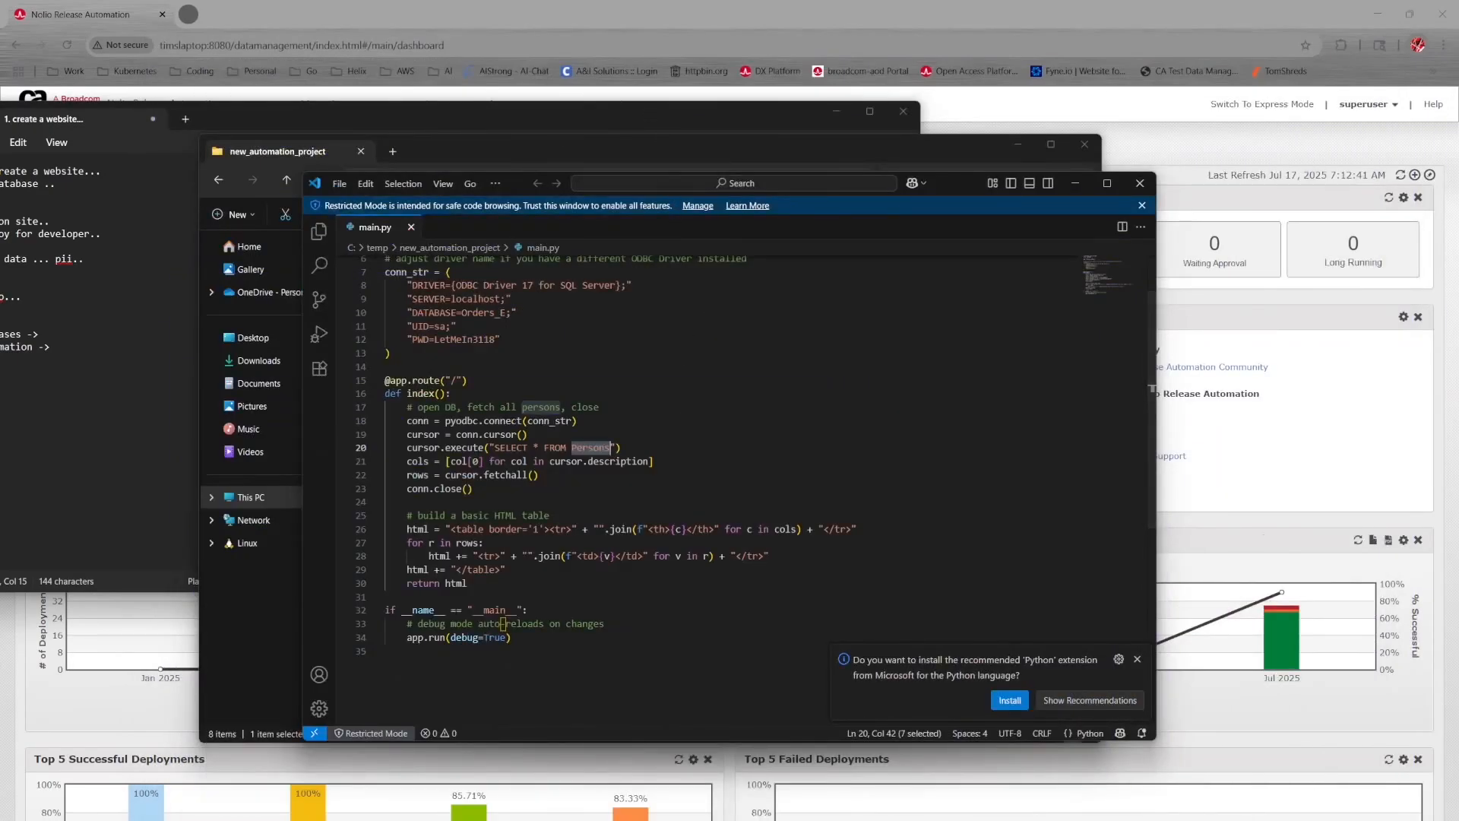
- Minimize the notes window and close main.py along with the code editor
left_click(838, 115)
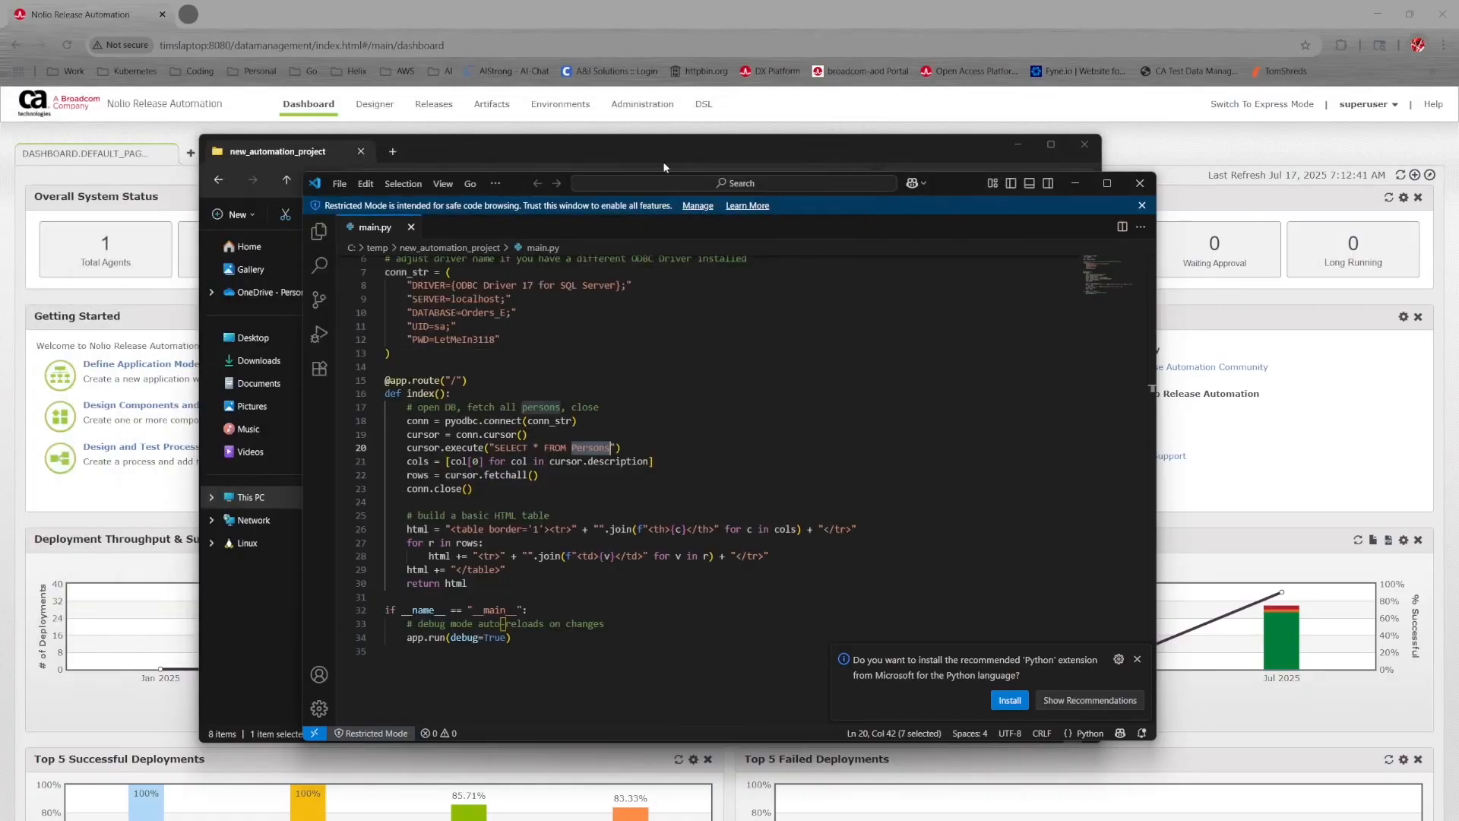
scroll(633, 372, "down", 1)
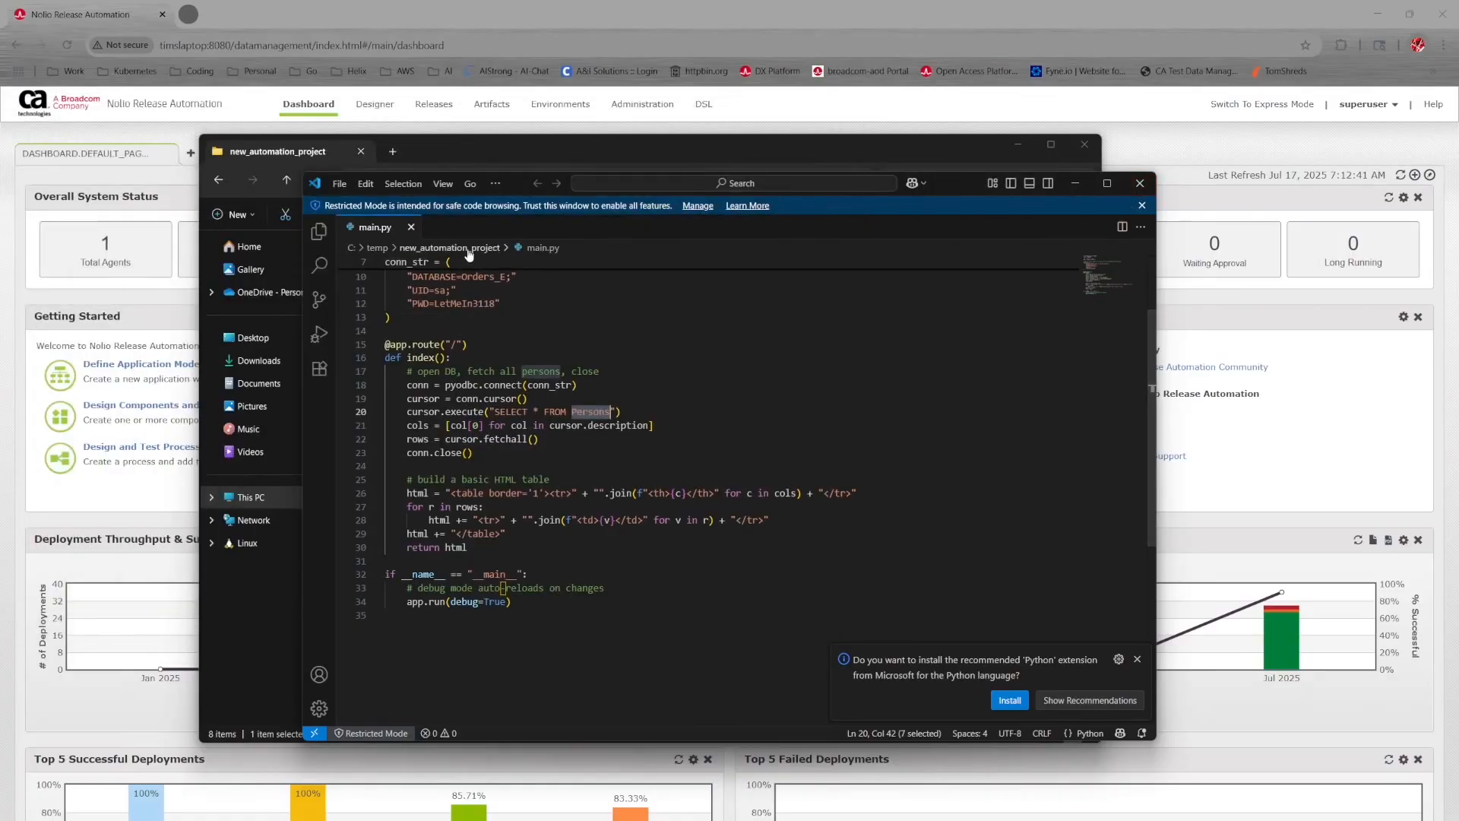
left_click(411, 227)
left_click(1141, 184)
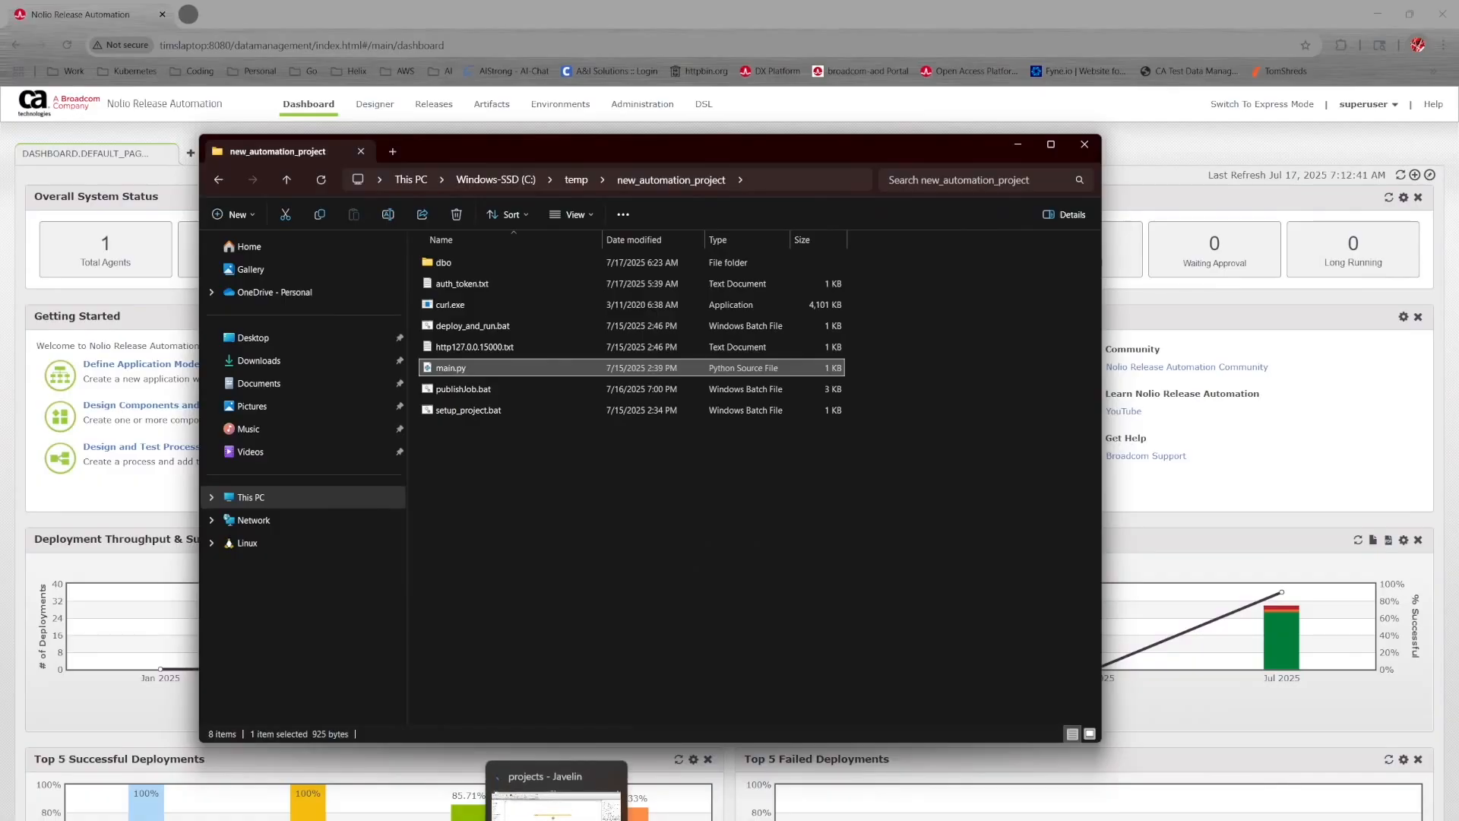
- Launch a Windows command prompt by running cmd
right_click(23, 819)
left_click(47, 811)
type("c")
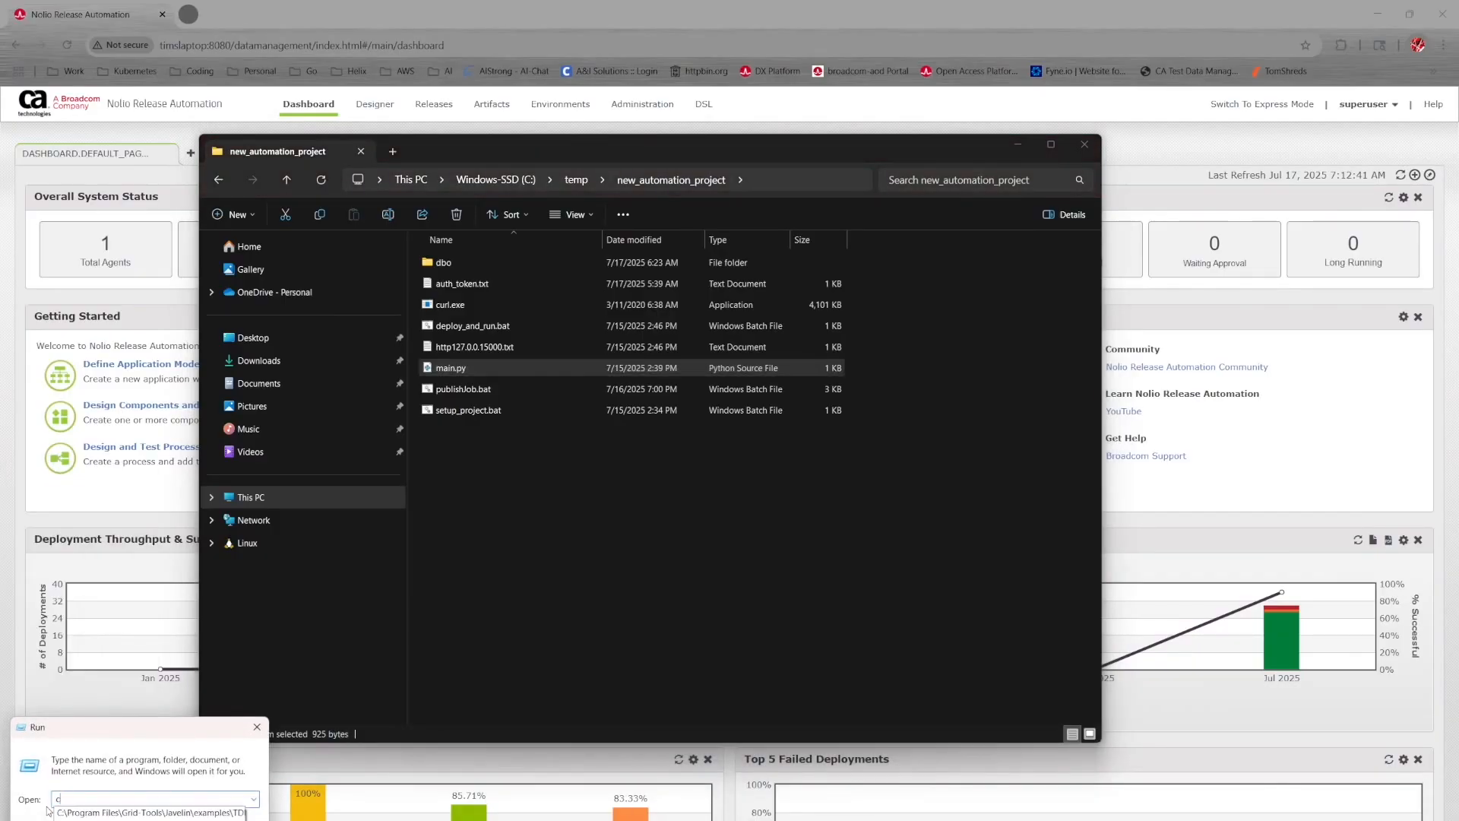
type("md")
key("Return")
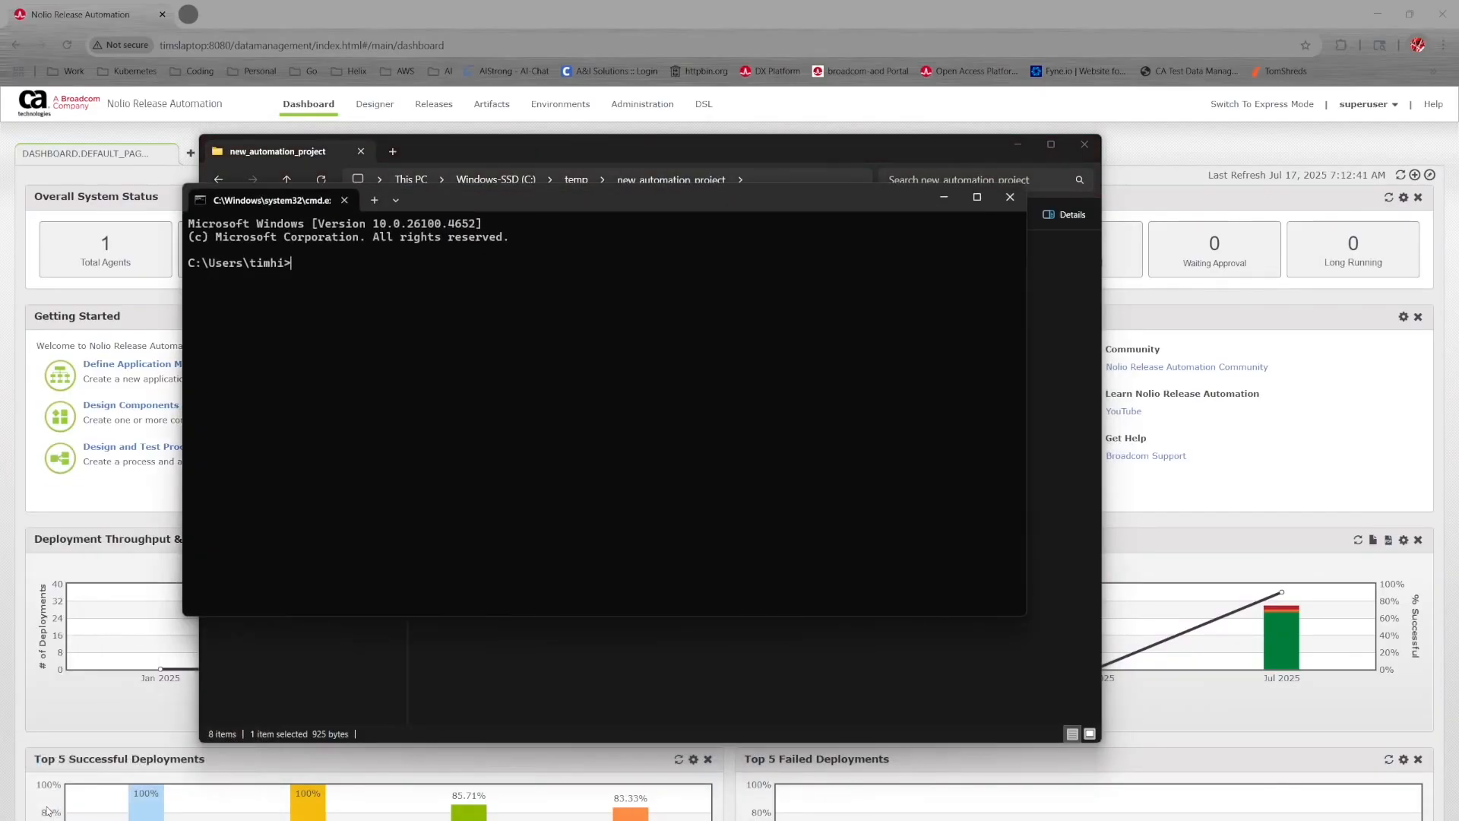
- Place the command prompt beside the project folder window and change its directory to C:\temp\new_automation_project
left_click_drag(616, 200, 563, 310)
left_click(765, 189)
left_click_drag(601, 544, 496, 261)
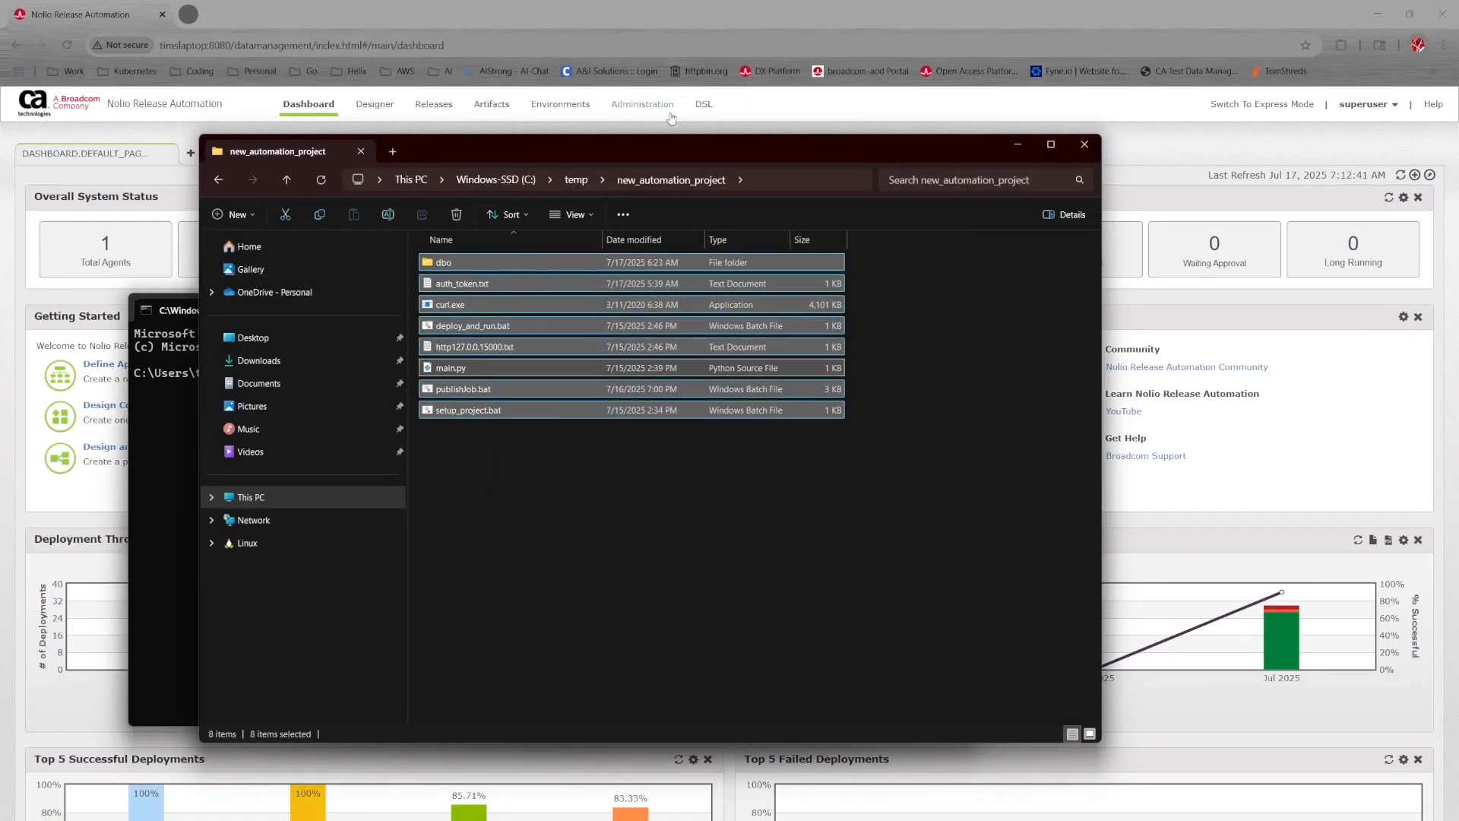
left_click_drag(661, 146, 1054, 154)
left_click(330, 408)
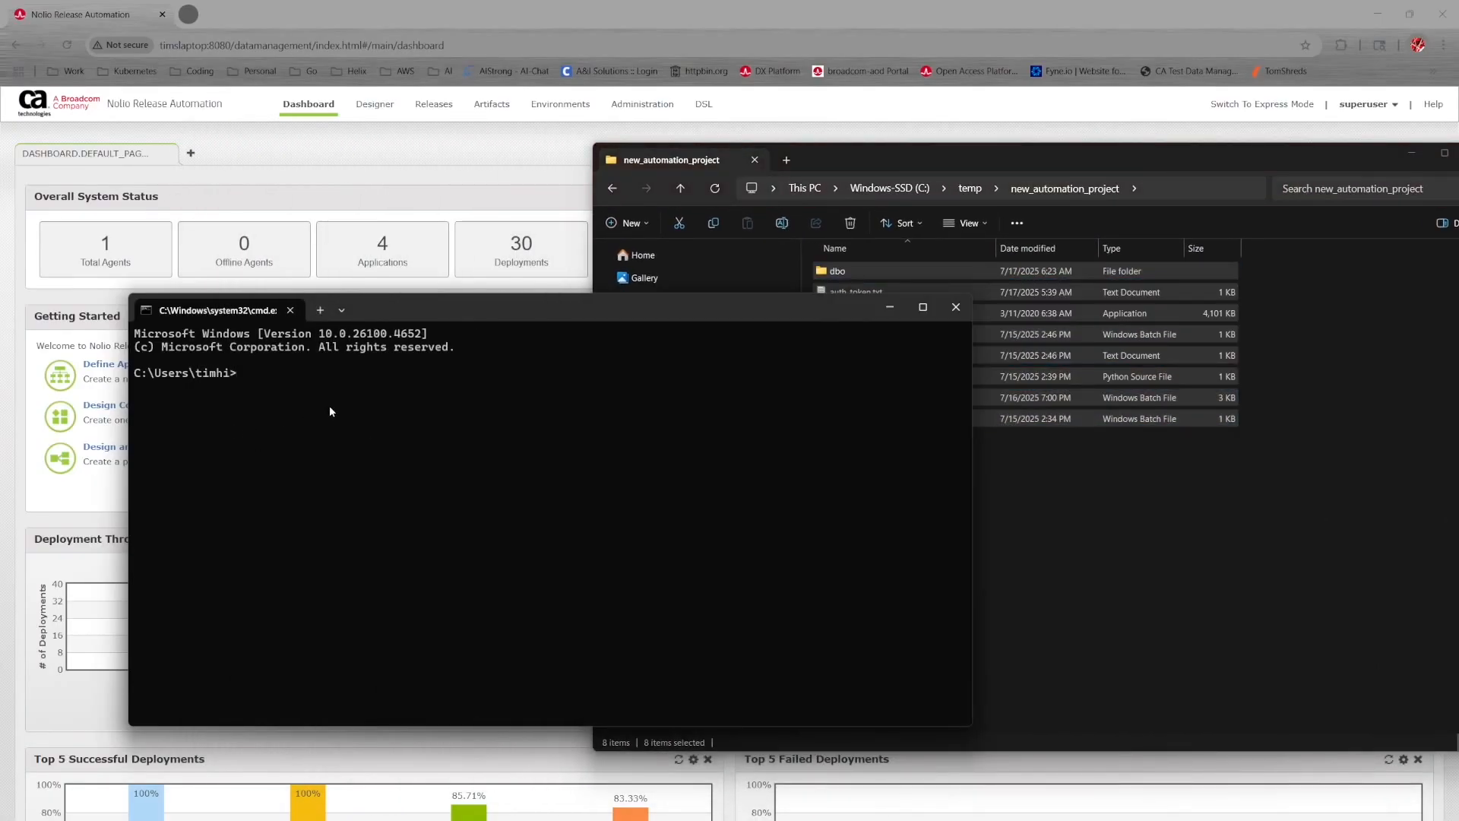
type("cd")
type("C:\\temp\\new_automation_project")
key("Return")
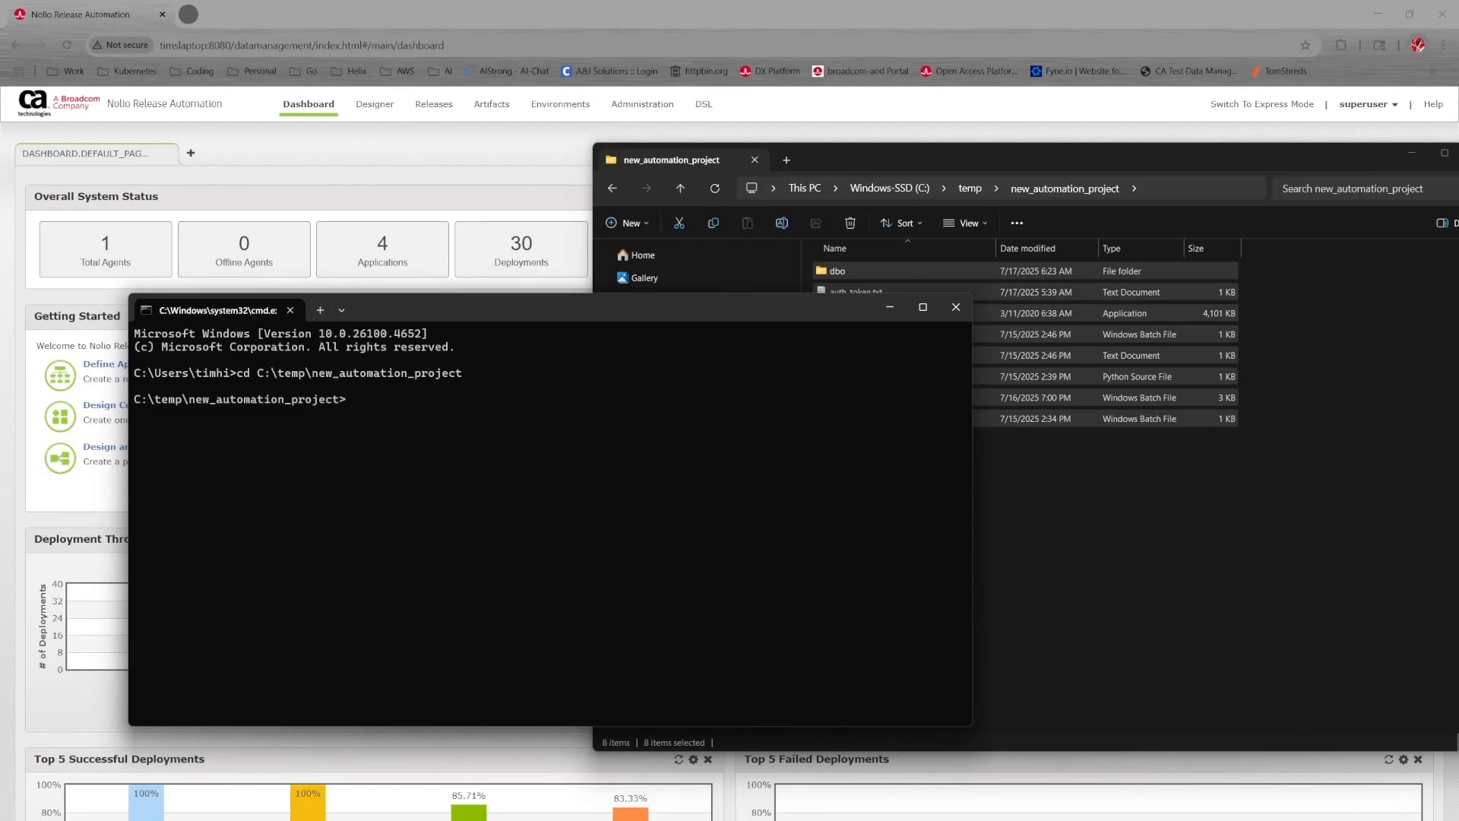
- Spread the command prompt and the project folder window apart so that the folder's file list is uncovered
left_click_drag(628, 309, 575, 227)
left_click_drag(1033, 156, 1187, 155)
left_click_drag(619, 228, 576, 193)
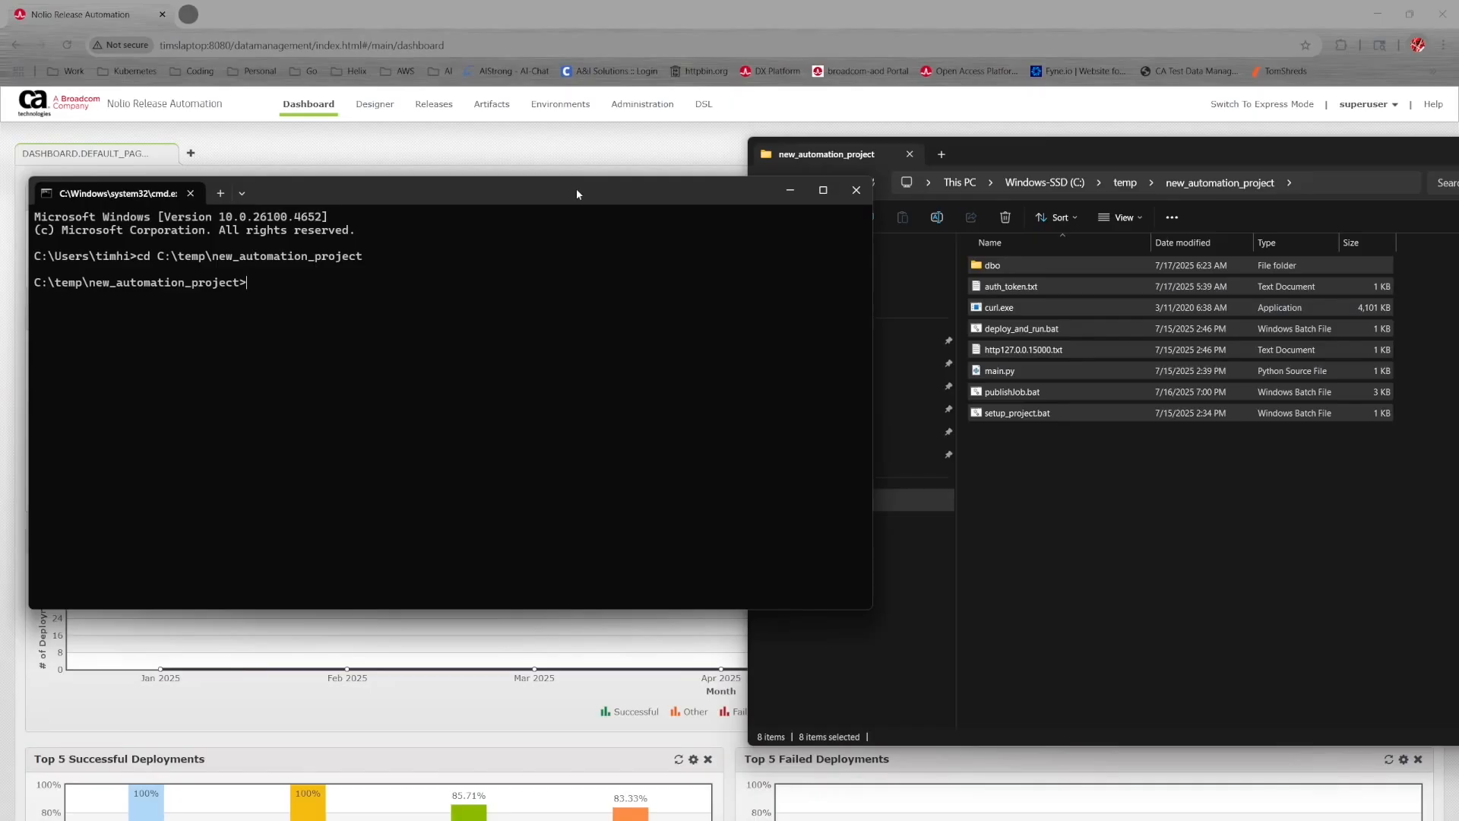
- Clear the command prompt and list the contents of the new_automation_project directory
type("clr")
key("Return")
type("cls")
key("Return")
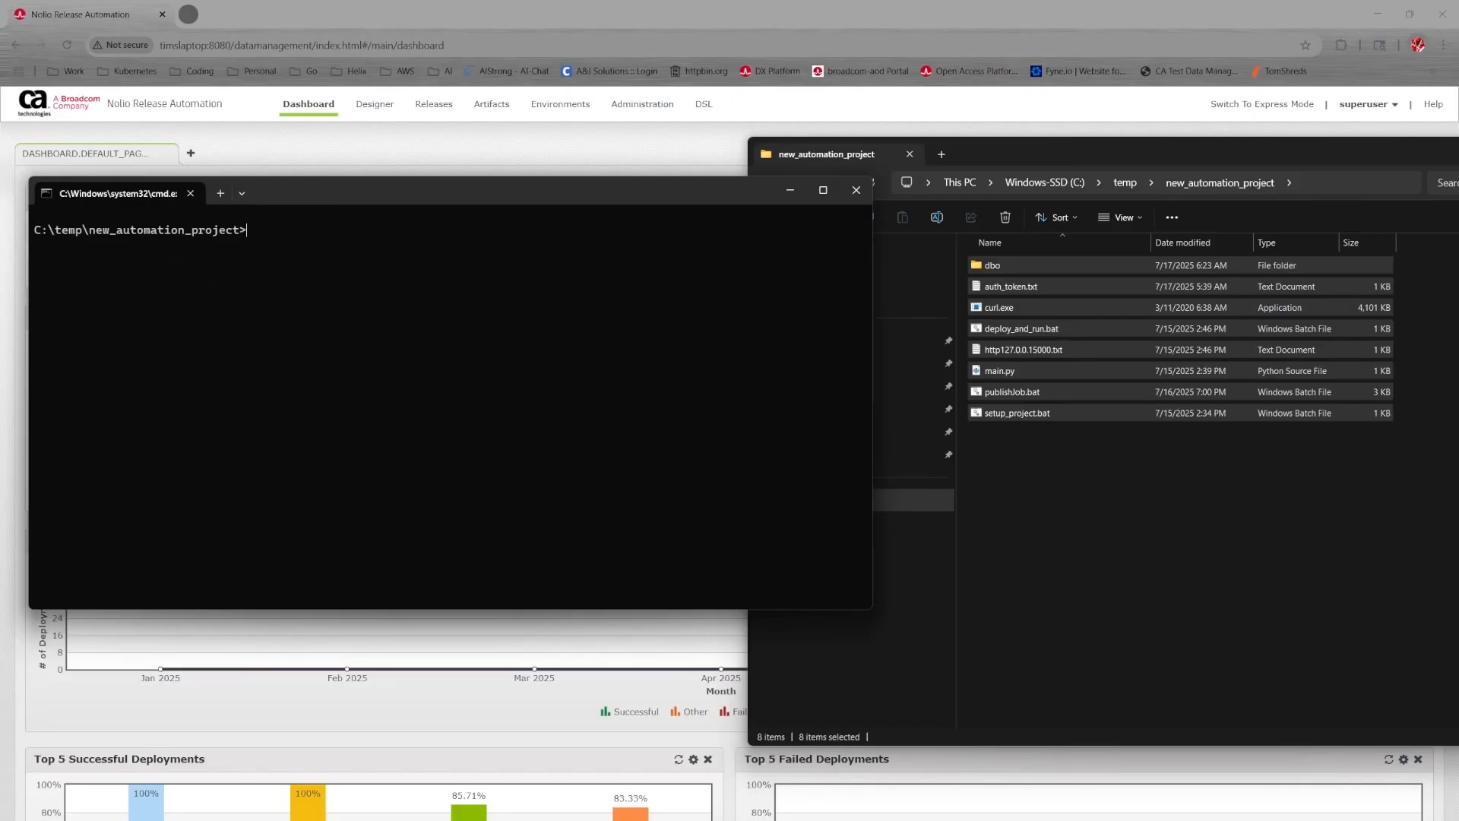
type("dir")
key("Return")
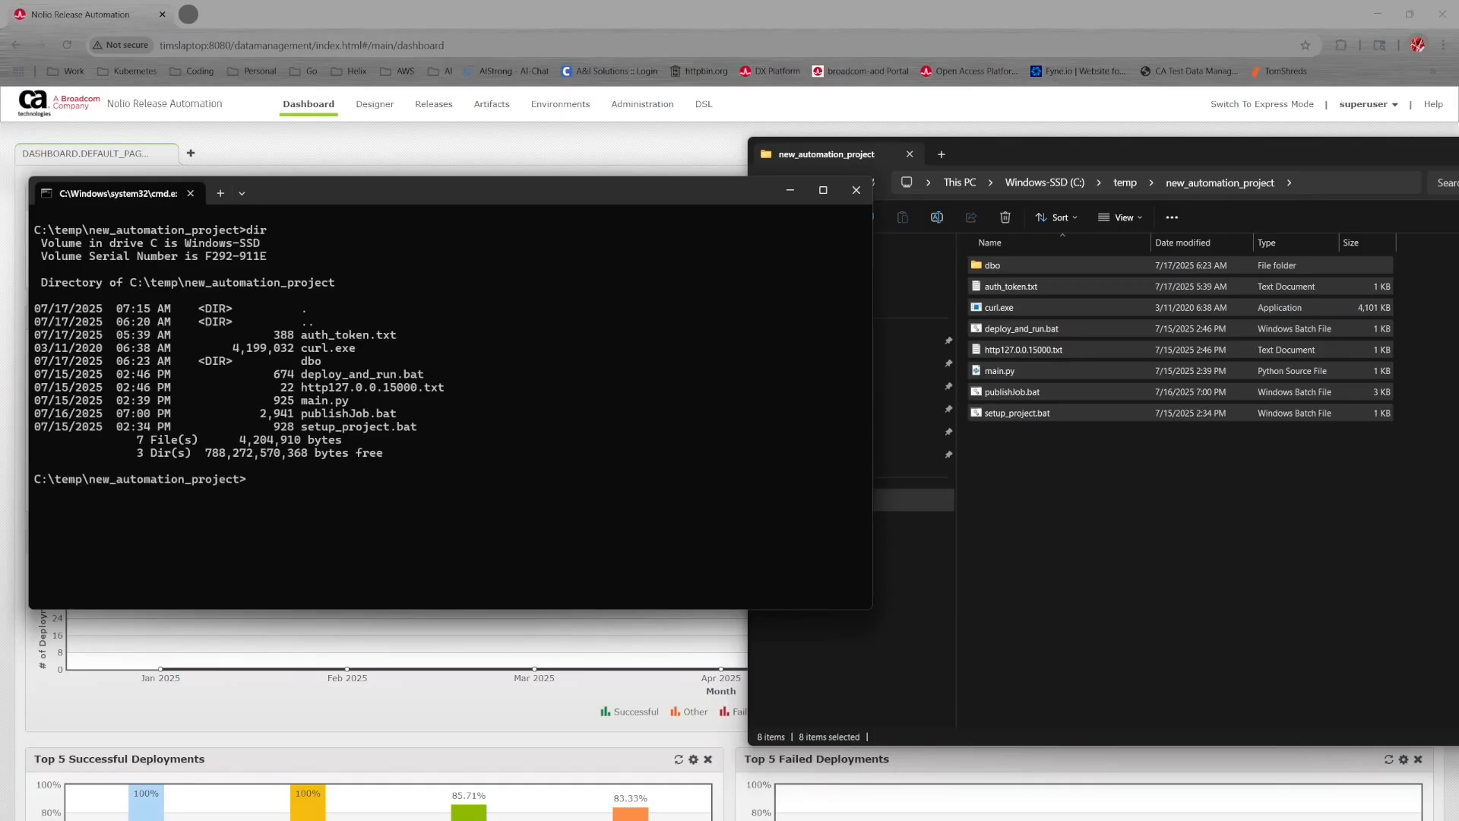
- Switch to SQL Server Management Studio, delete all rows from [Orders_E].[dbo].[PERSONS] with a delete statement, and rerun the SELECT query
key("alt+Tab")
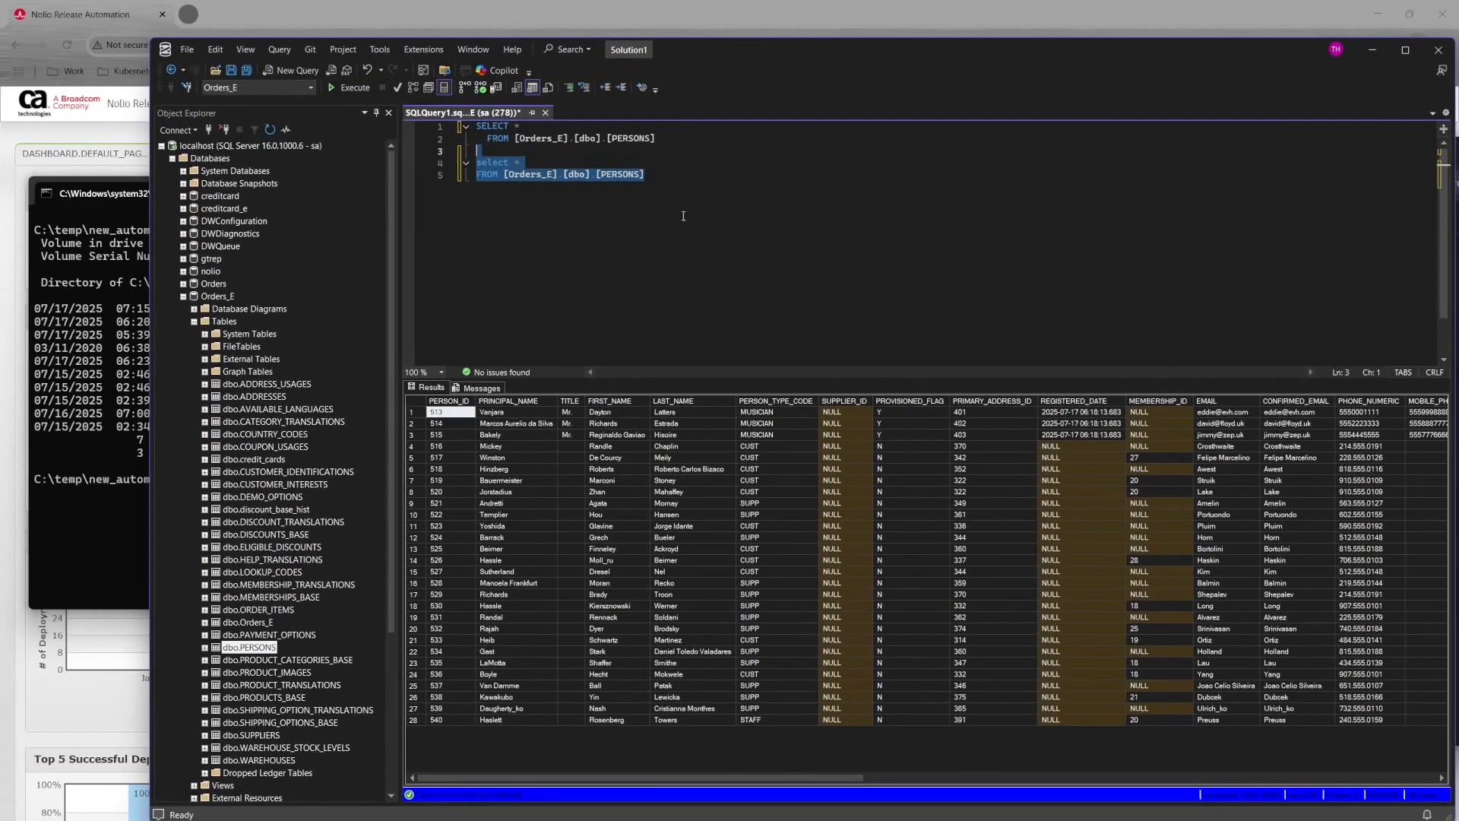
left_click_drag(554, 161, 401, 152)
type("de")
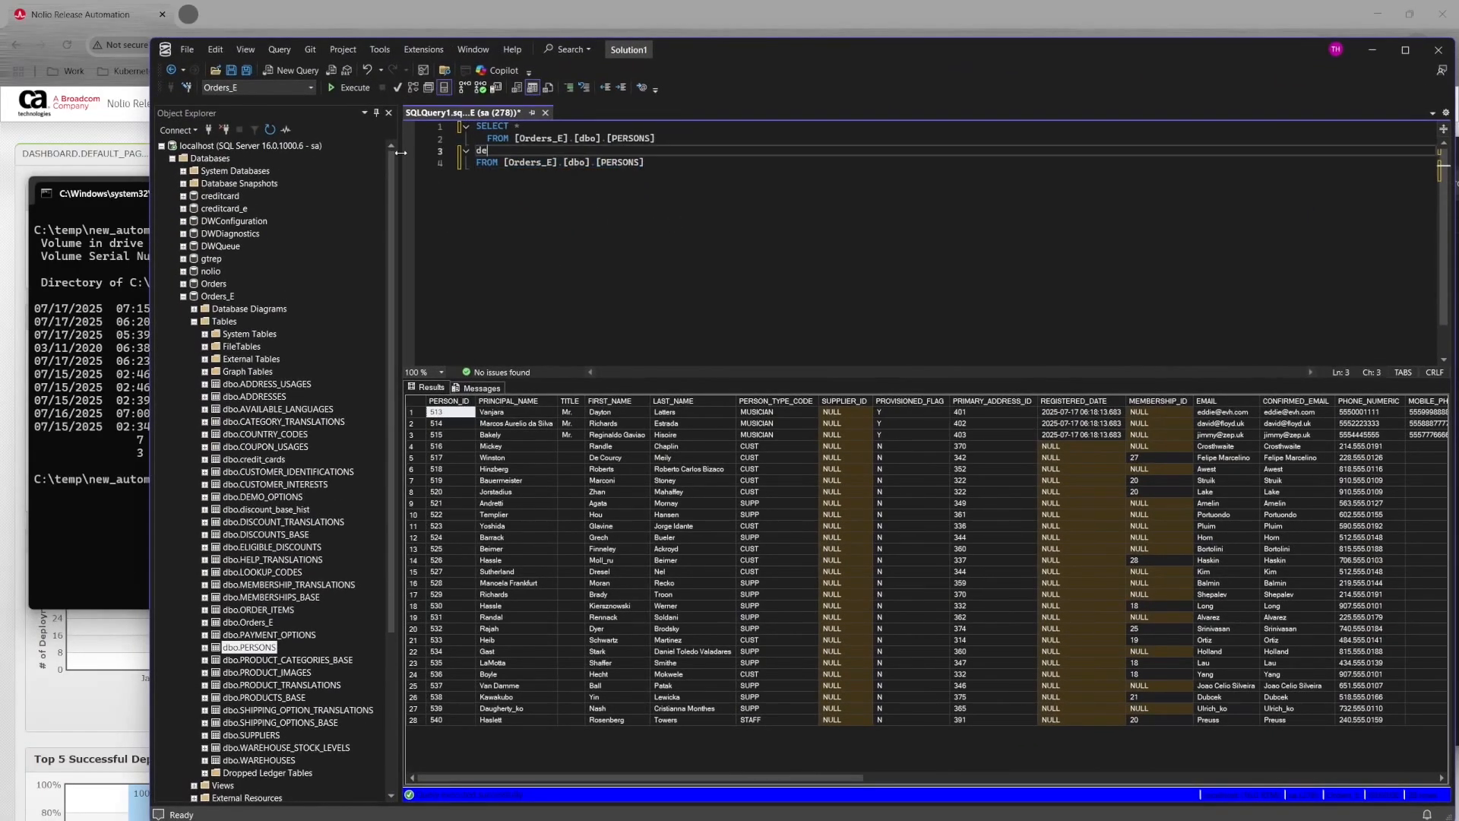
type("lete")
left_click_drag(631, 163, 539, 161)
left_click_drag(679, 140, 456, 127)
left_click(353, 89)
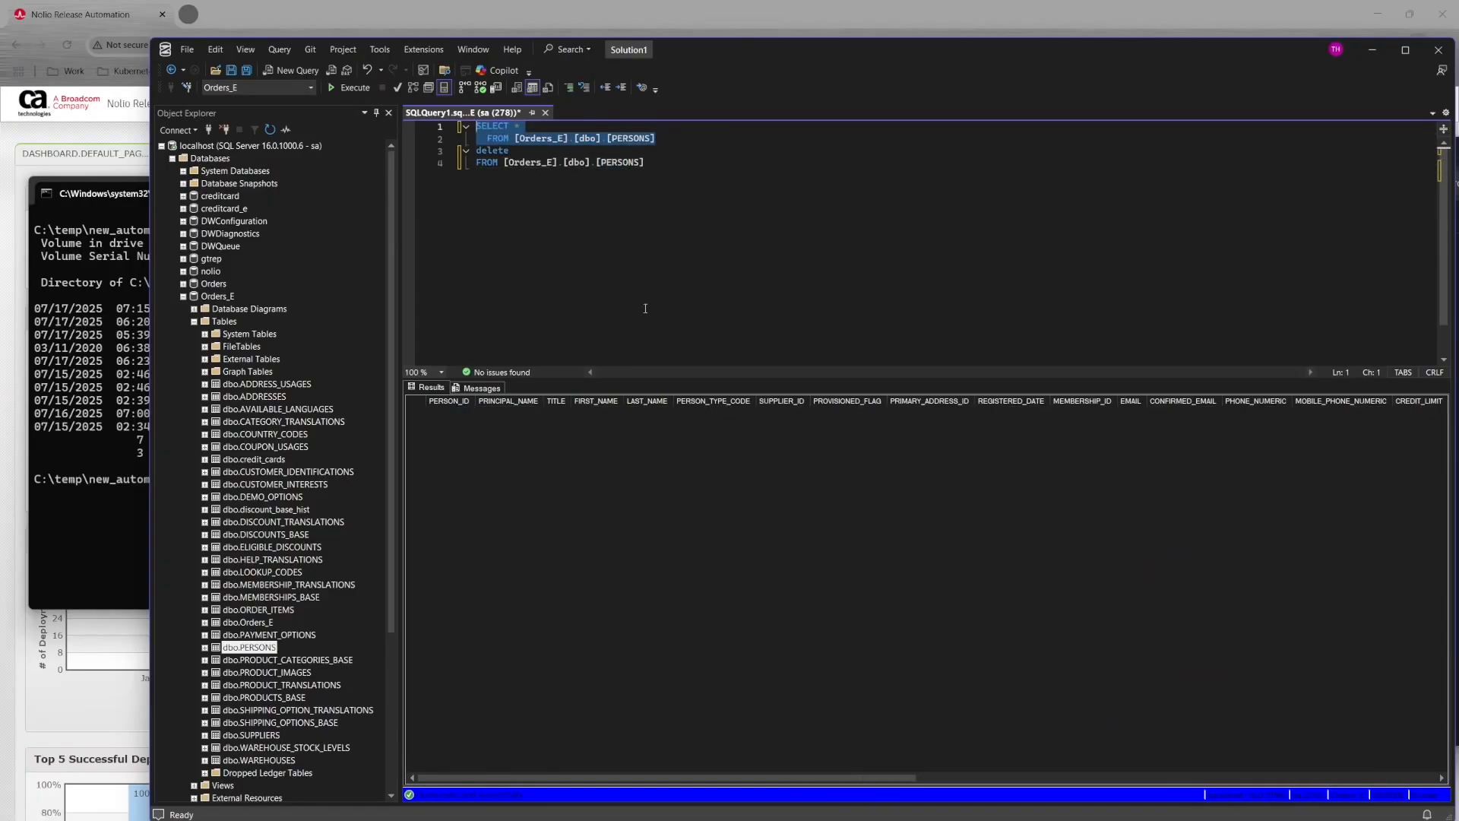
- Minimize SQL Server Management Studio and run publishJob.bat in the command prompt
left_click(1372, 50)
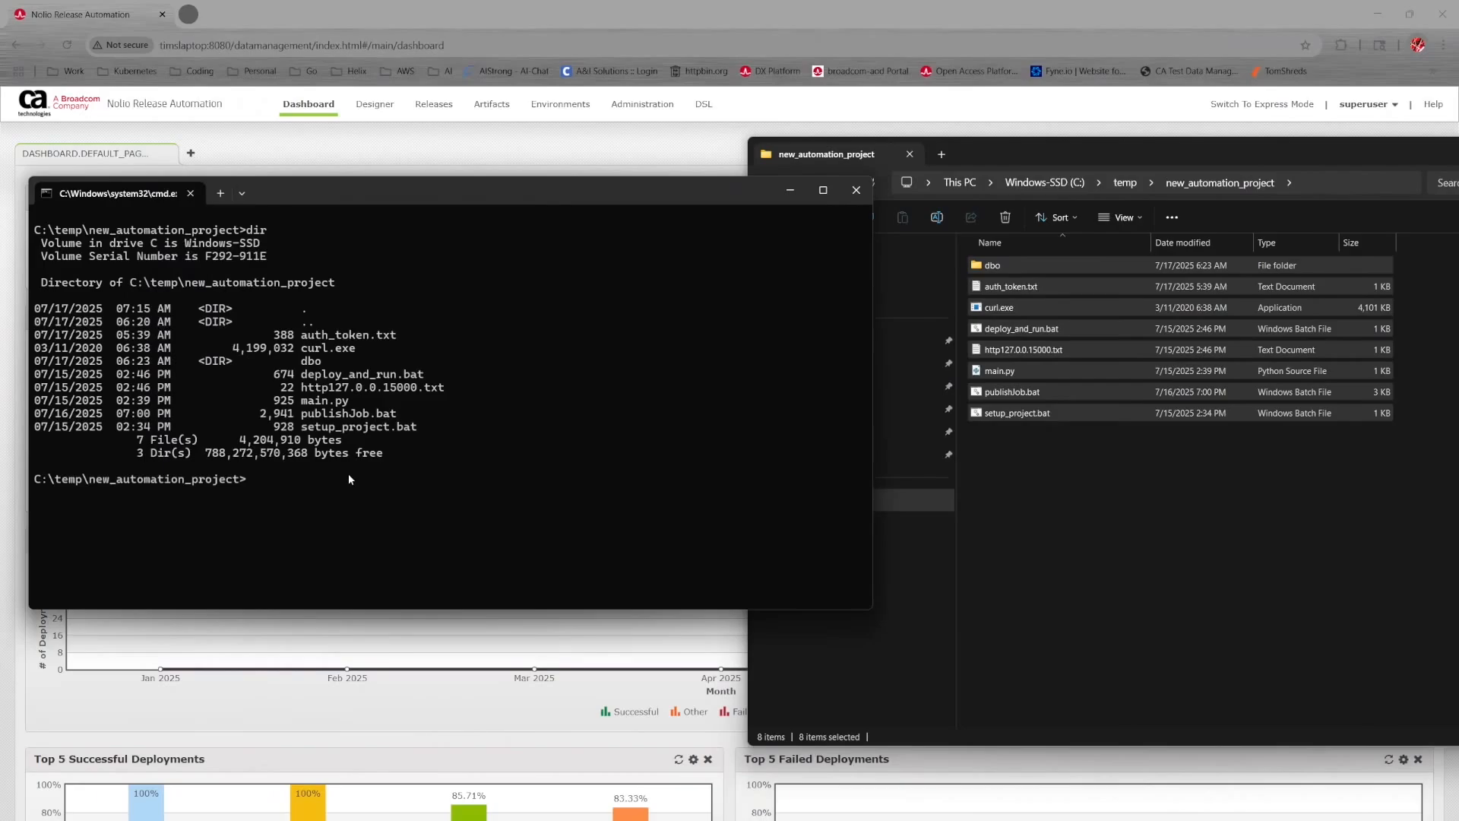
type("p")
key("Tab")
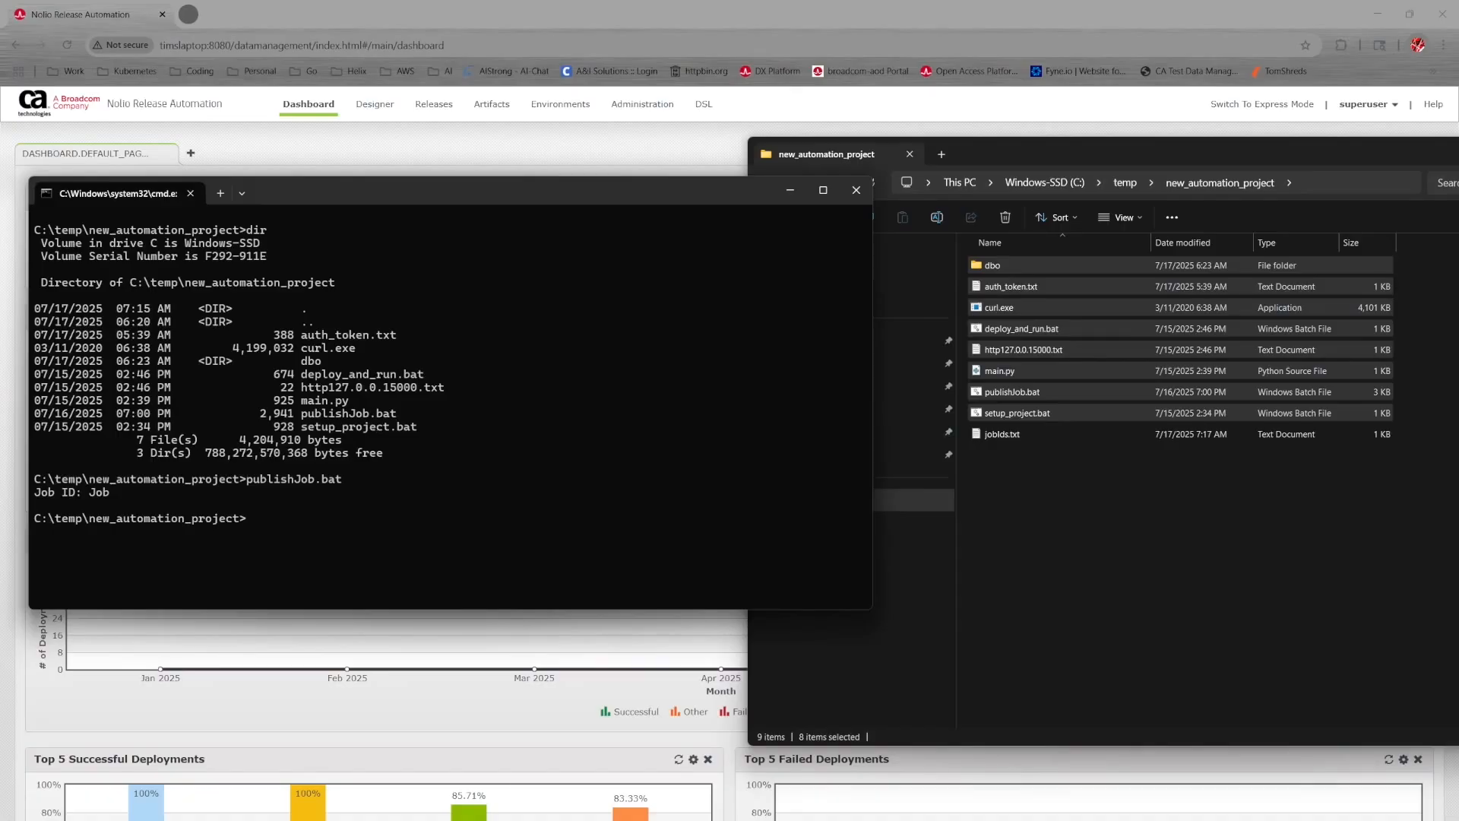
- Switch to the Test Data Manager Portal, filter the submitted requests by Generators, and refresh the list to check the publish job's status
left_click(451, 790)
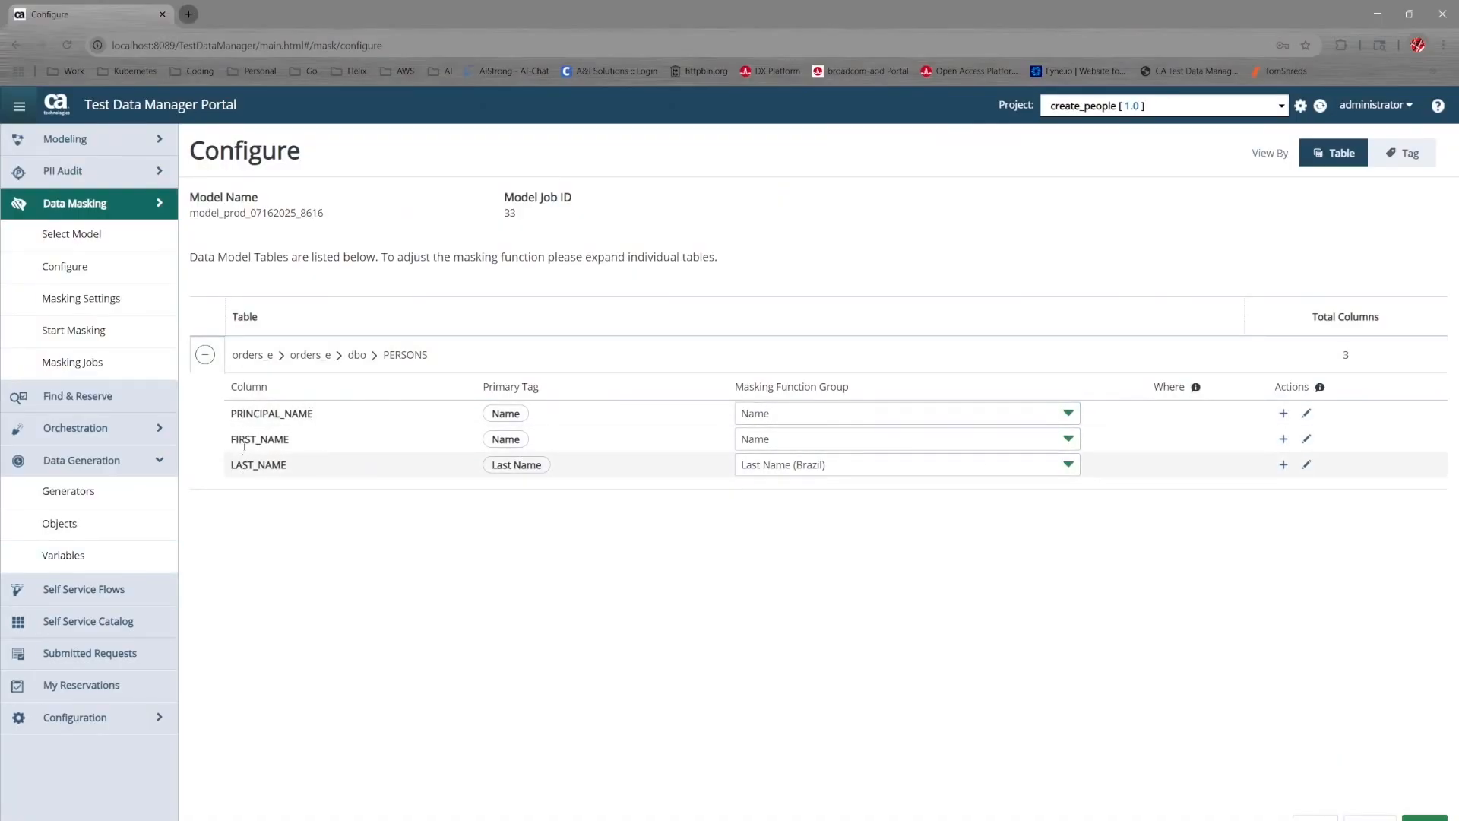
left_click(86, 652)
left_click(1315, 199)
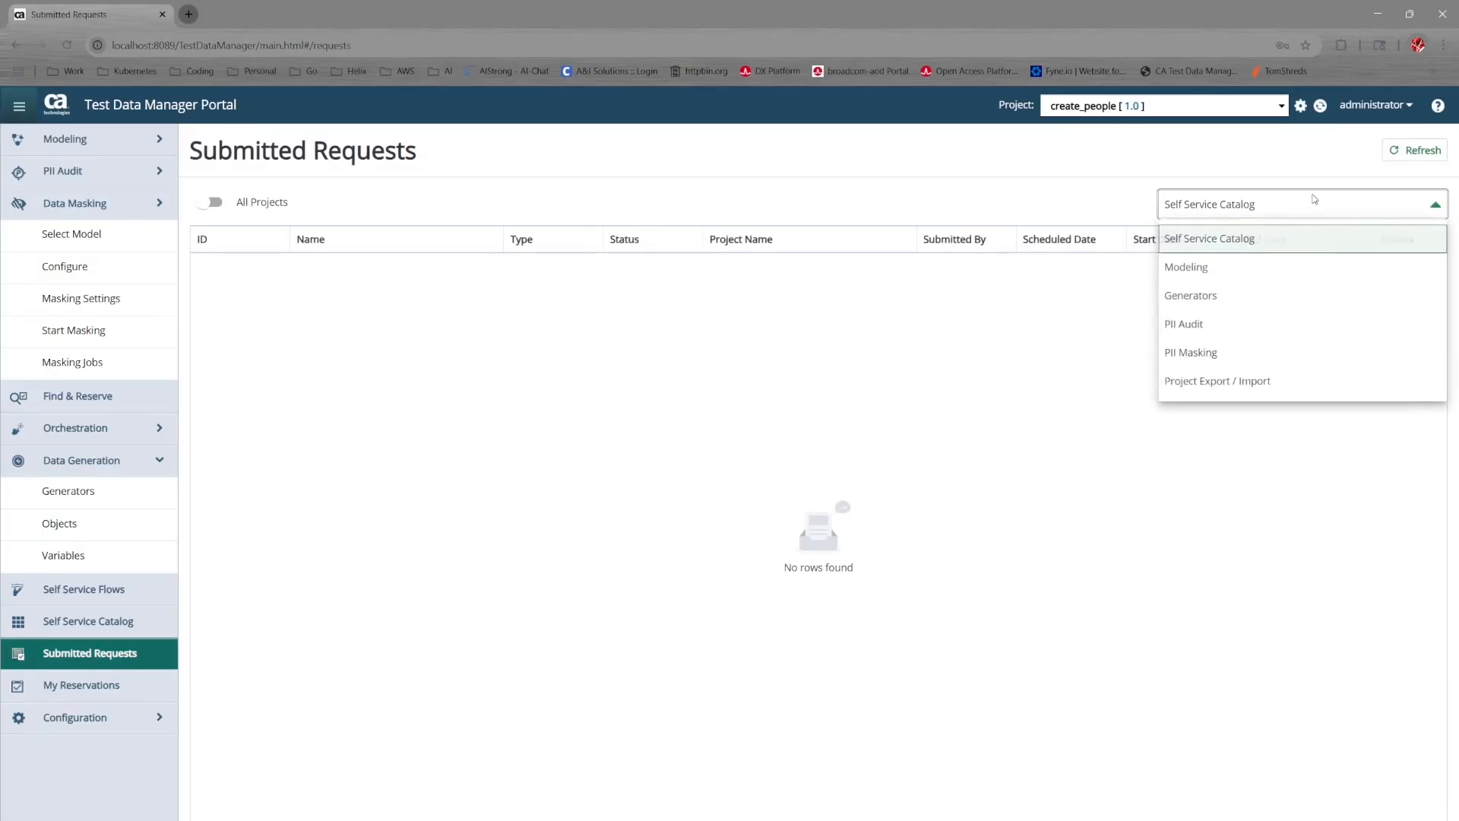
left_click(1270, 304)
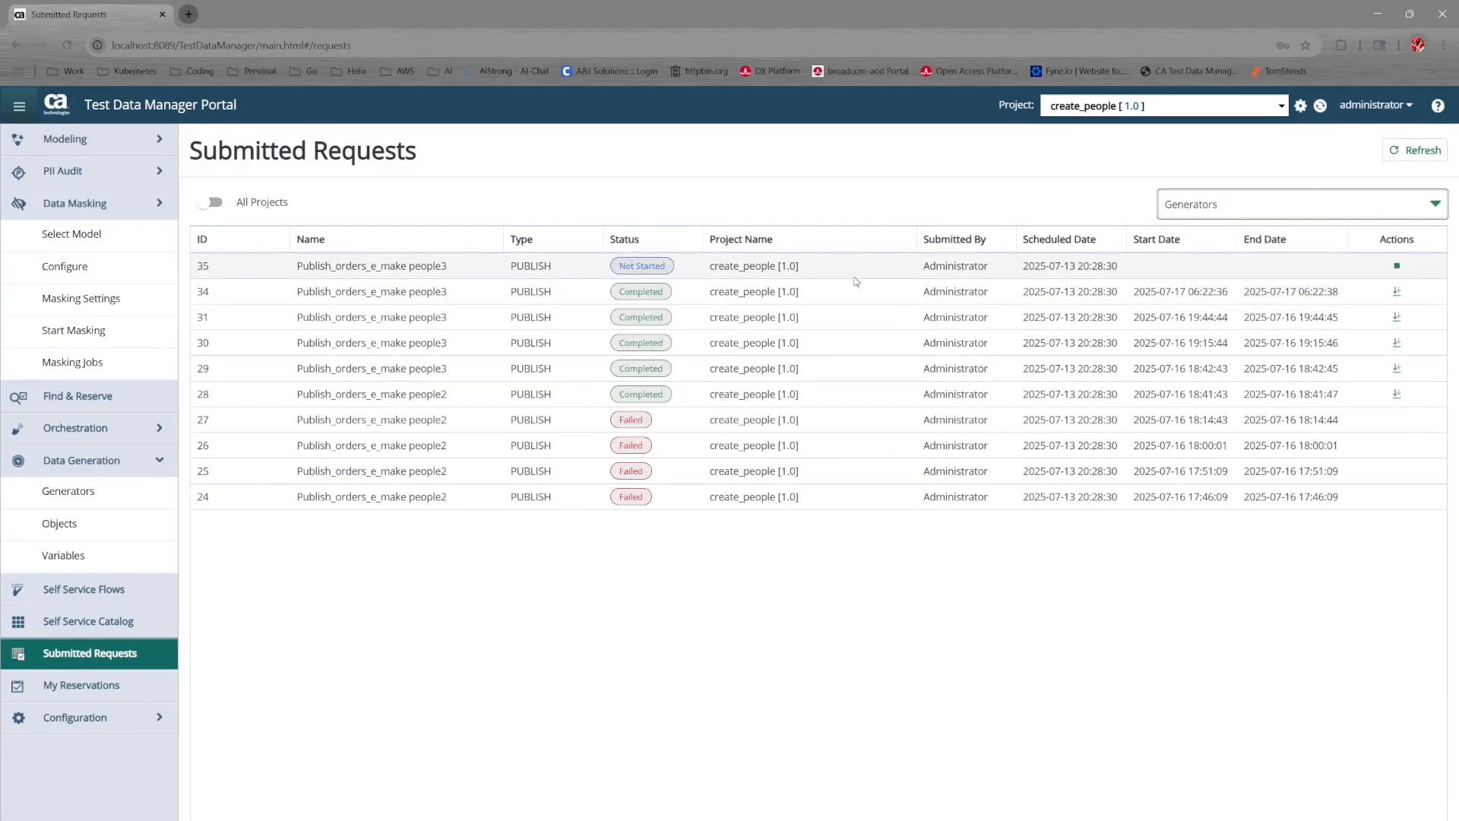
left_click(1426, 152)
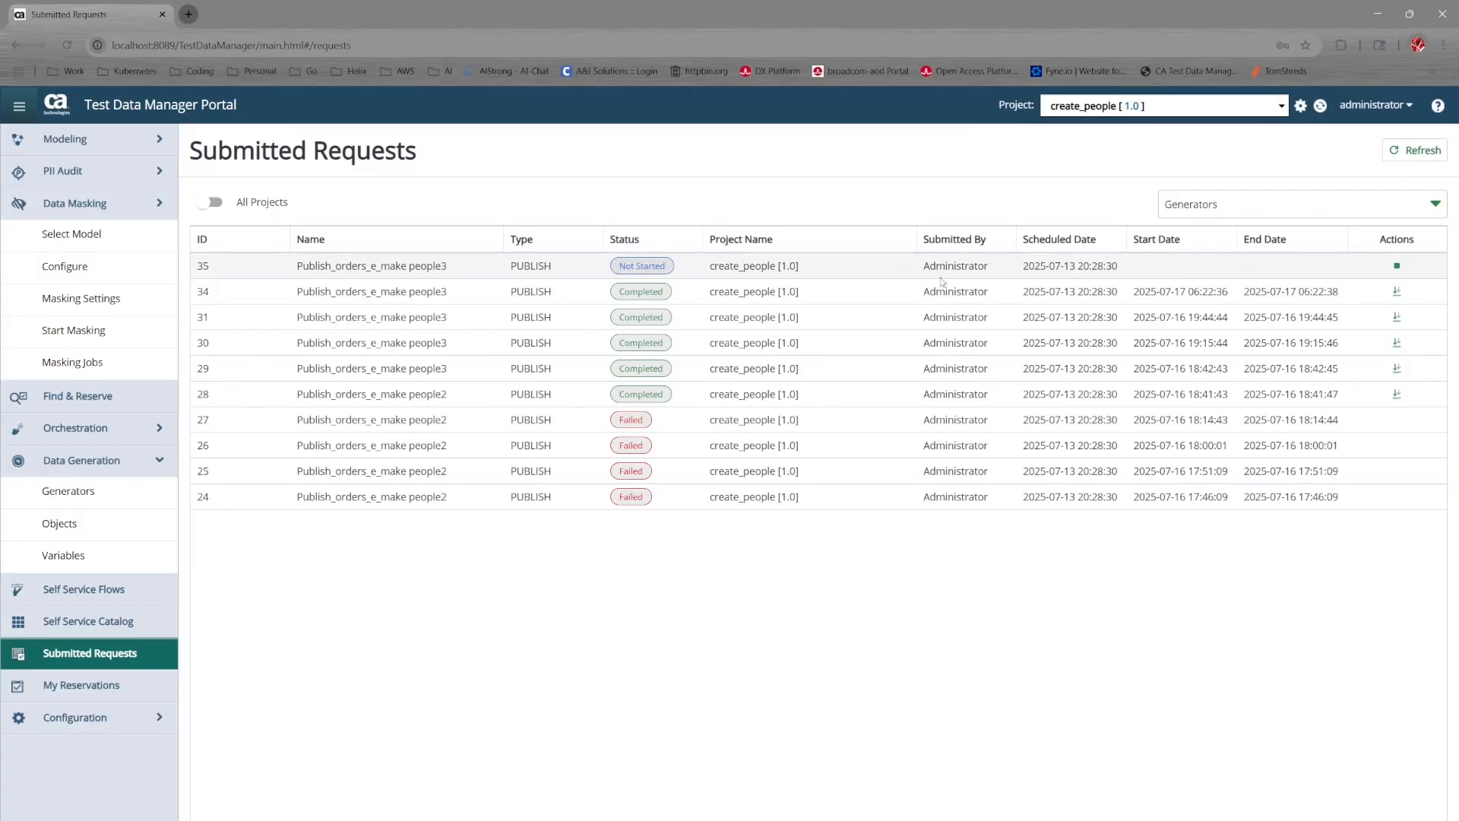
left_click(1421, 153)
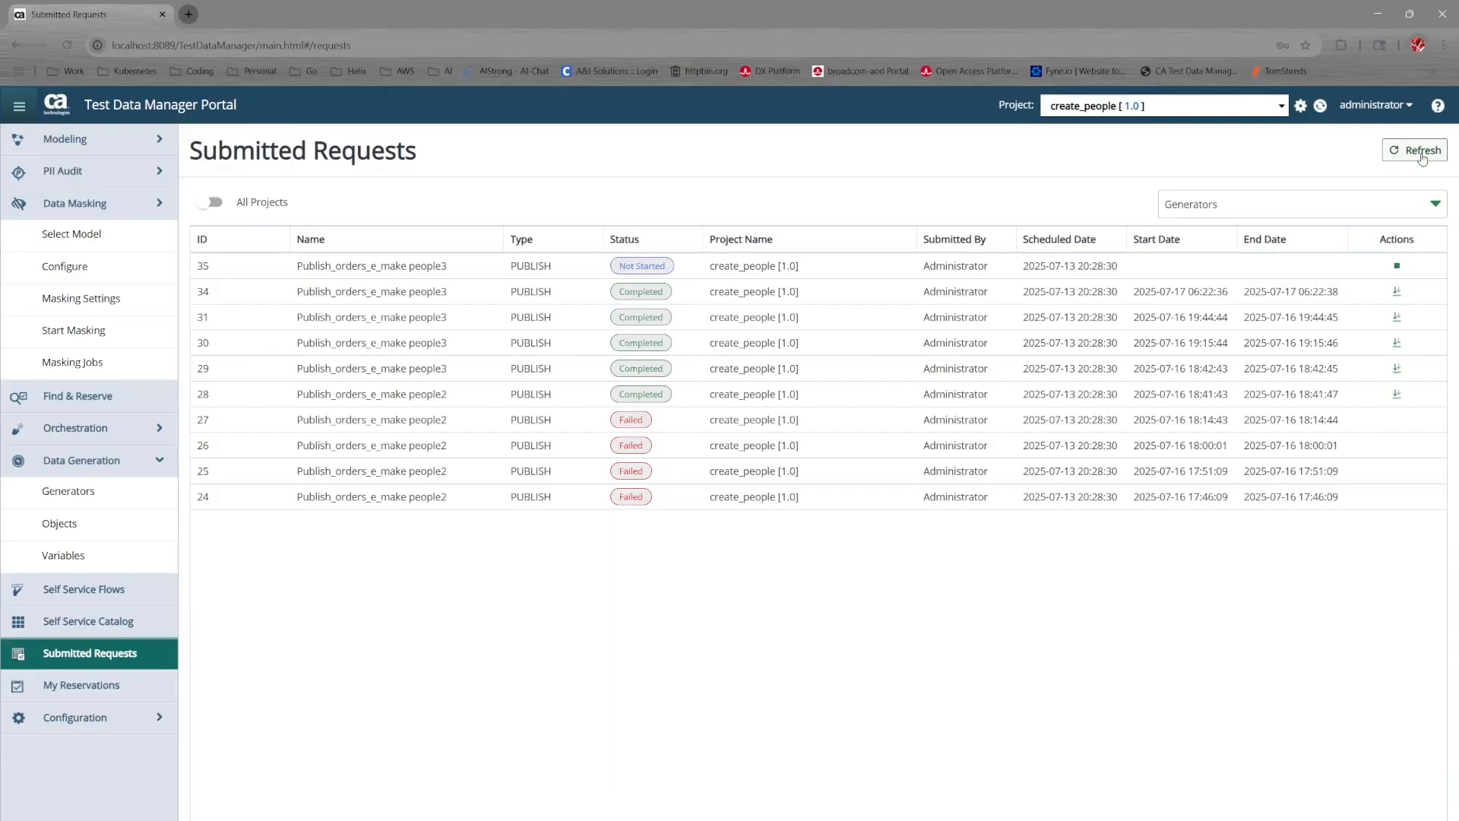
left_click(1422, 152)
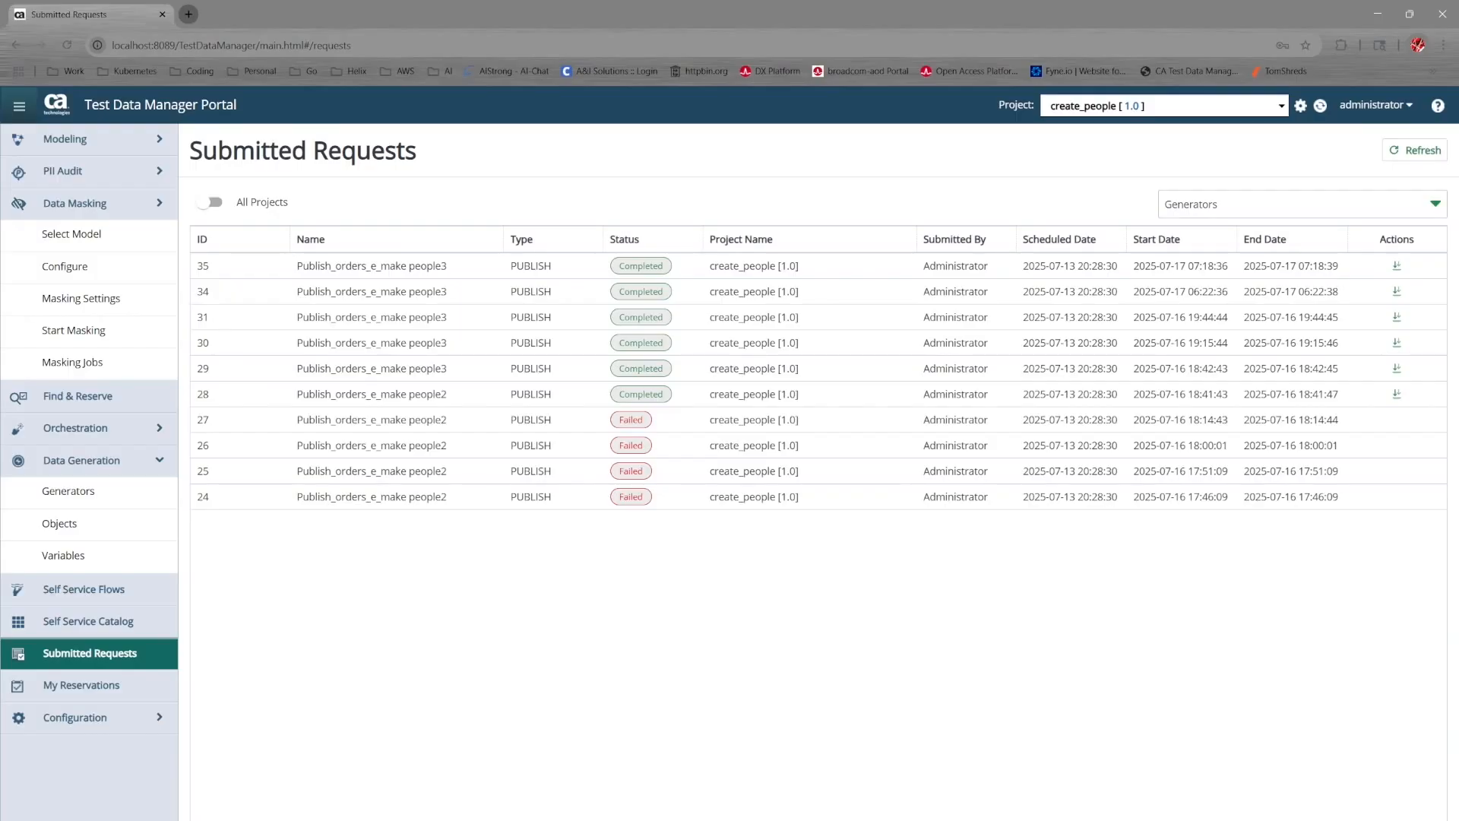
- In SQL Server Management Studio, remove the delete statement, run the SELECT query on PERSONS, and minimize the window
key("alt+Tab")
left_click(700, 181)
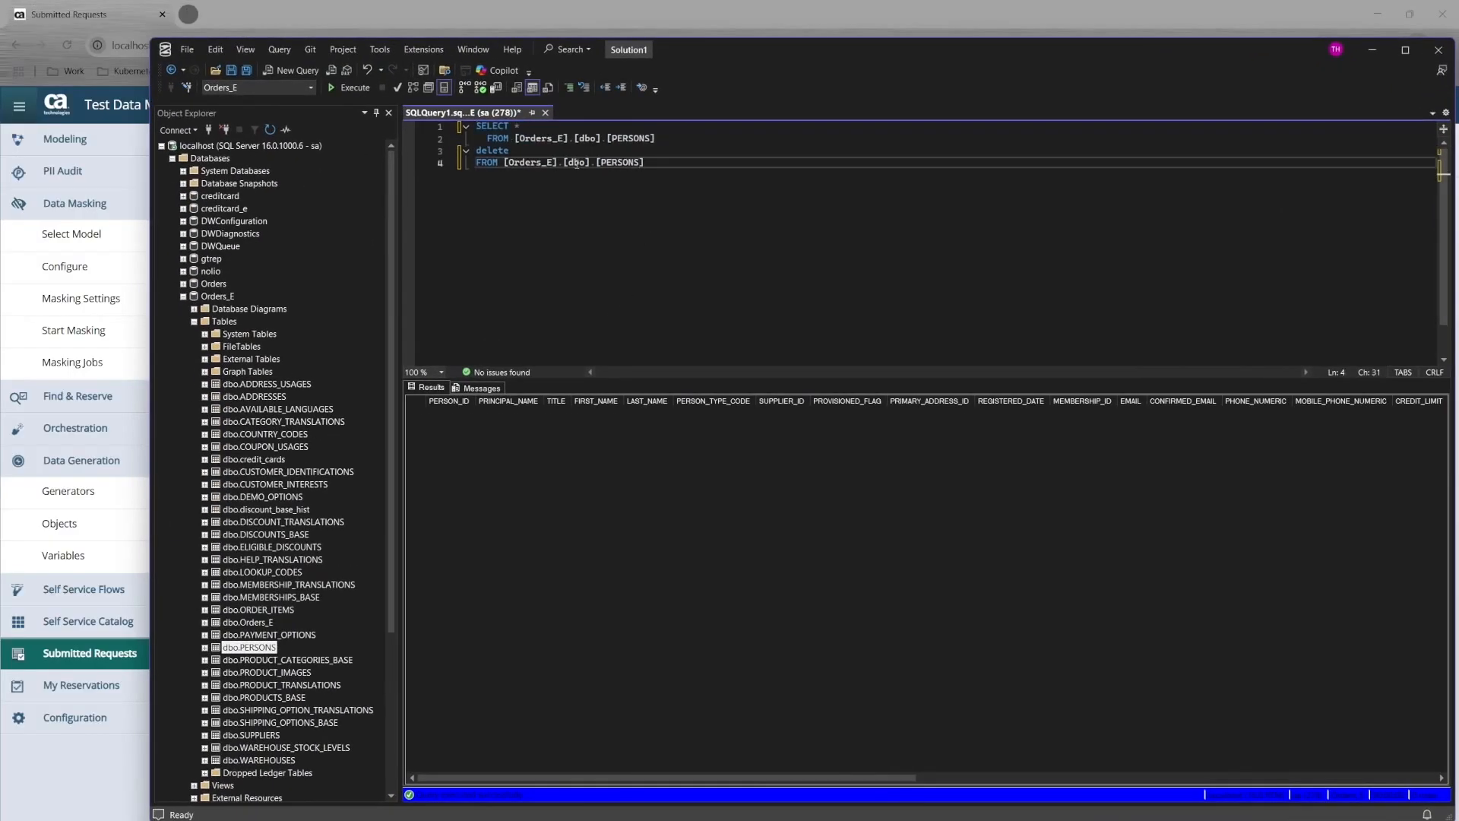
left_click_drag(683, 168, 395, 149)
key("Delete")
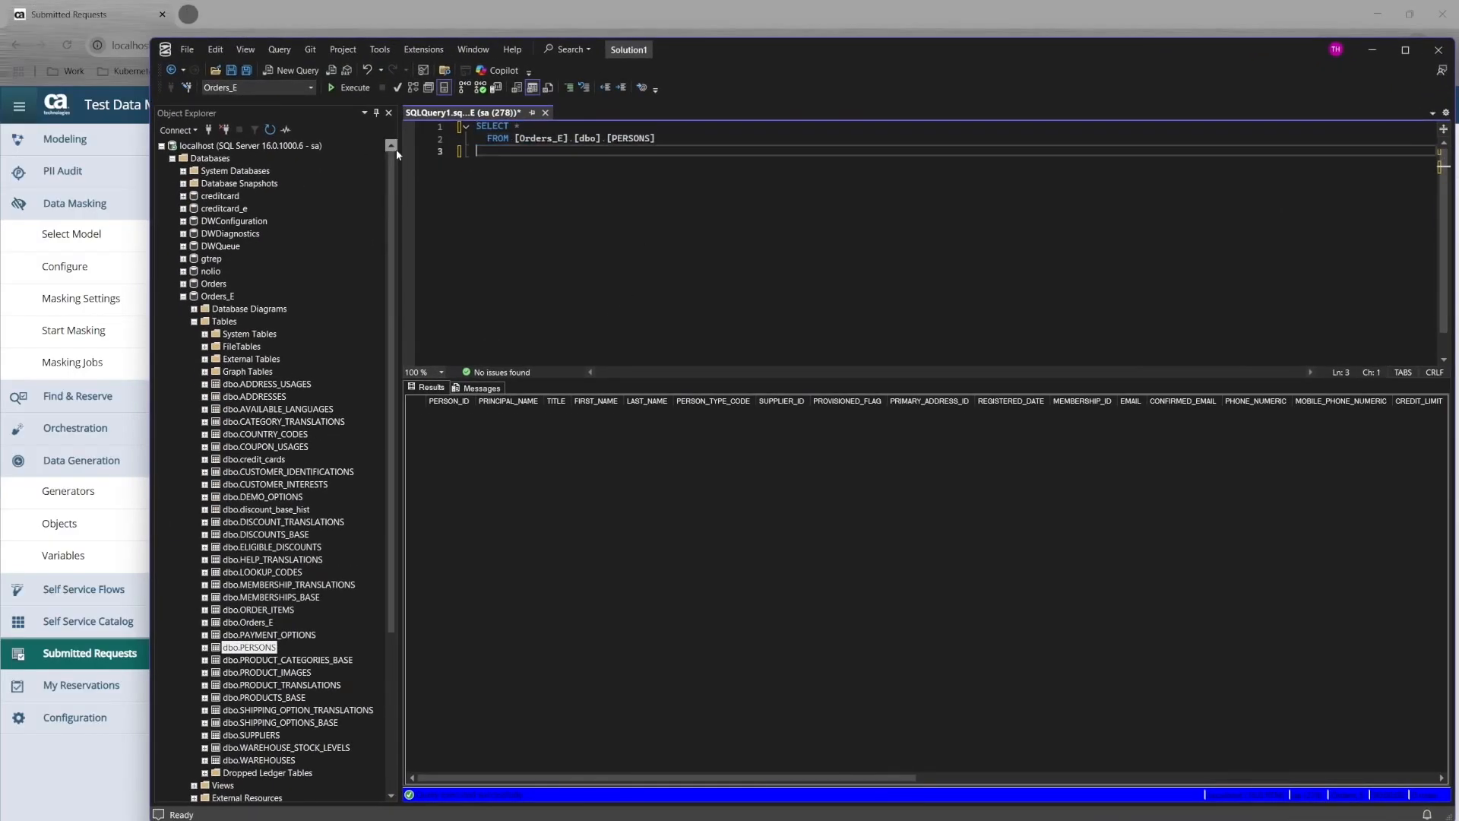
left_click(339, 89)
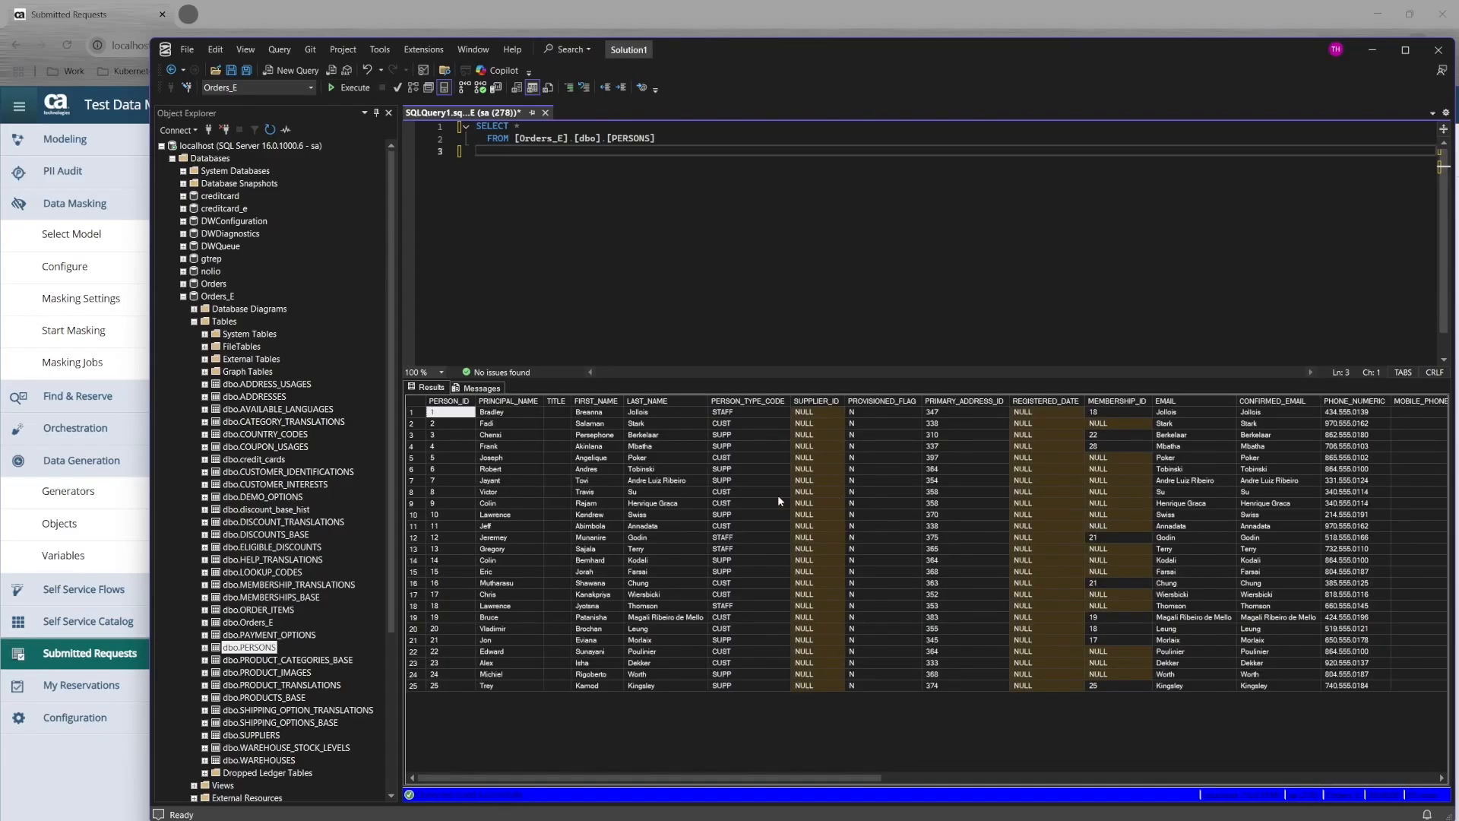
left_click(1372, 49)
- Switch to the command prompt, change into the dbo folder, and run run_mask.bat after listing the files
key("alt+Tab")
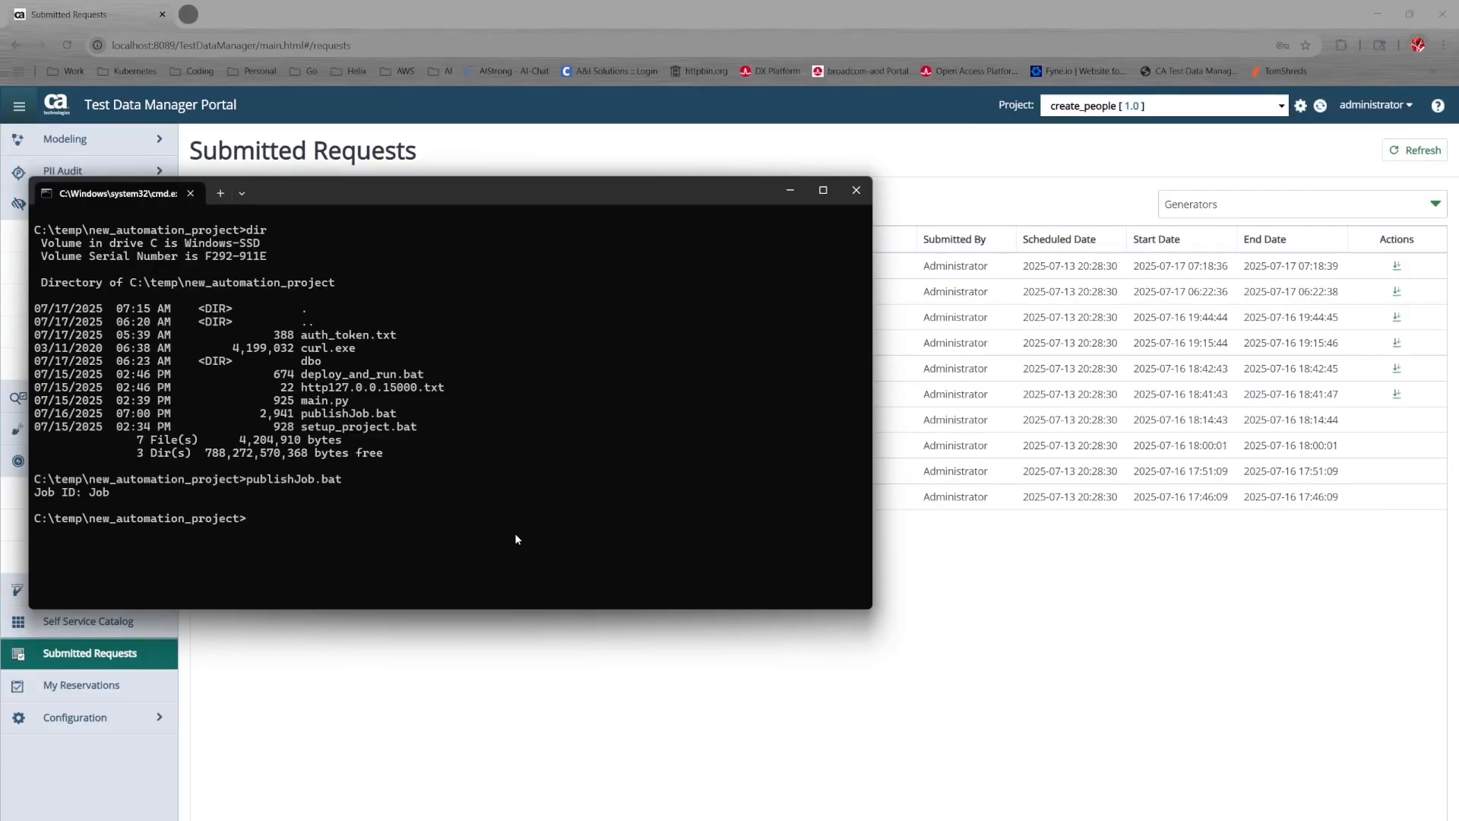
type("cd dbo")
key("Return")
type("ls")
key("Return")
type("dir")
key("Return")
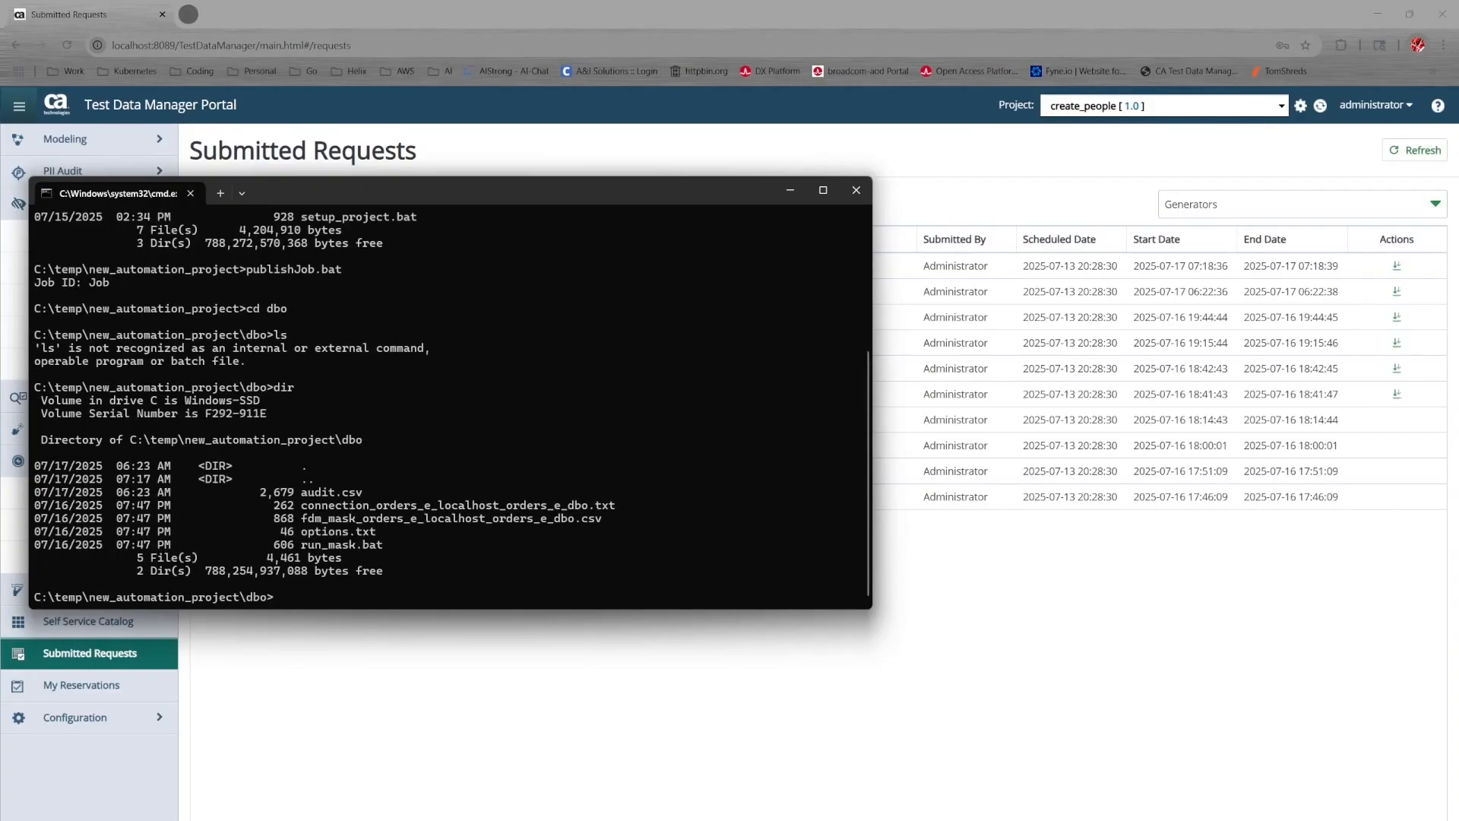
type("run_mask.bat")
key("Return")
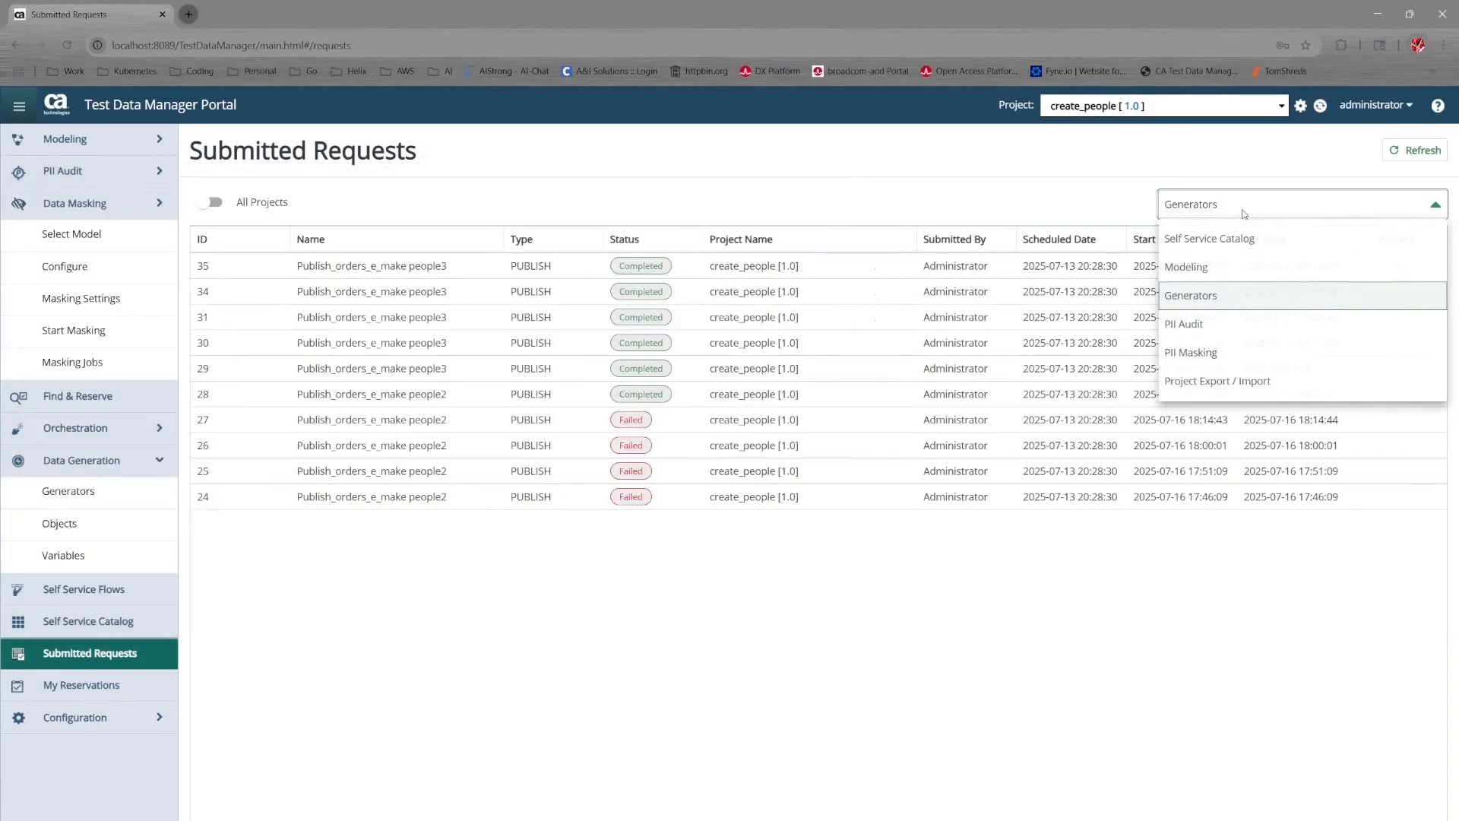
- Check the portal's submitted requests for PII Masking and PII Audit, and restore the Generators filter
left_click(1244, 211)
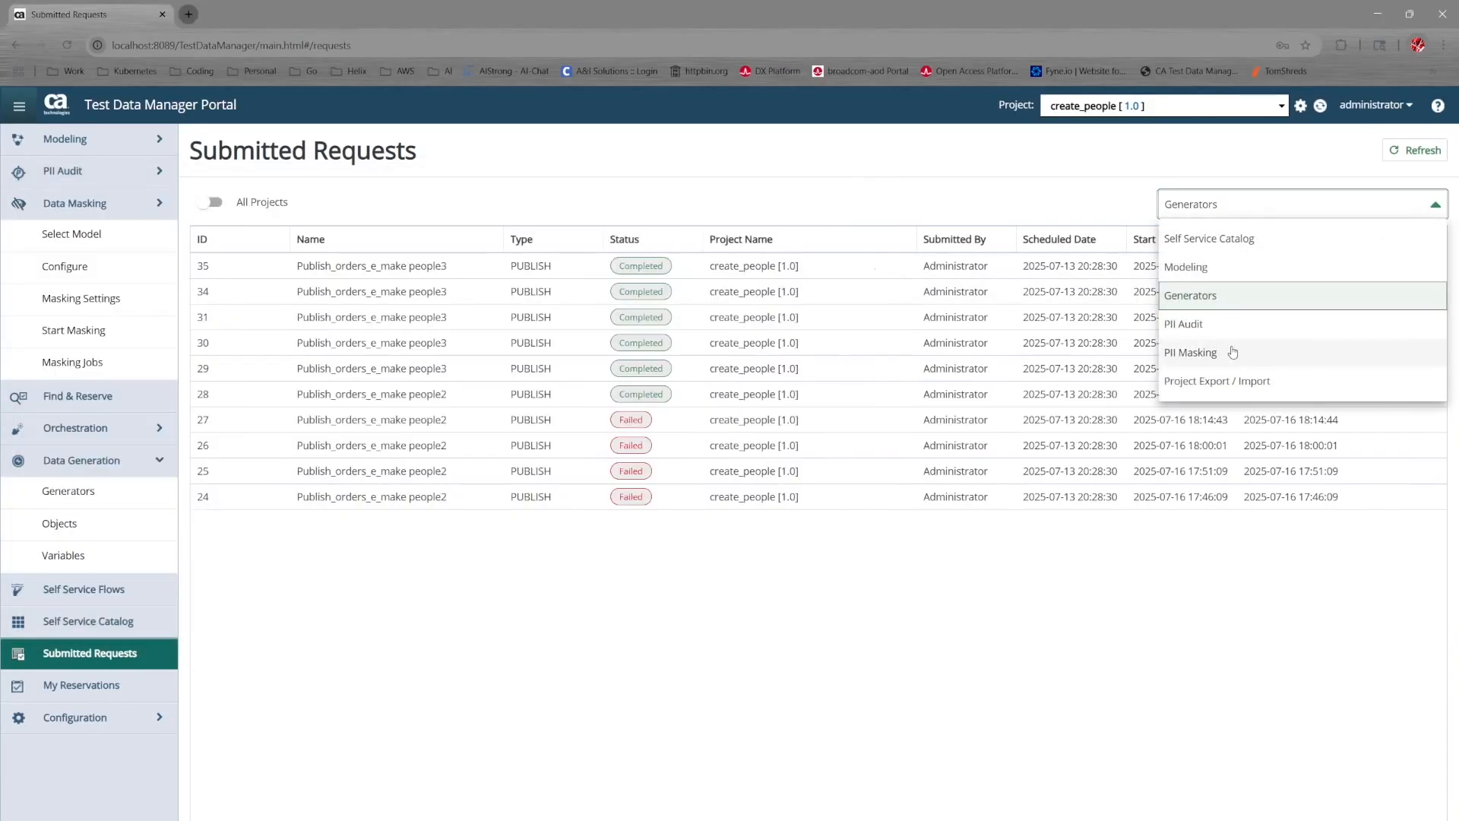
left_click(1231, 353)
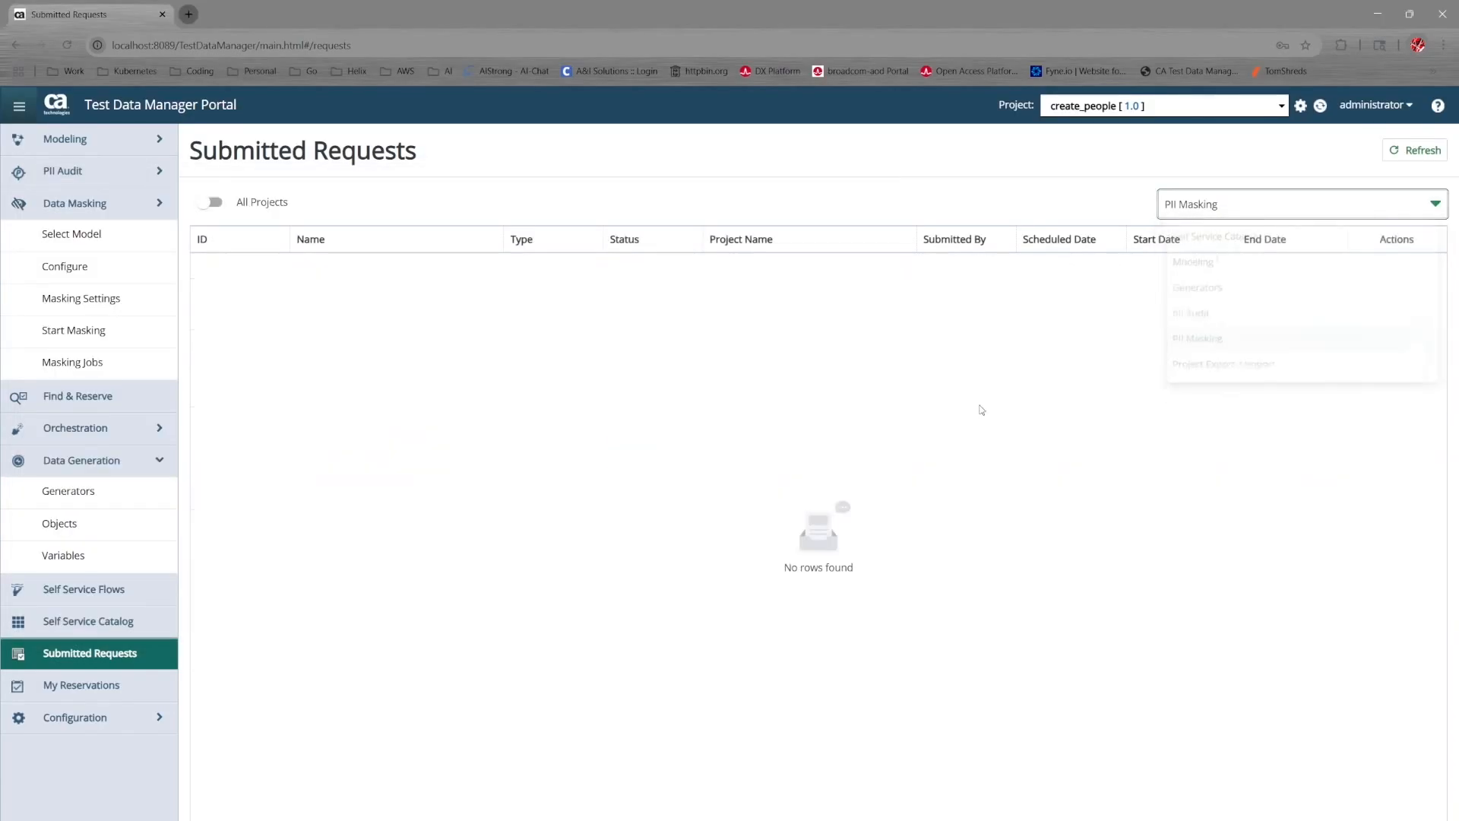
left_click(1301, 203)
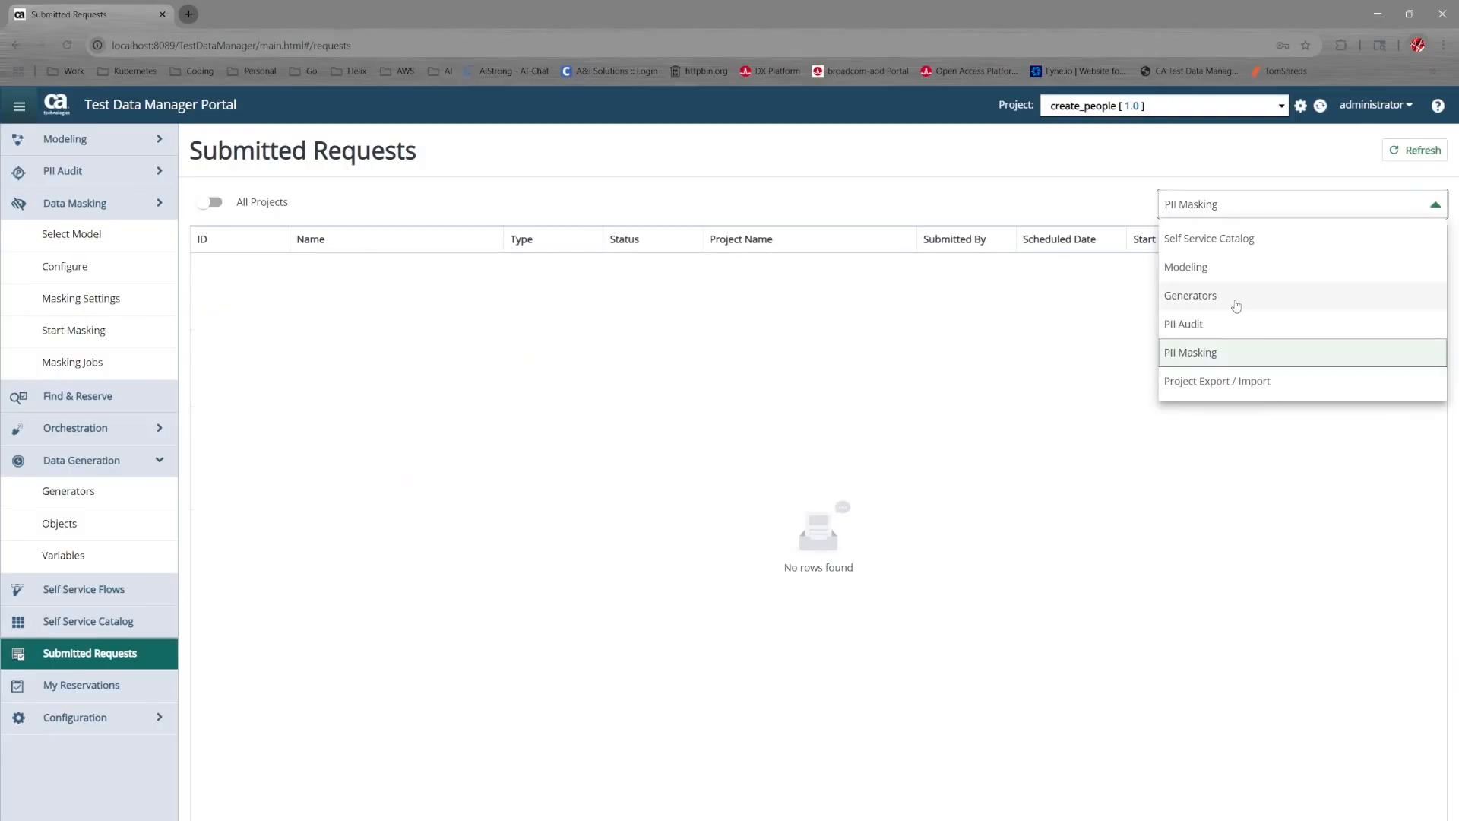
left_click(1221, 322)
left_click(1292, 203)
left_click(1232, 297)
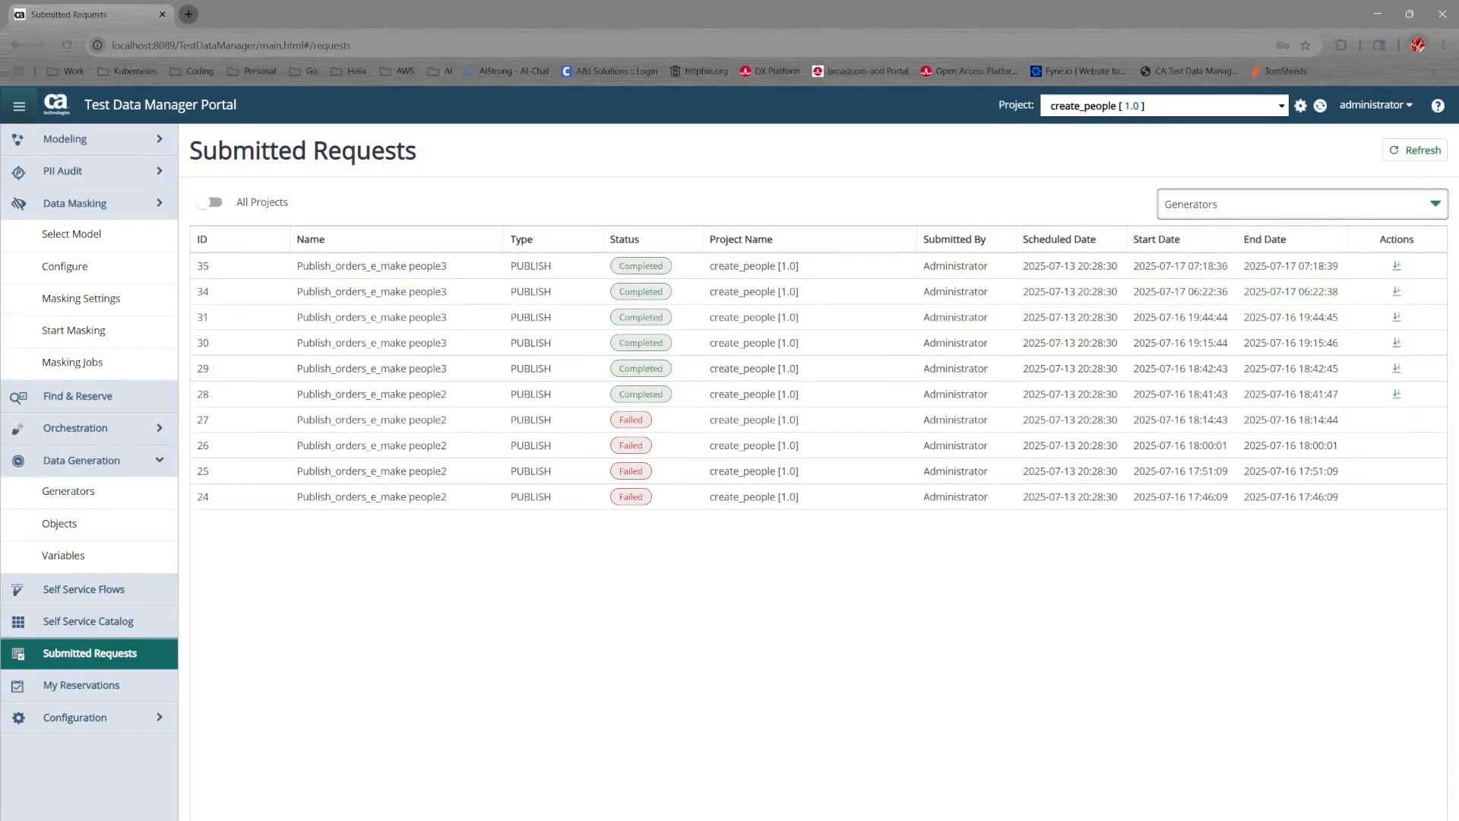
- Rerun the PERSONS query in SQL Server Management Studio, compare the first and last name values, and minimize the window
mouse_move(588, 820)
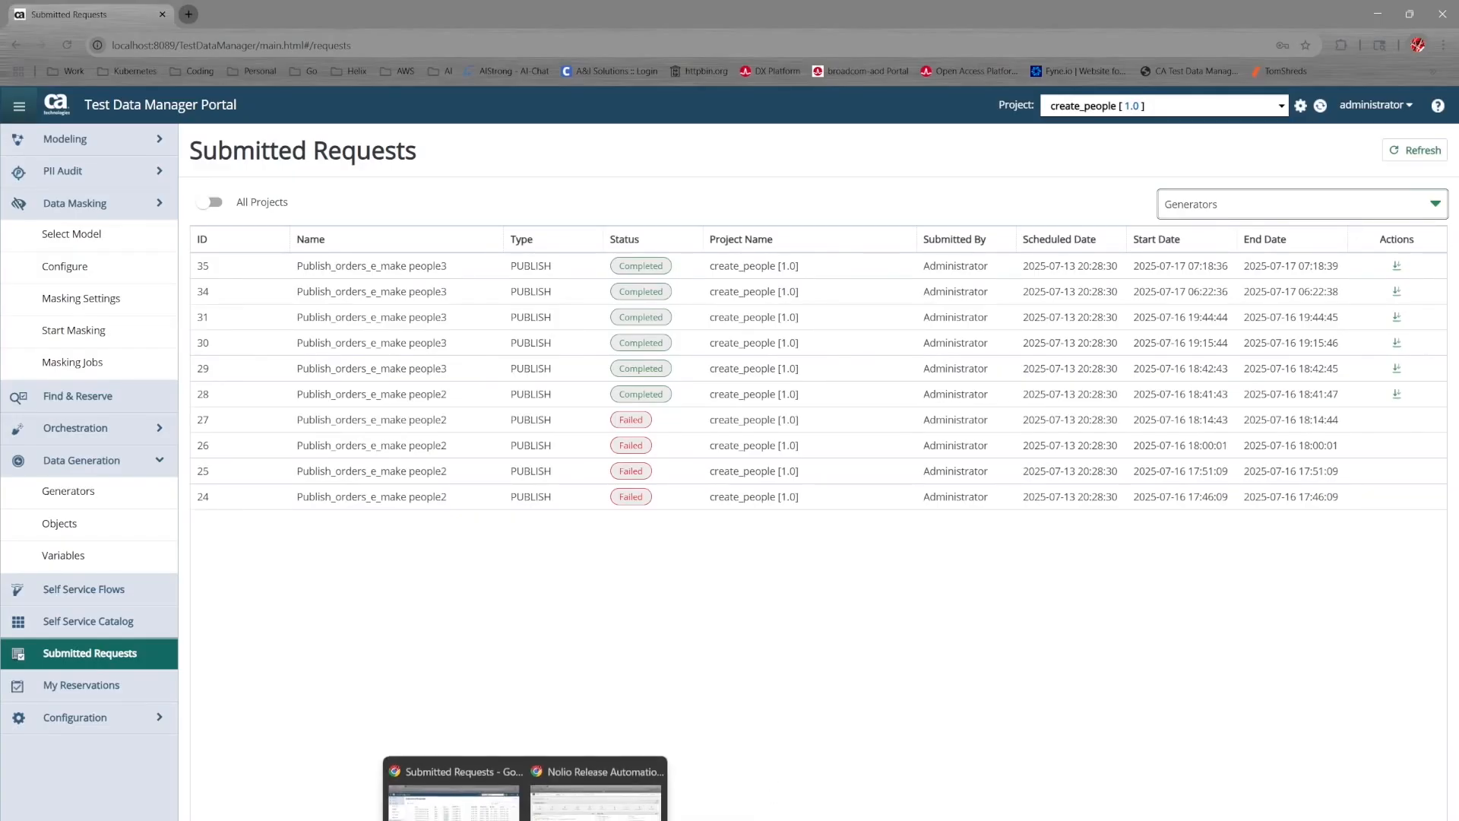
left_click(669, 820)
left_click_drag(597, 412, 636, 502)
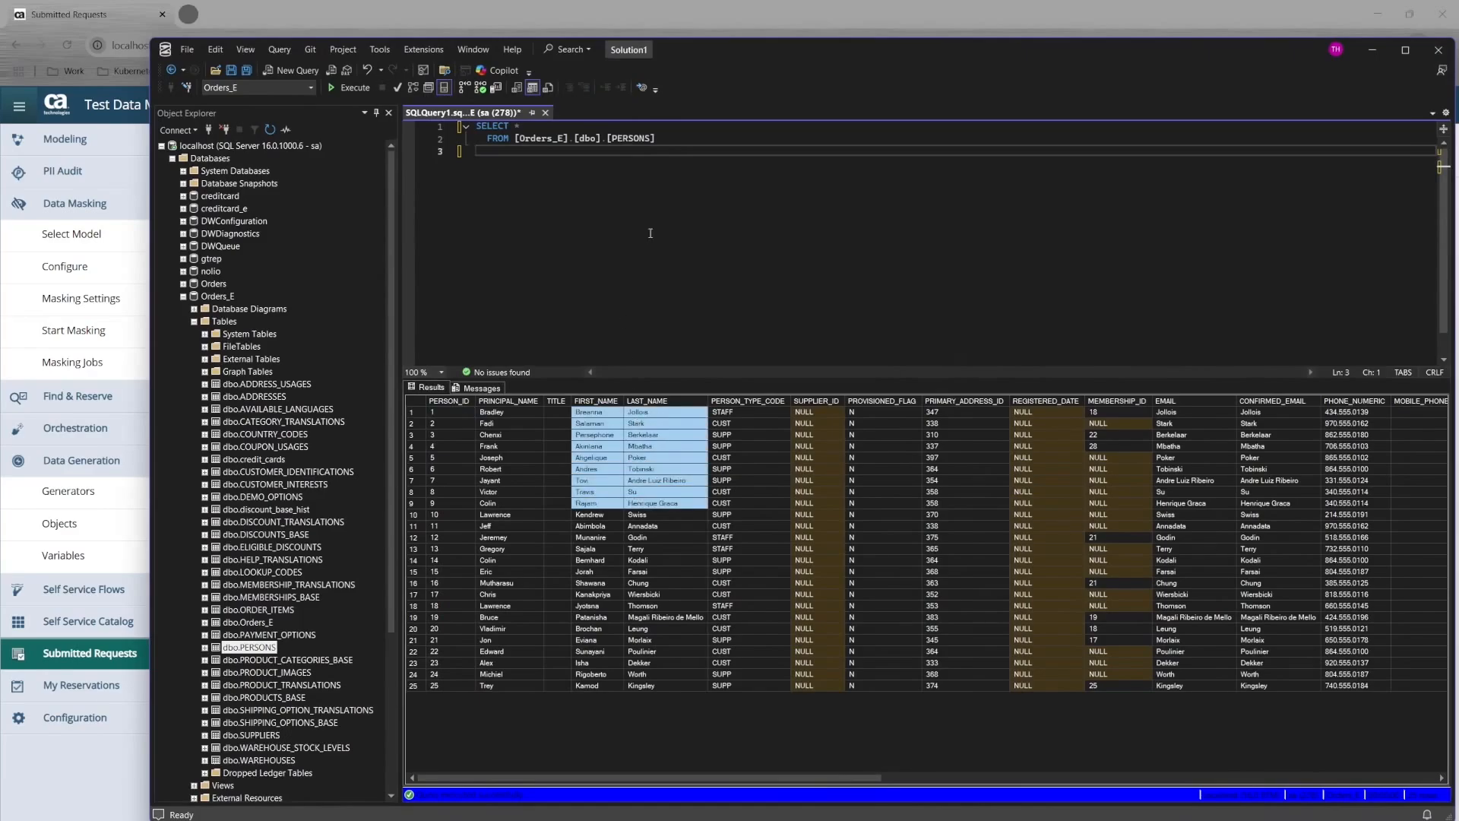
left_click(352, 89)
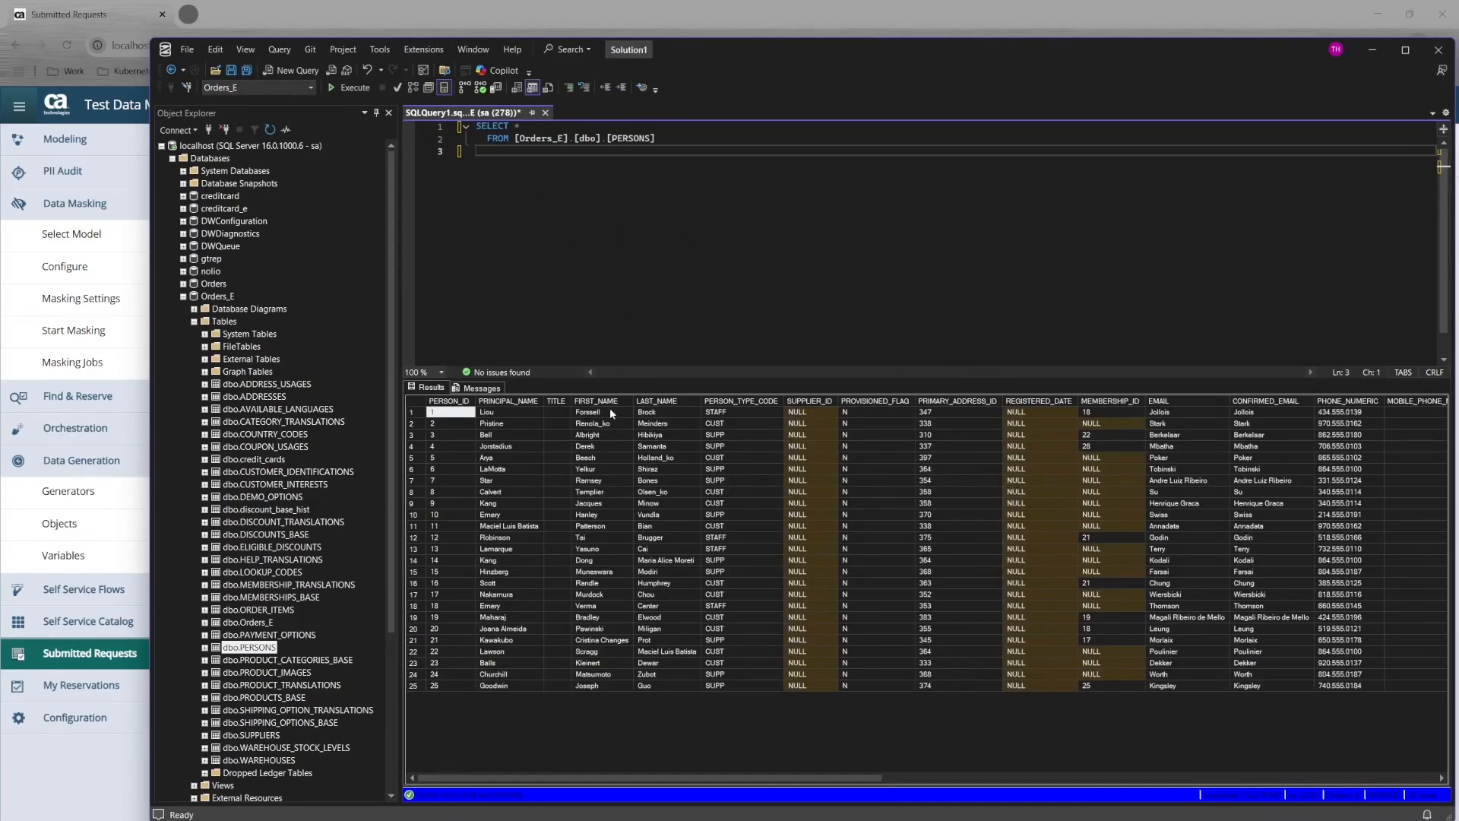
left_click_drag(609, 412, 647, 539)
left_click(647, 539)
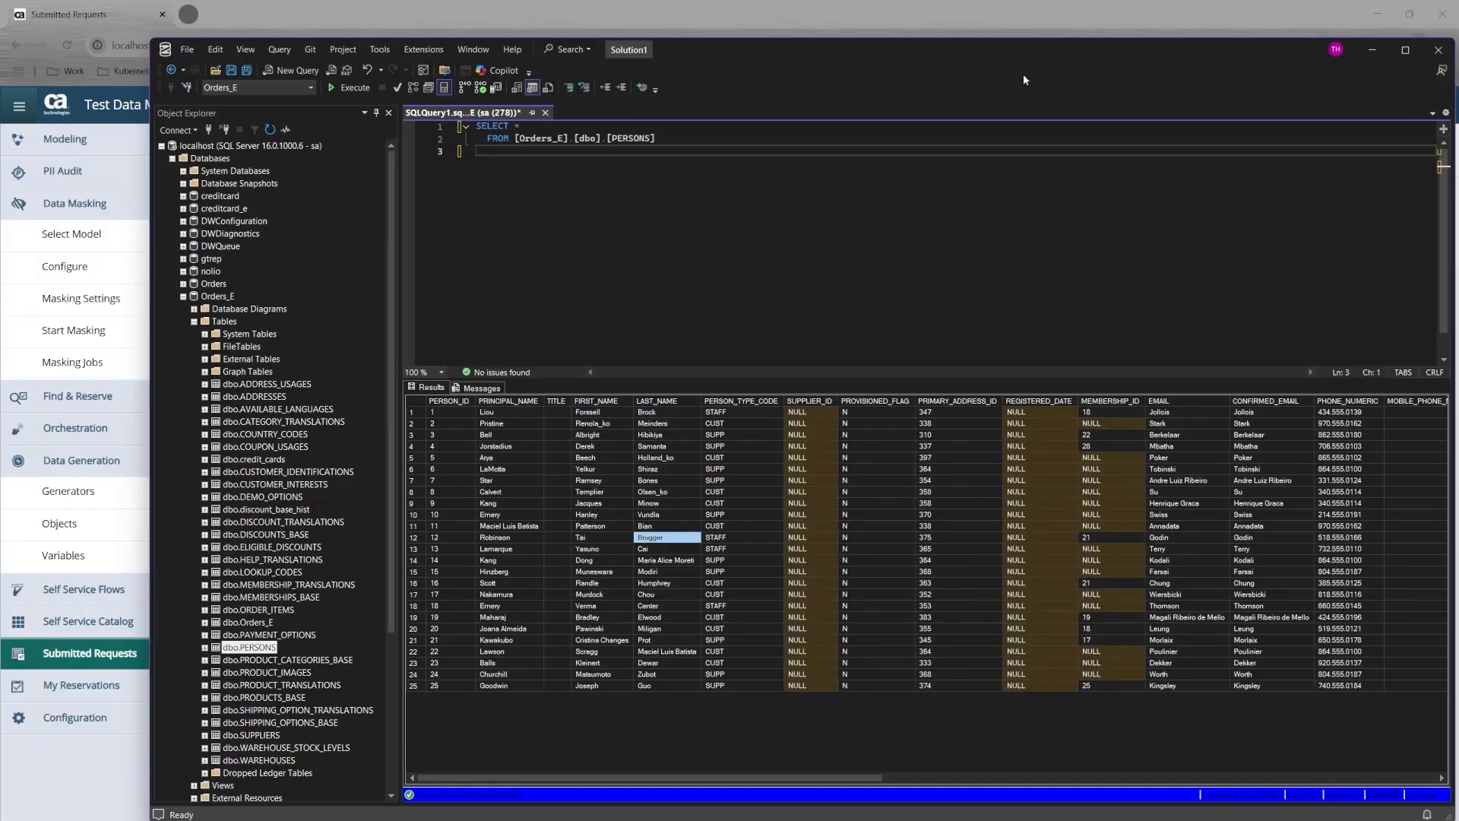
left_click(1372, 52)
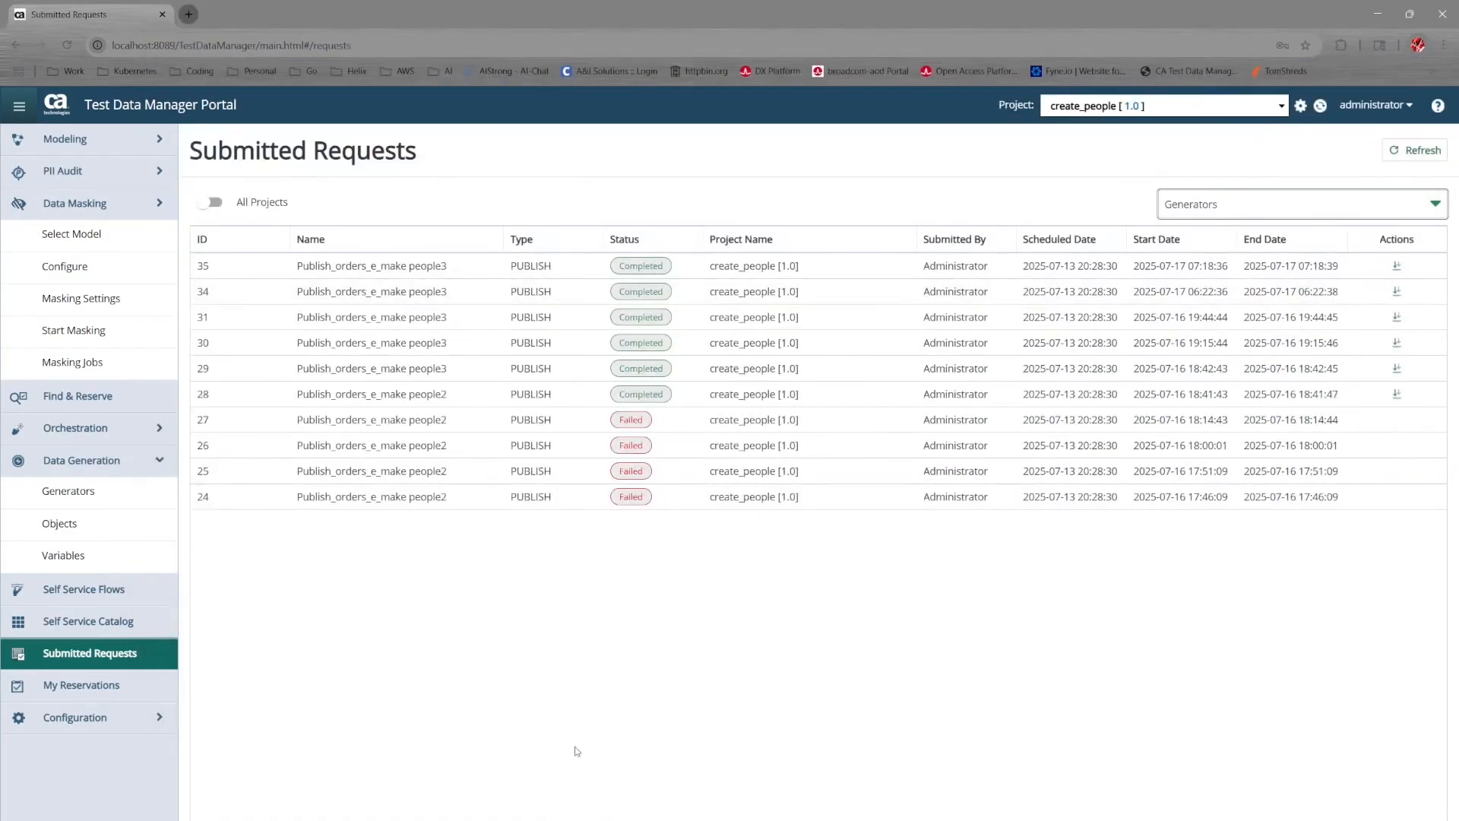
- Switch to the command prompt, move up from dbo to the parent project folder, and clear the console
key("alt+Tab")
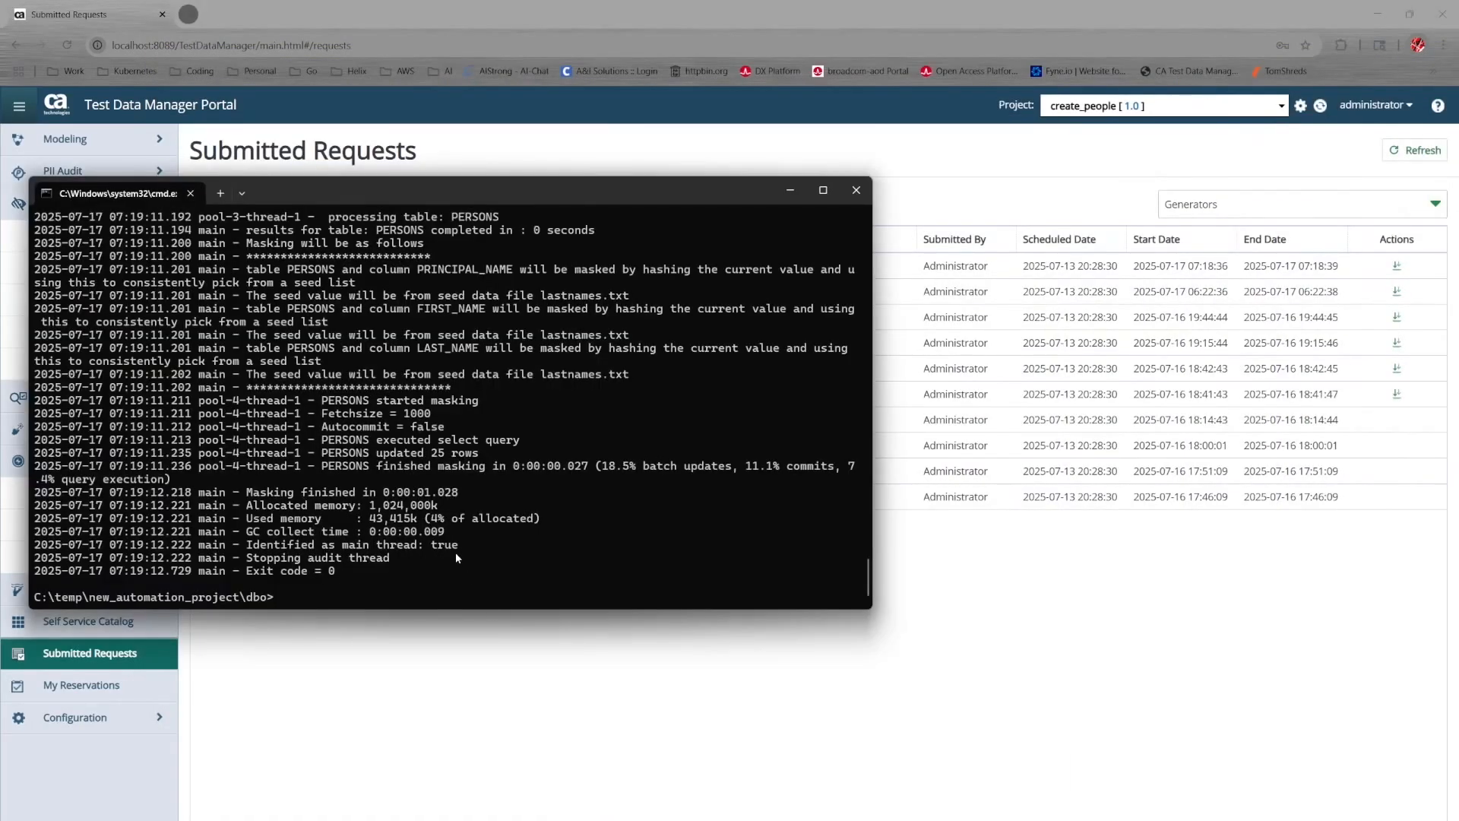
type("cd ..")
key("Return")
type("ls")
key("Return")
type("dir")
key("Return")
type("cls")
key("Return")
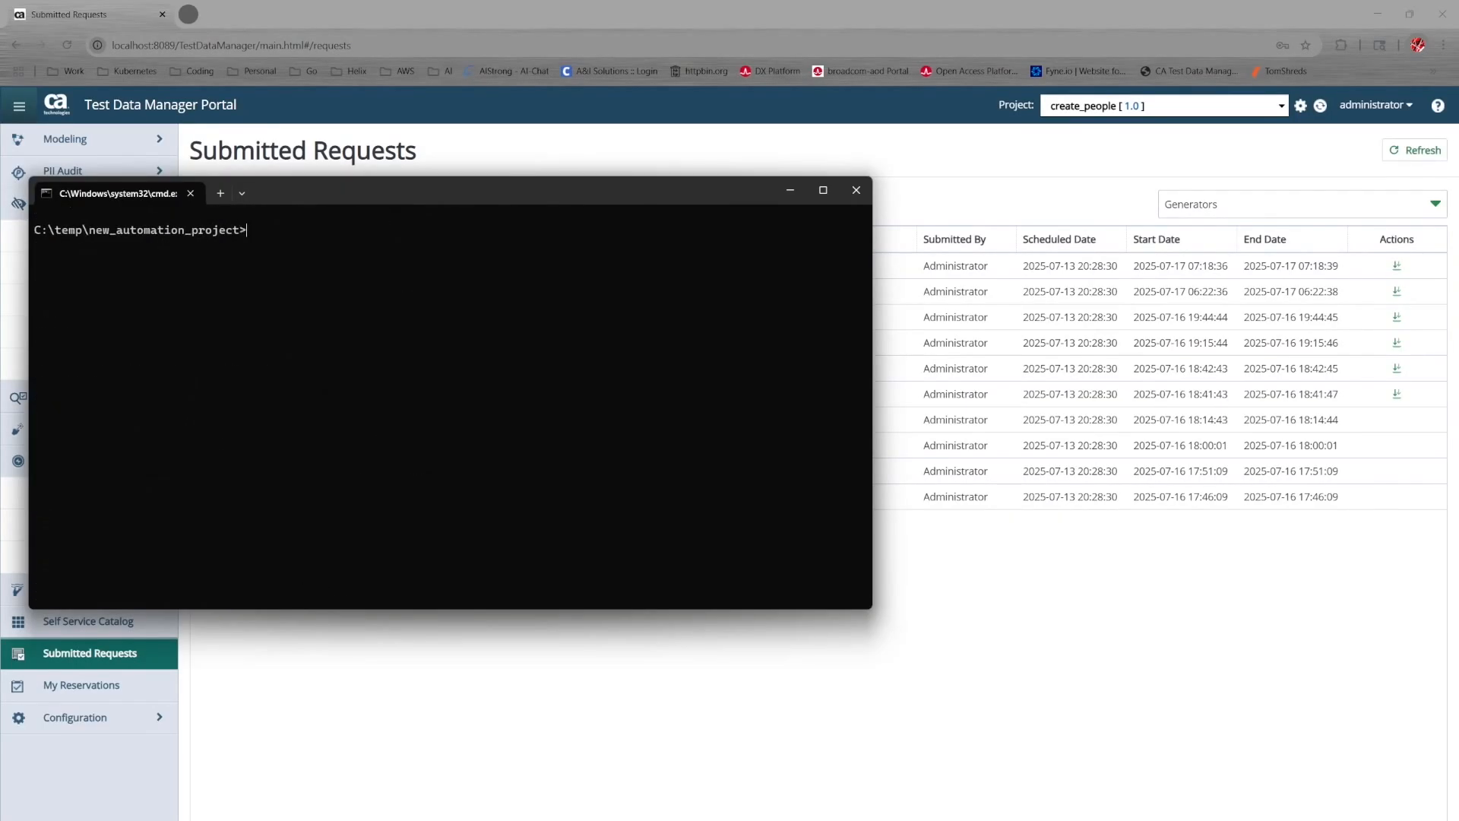
- List the project directory and enter setup_project.bat at the prompt without running it
type("dir")
key("Return")
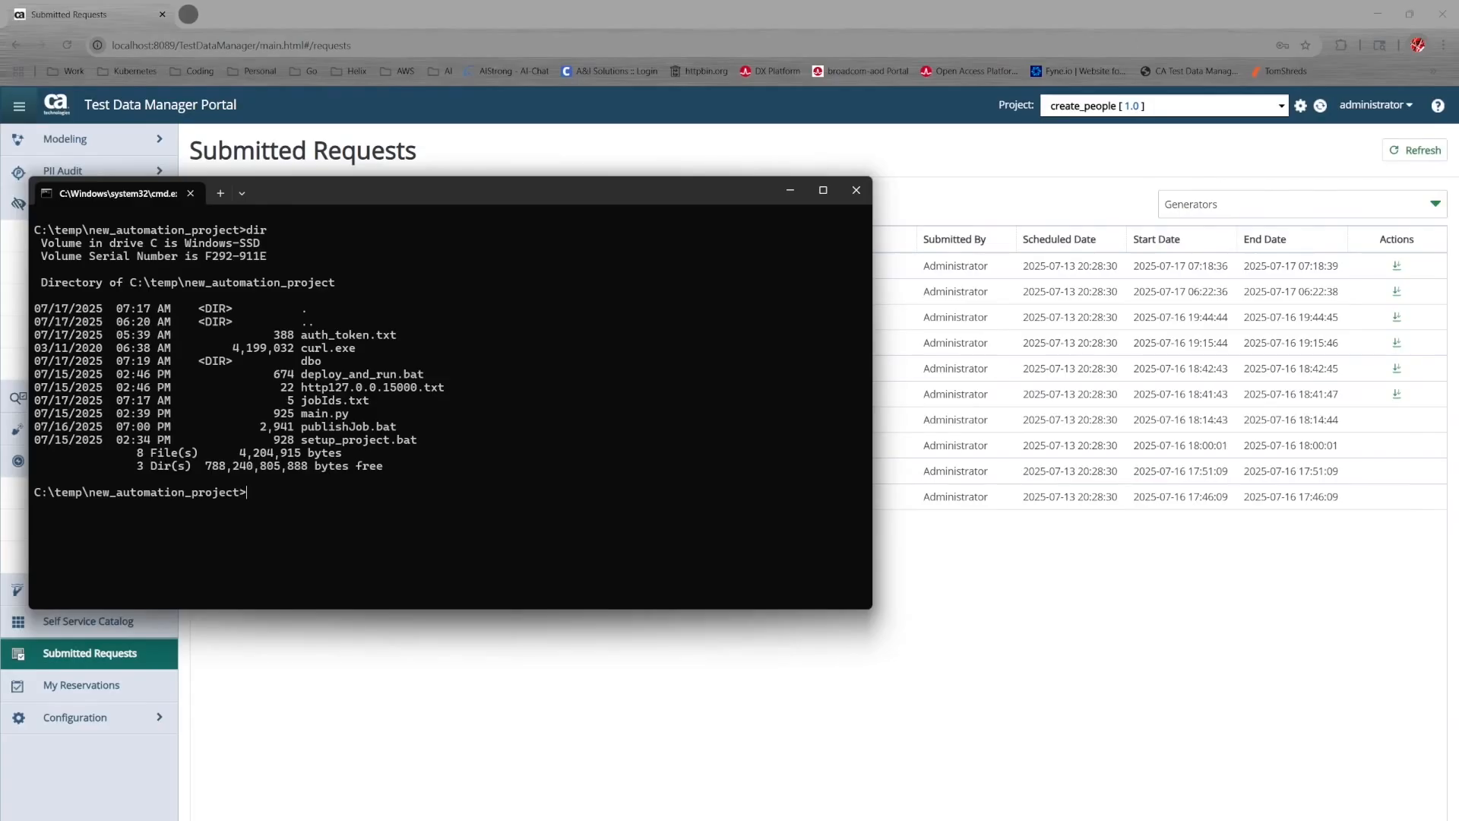
type("s")
key("Tab")
- Switch to File Explorer, move its window over the command prompt, and open the folder C:\temp\test_app\.venv
key("alt+Tab")
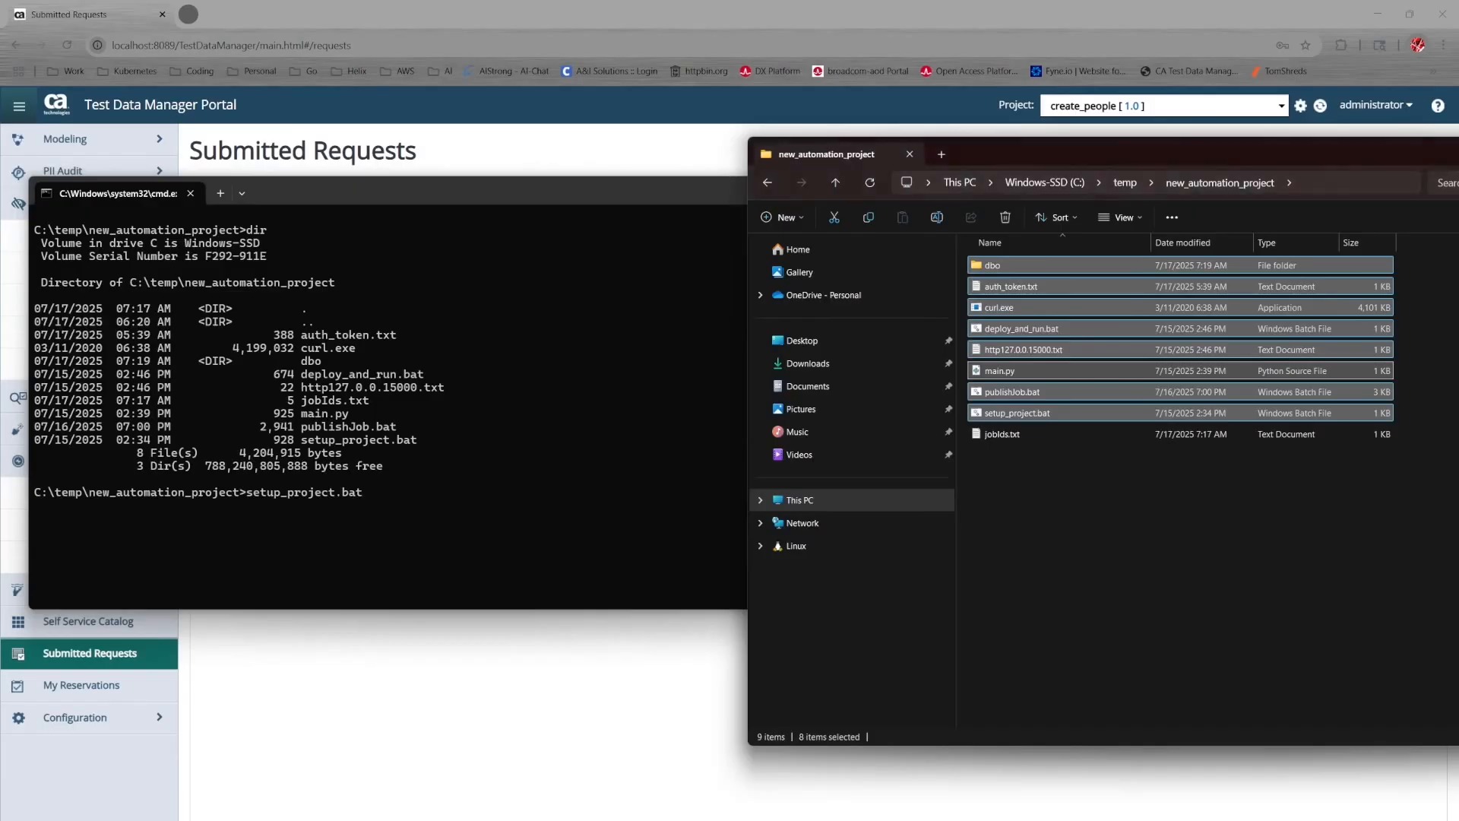
left_click(1174, 508)
left_click(1127, 183)
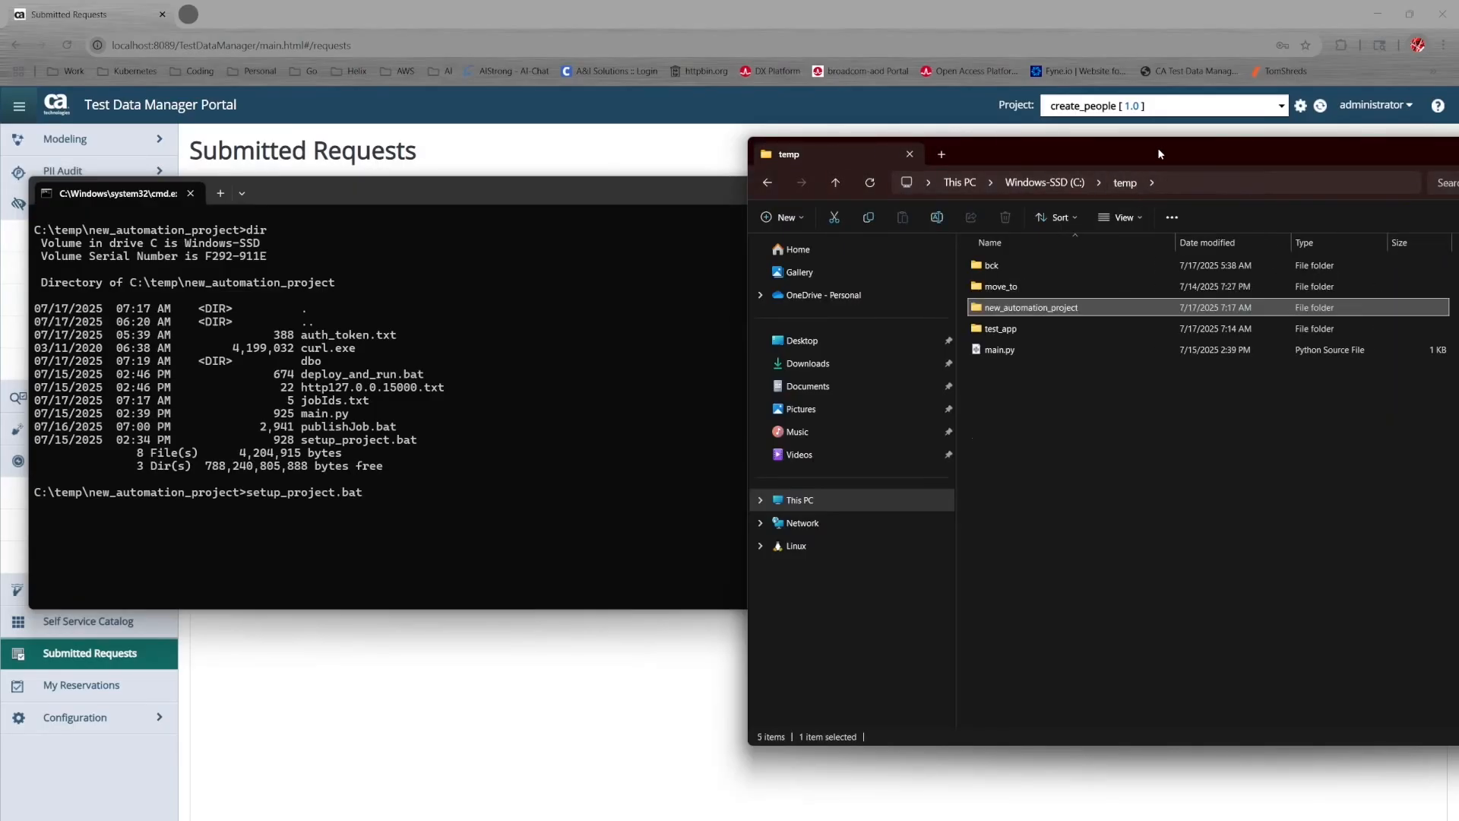
left_click_drag(1157, 148, 827, 153)
double_click(713, 337)
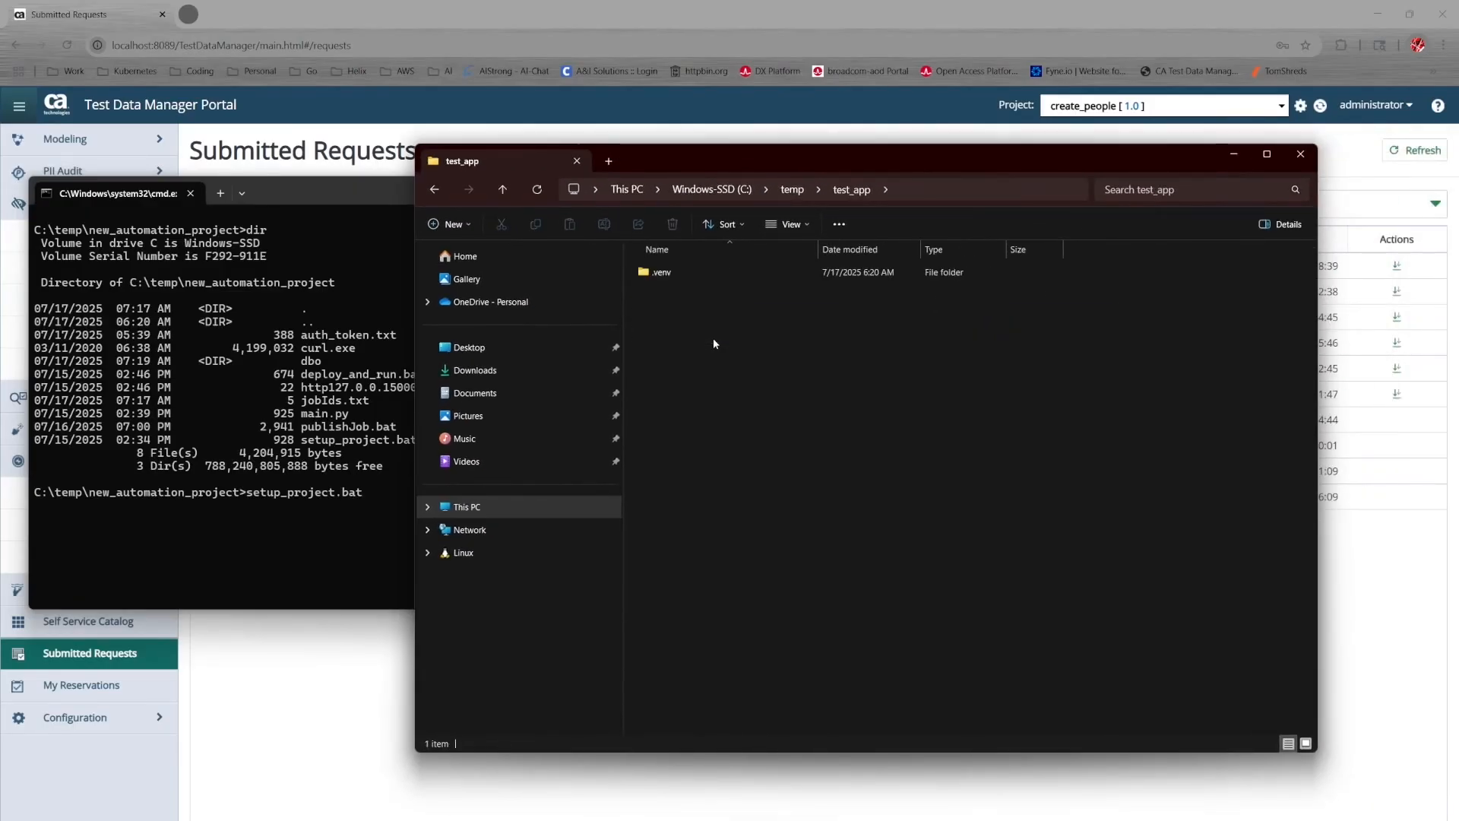
left_click(692, 278)
double_click(691, 274)
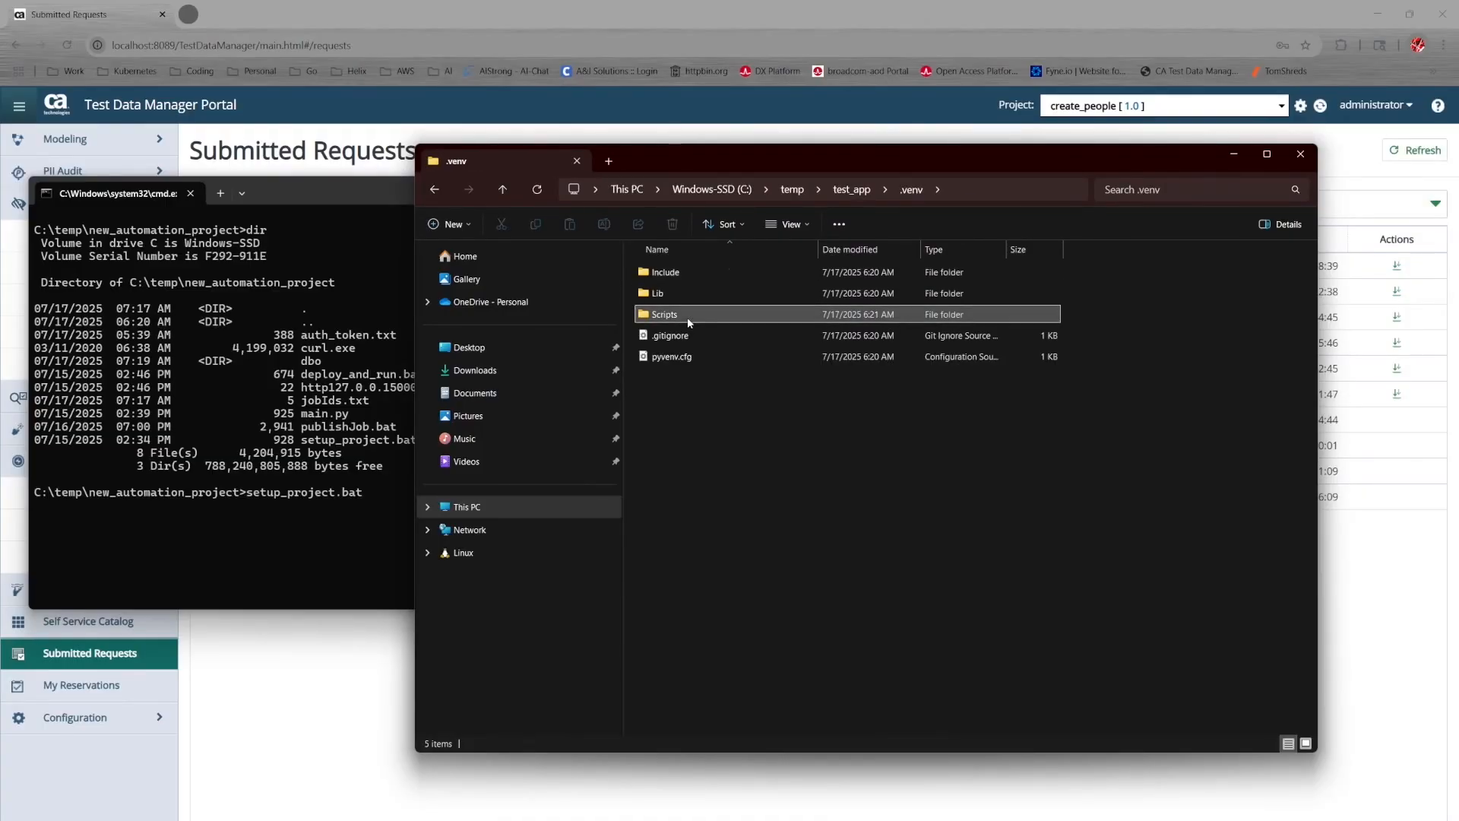
- Look inside the Scripts folder of .venv and go back up to the test_app folder
double_click(687, 317)
key("alt+Left")
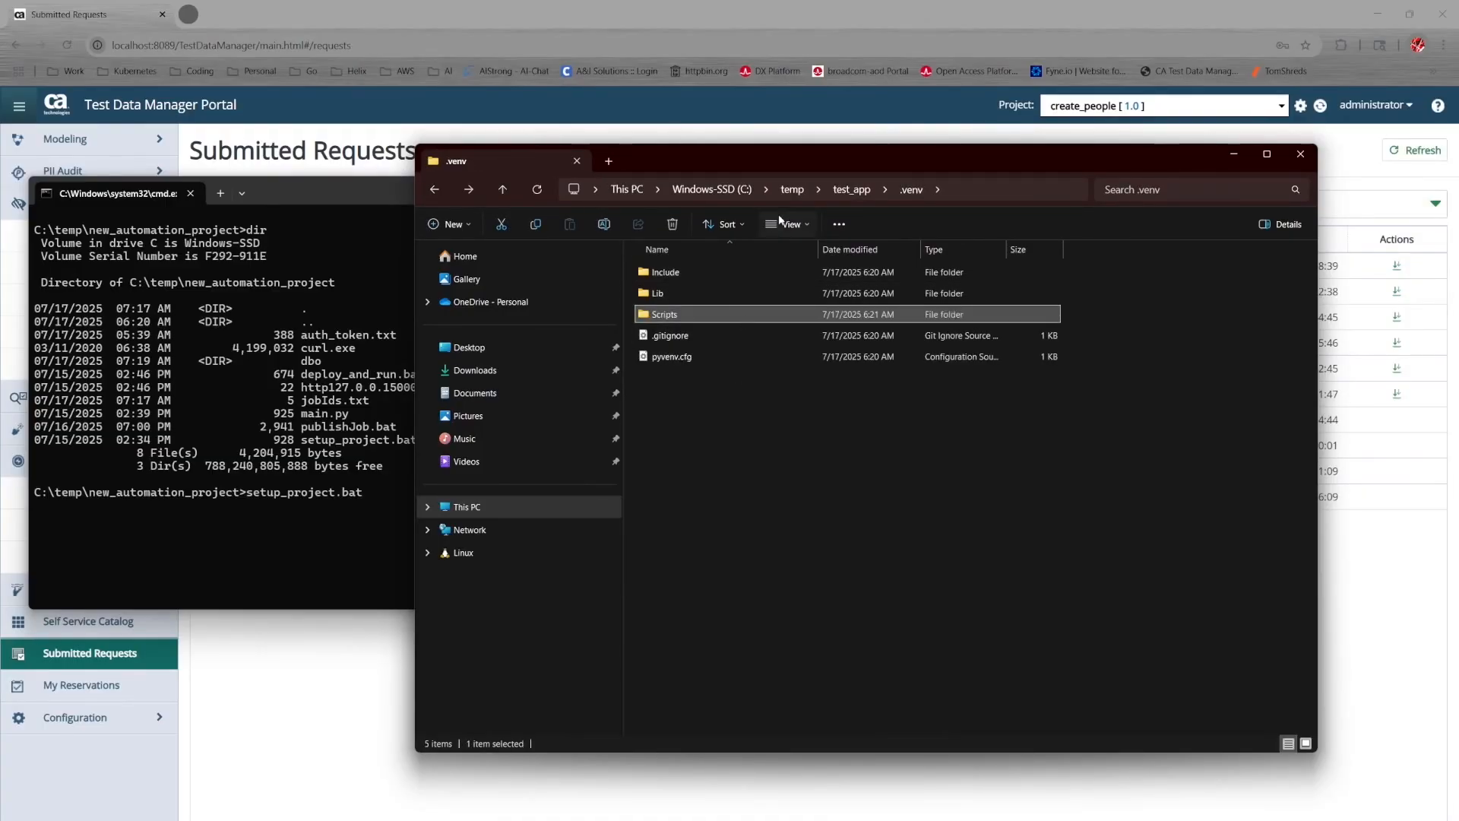
left_click(852, 189)
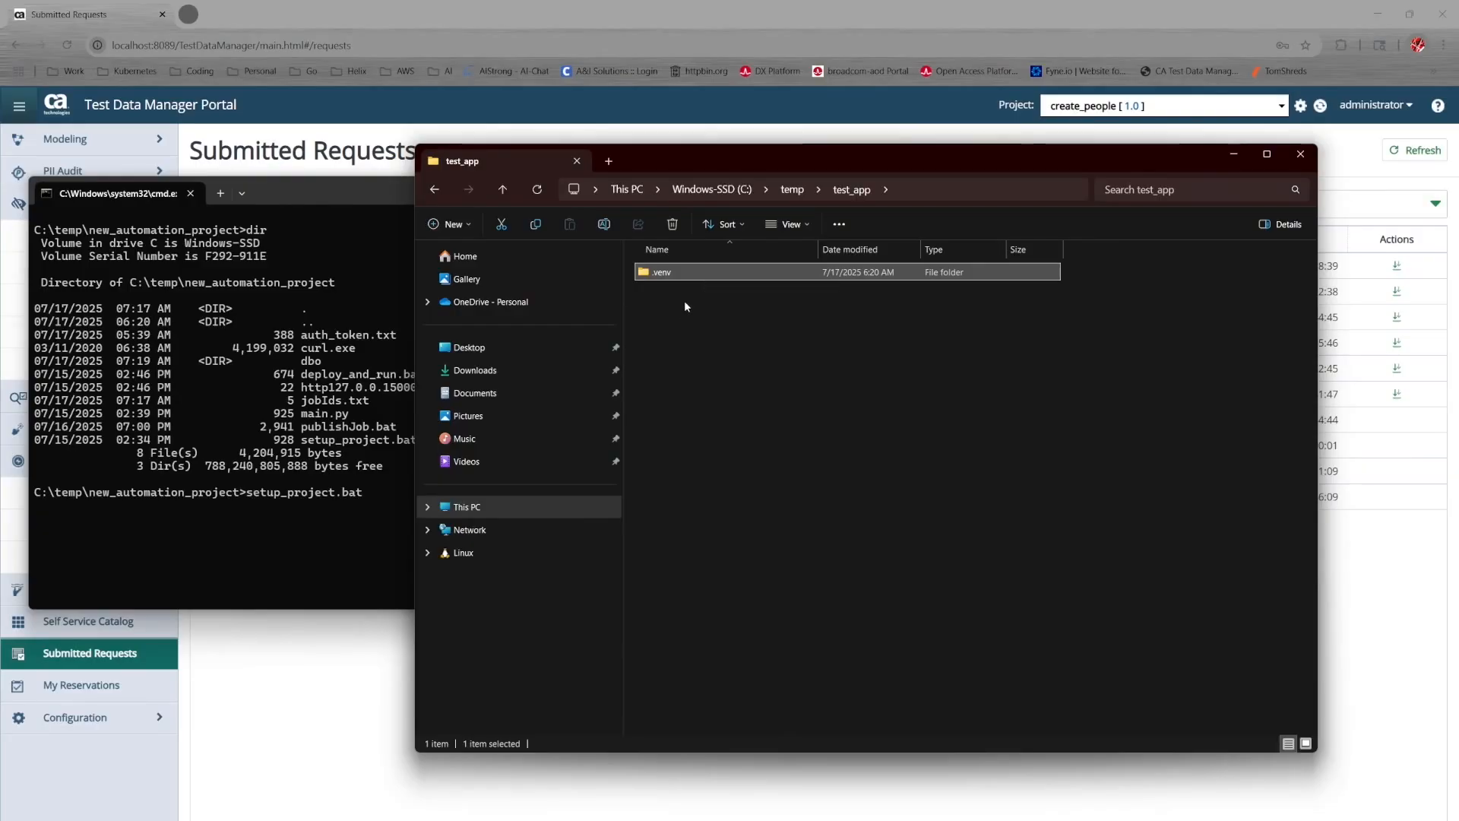
- Run the entered setup_project.bat command, bring File Explorer forward, and move its window aside to uncover the console output
left_click(347, 472)
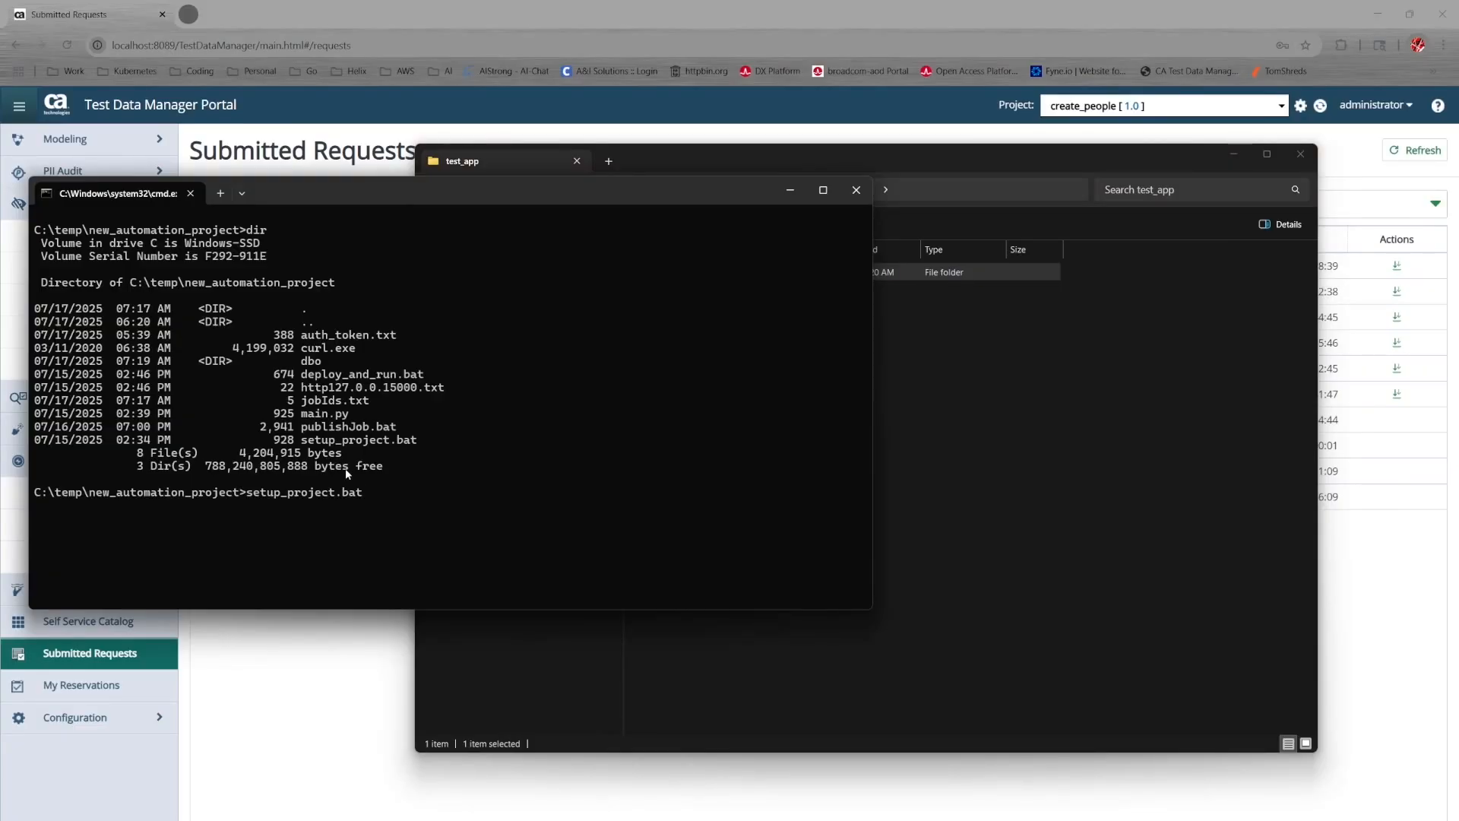
key("Return")
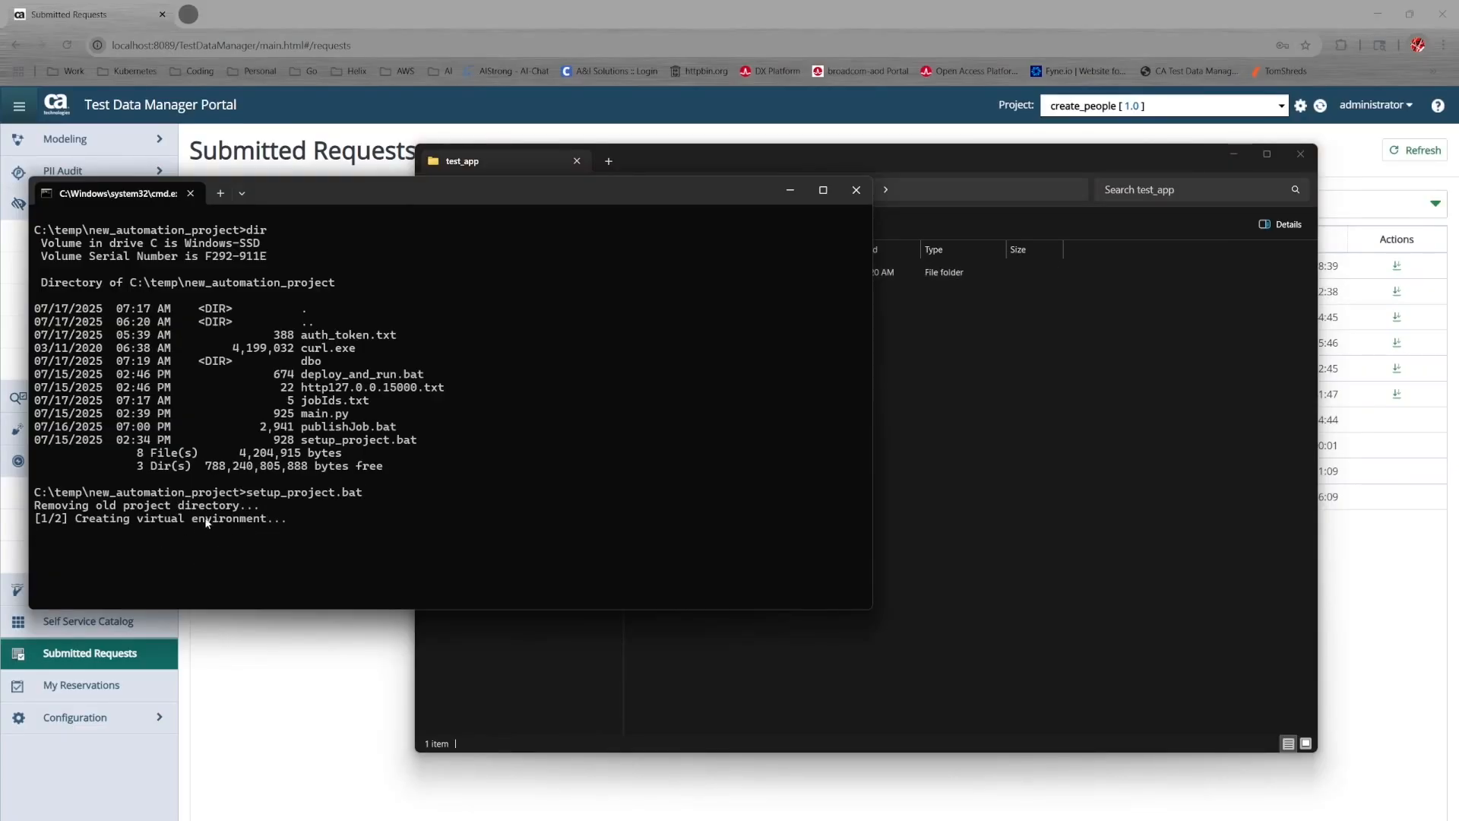
left_click(950, 434)
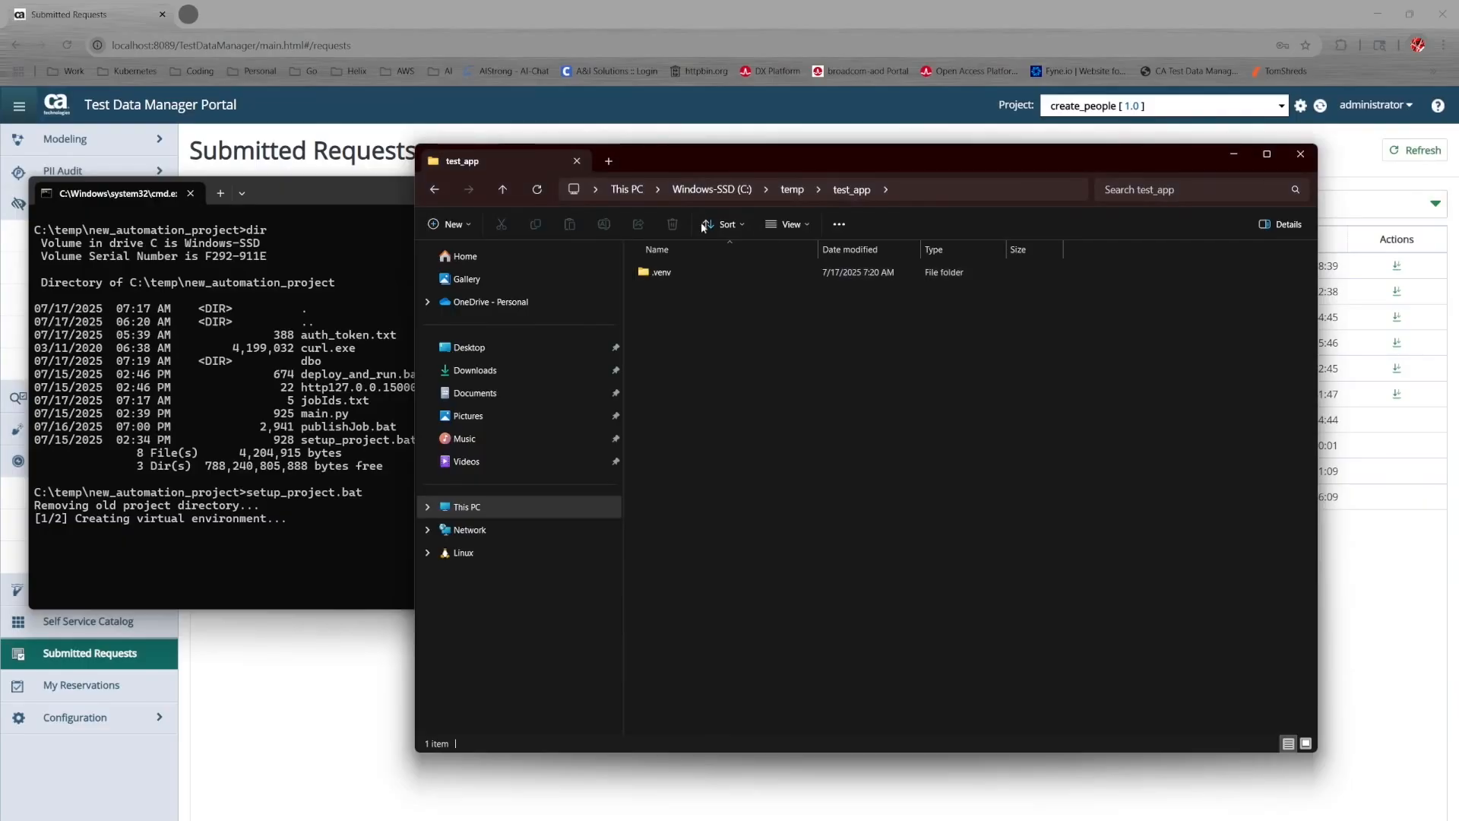
left_click_drag(669, 157, 878, 137)
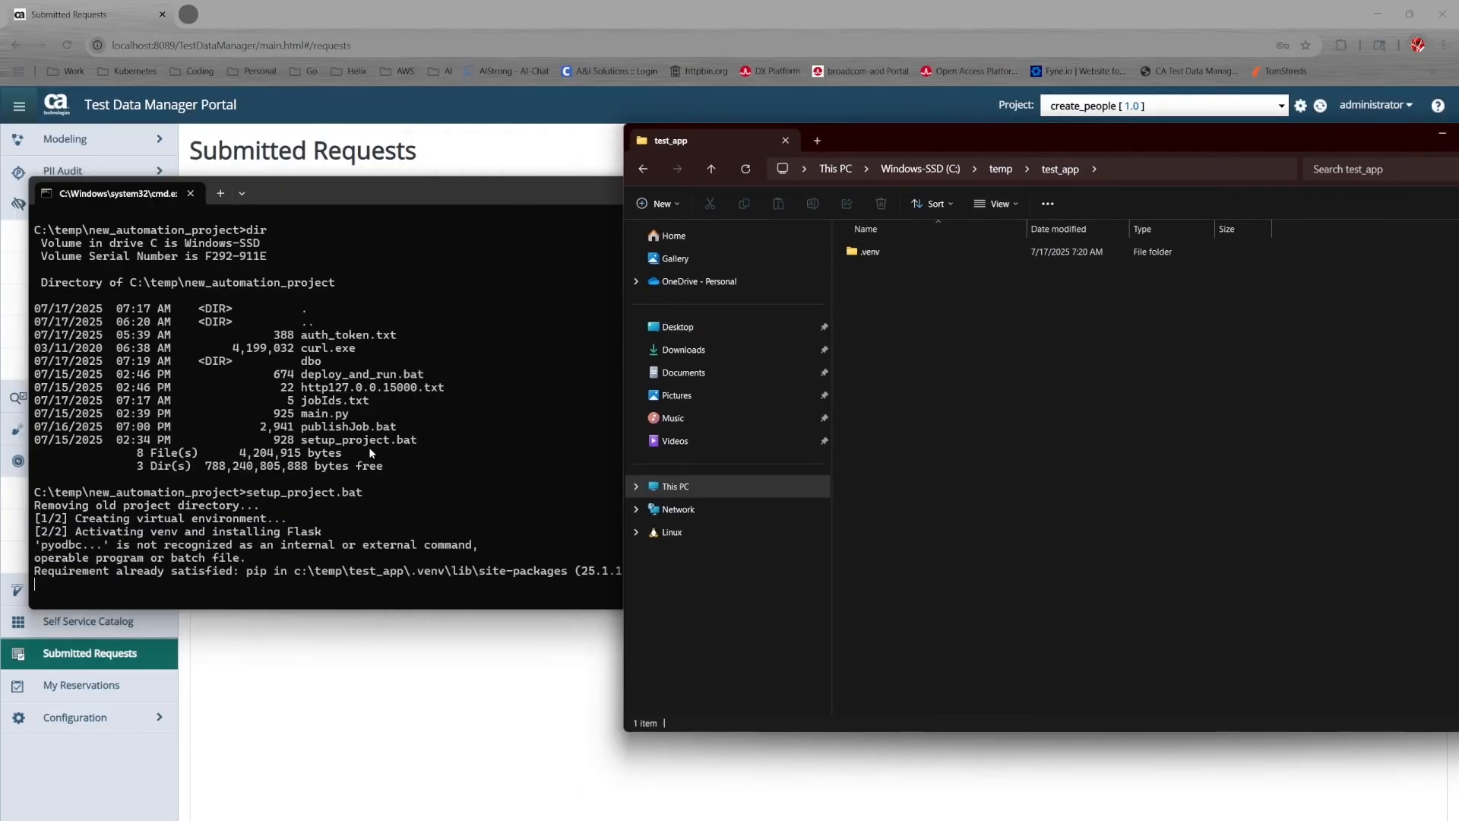
- Clear the command prompt and list the contents of the new_automation_project directory
left_click(207, 590)
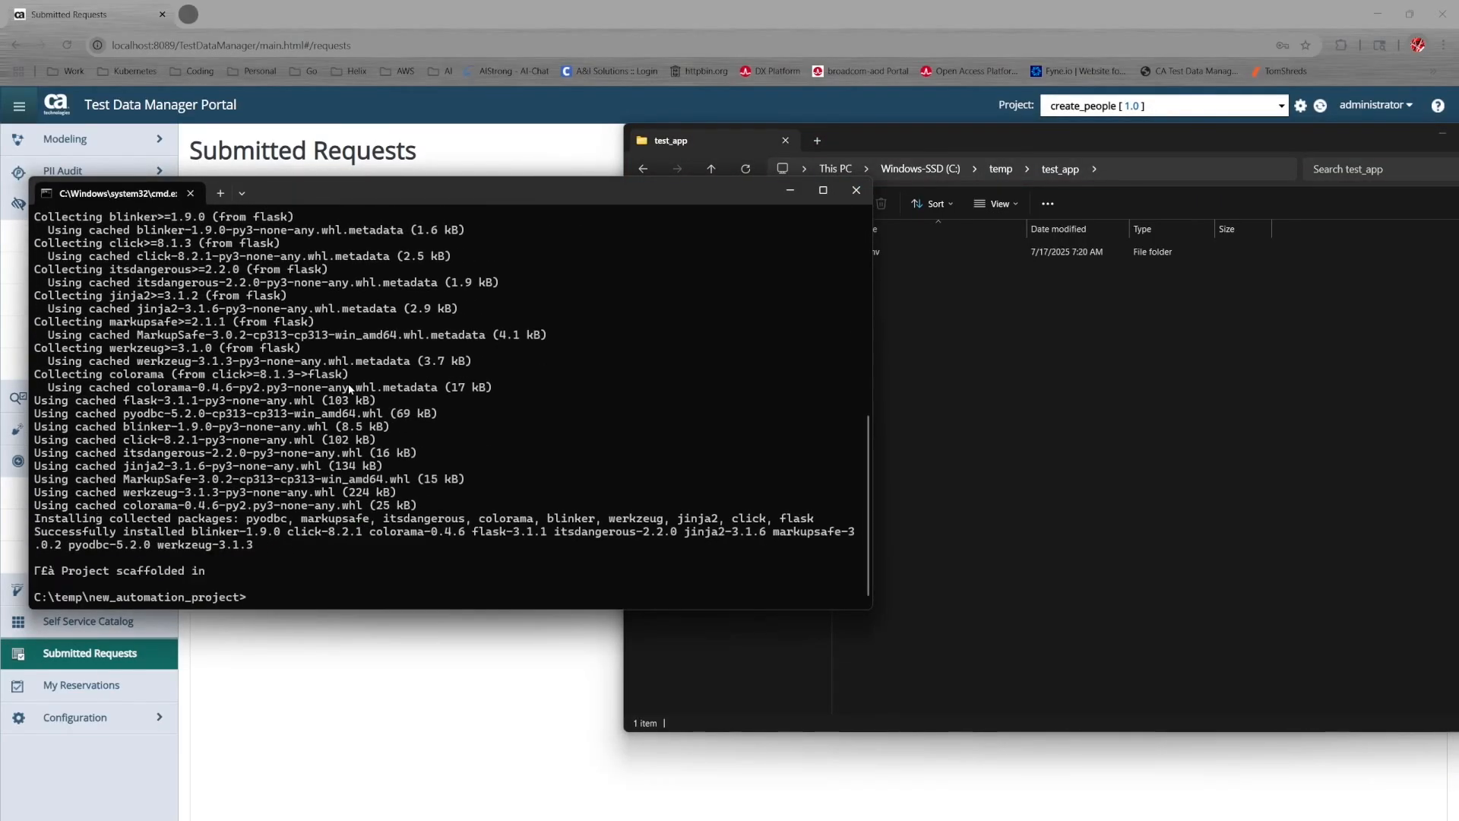
type("ls")
key("Return")
type("dir")
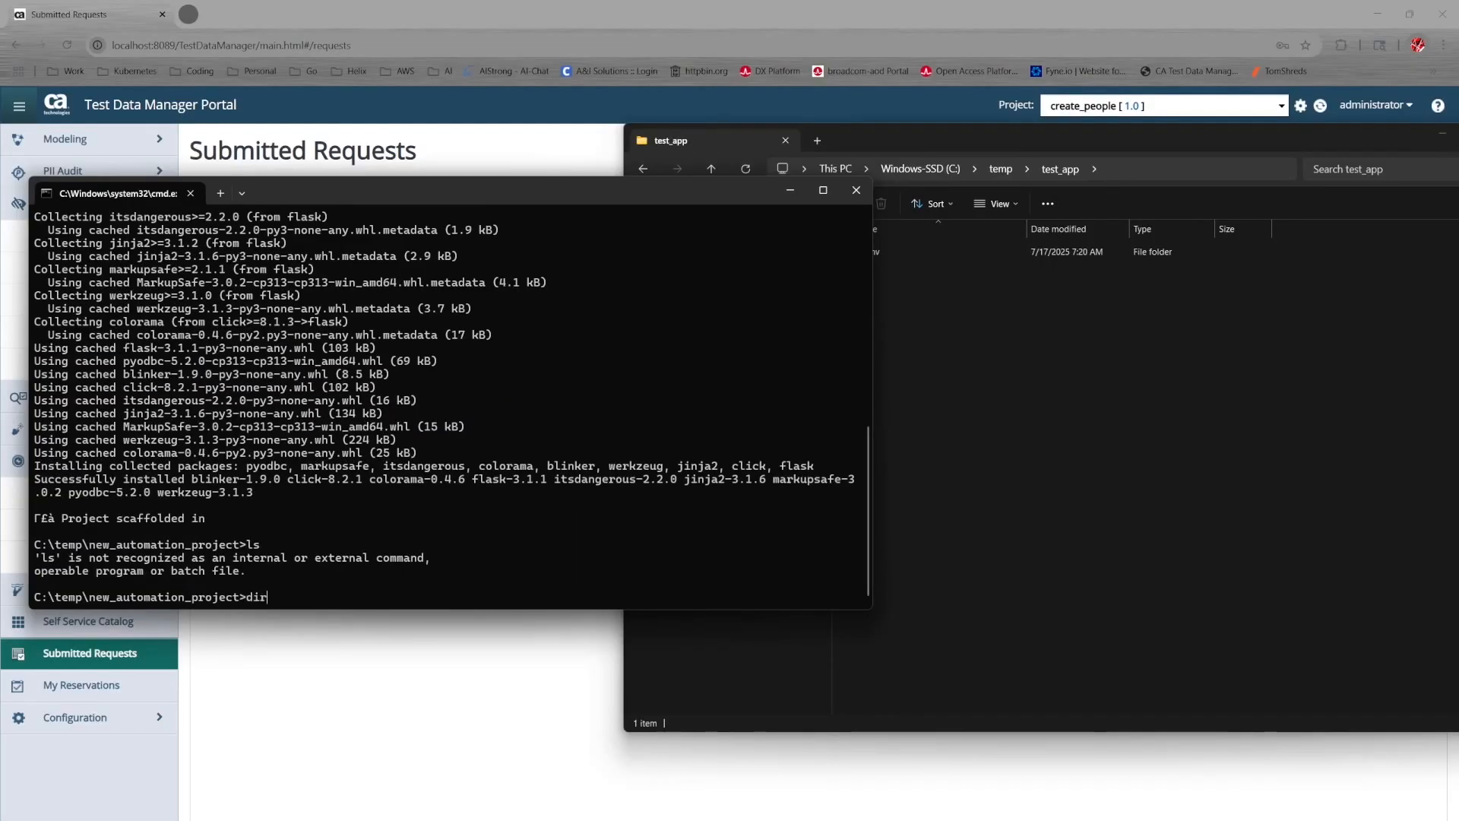
key("Return")
type("cls")
key("Return")
type("dir")
key("Return")
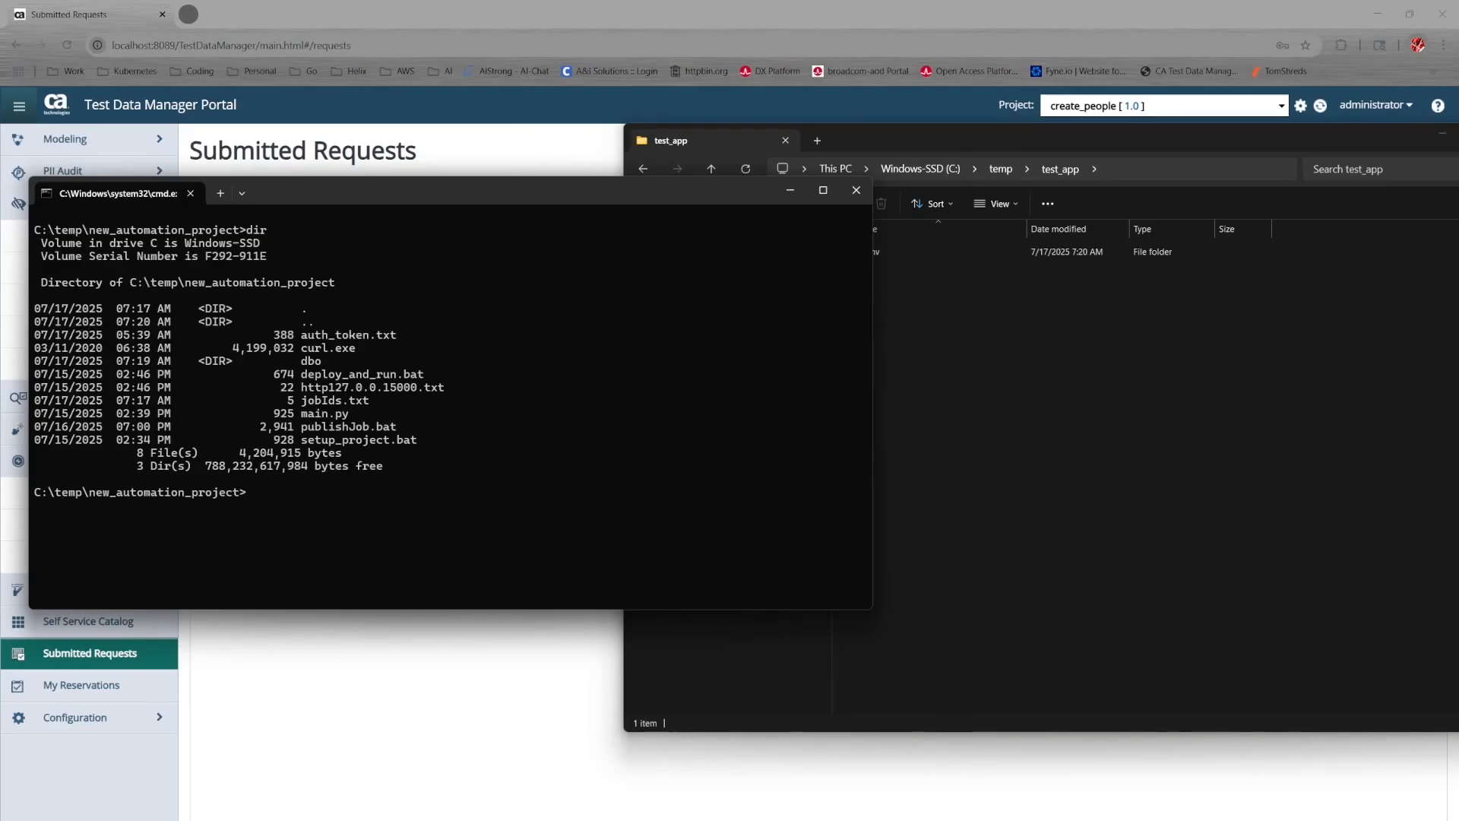
type("deploy_and_run.bat")
key("Return")
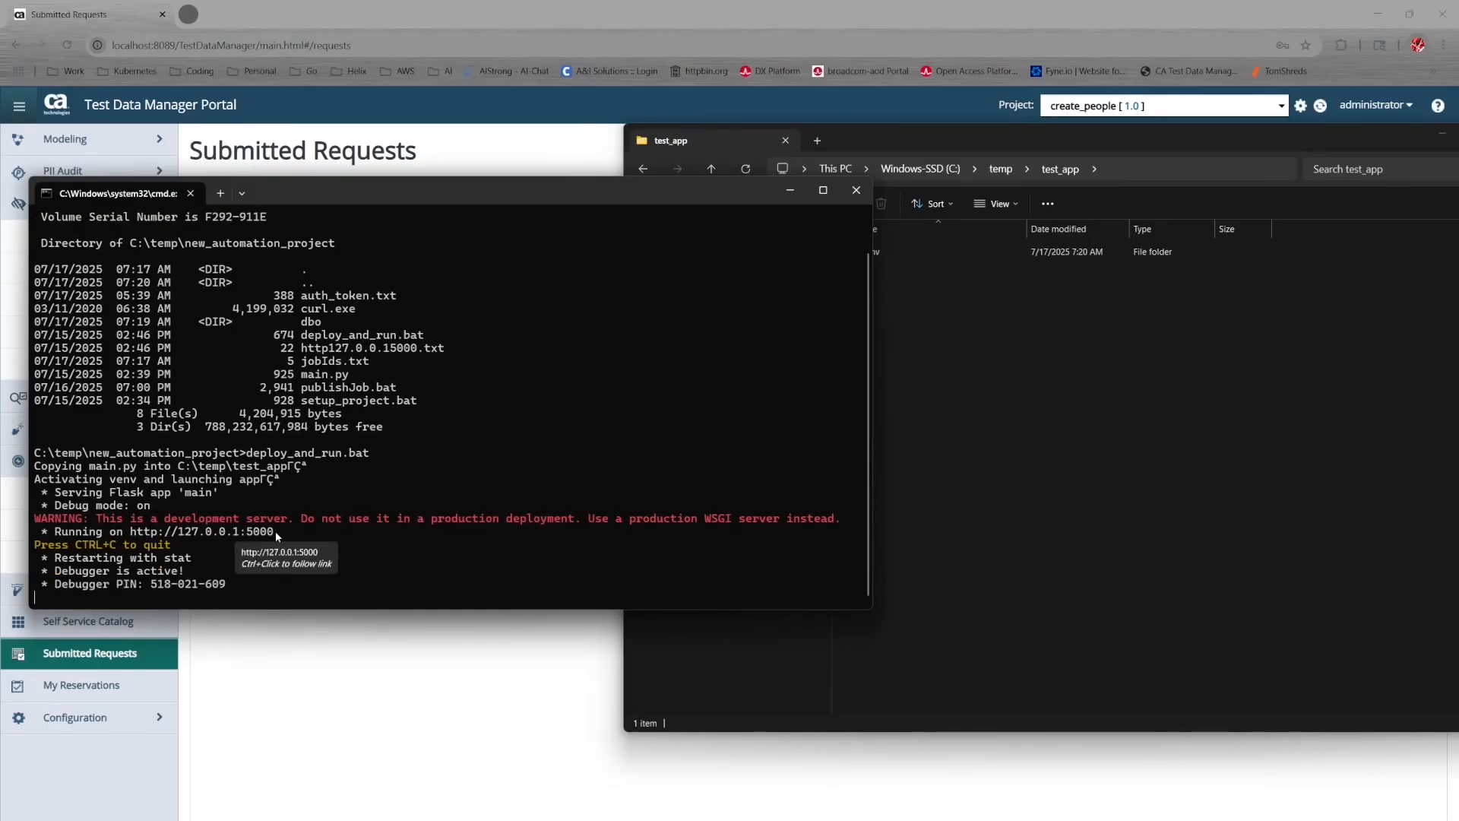
left_click_drag(275, 531, 132, 533)
key("ctrl+c")
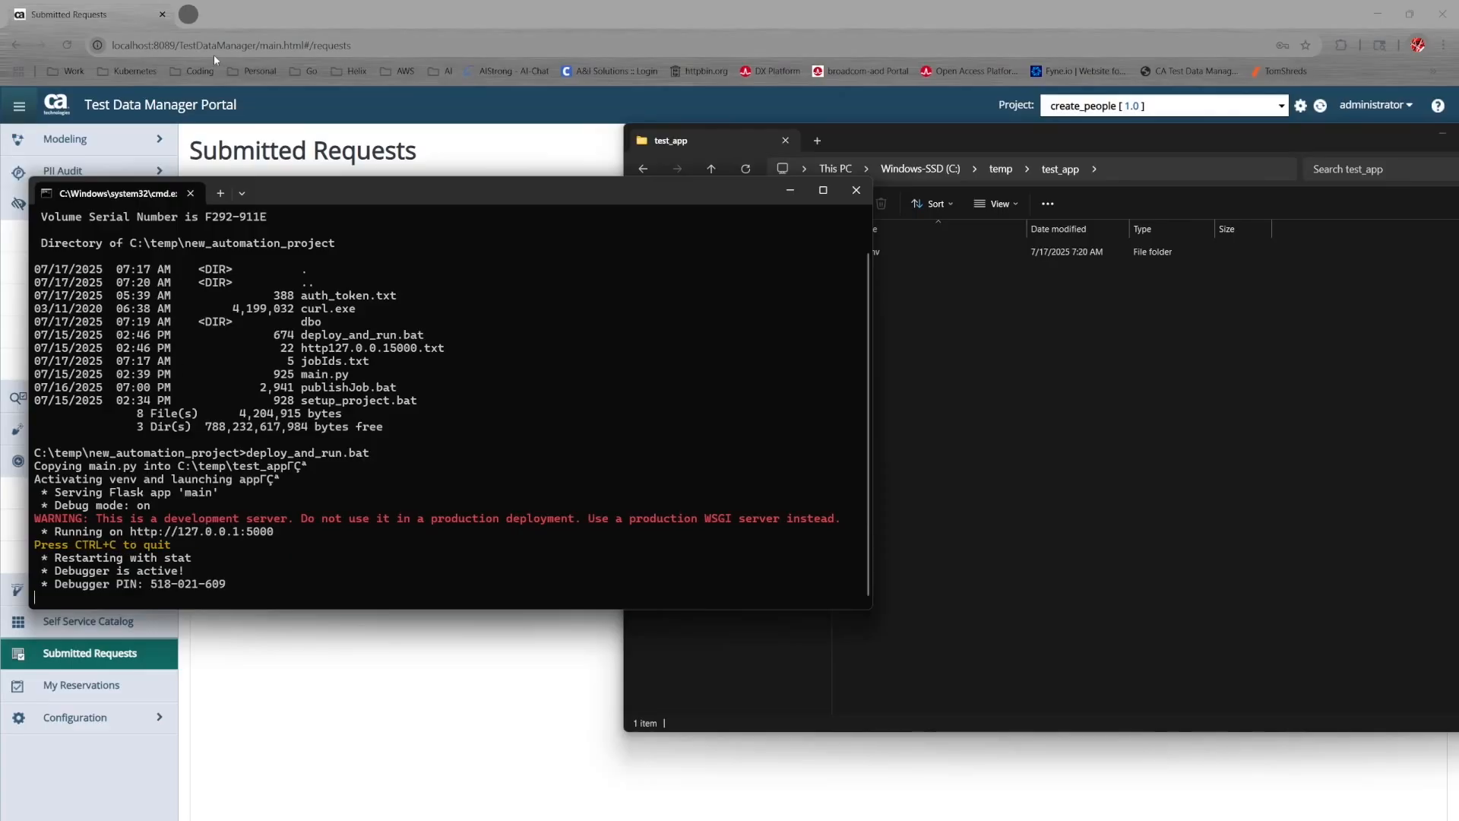
left_click(188, 14)
key("ctrl+v")
key("Return")
- Look through the persons table on the deployed website and close its browser tab
scroll(737, 342, "down", 1)
scroll(737, 342, "up", 1)
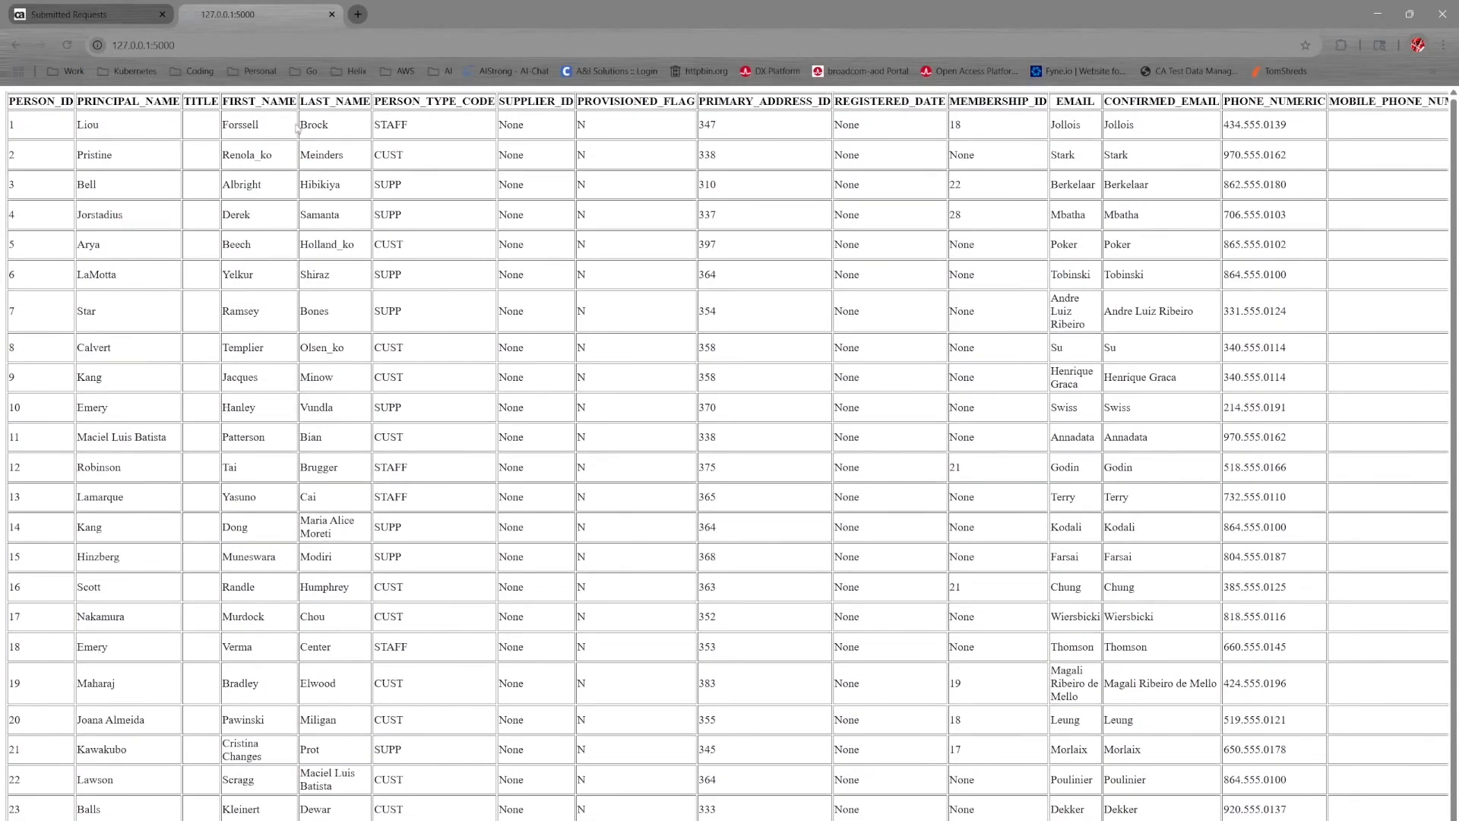
scroll(619, 192, "down", 1)
scroll(623, 225, "up", 1)
left_click(332, 15)
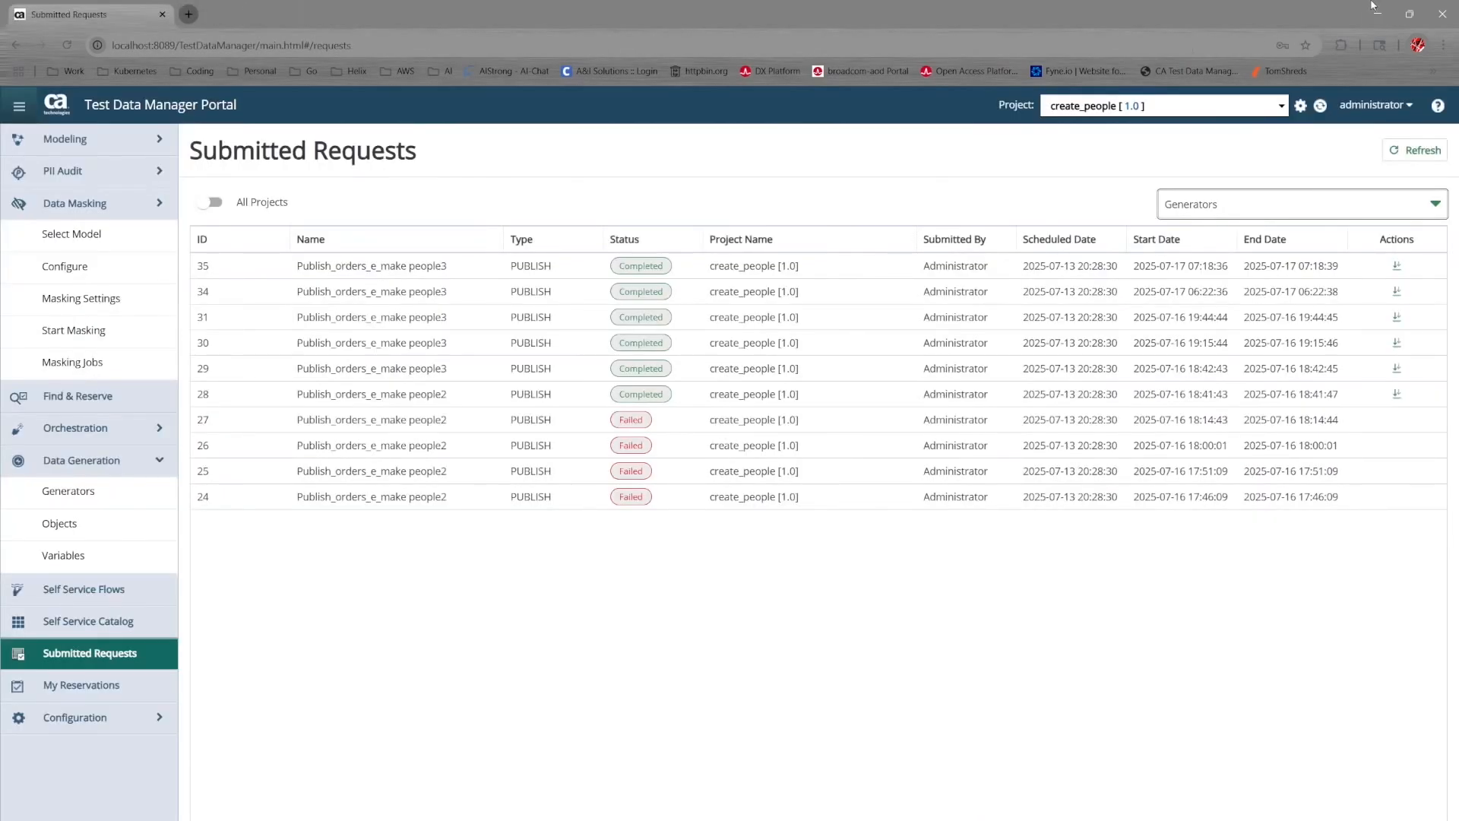
- Shrink the Test Data Manager window, then stop the running Flask server in the command prompt and confirm terminating the batch job
double_click(1202, 7)
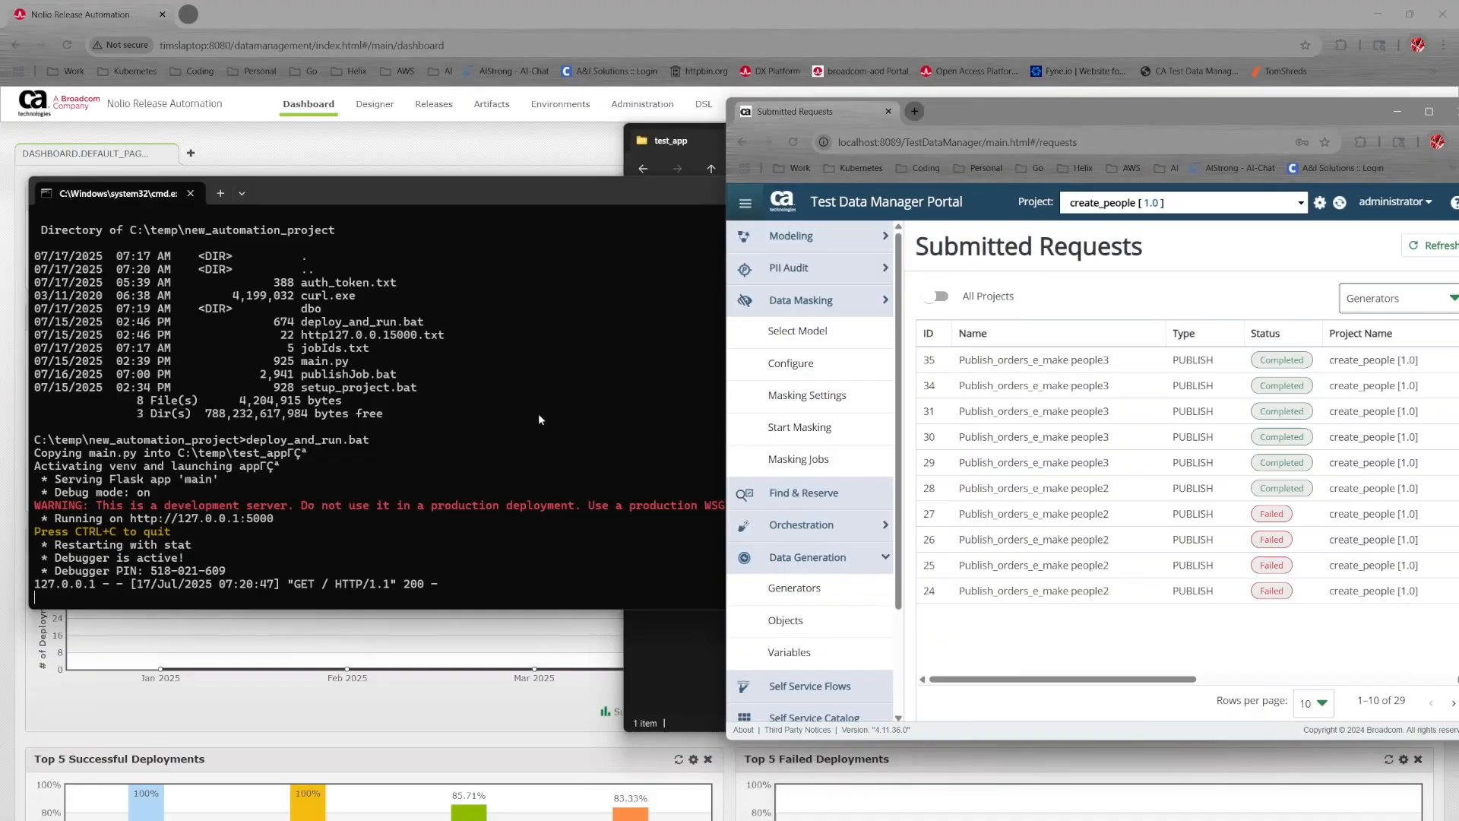
left_click(540, 418)
key("ctrl+c")
type("Y")
key("Return")
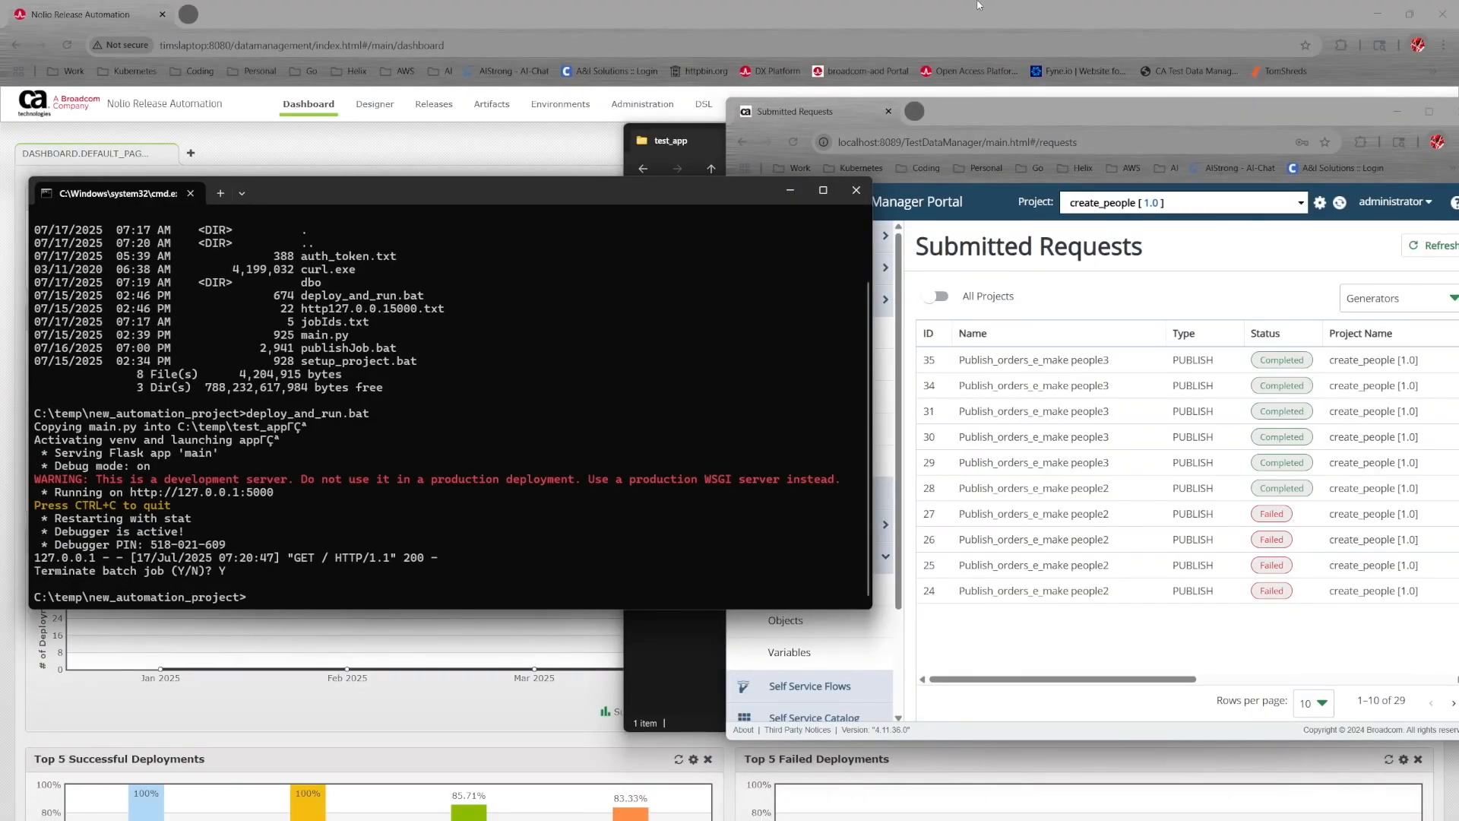
- Switch to Nolio Release Automation and open the Application Model designer
left_click(858, 10)
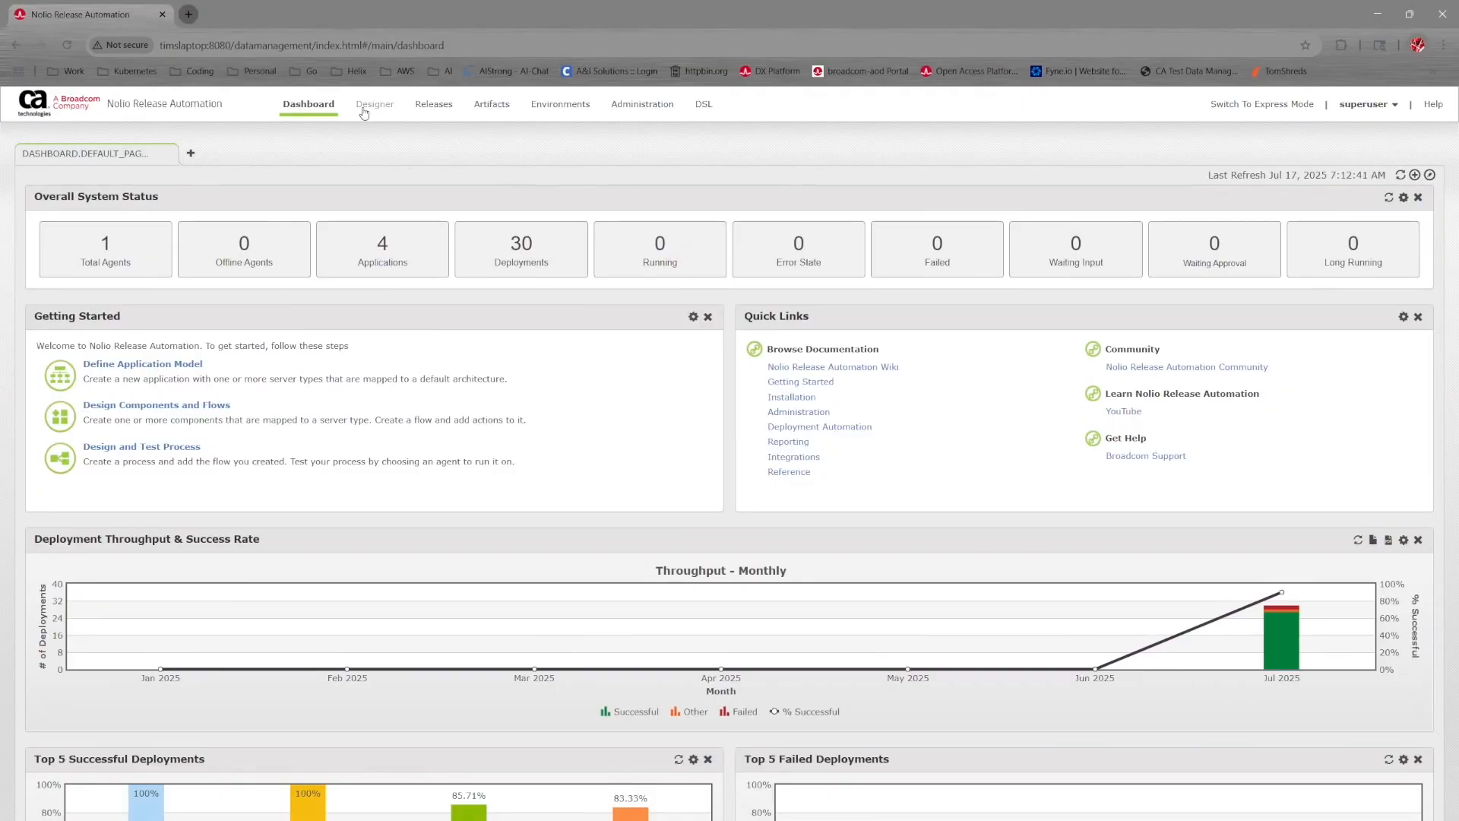
mouse_move(364, 113)
left_click(382, 137)
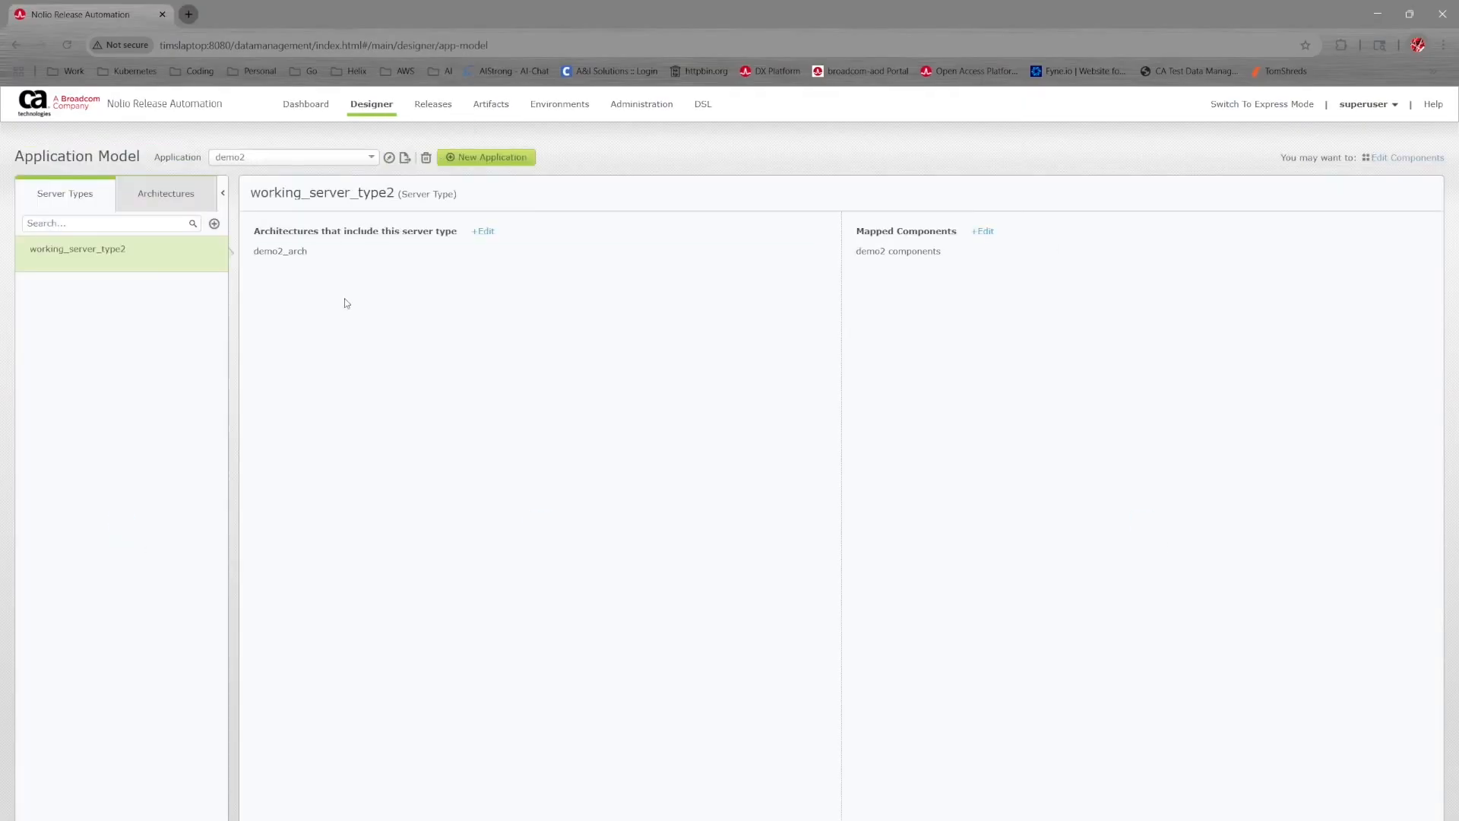
- Create and save a new application named training-application-17Jul
left_click(487, 159)
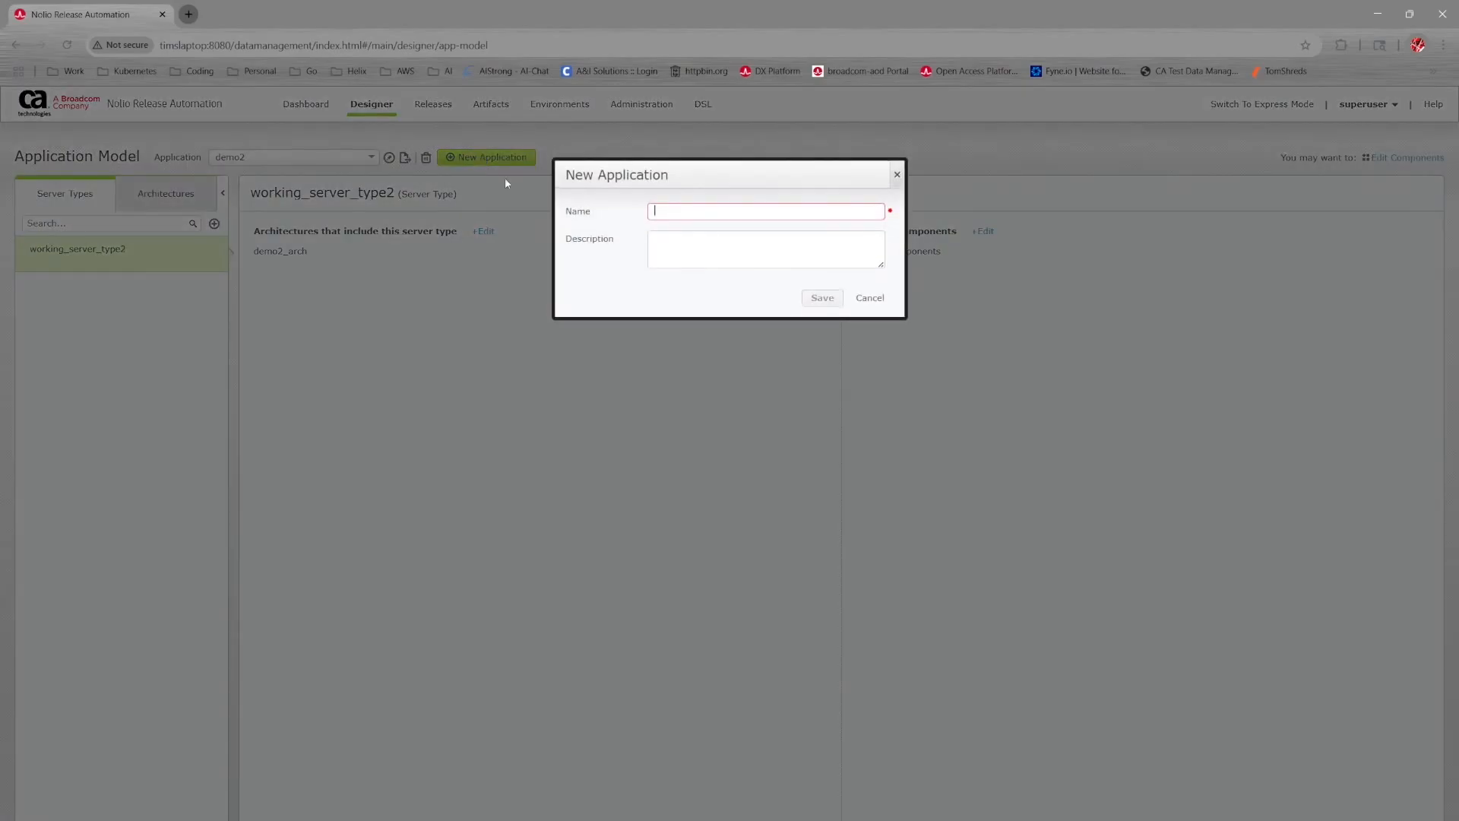
type("application")
double_click(668, 213)
key("End")
type("training-")
left_click(791, 213)
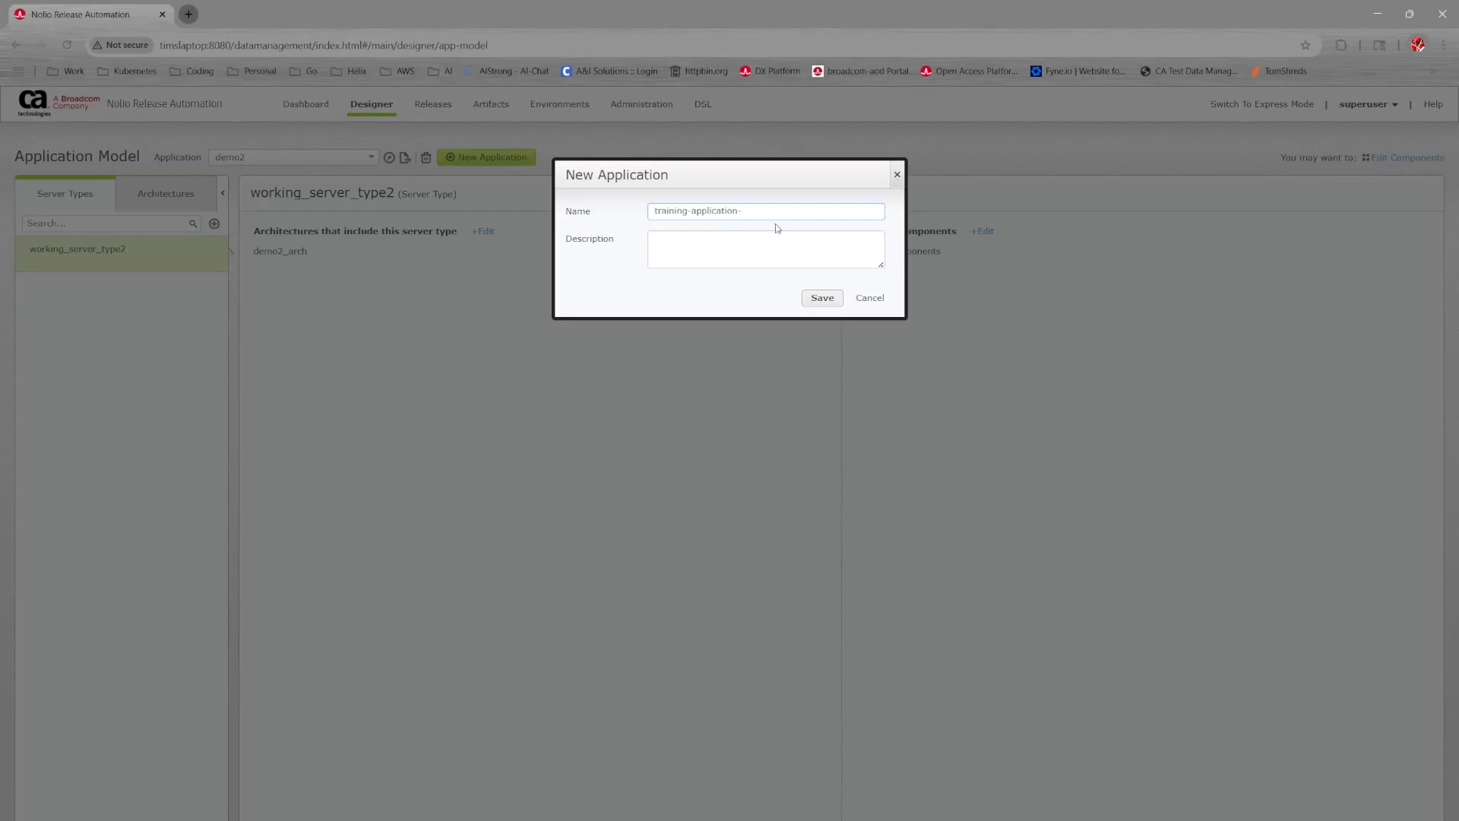
key("Num_Lock")
type("17")
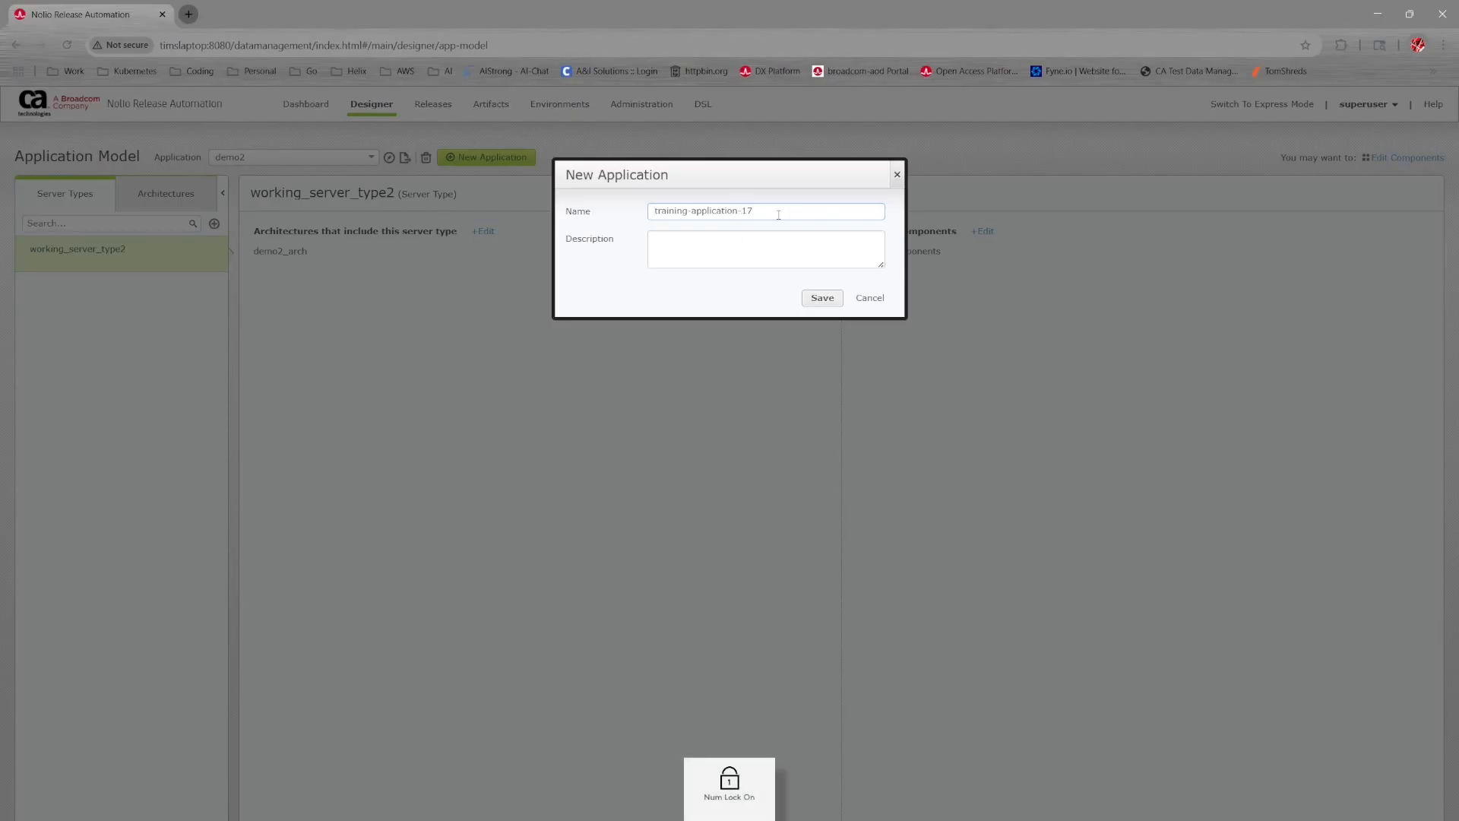
type("jul")
type("ul")
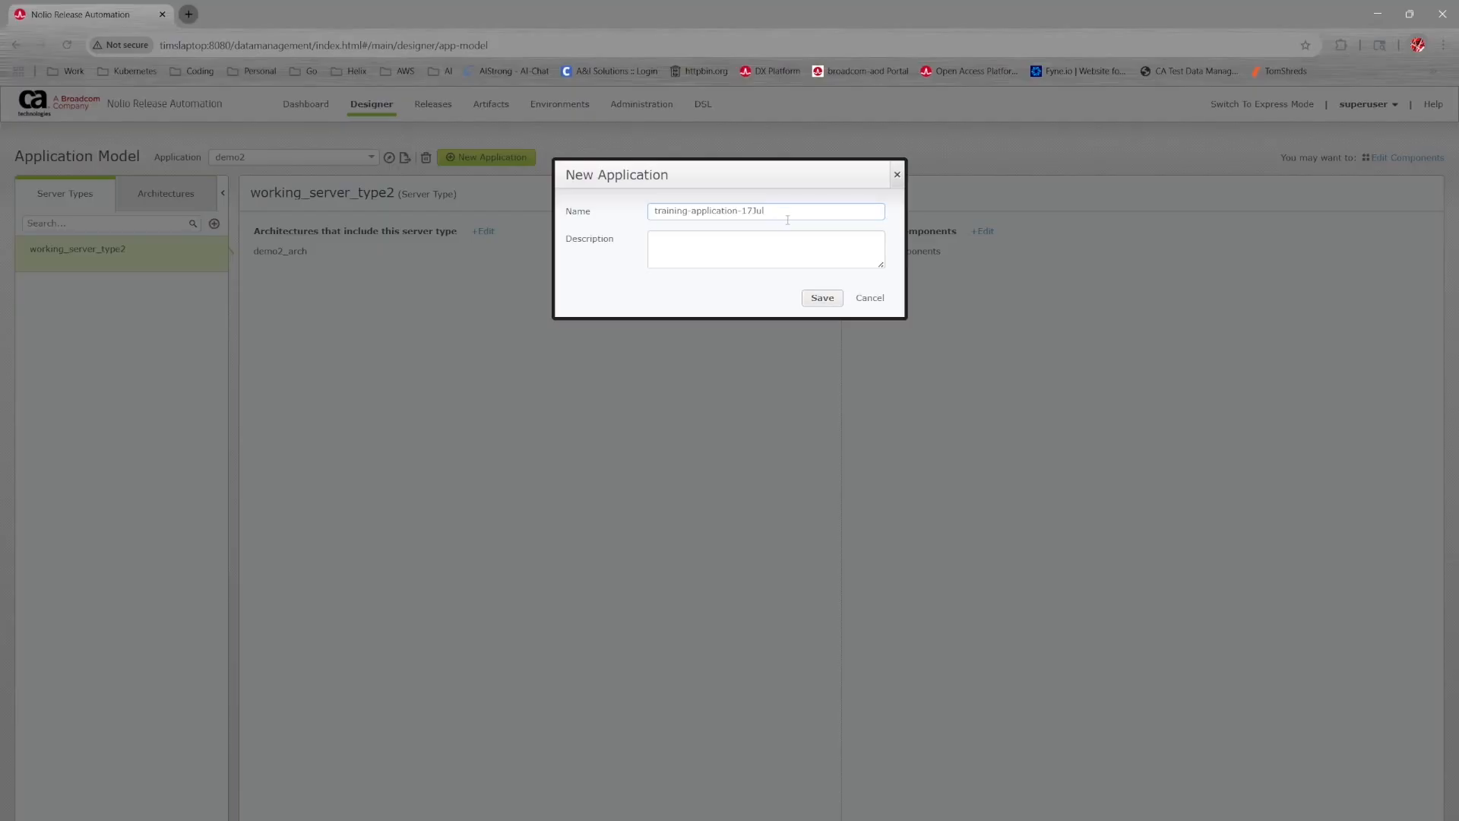
left_click(820, 298)
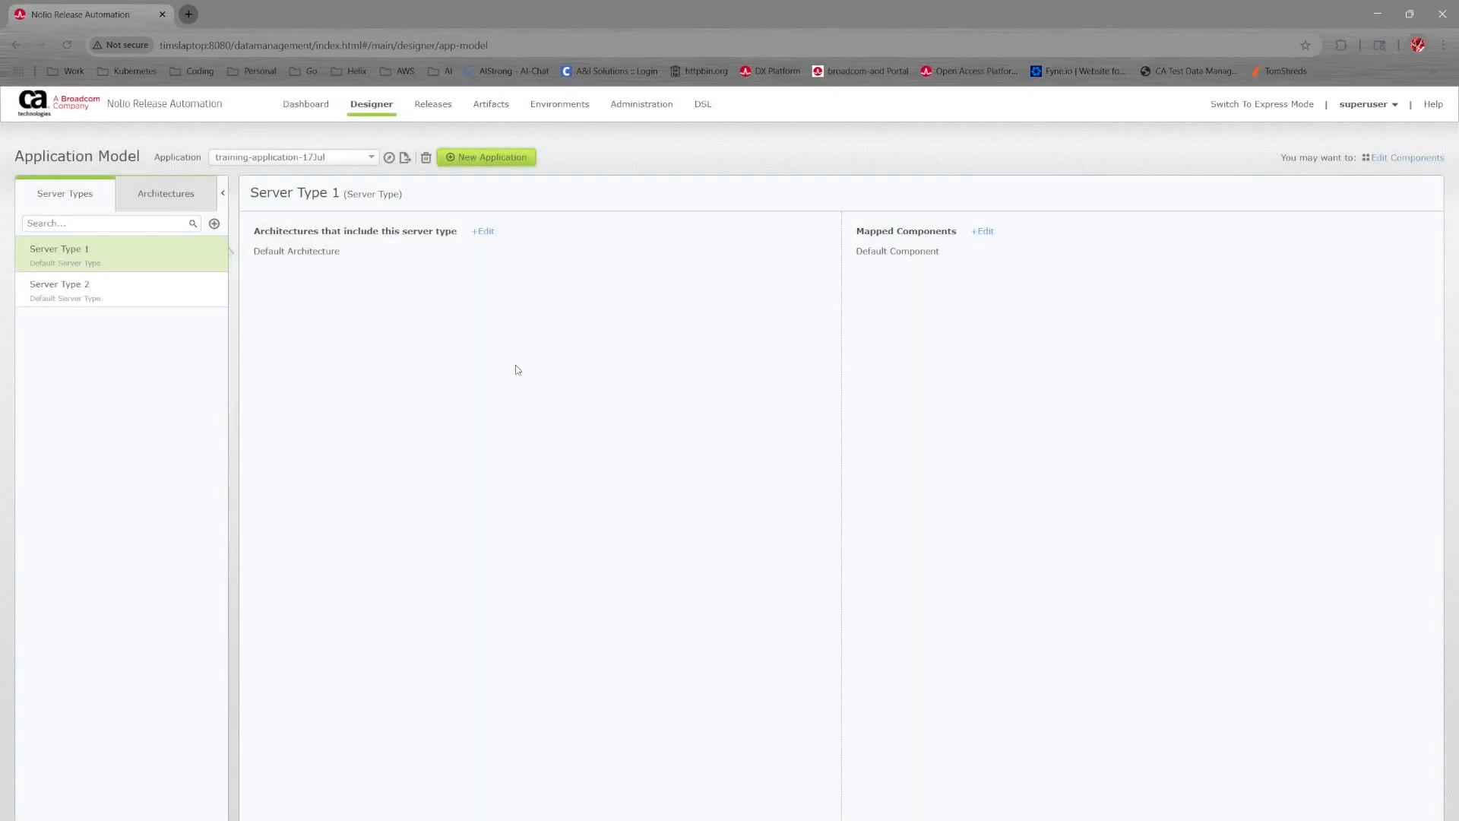
- Review the new application's Server Type 2 and Default Architecture, and return to the server types
left_click(91, 280)
left_click(156, 196)
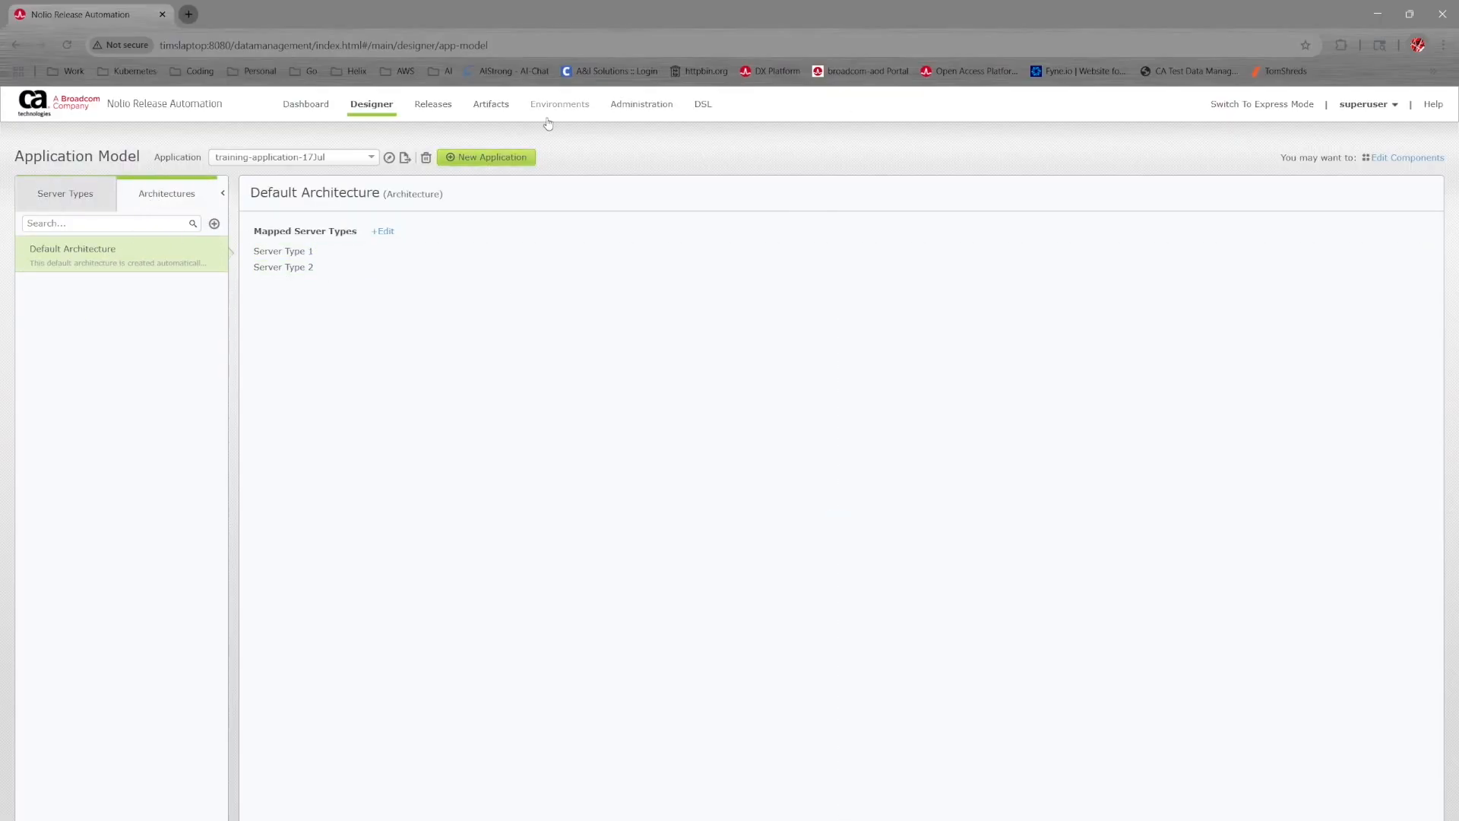
left_click(67, 196)
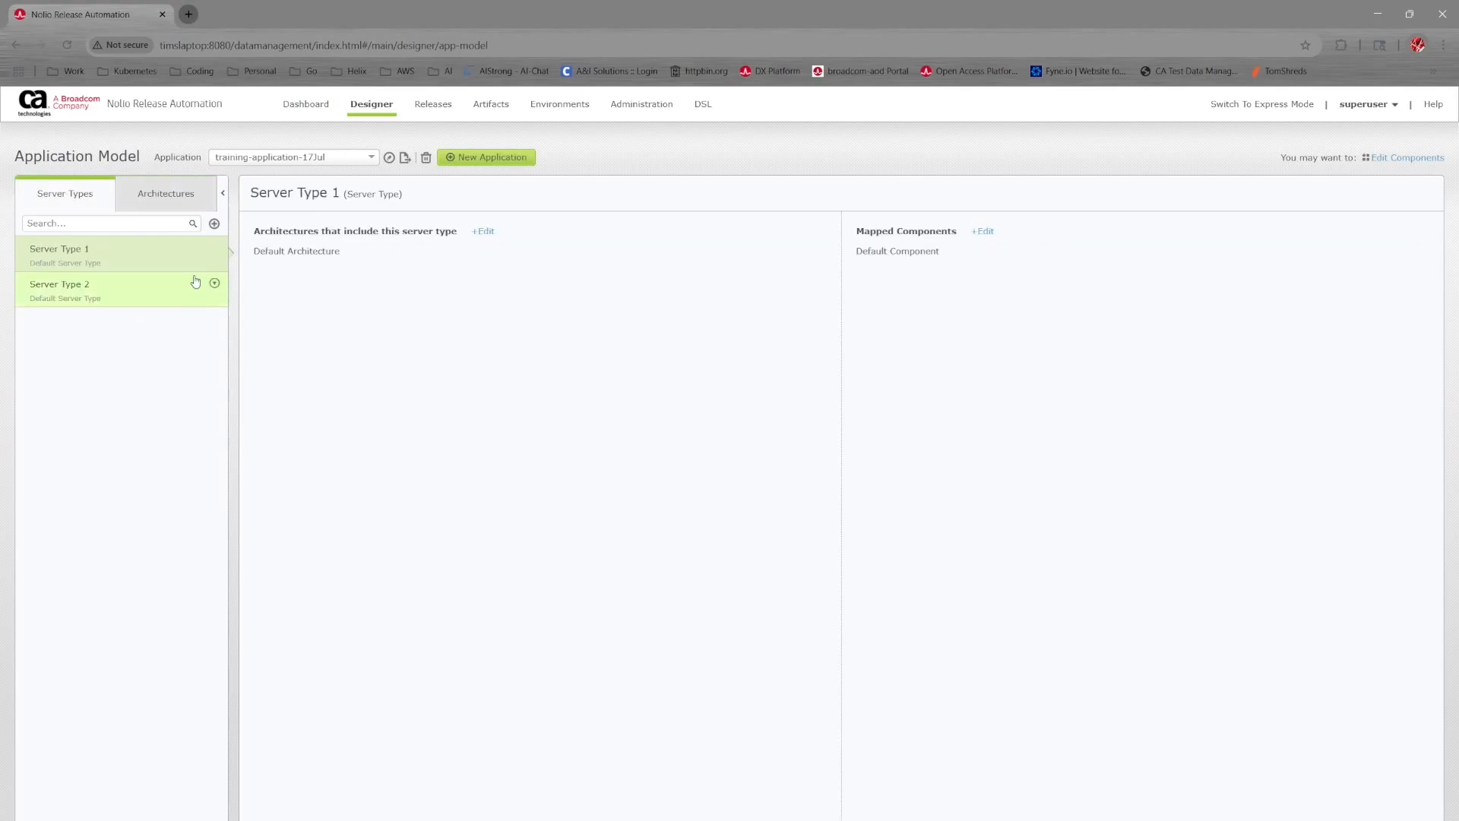
- Try to remove Server Type 1 from the application
left_click(214, 247)
left_click(232, 300)
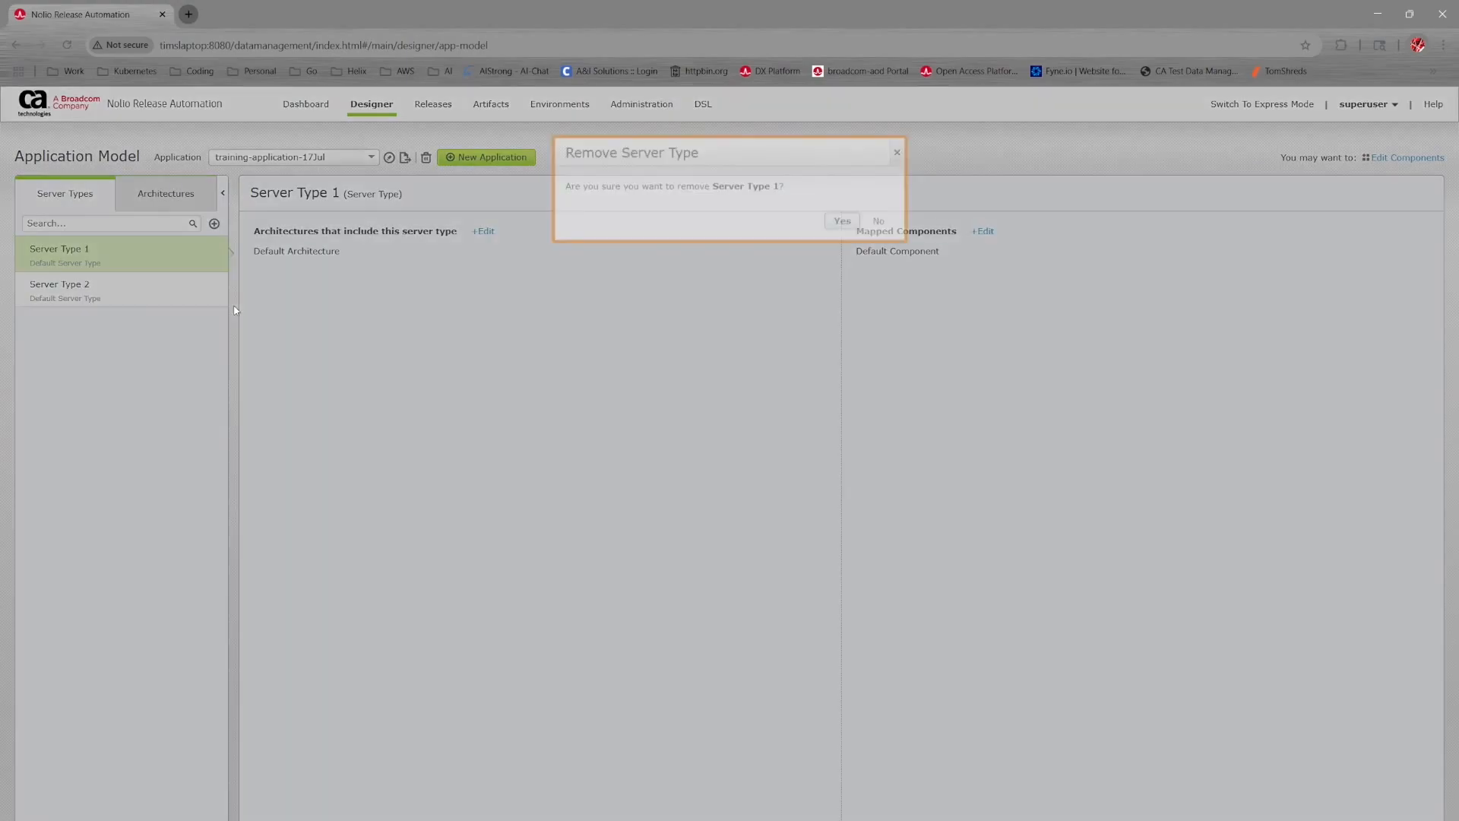
left_click(839, 244)
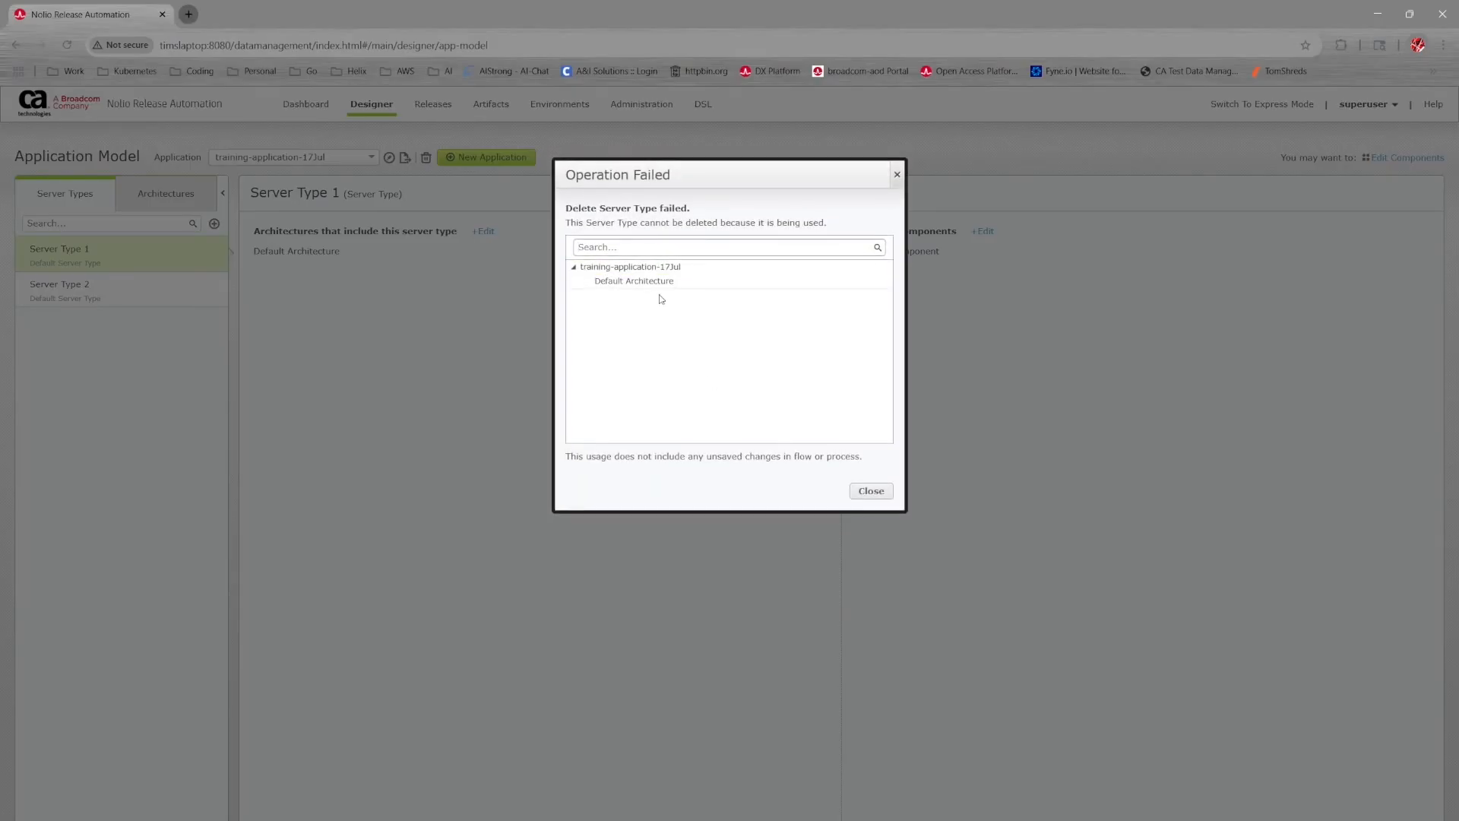
left_click(874, 492)
- Open environment management for training-application-17Jul and delete the Environment for Default Architecture
left_click(159, 202)
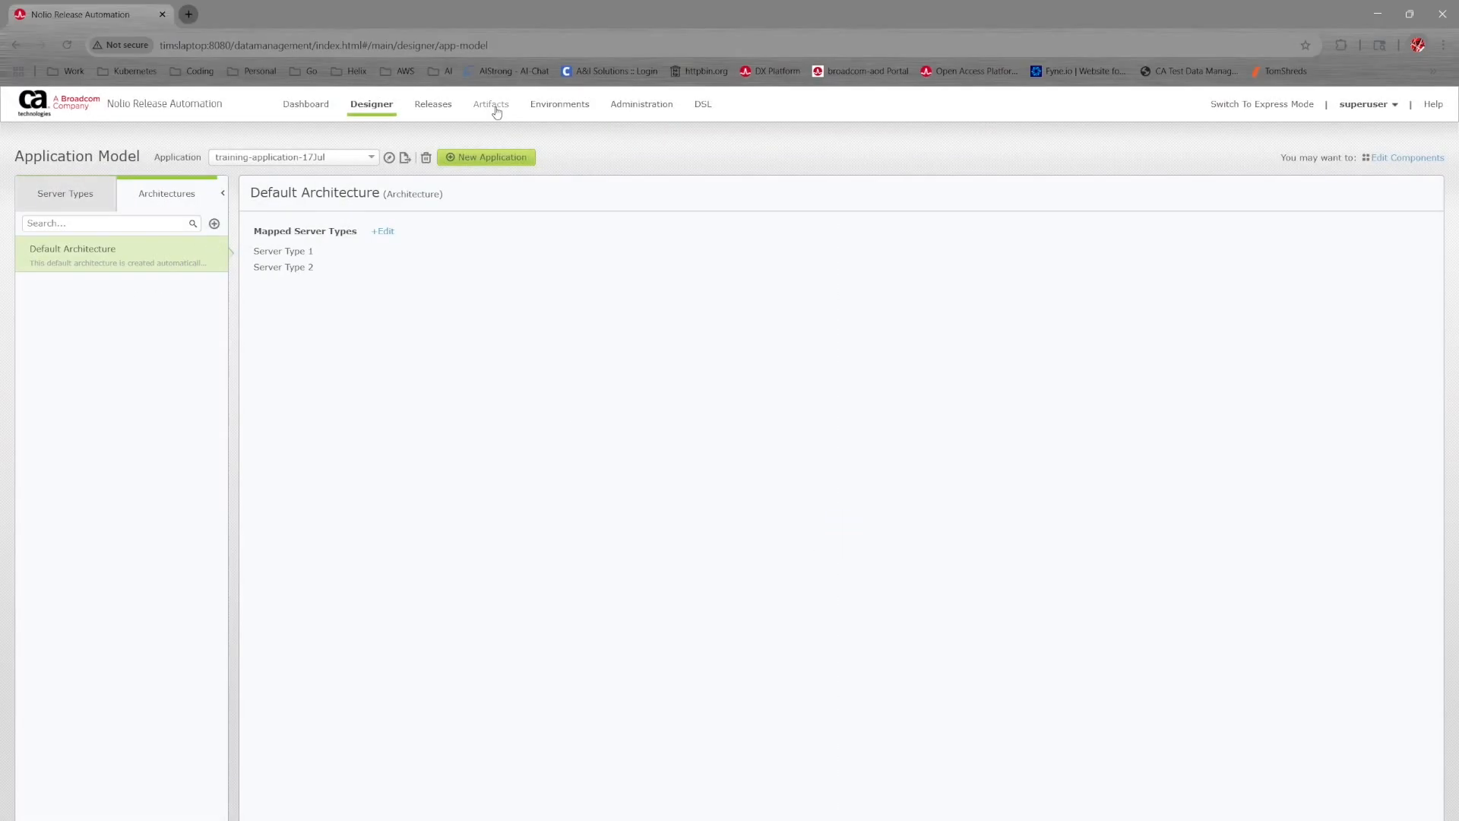
mouse_move(555, 104)
right_click(589, 220)
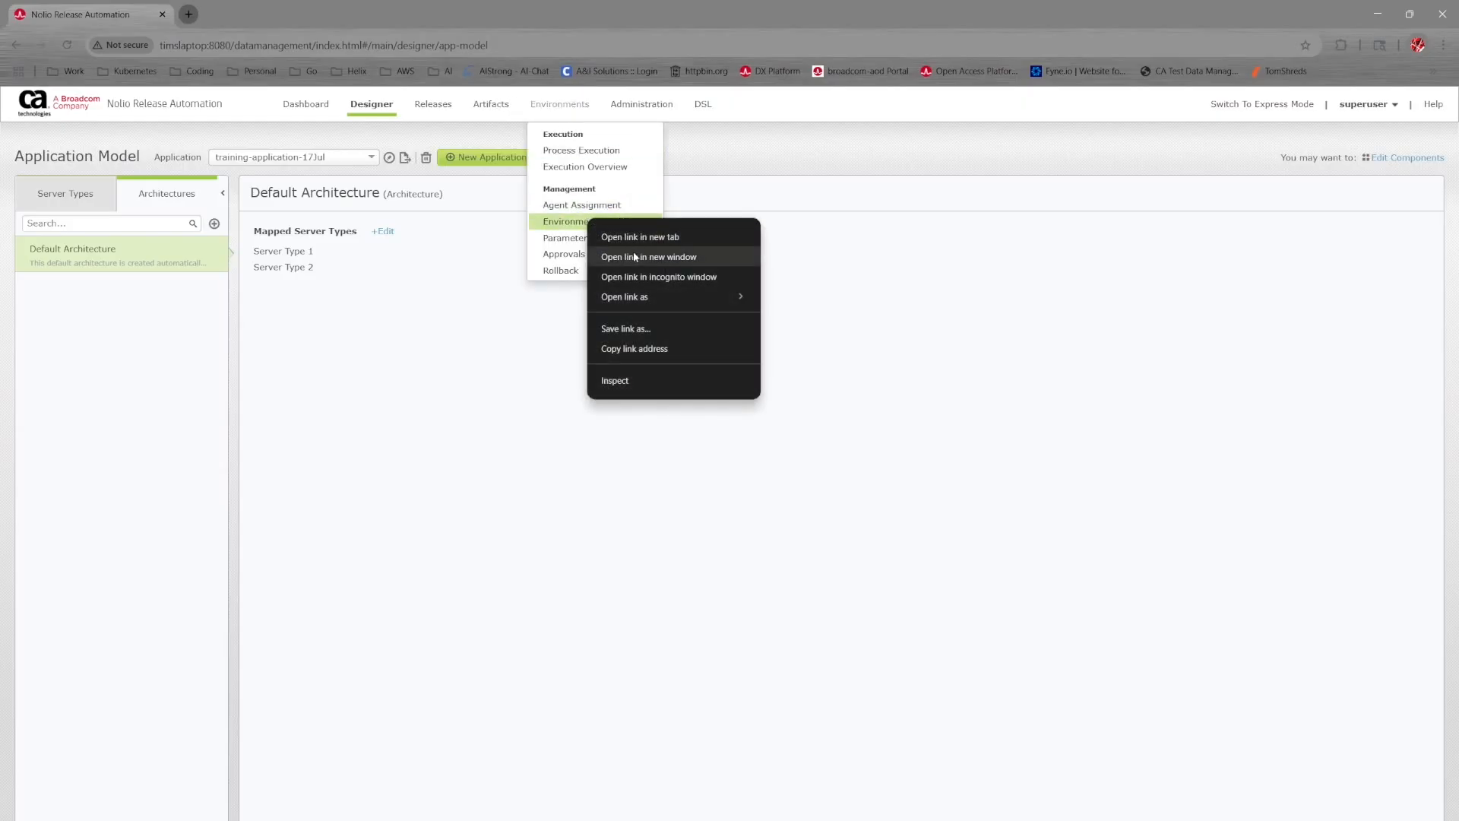
left_click(589, 219)
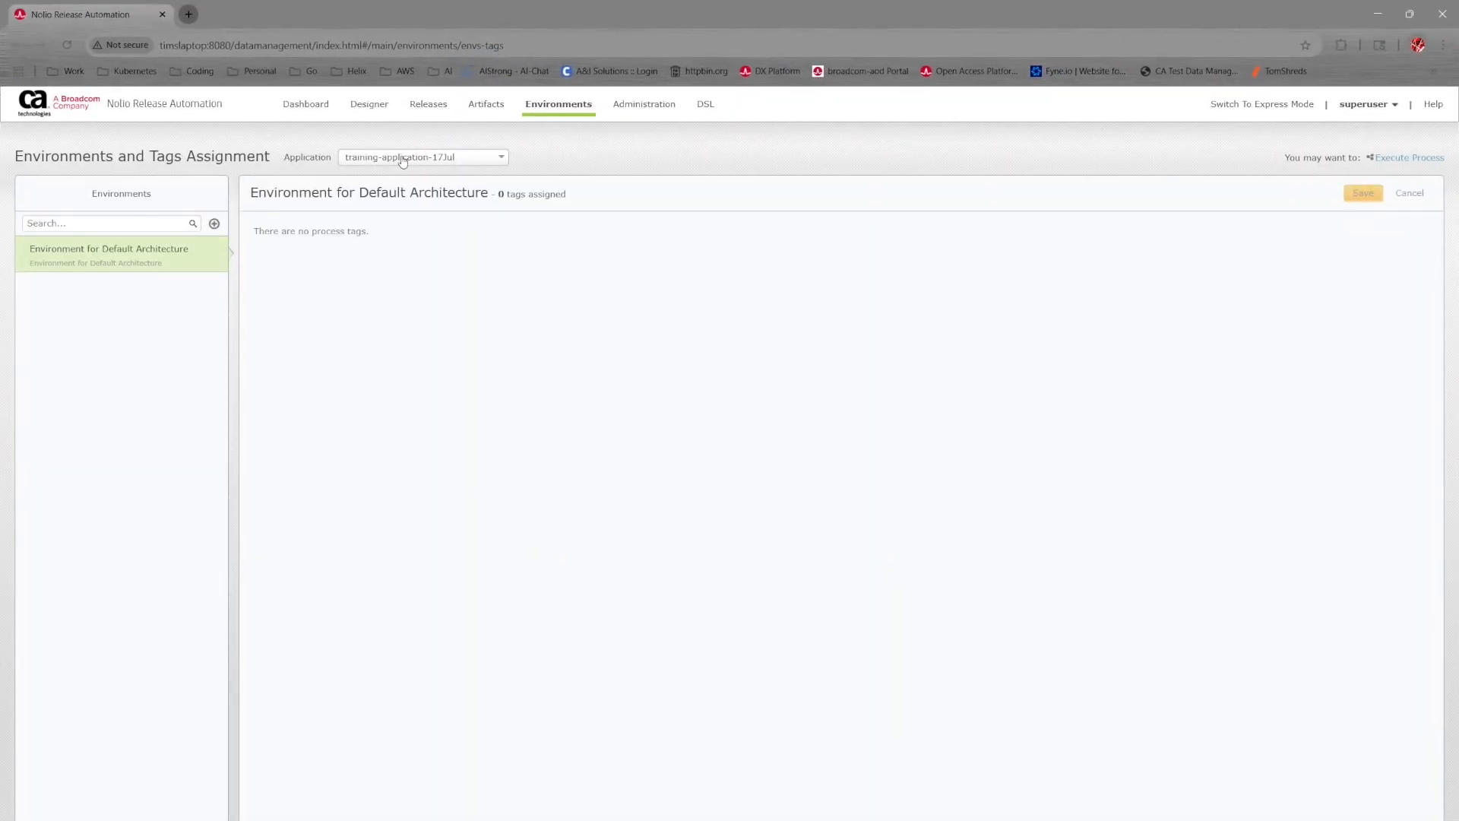
mouse_move(204, 258)
left_click(216, 248)
left_click(231, 297)
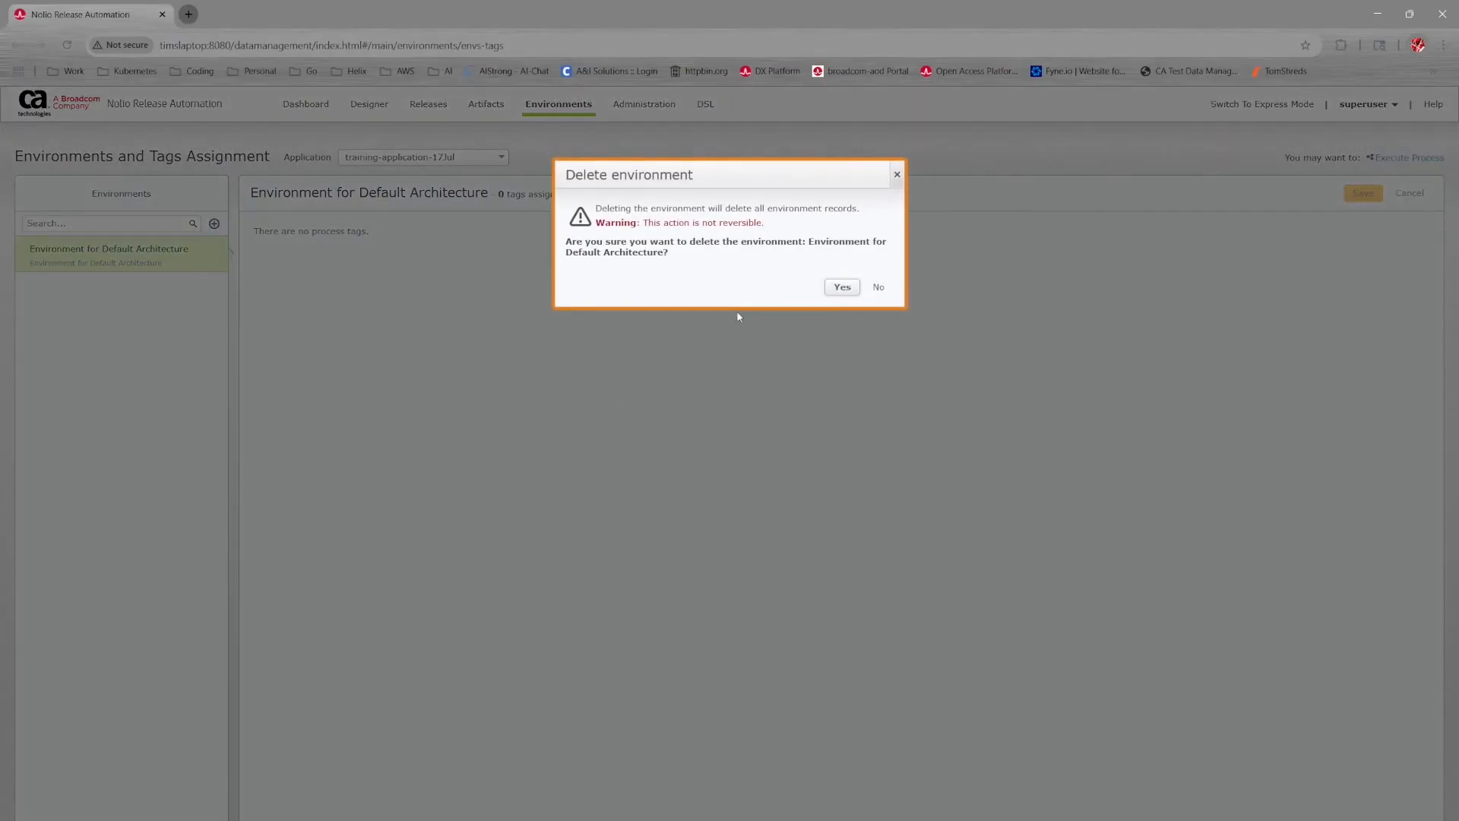
left_click(841, 287)
left_click(216, 222)
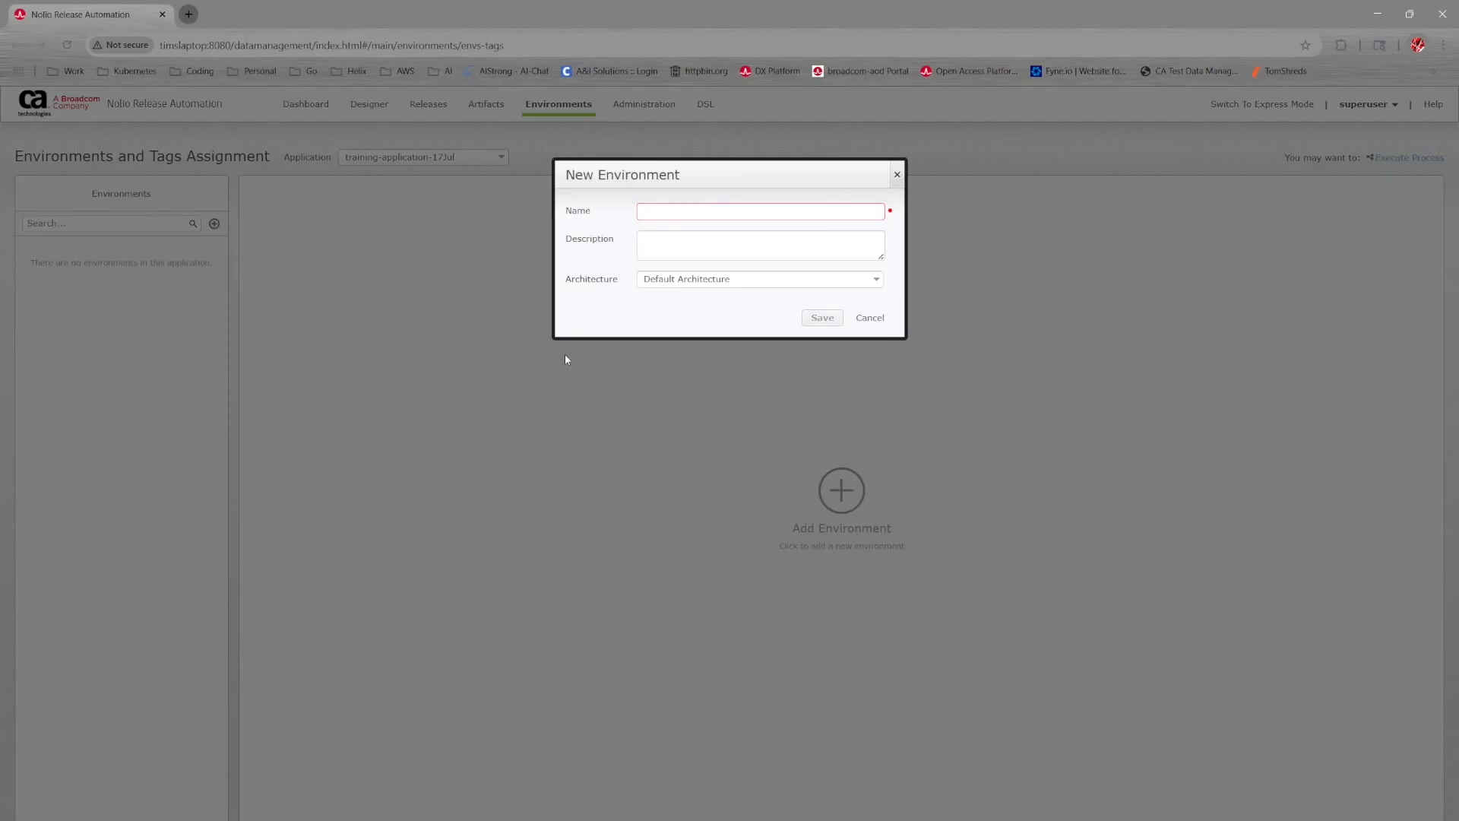
type("webiste")
key("BackSpace")
key("BackSpace")
key("BackSpace")
type("site-deploy-env")
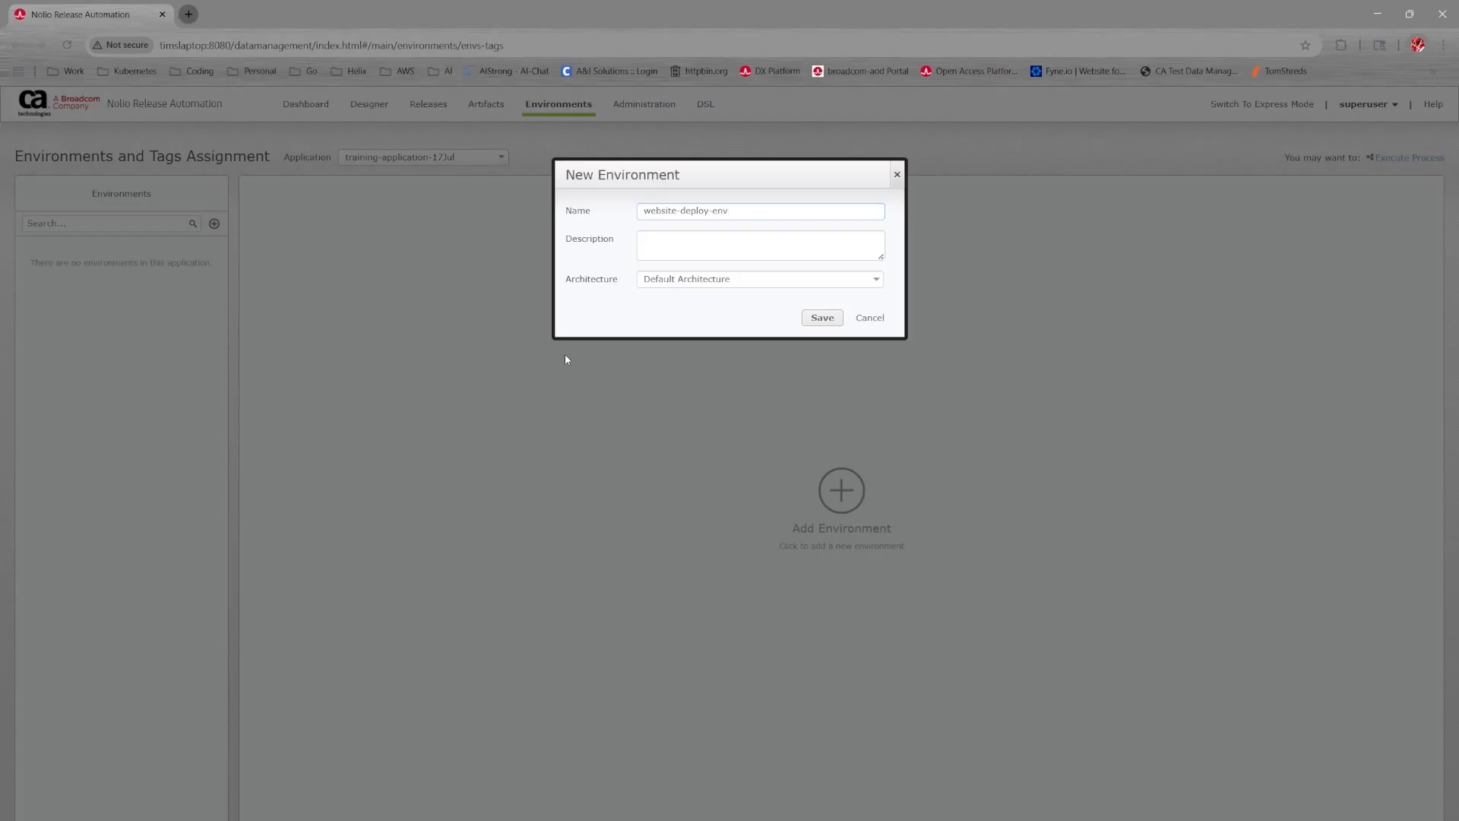
type("iroments")
left_click(741, 279)
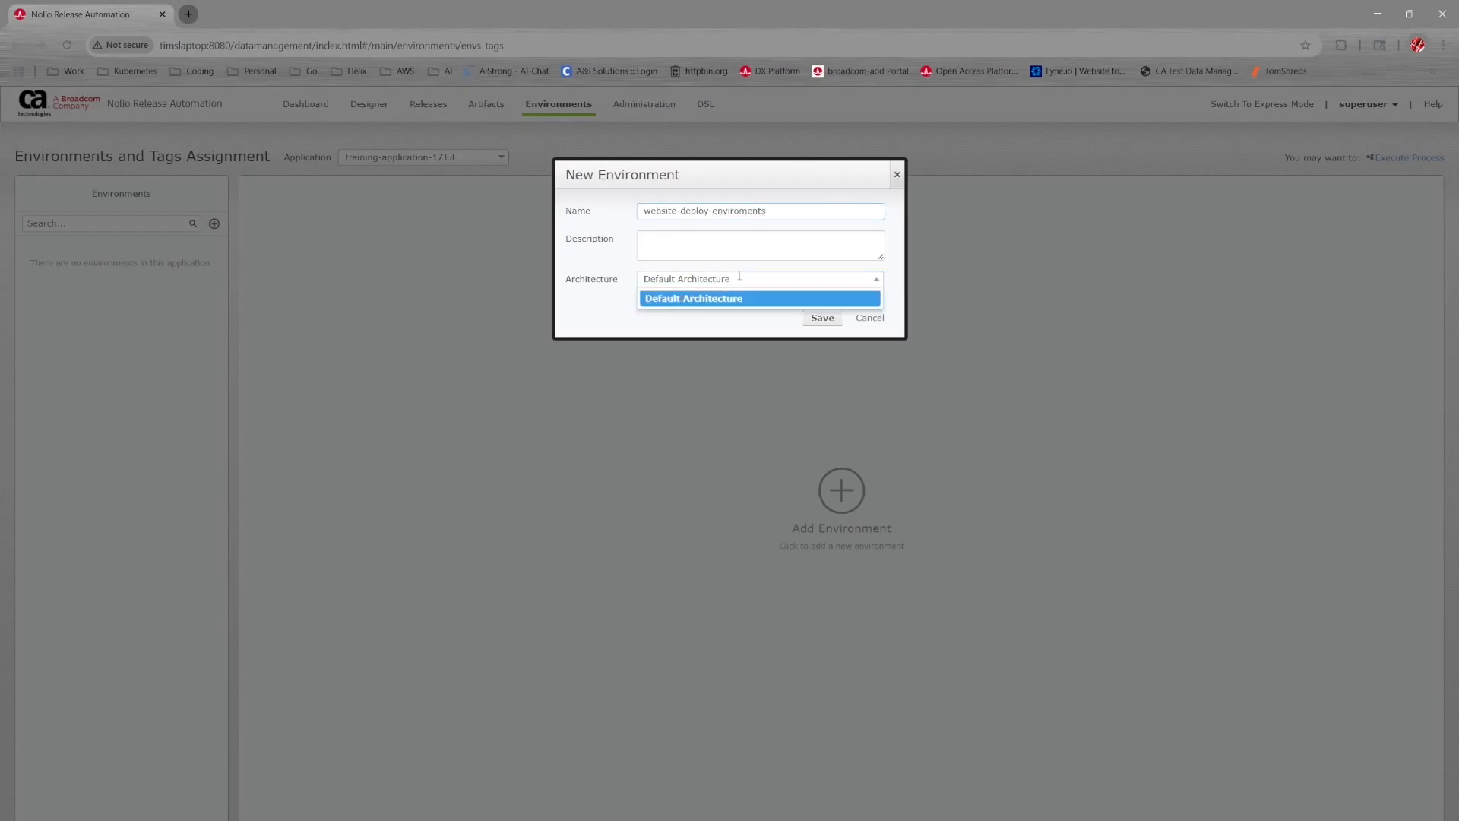
left_click(746, 329)
left_click(882, 325)
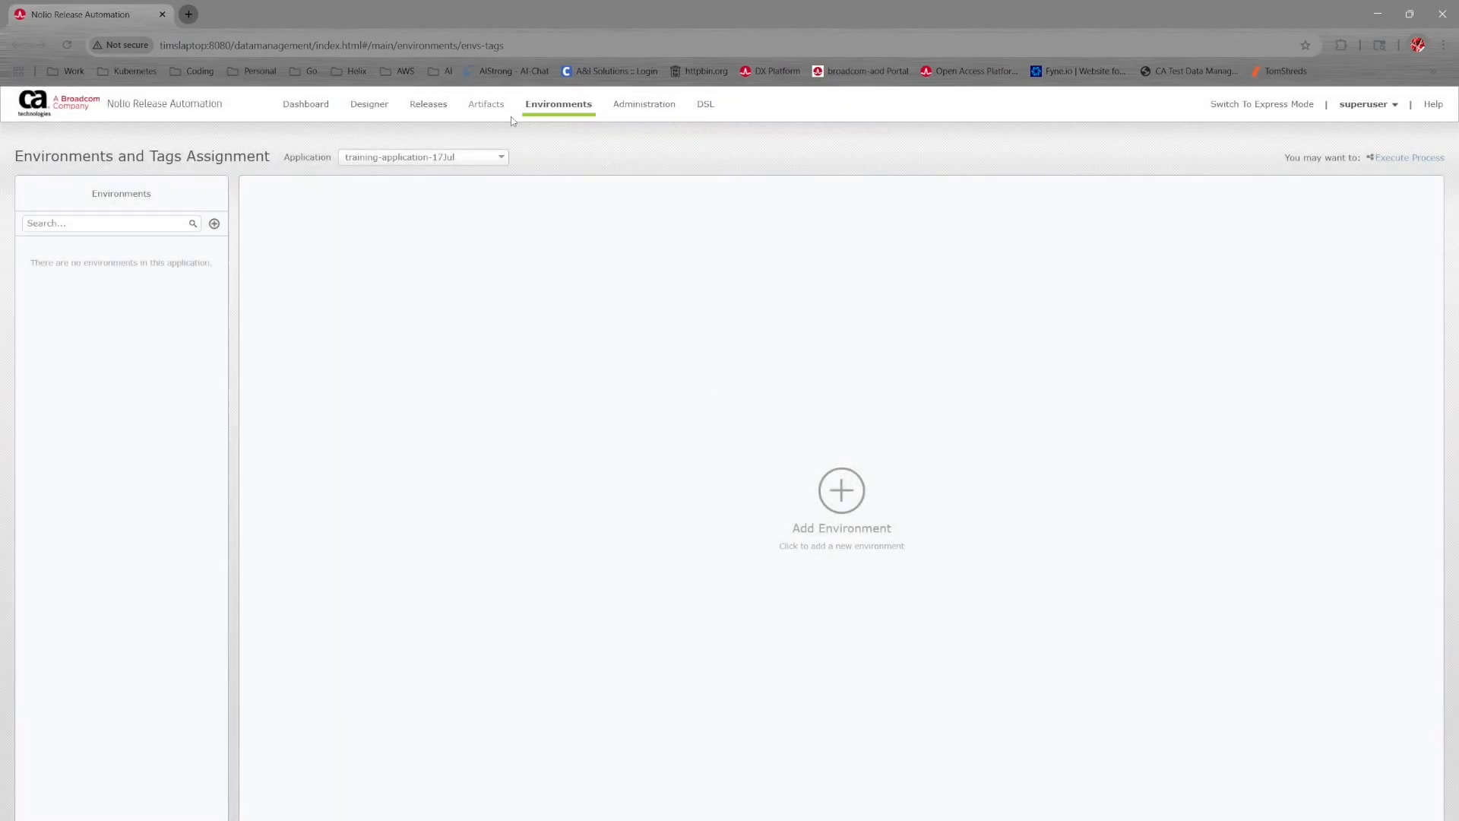
- Open the application model's architectures and unmap Server Type 1 and Server Type 2 from Default Architecture
mouse_move(426, 106)
double_click(485, 7)
left_click(491, 68)
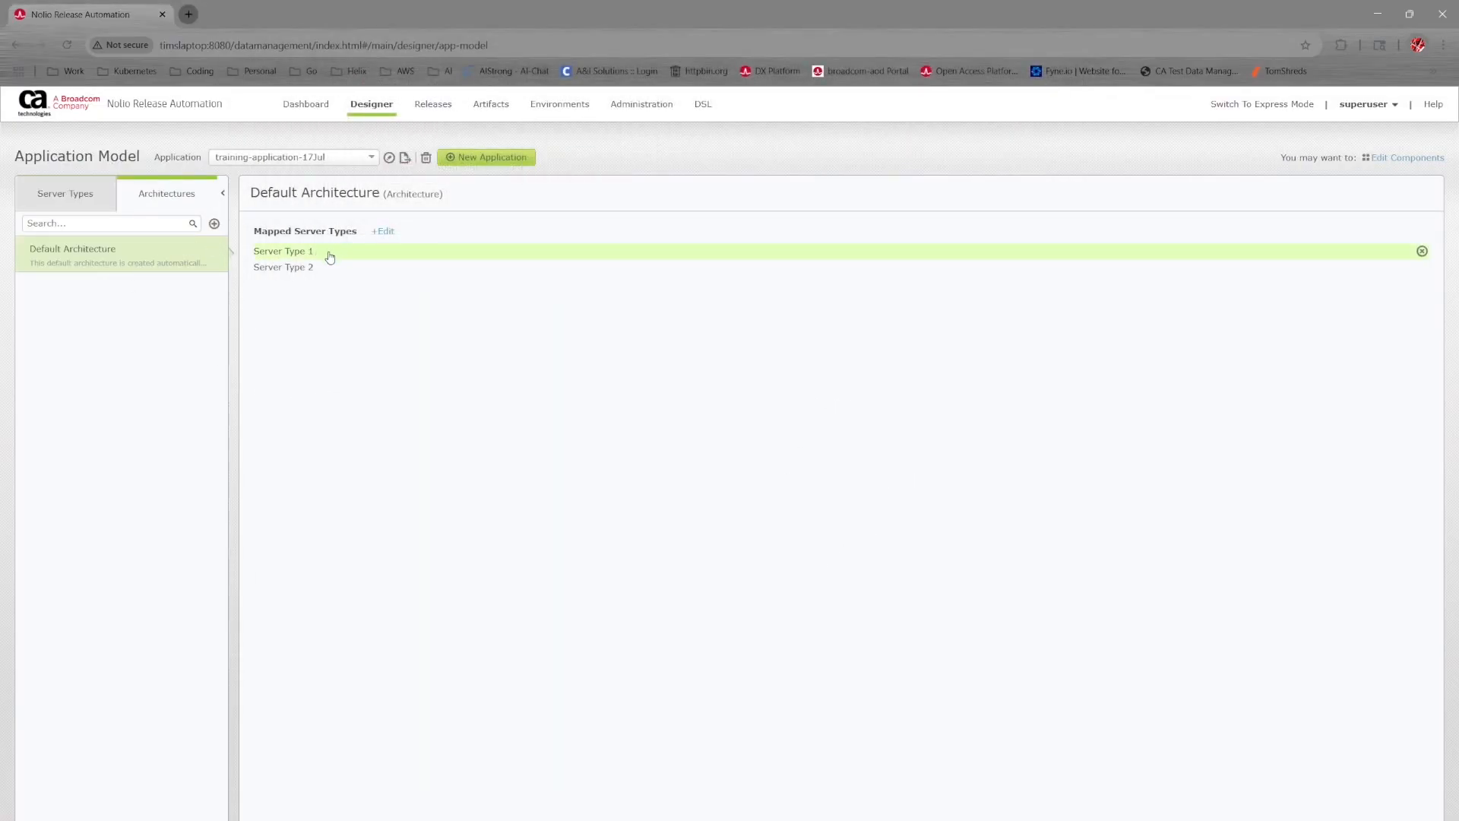
left_click(1421, 250)
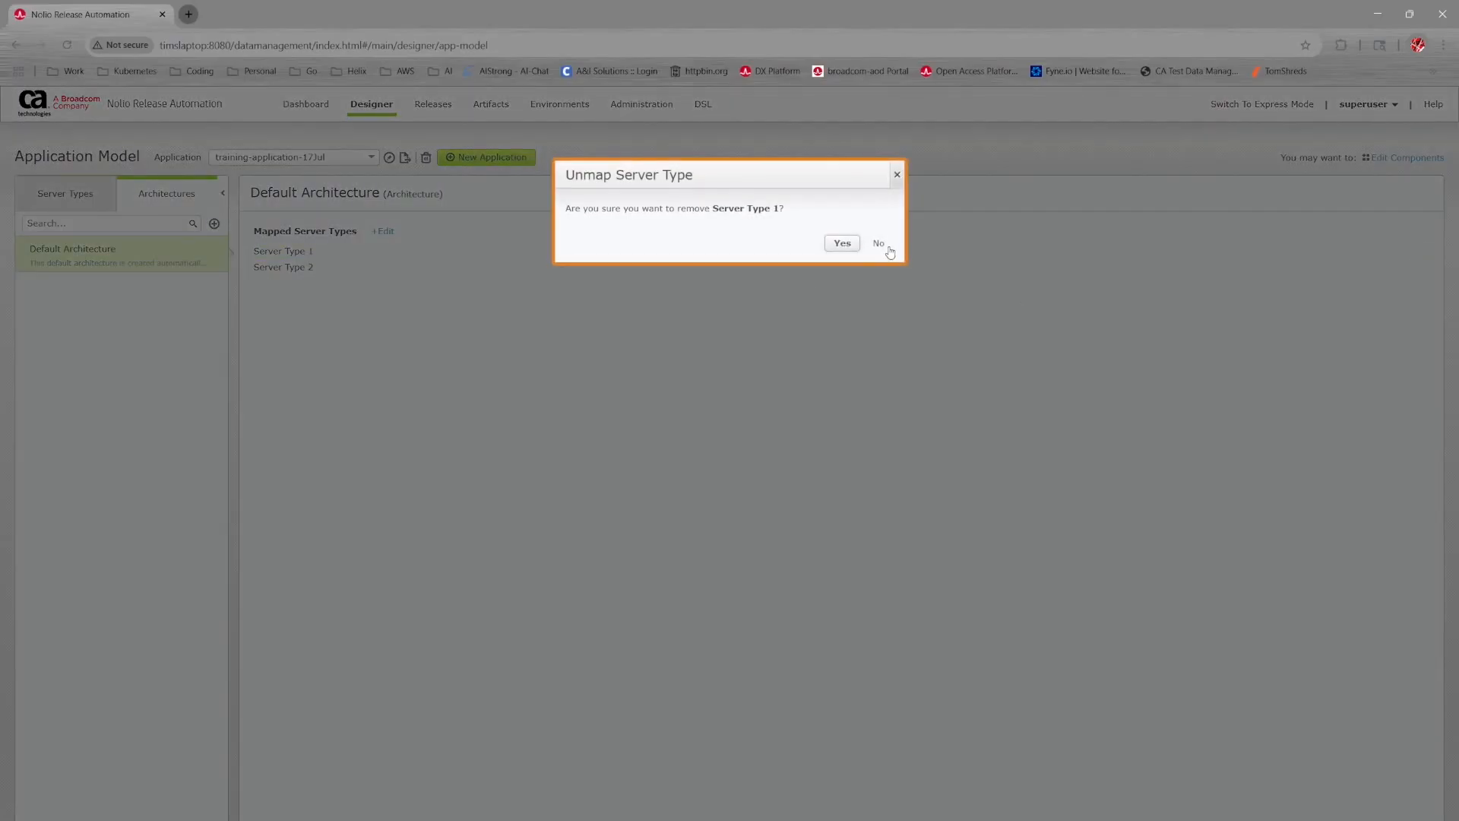
left_click(848, 233)
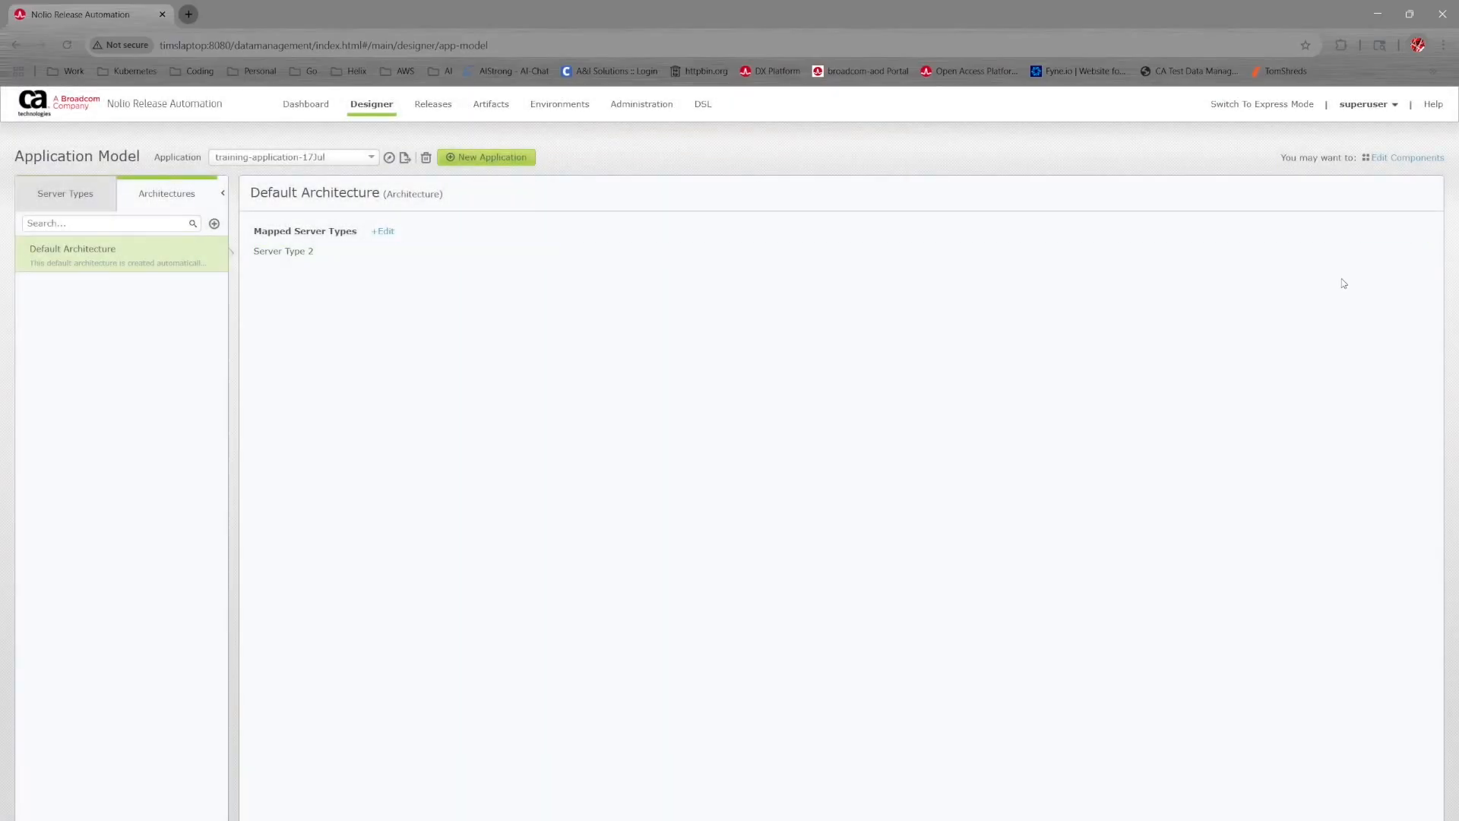
left_click(1423, 251)
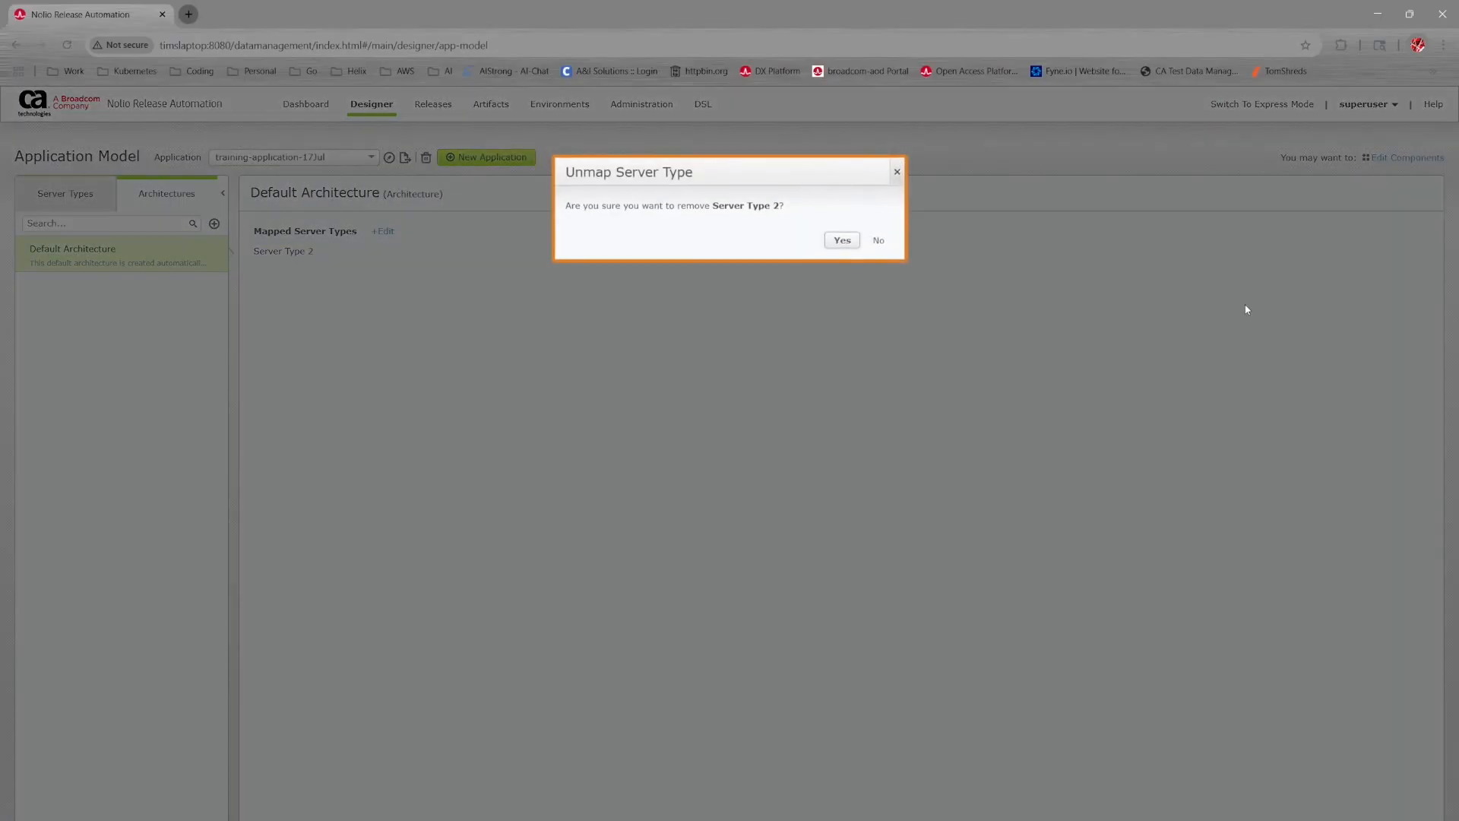
left_click(845, 241)
- Delete the Default Architecture from training-application-17Jul
left_click(214, 250)
left_click(228, 297)
left_click(839, 245)
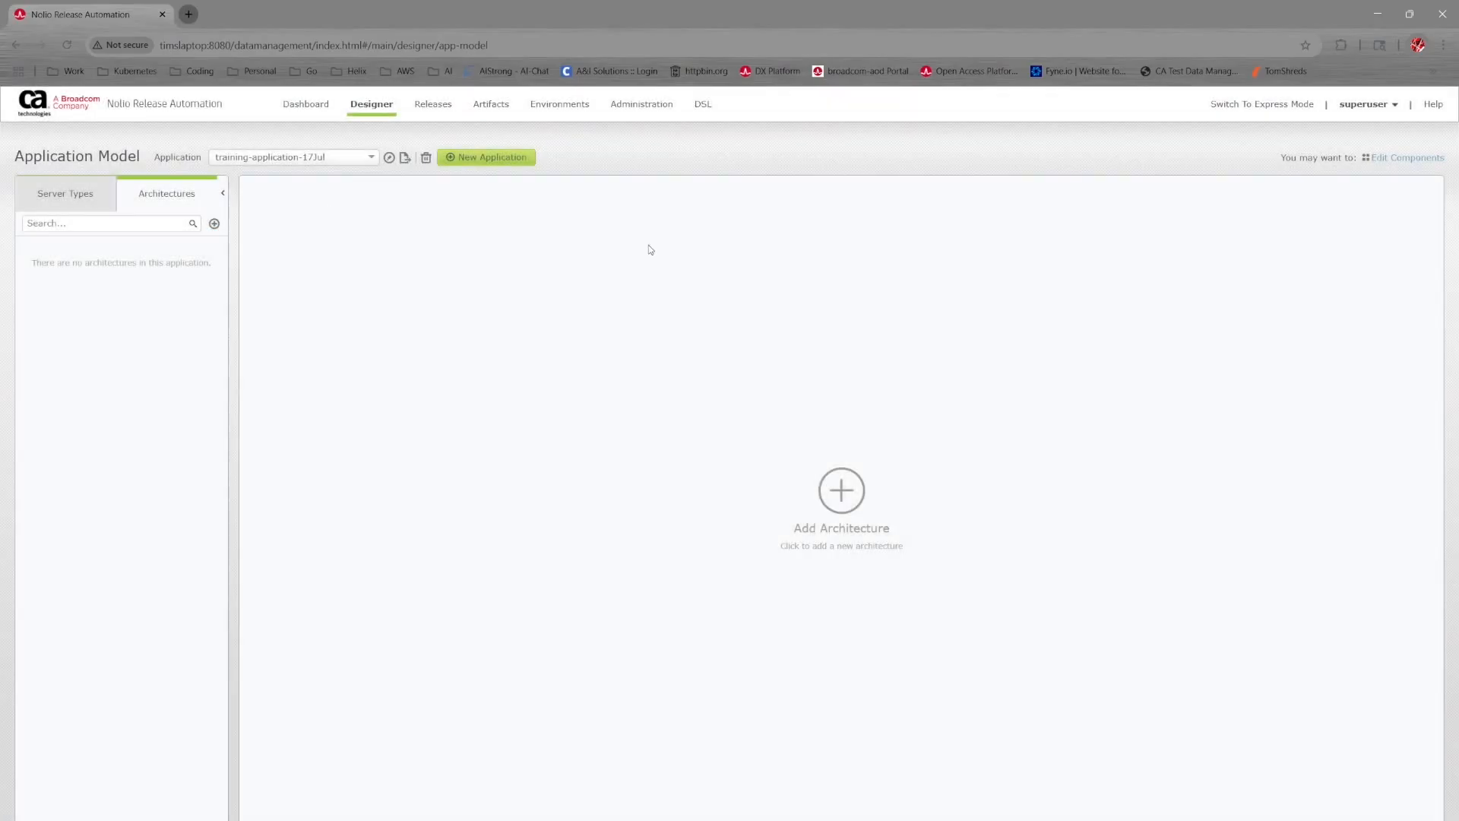
- Remove Server Type 2 and Server Type 1 from the application, and return to the architectures
left_click(49, 193)
left_click(214, 283)
left_click(233, 335)
left_click(839, 243)
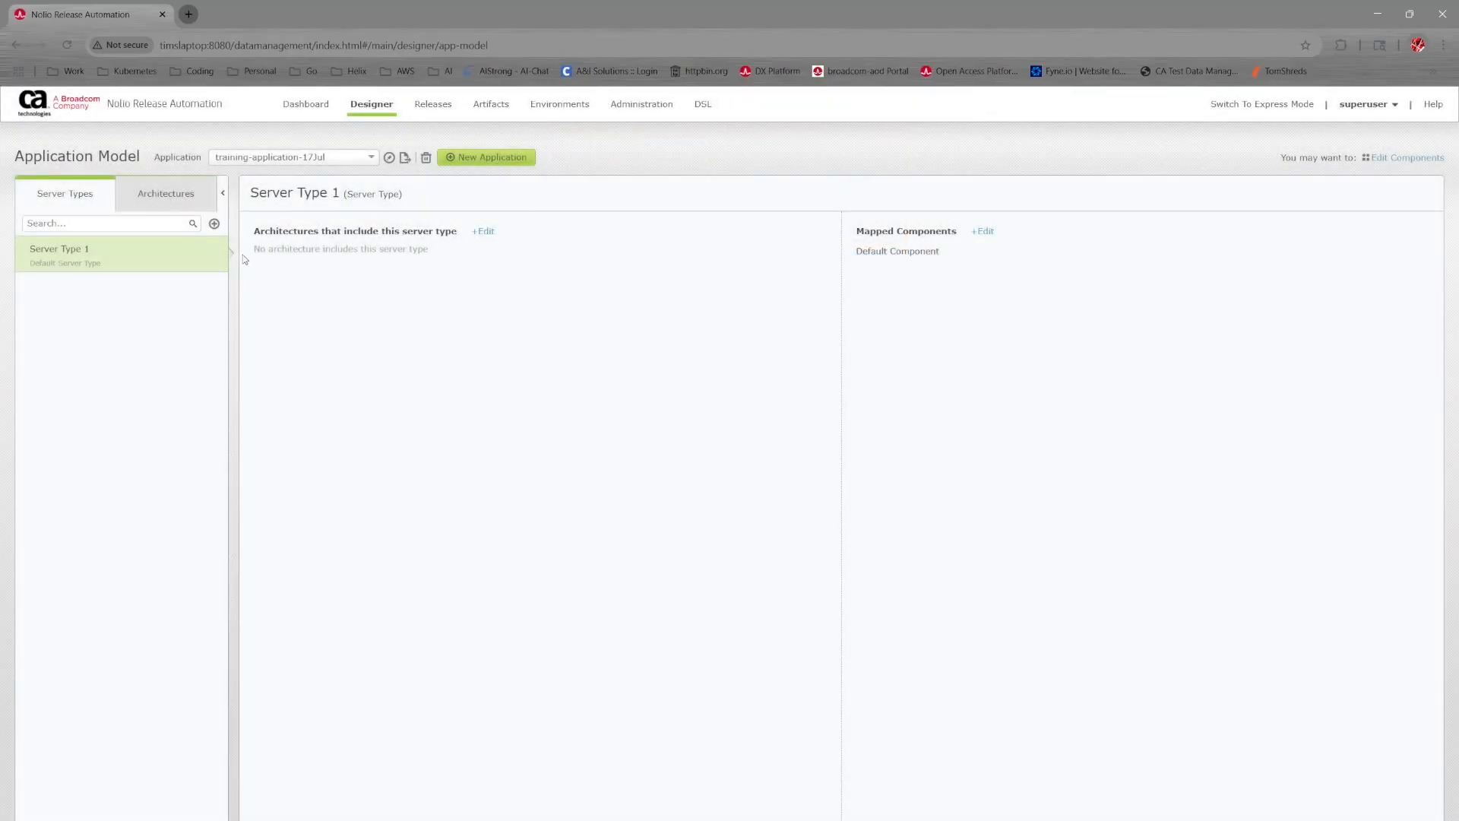
left_click(214, 249)
left_click(249, 304)
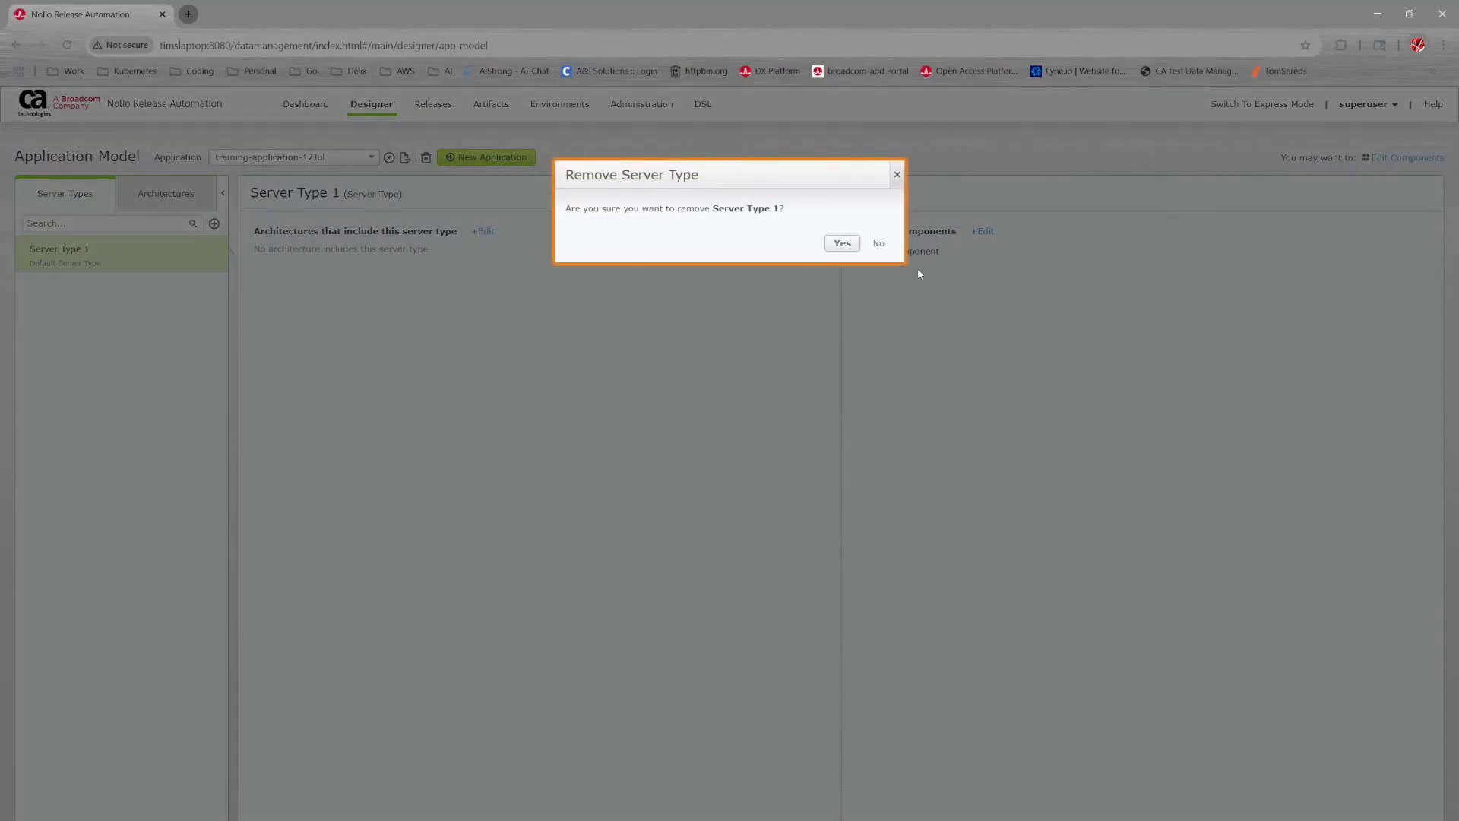
left_click(845, 245)
left_click(173, 199)
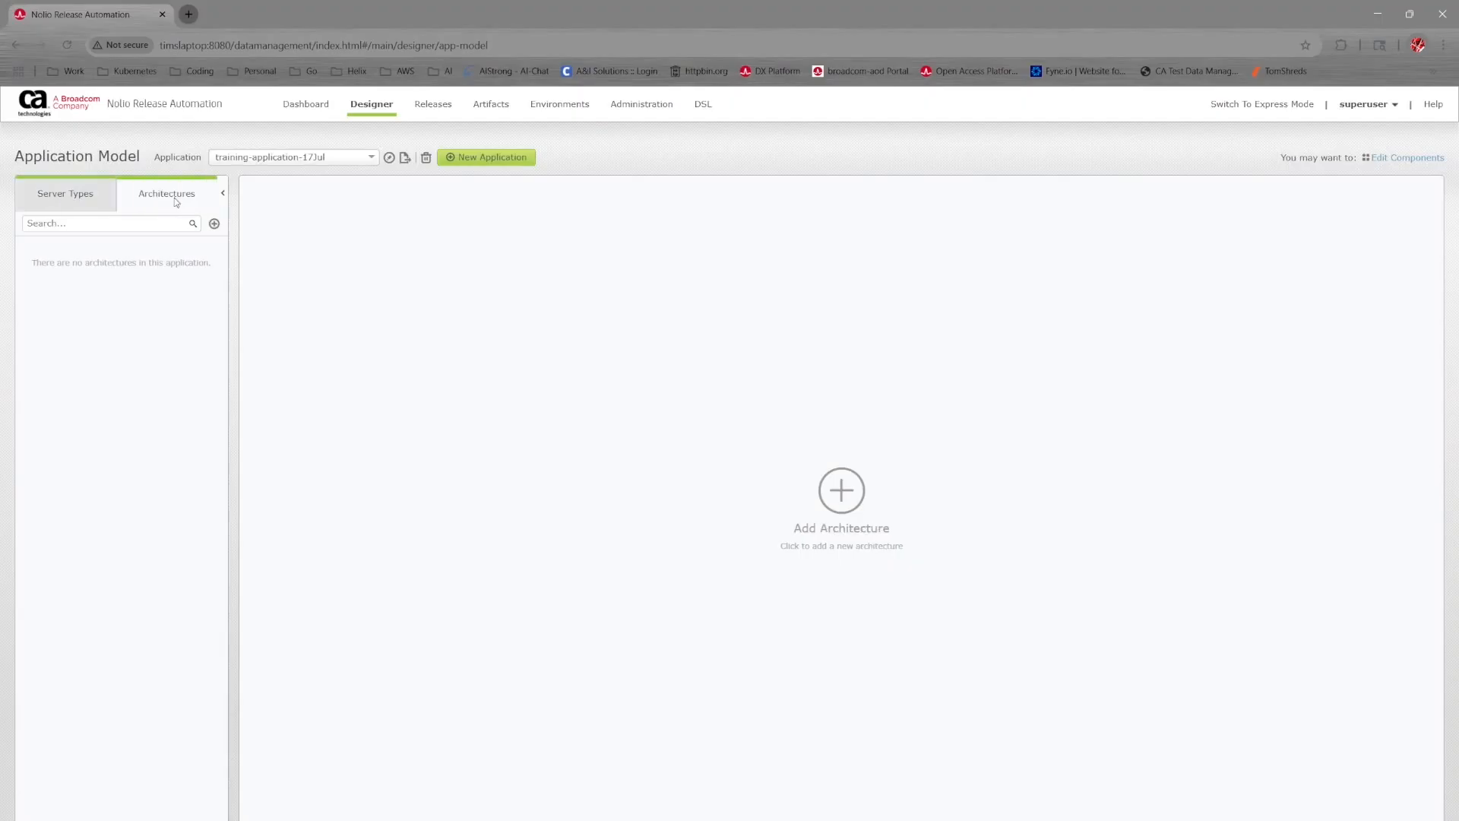
- Create and save a new application named deploy-site-architect
left_click(498, 157)
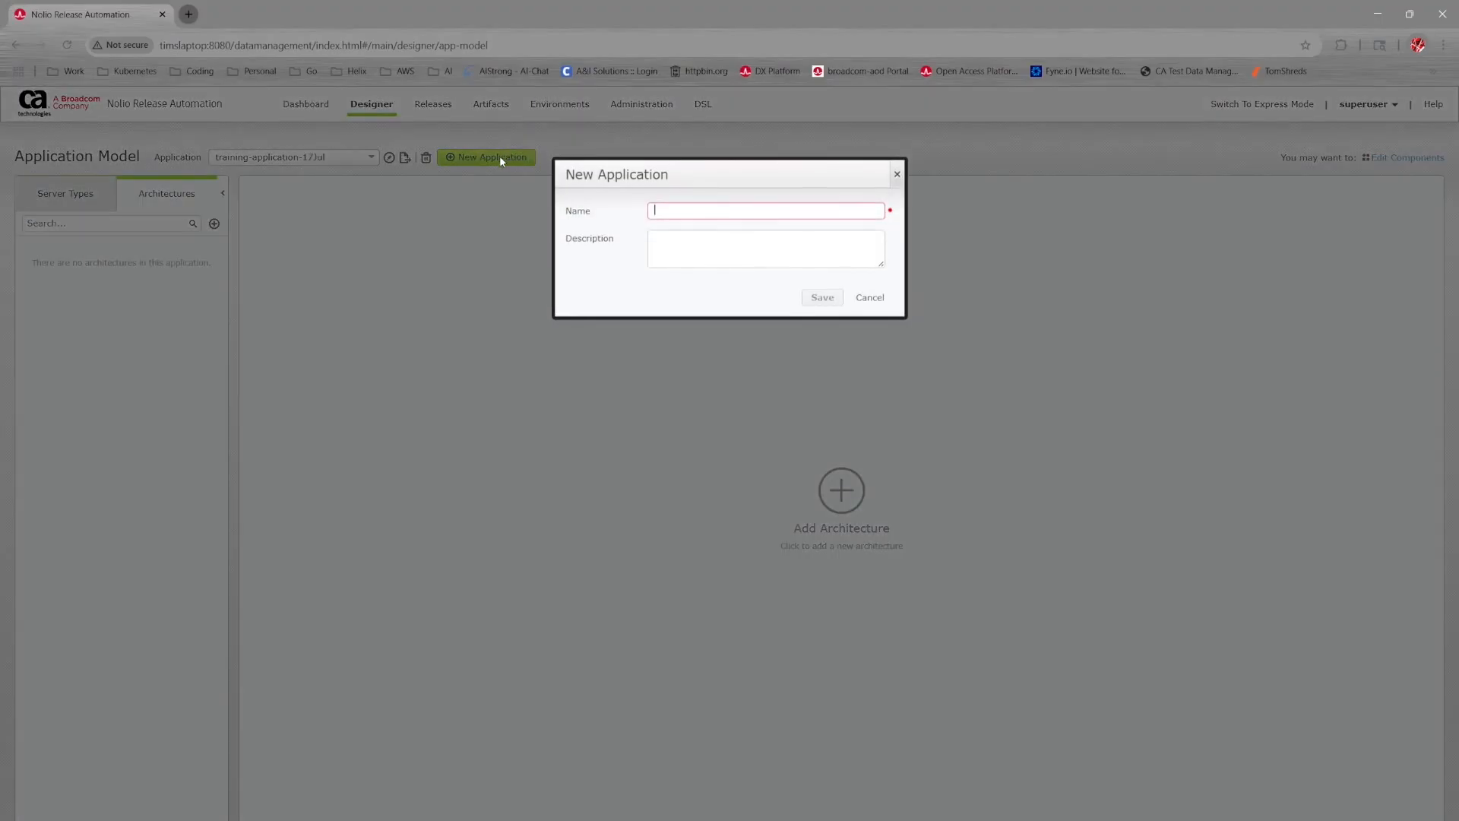
type("deploy")
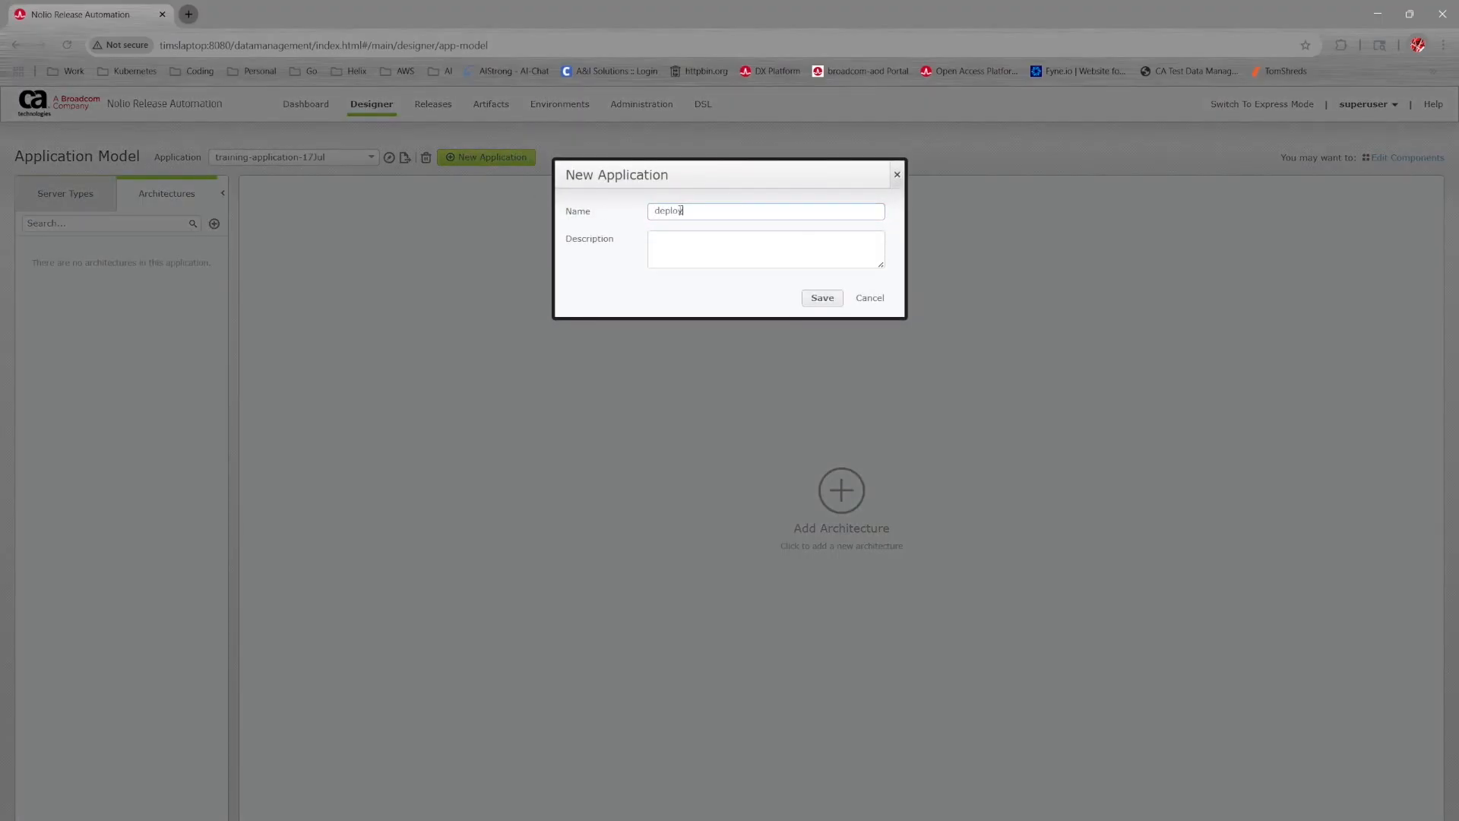
type("-to-dev")
key("BackSpace")
key("BackSpace")
key("BackSpace")
key("BackSpace")
key("BackSpace")
key("BackSpace")
key("BackSpace")
type("-site-to-de")
key("BackSpace")
key("BackSpace")
key("BackSpace")
type("-architect")
left_click(833, 302)
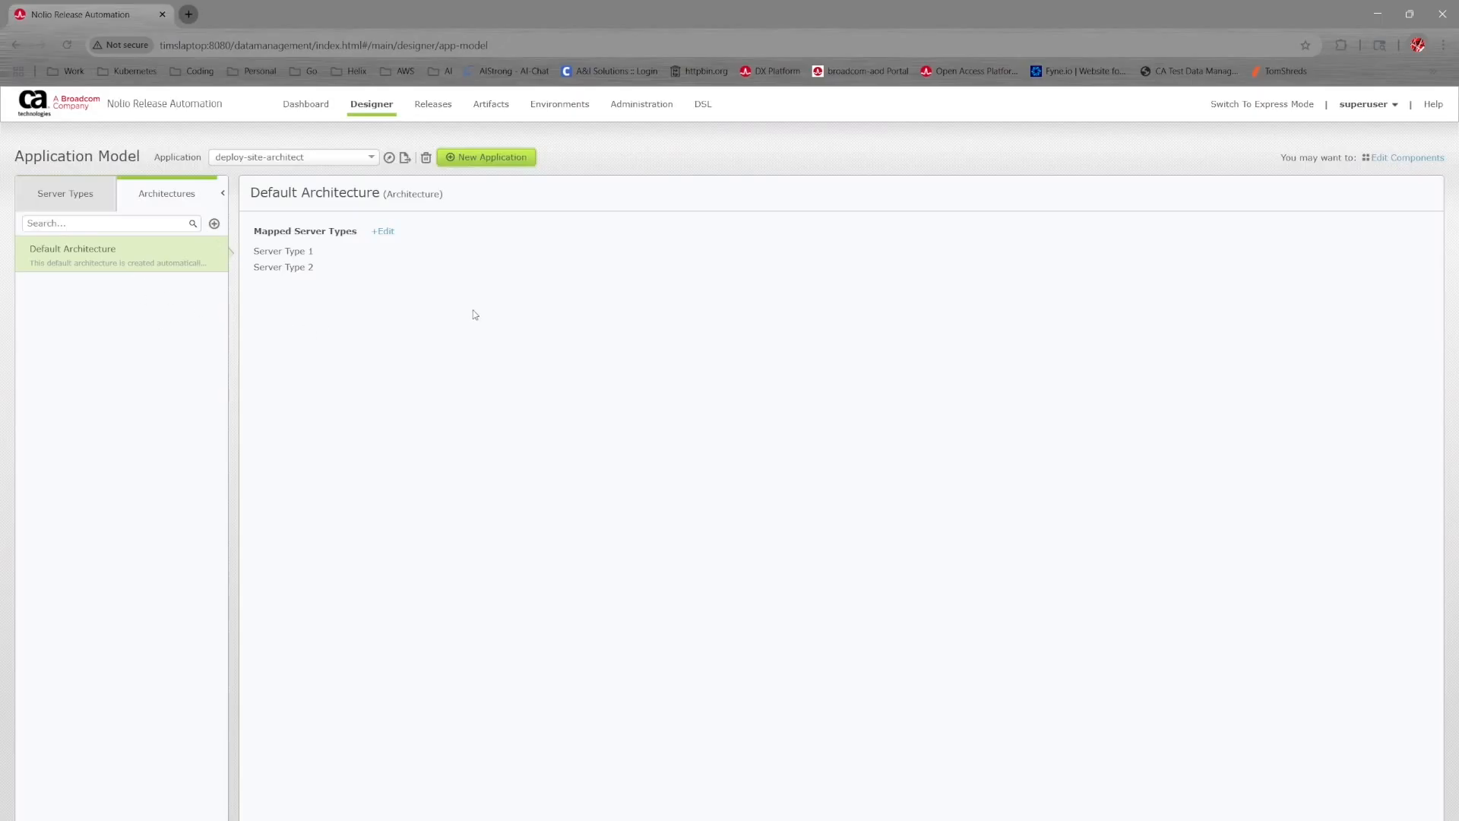
- Check the server types and architectures of deploy-site-architect, and delete that application
left_click(66, 43)
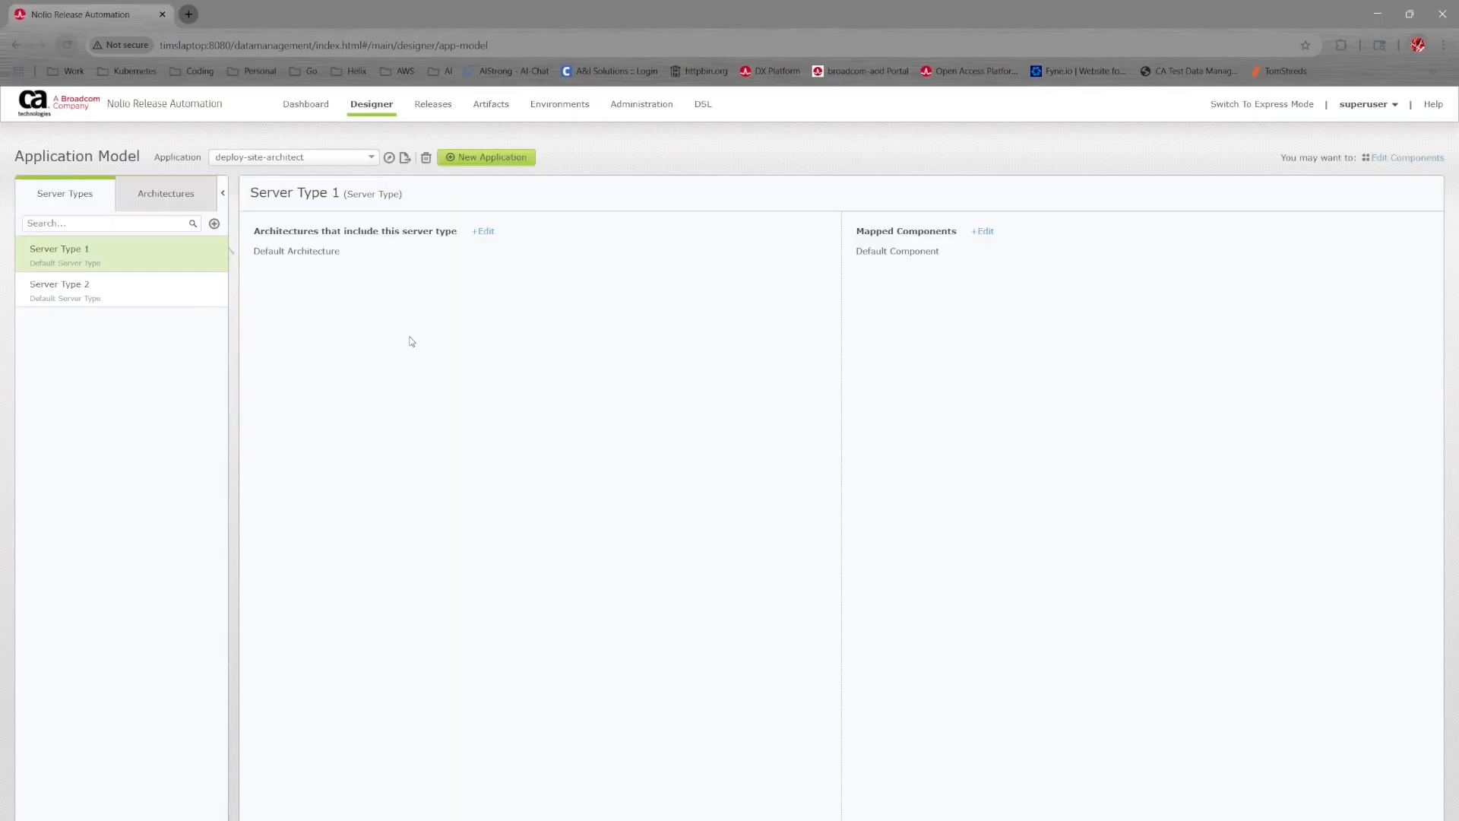
left_click(173, 197)
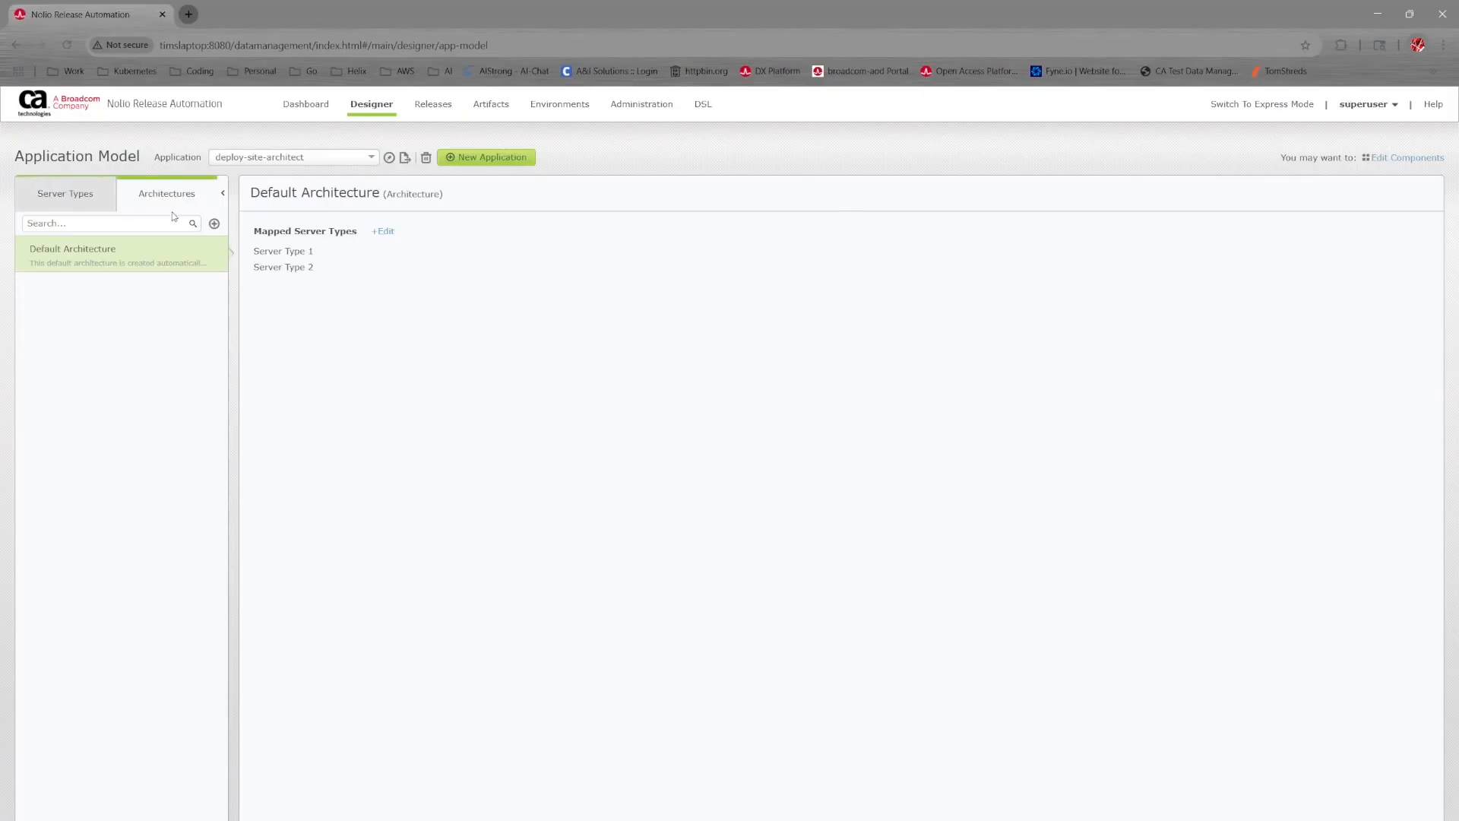
left_click(332, 159)
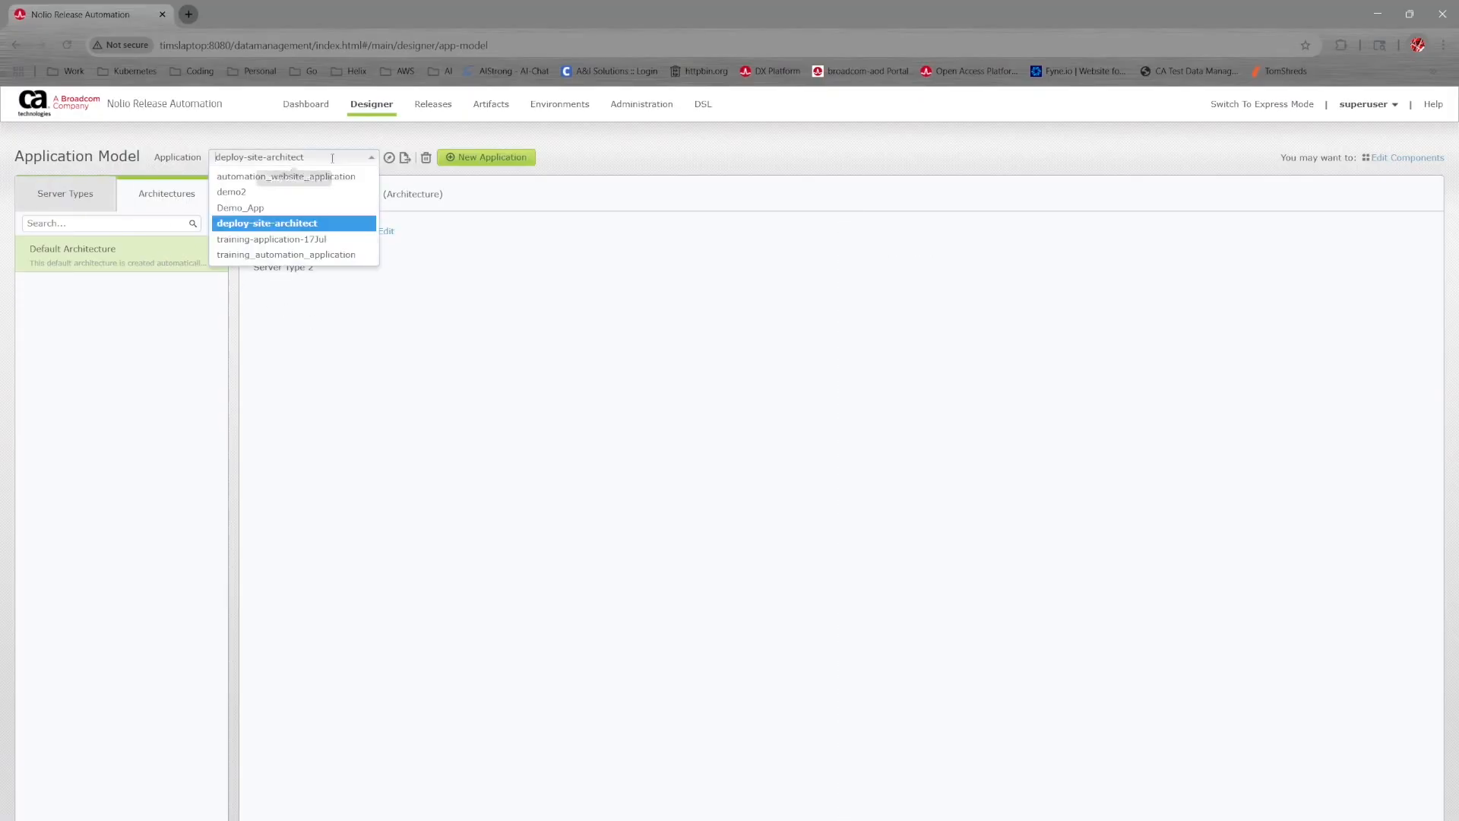
left_click(318, 228)
left_click(427, 157)
left_click(839, 297)
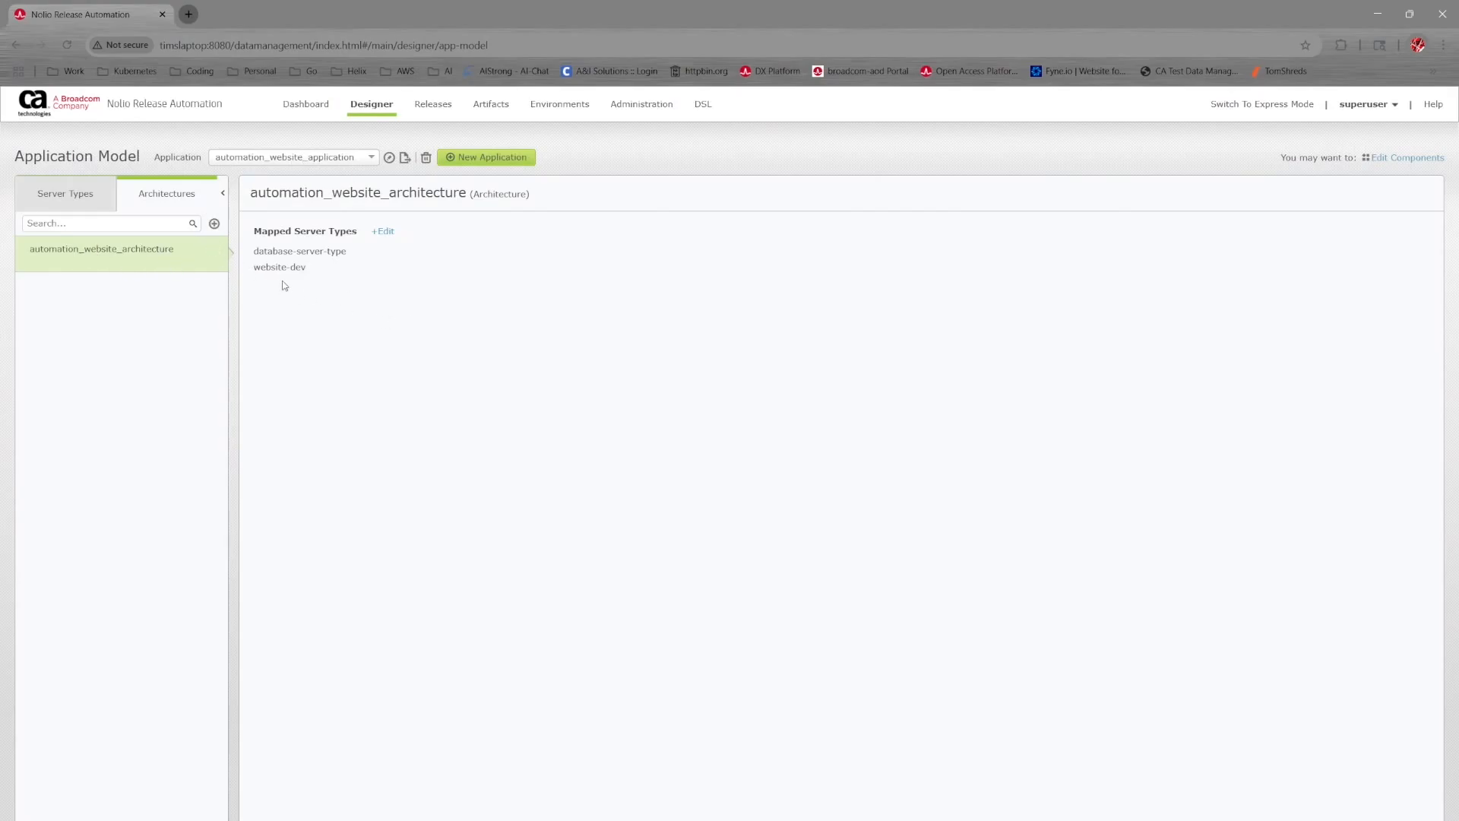
- Switch to training-application-17Jul and add an architecture named deploy-site-architect
left_click(334, 157)
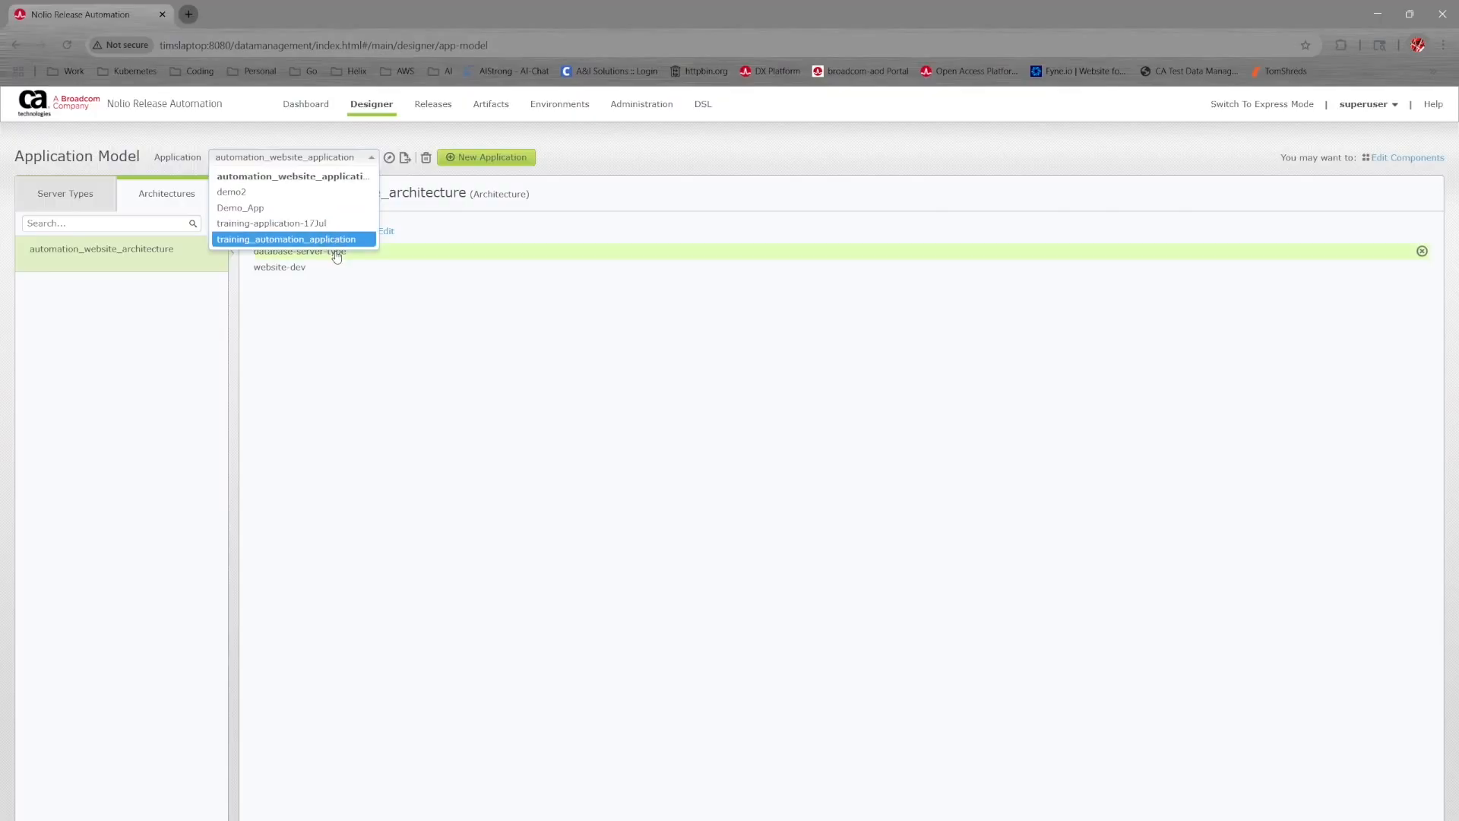
left_click(336, 224)
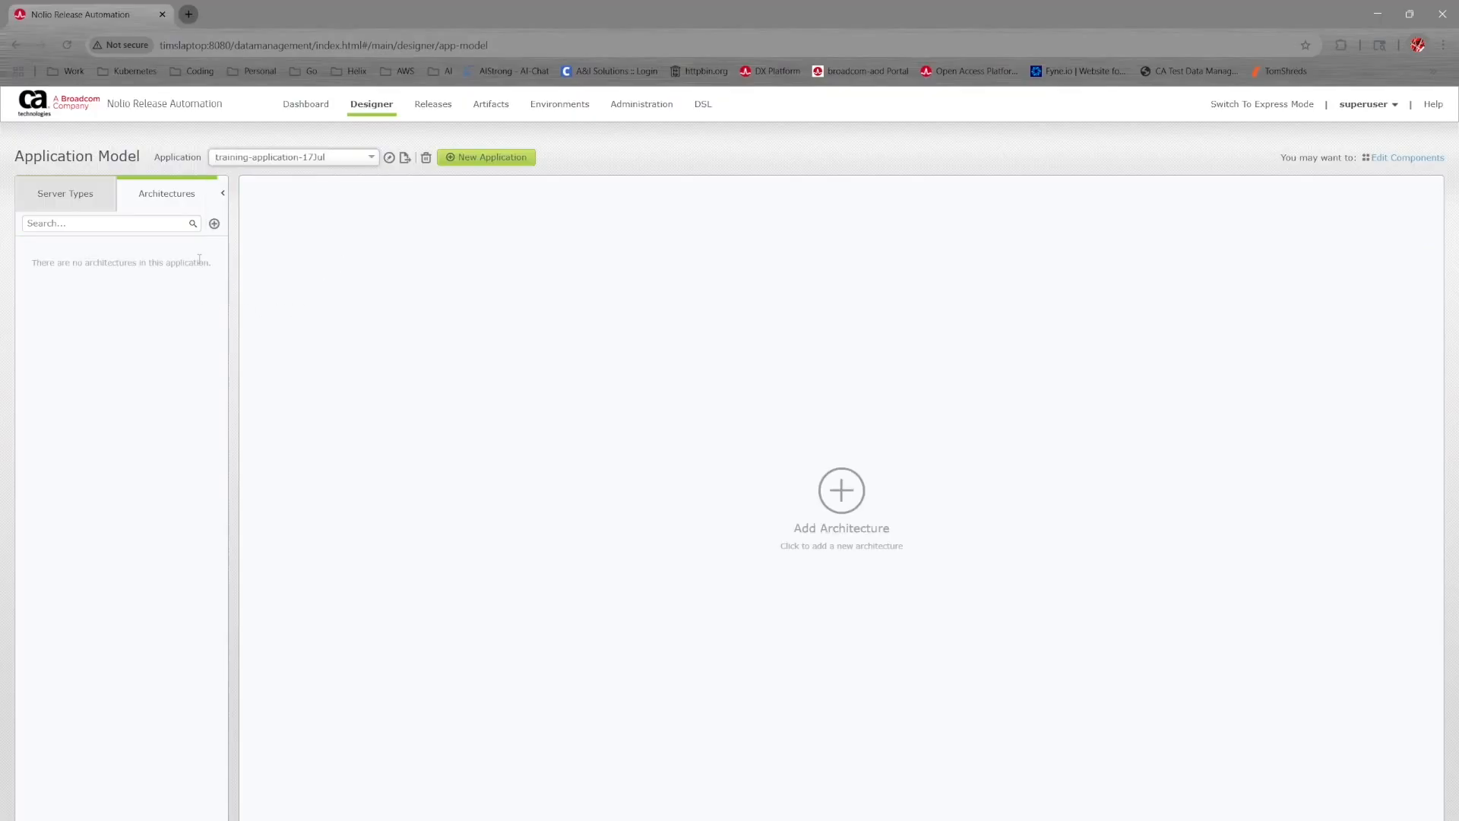
left_click(214, 223)
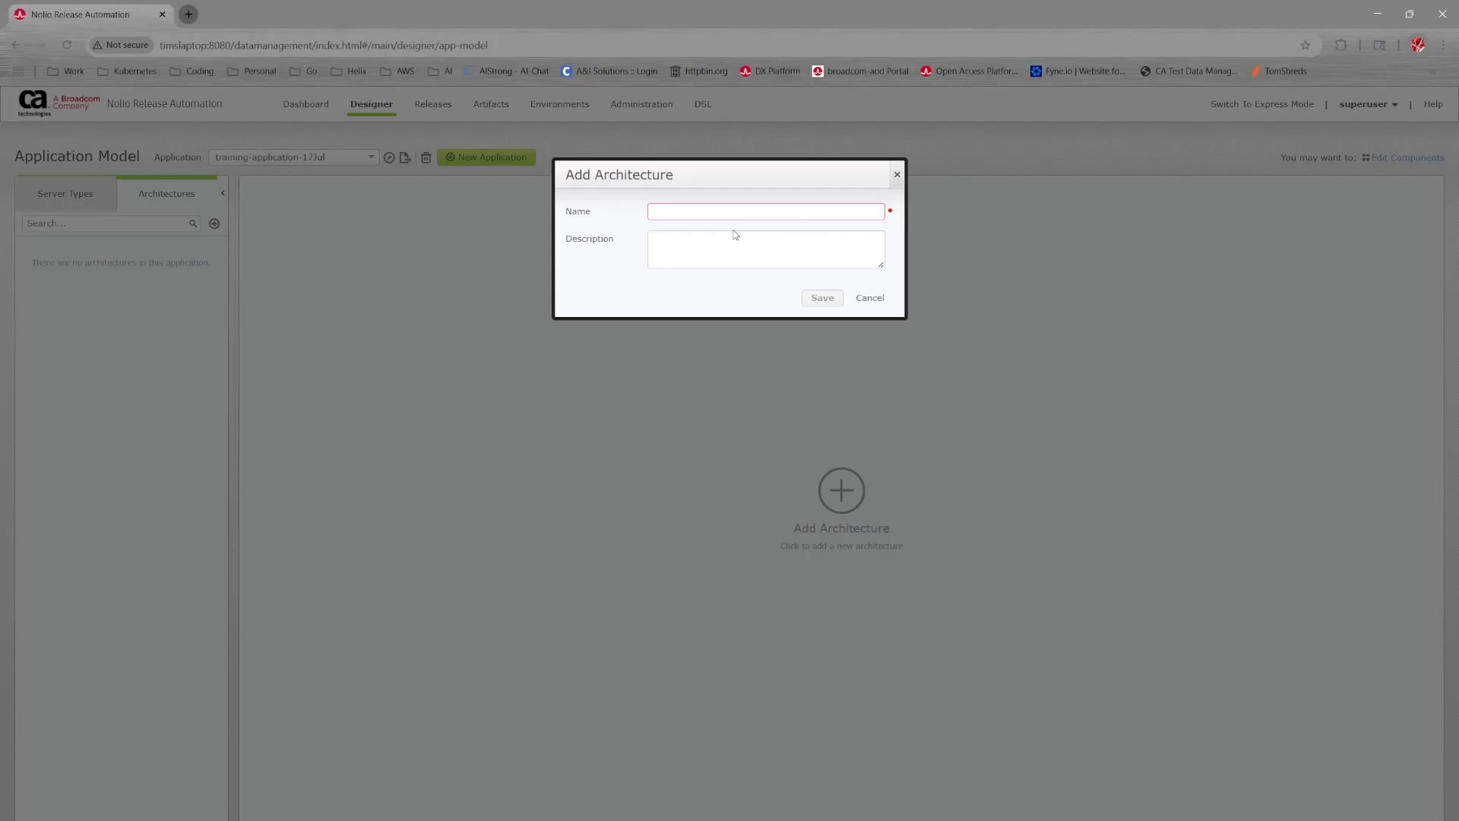
type("create-ste")
key("BackSpace")
key("BackSpace")
key("BackSpace")
key("BackSpace")
key("BackSpace")
key("BackSpace")
key("BackSpace")
key("BackSpace")
key("BackSpace")
type("deploy-site-architect")
key("Return")
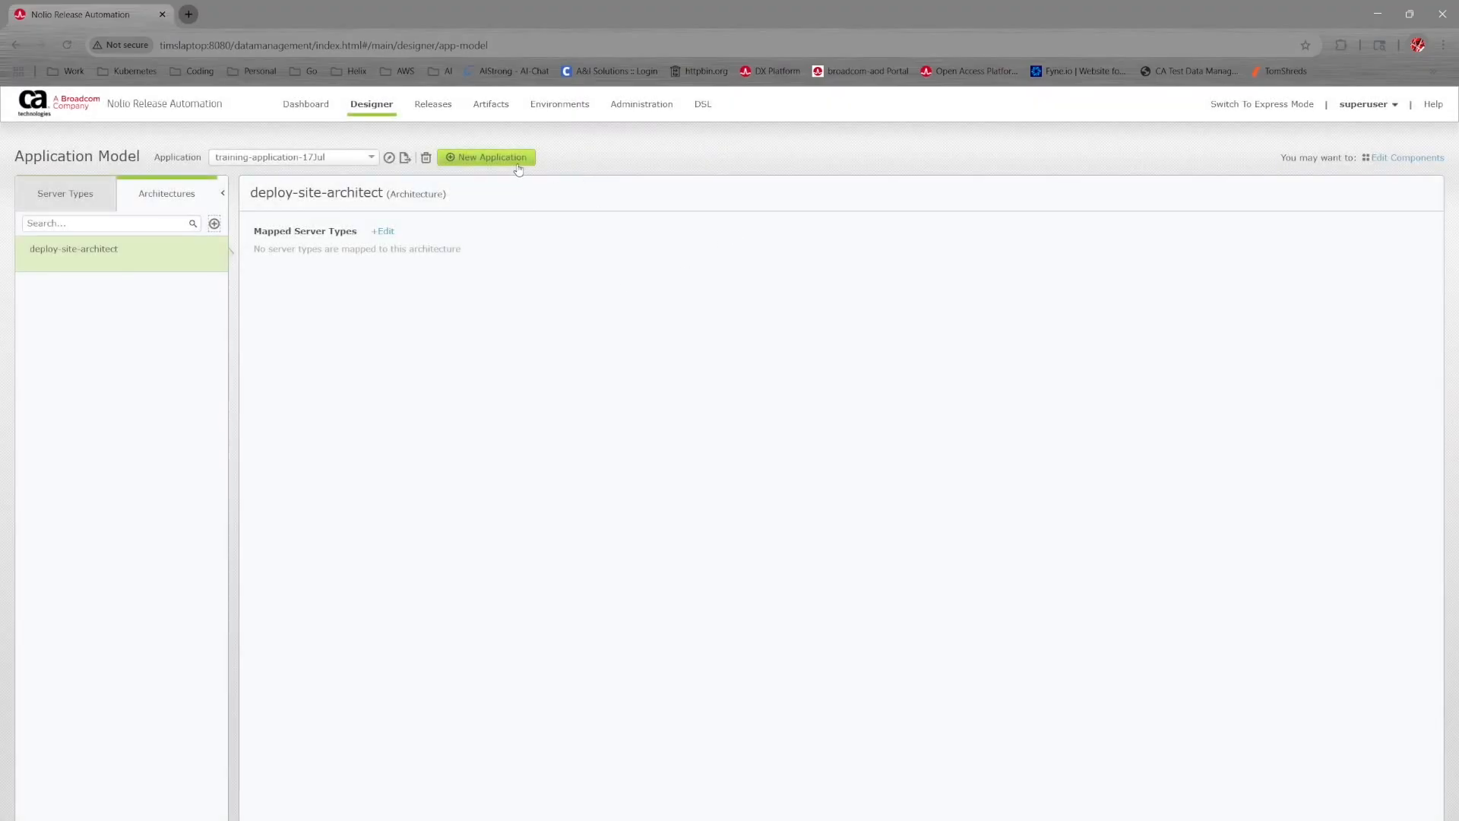
- Add a server type named webserver-server-type to training-application-17Jul
left_click(80, 202)
left_click(214, 224)
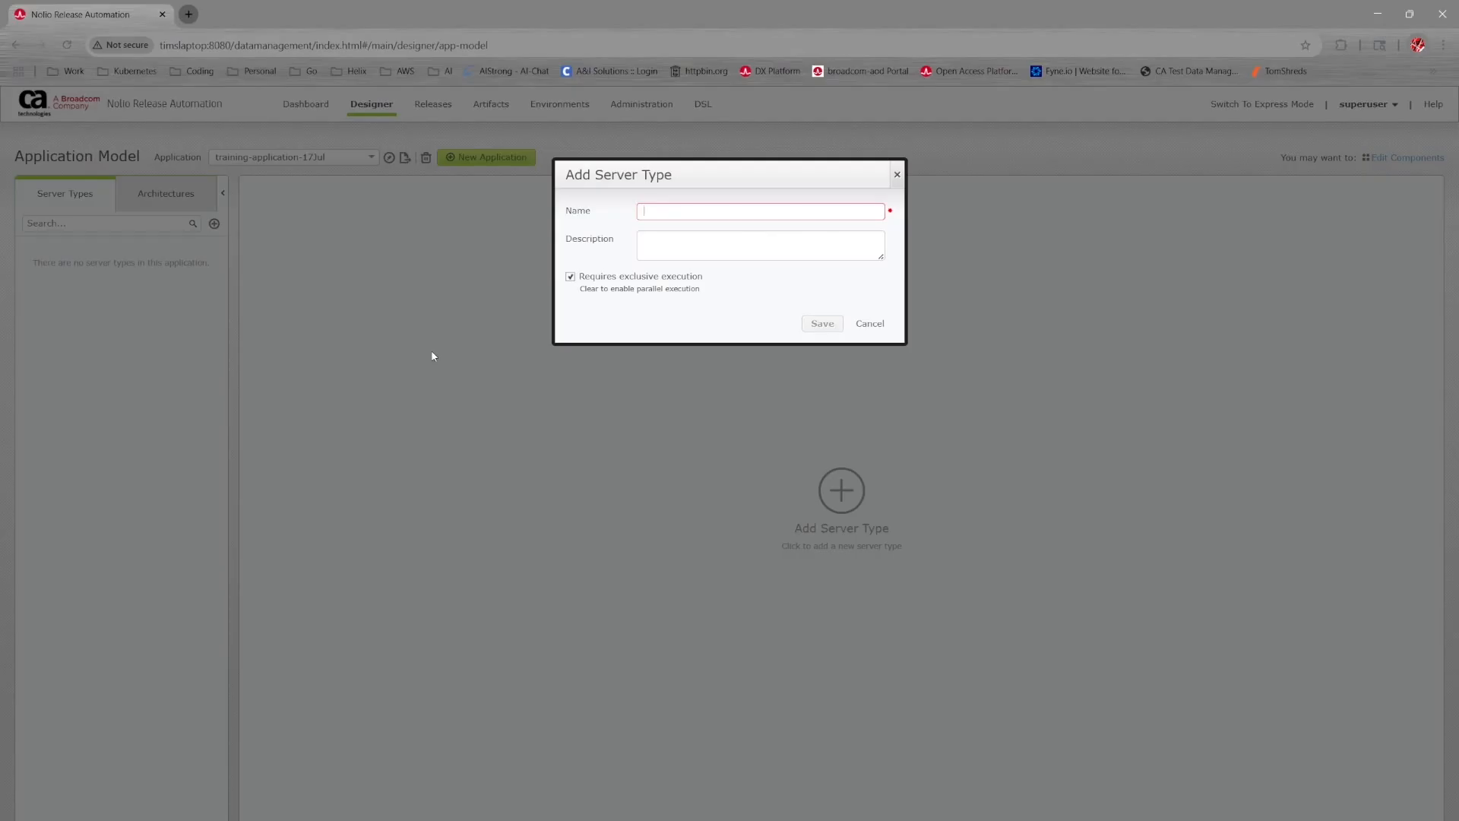
left_click(674, 213)
type("website")
type("-sever")
key("BackSpace")
key("BackSpace")
key("BackSpace")
key("BackSpace")
key("BackSpace")
key("BackSpace")
type("erver-server-typ")
left_click(822, 324)
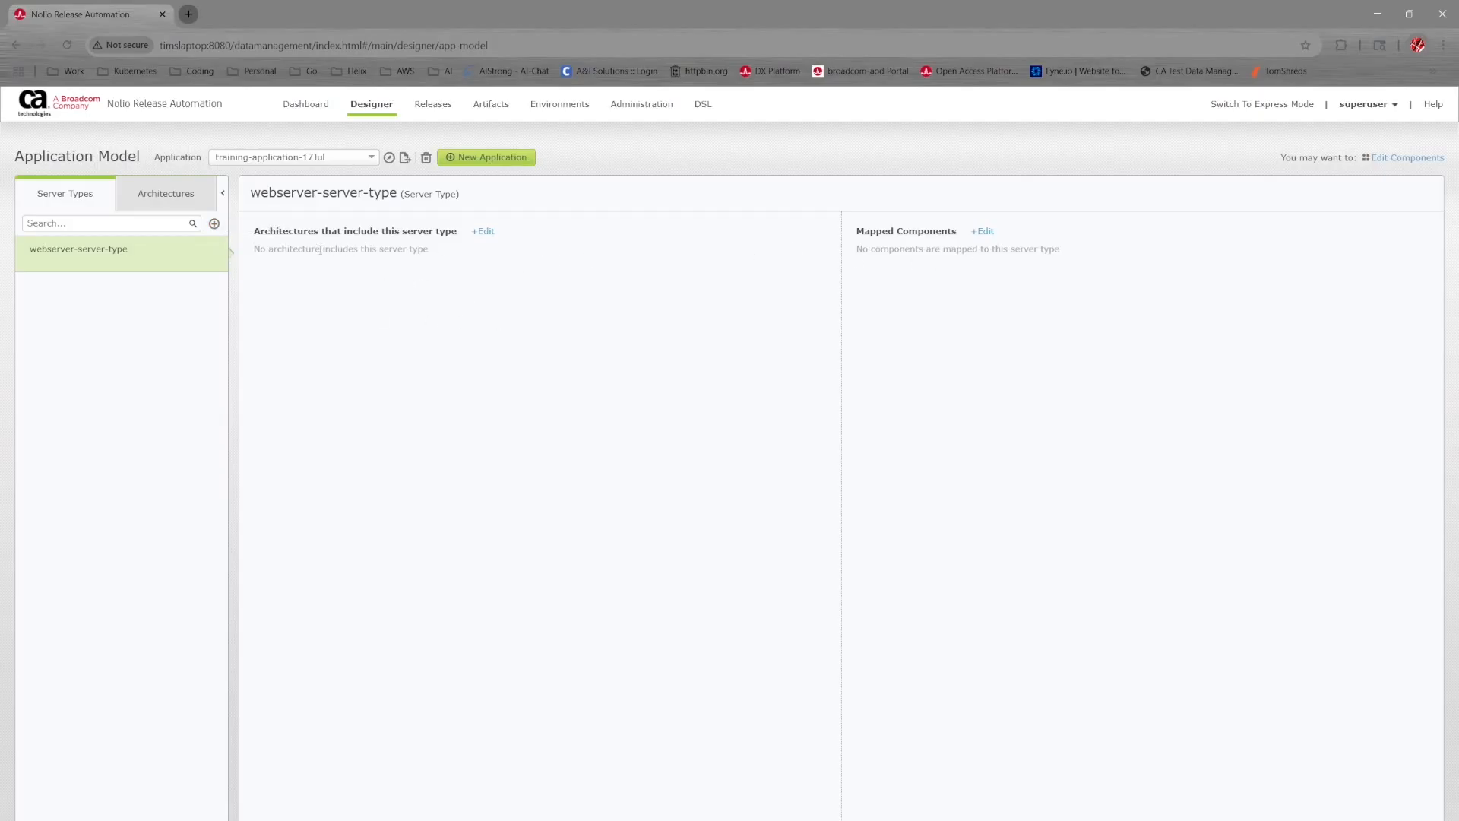
- Add a second server type named dataserver-server-type
left_click(214, 223)
type("dataserver-server-type")
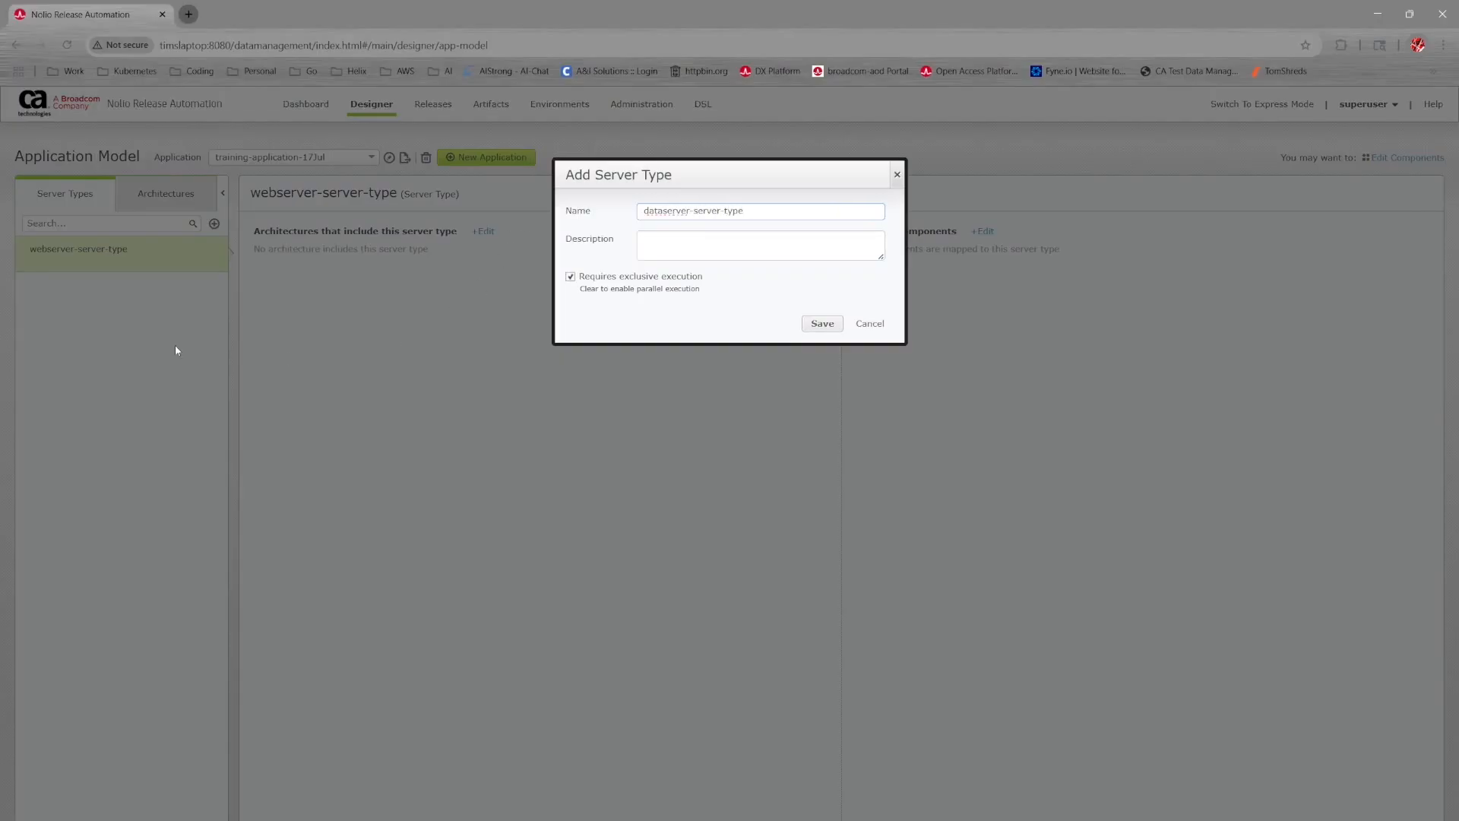
left_click(818, 325)
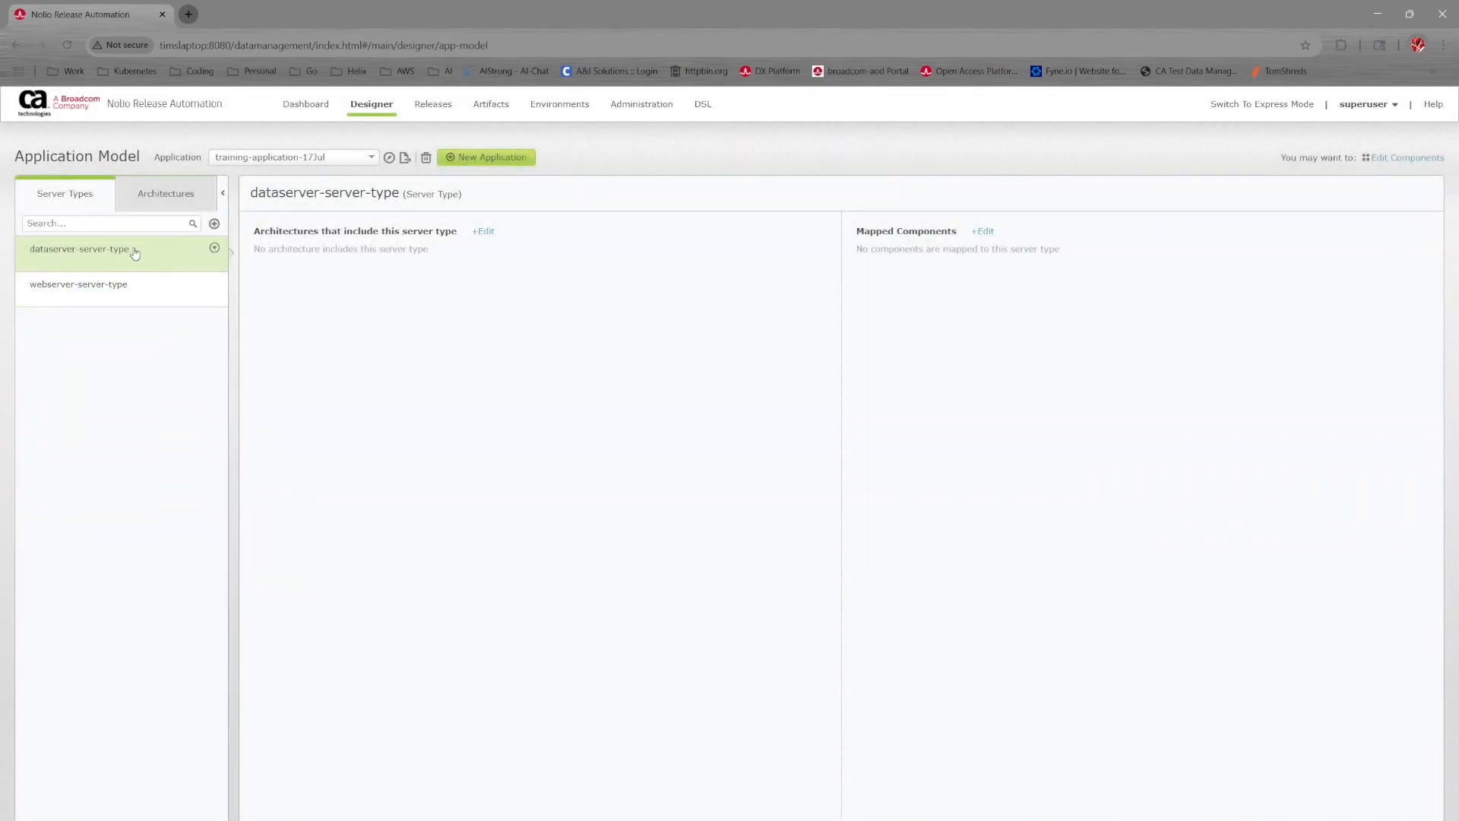
left_click(85, 298)
left_click(119, 259)
left_click(117, 282)
left_click(117, 249)
- Open Agent Assignment for training-application-17Jul and check which environments are available
mouse_move(559, 106)
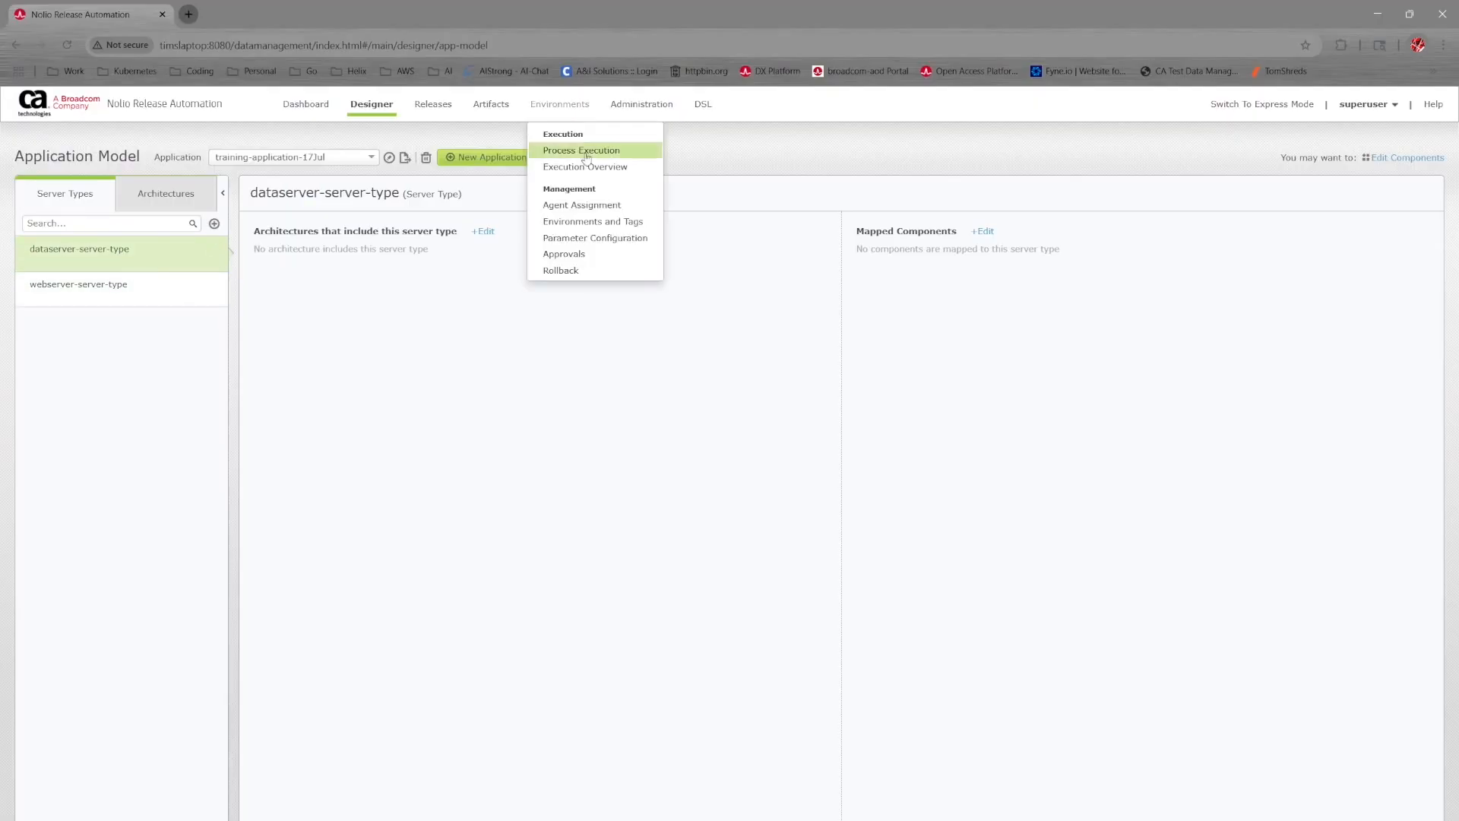
left_click(585, 205)
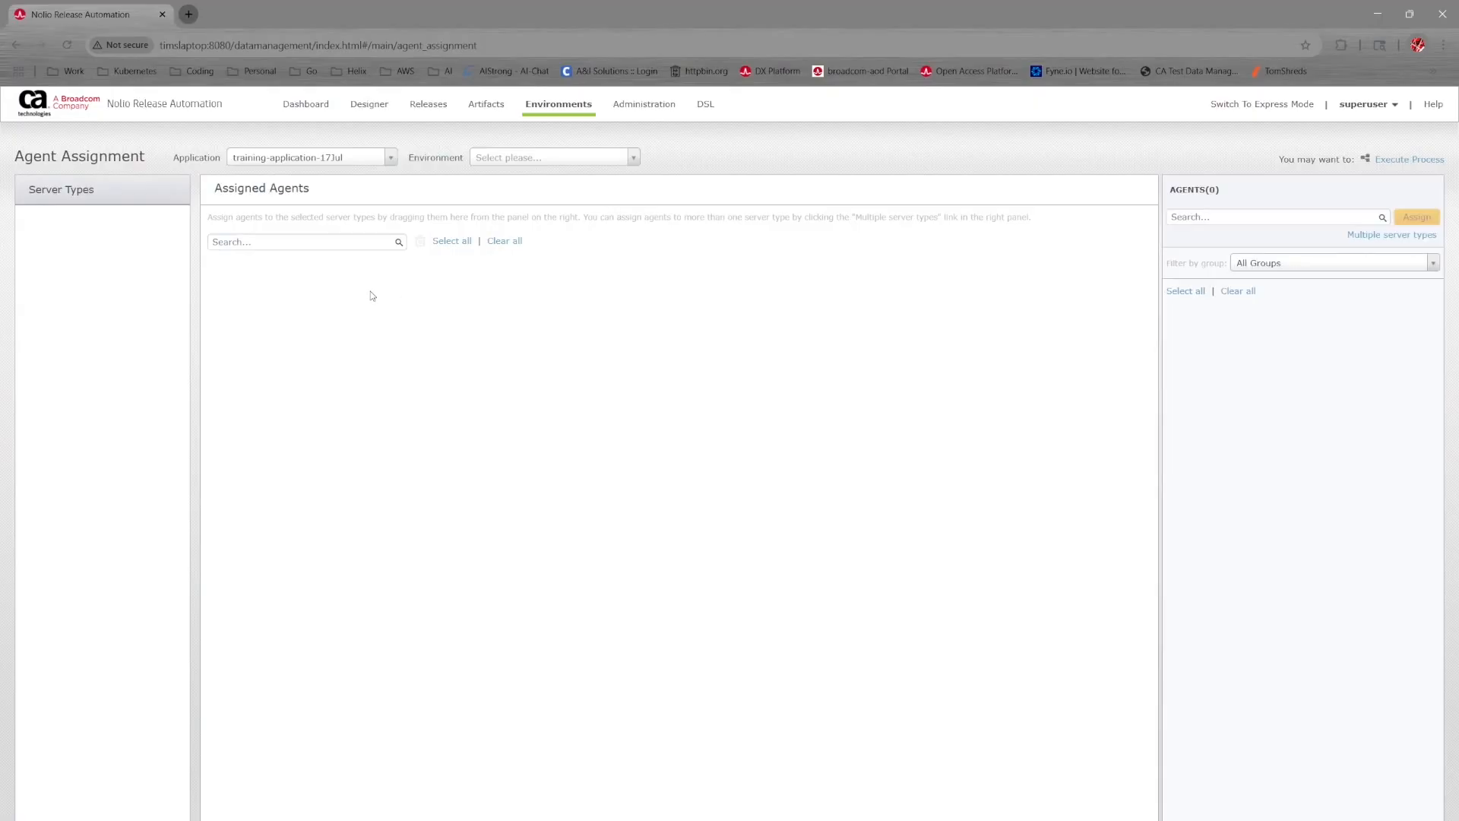
left_click(505, 158)
- Create an environment named deploy-site-environment using the deploy-site-architect architecture
left_click(564, 119)
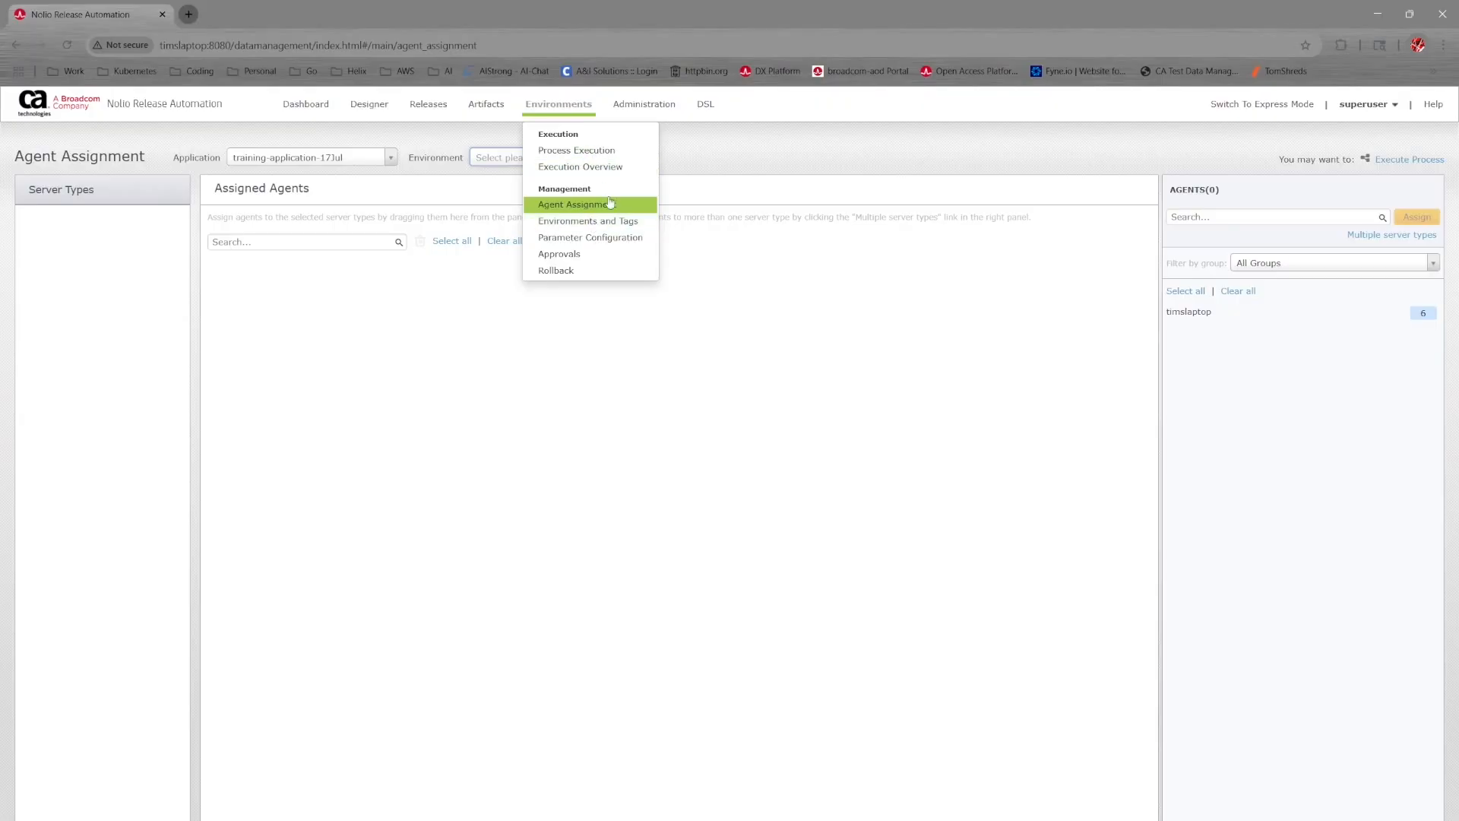
left_click(574, 221)
left_click(214, 223)
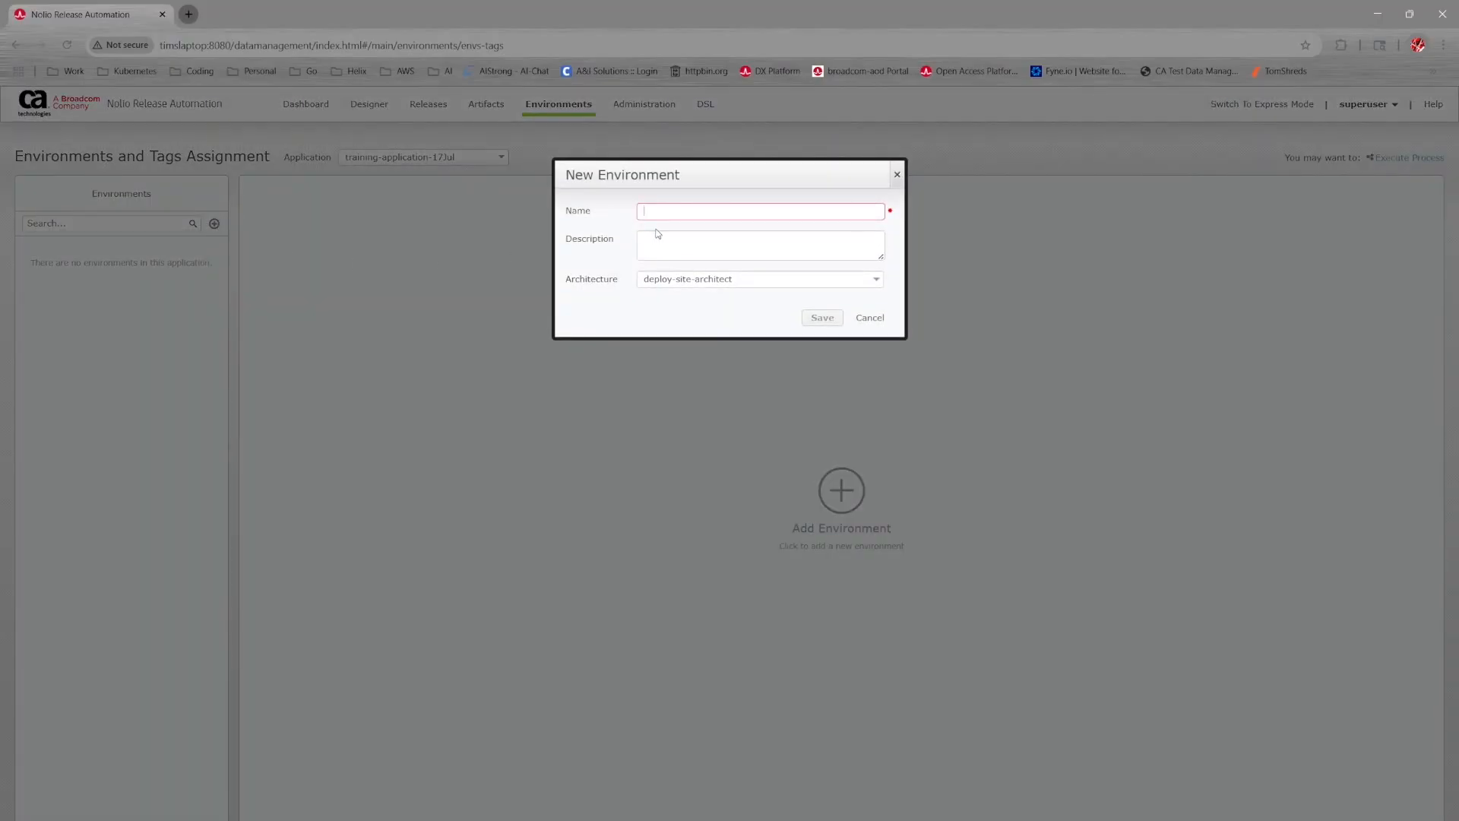
type("deploy-site-environment")
left_click(688, 287)
left_click(668, 322)
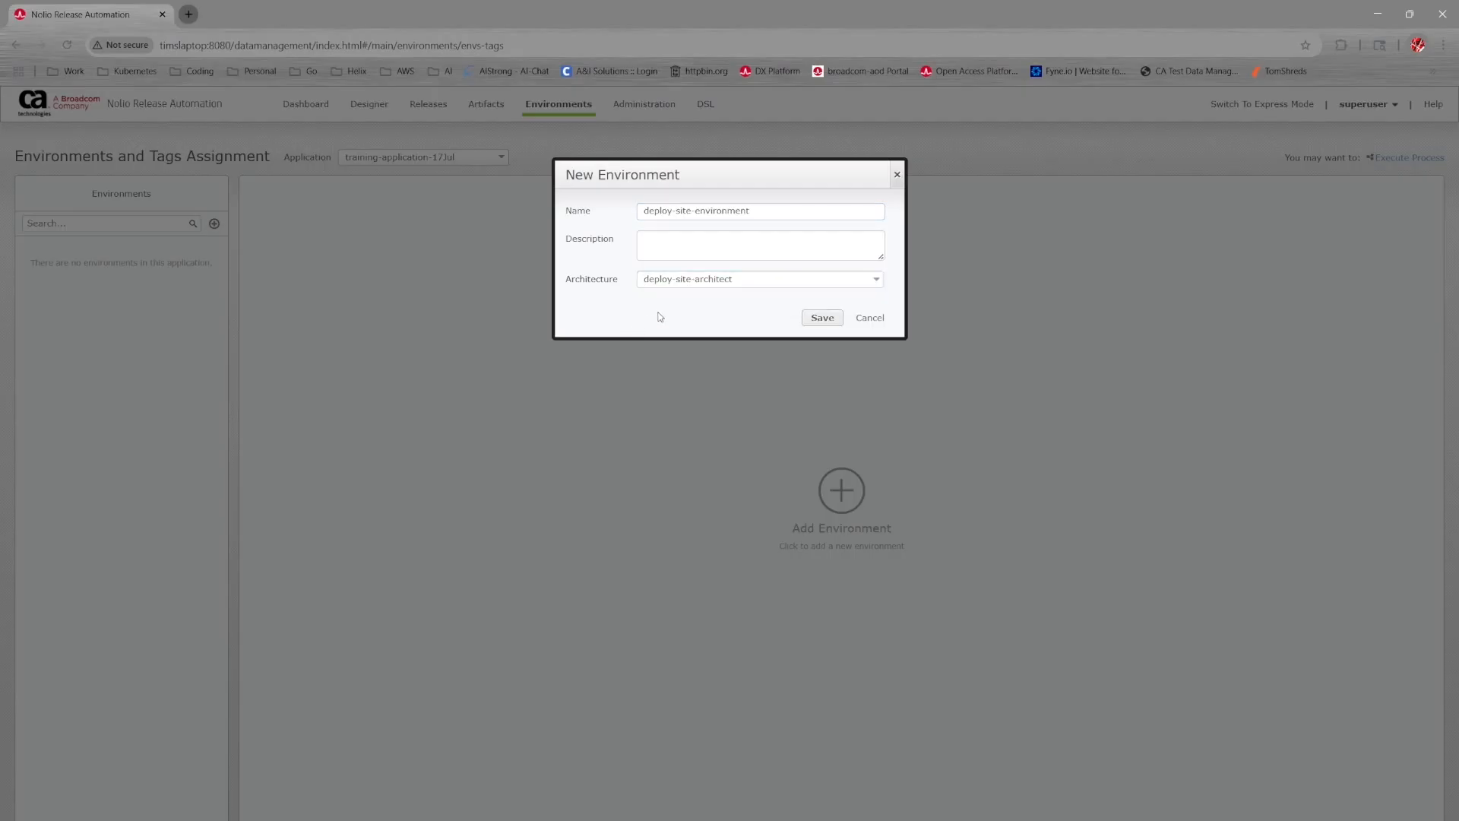
left_click(822, 320)
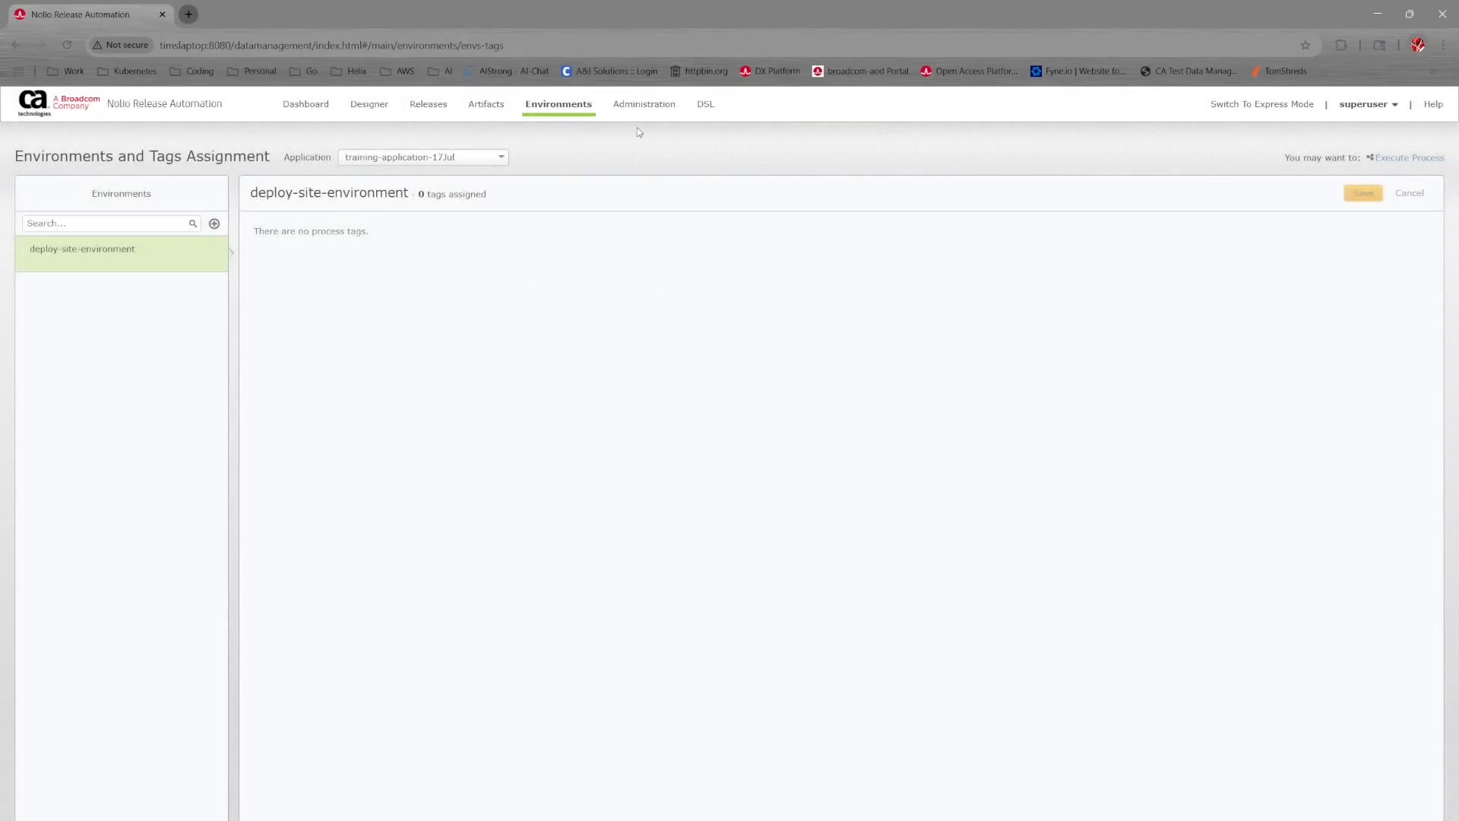
- Examine the agent assignment server types for deploy-site-environment in training-application-17Jul
left_click(558, 105)
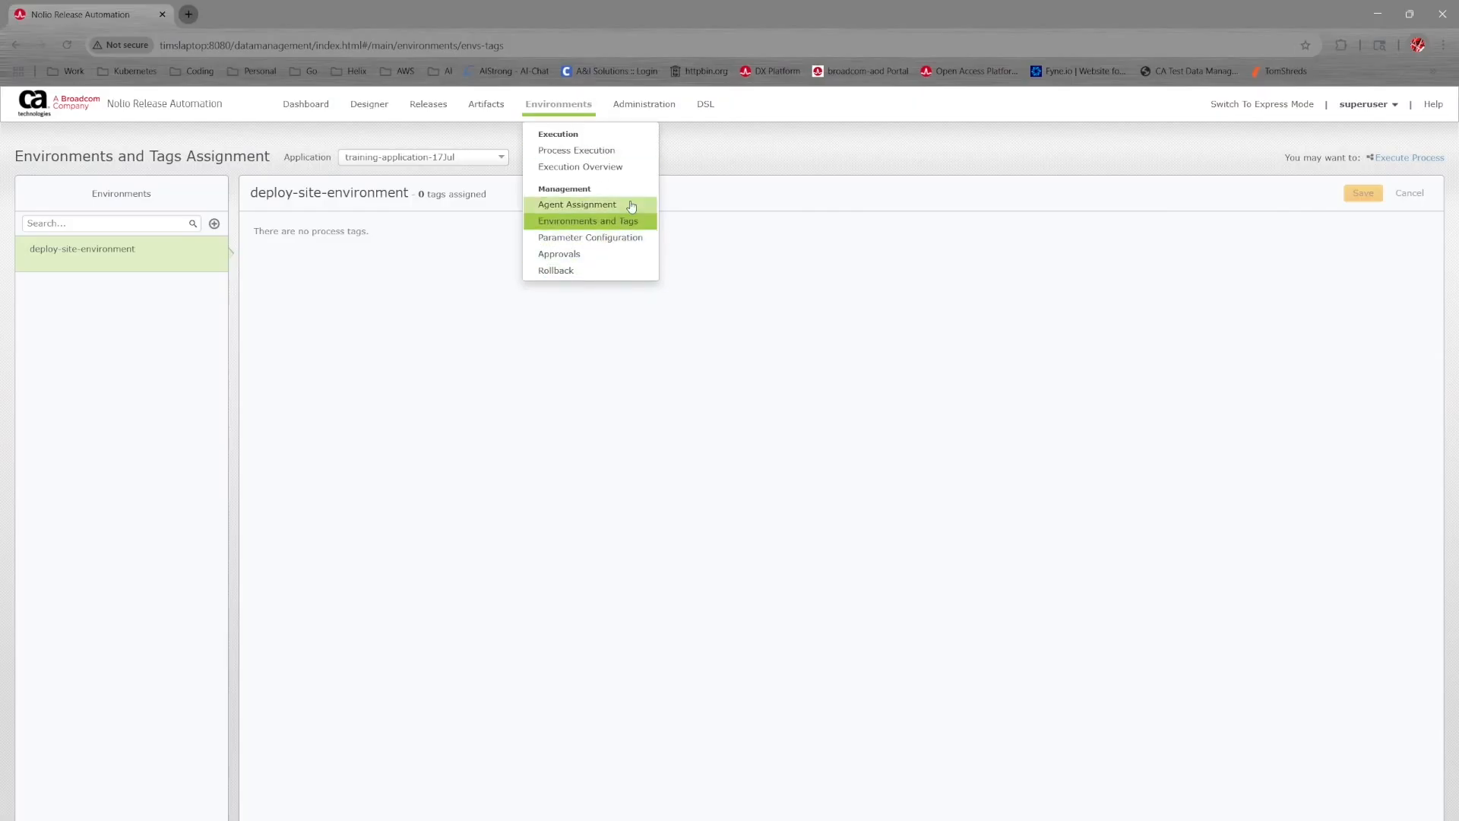
left_click(631, 205)
left_click(579, 157)
left_click(521, 196)
left_click(388, 161)
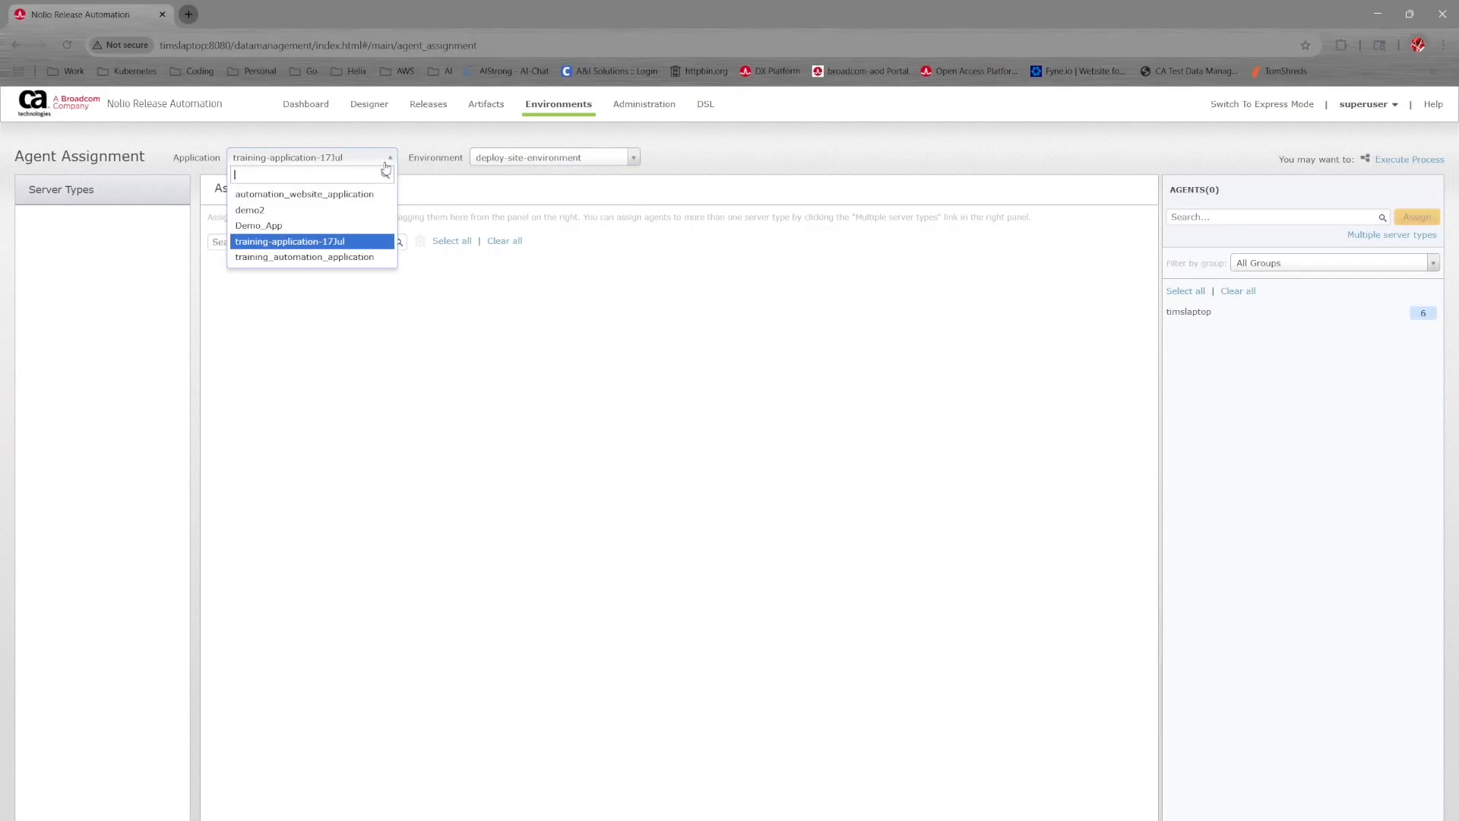
left_click(336, 240)
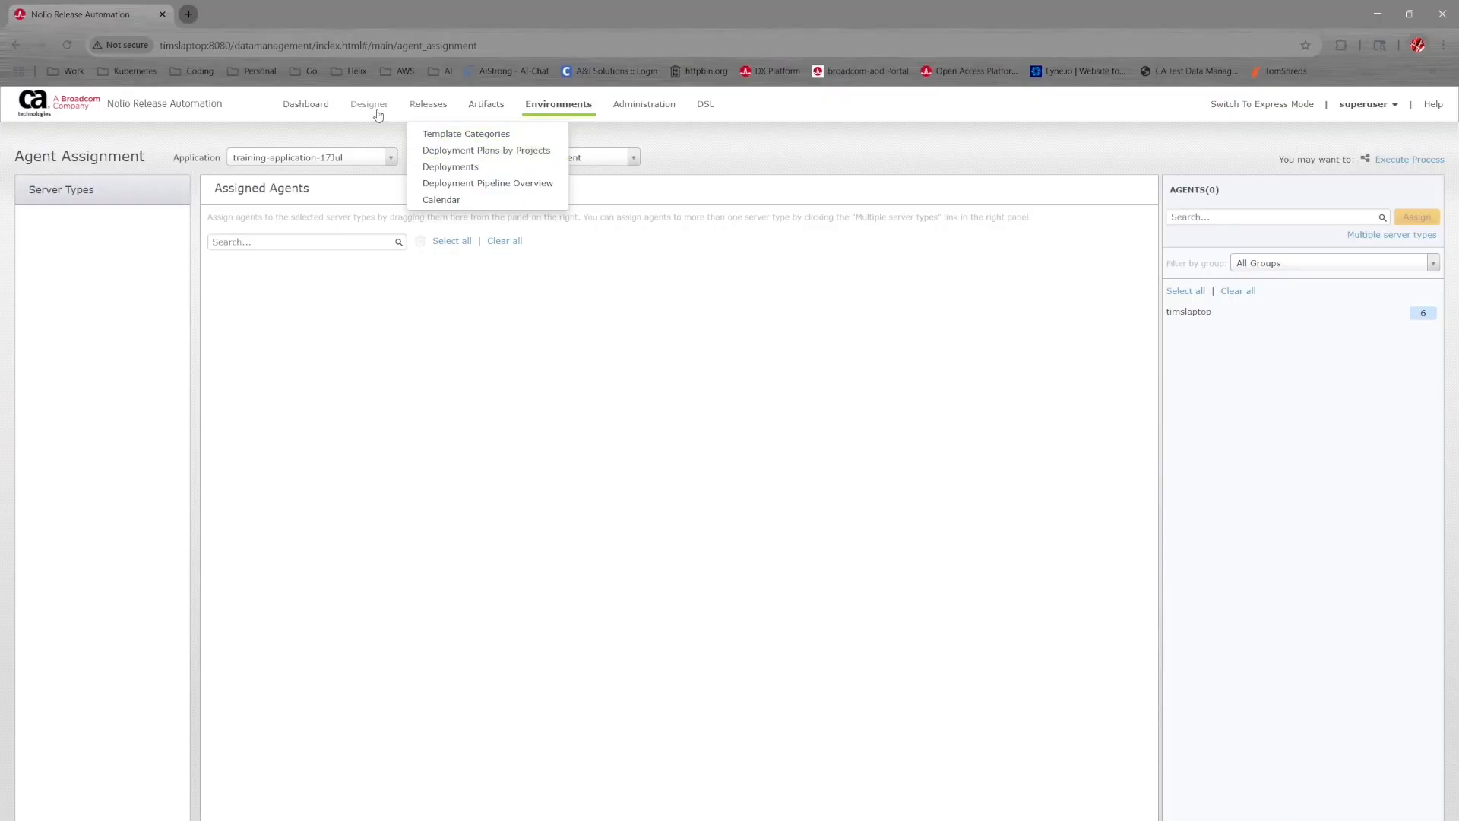
- Return to the application model and add dataserver-server-type to the deploy-site-architect architecture
left_click(401, 134)
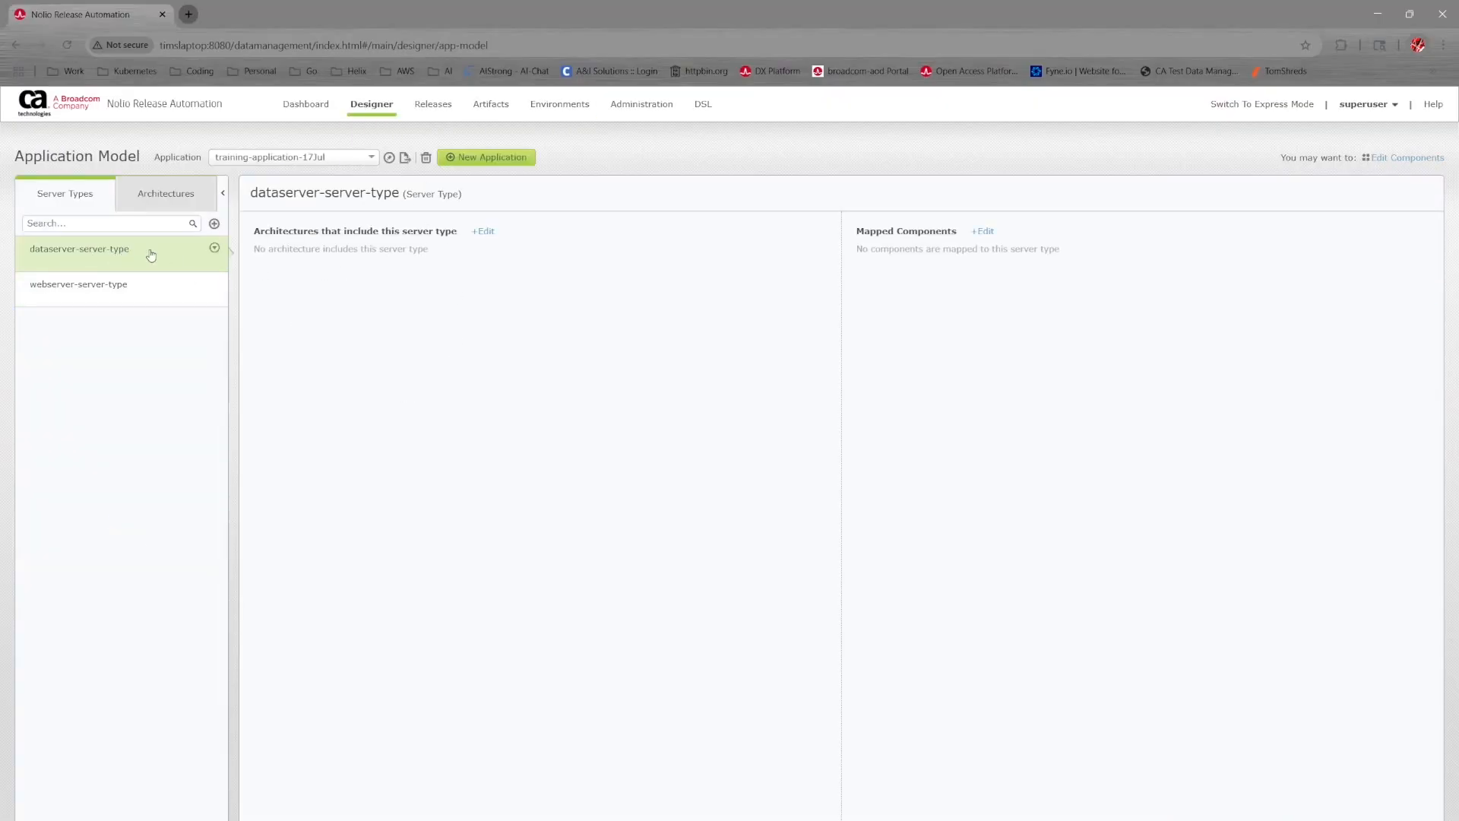
left_click(483, 232)
left_click(627, 271)
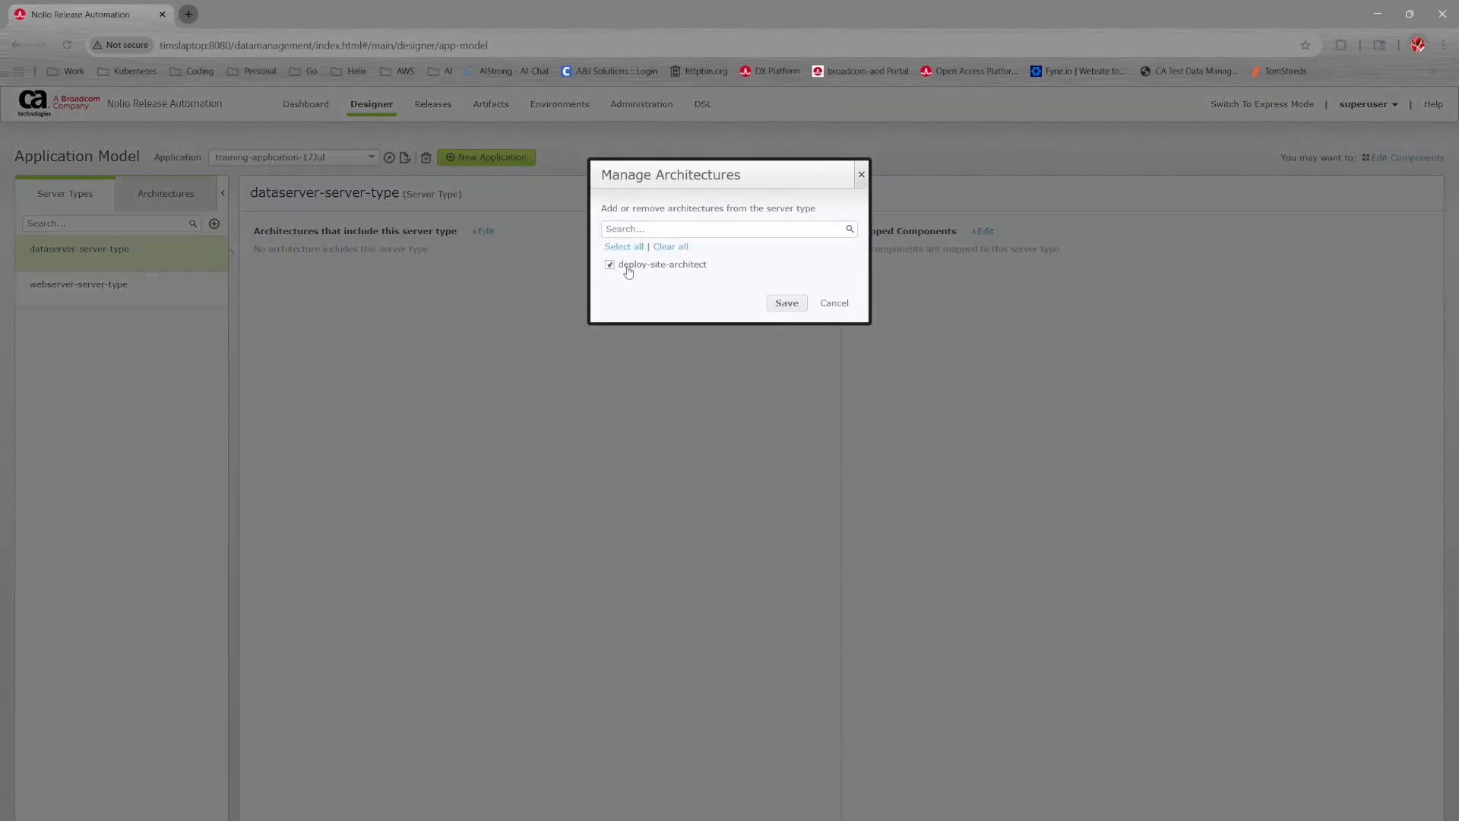
left_click(786, 303)
- Add webserver-server-type to the deploy-site-architect architecture
left_click(104, 294)
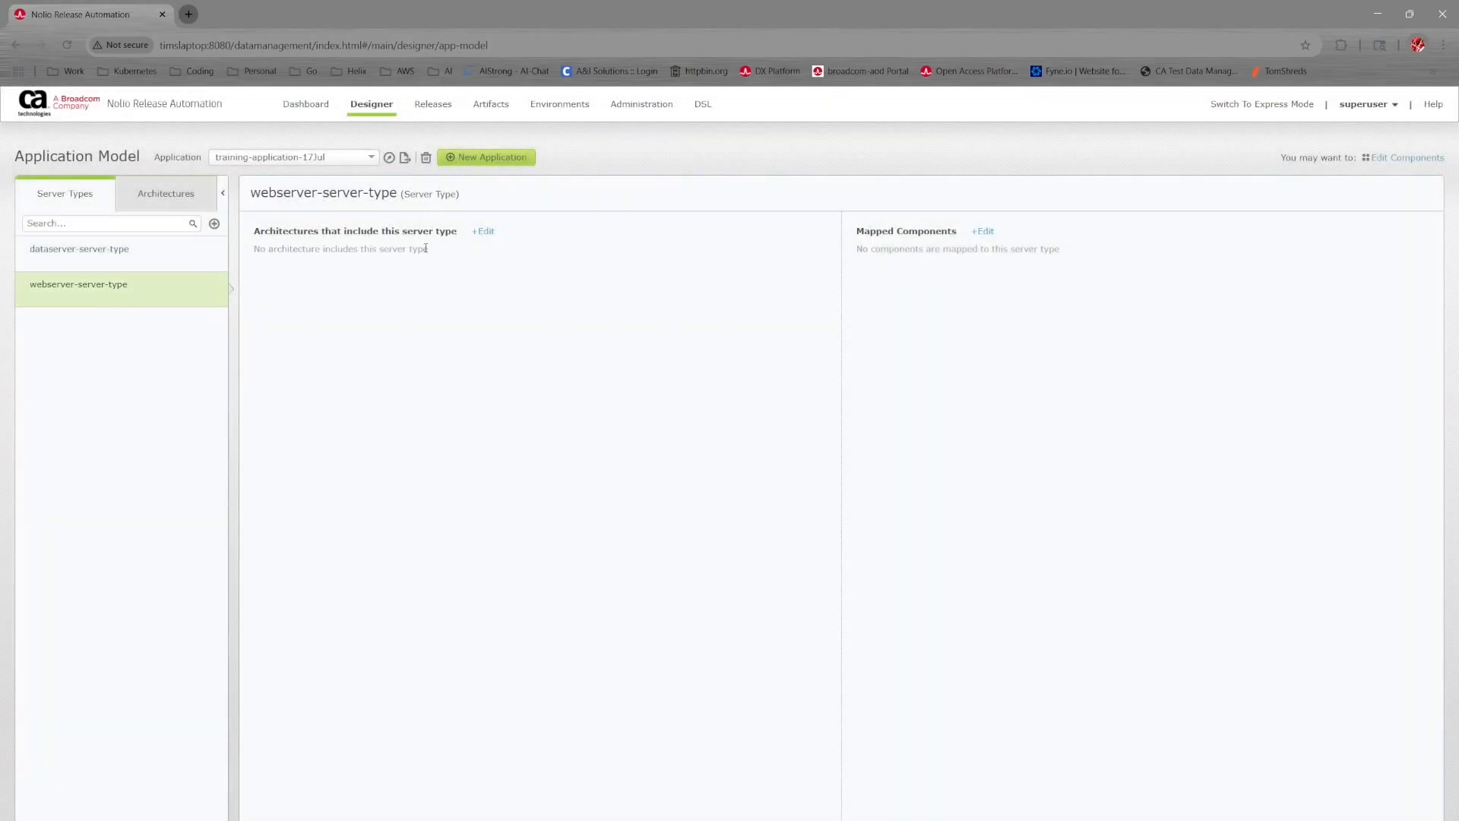
left_click(484, 231)
left_click(630, 272)
left_click(786, 290)
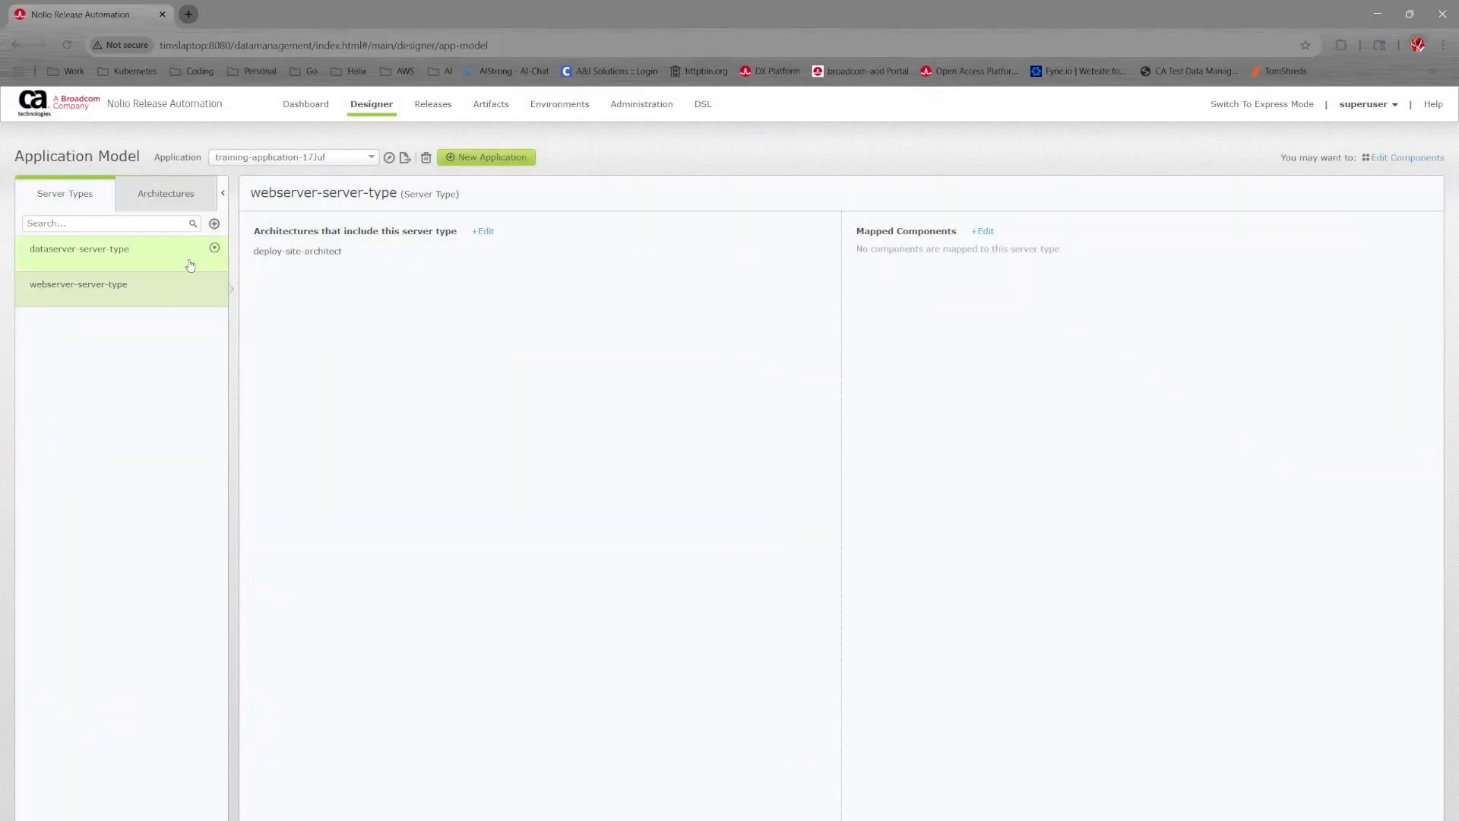
- Check the mapping between both server types and the deploy-site-architect architecture from each side of the application model
left_click(114, 262)
left_click(118, 280)
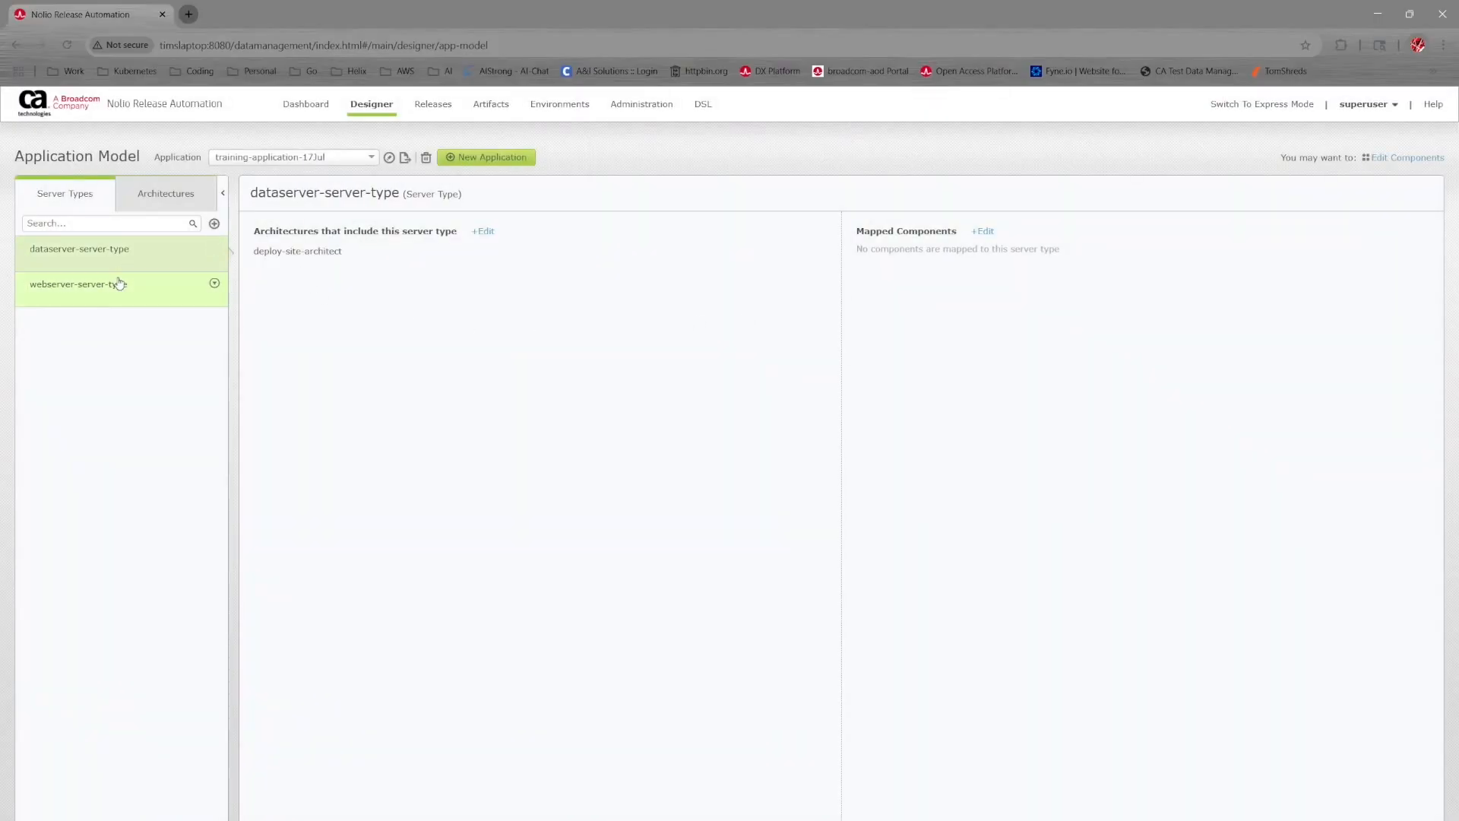
left_click(157, 197)
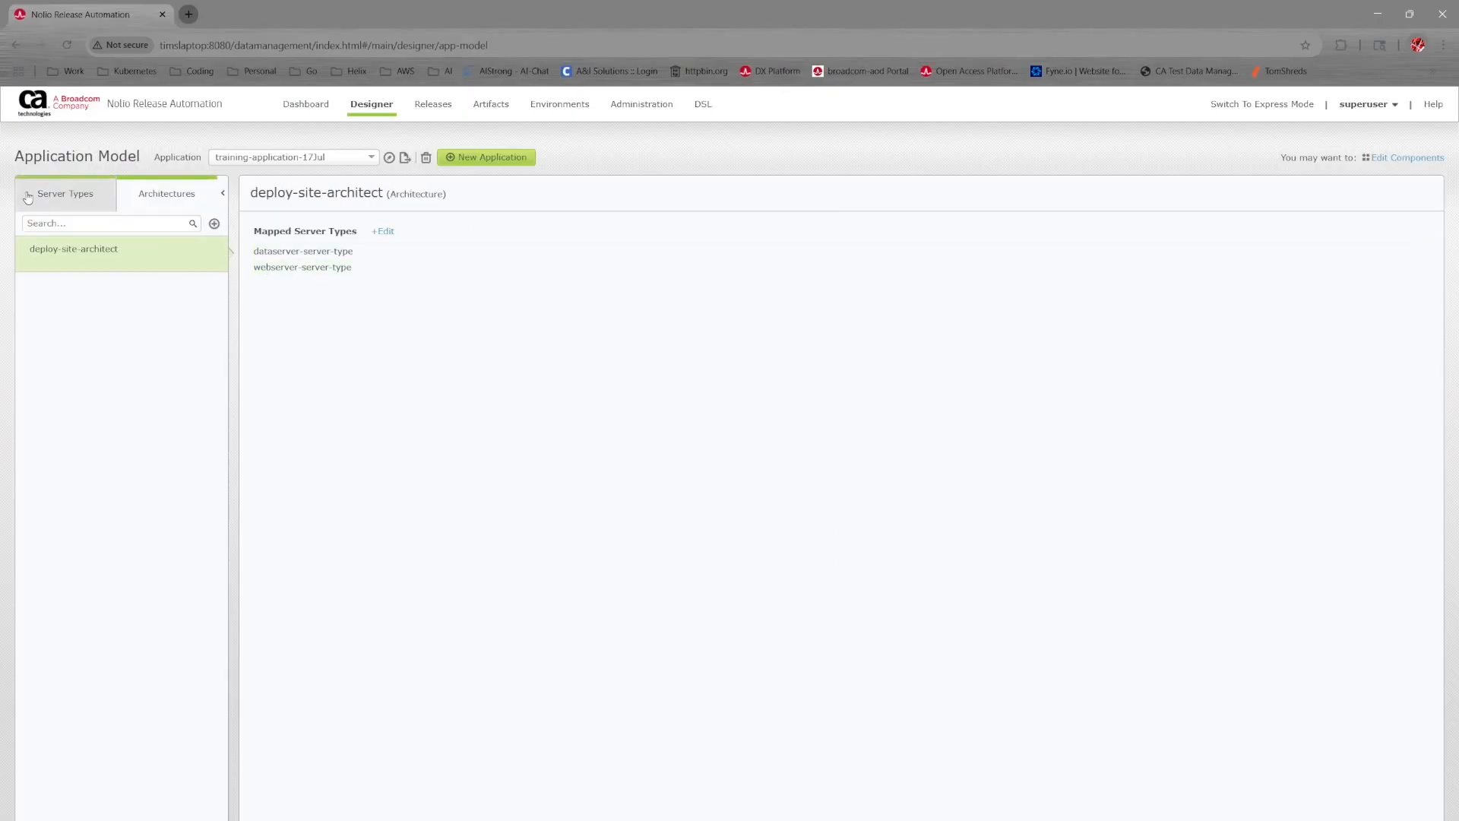
left_click(60, 196)
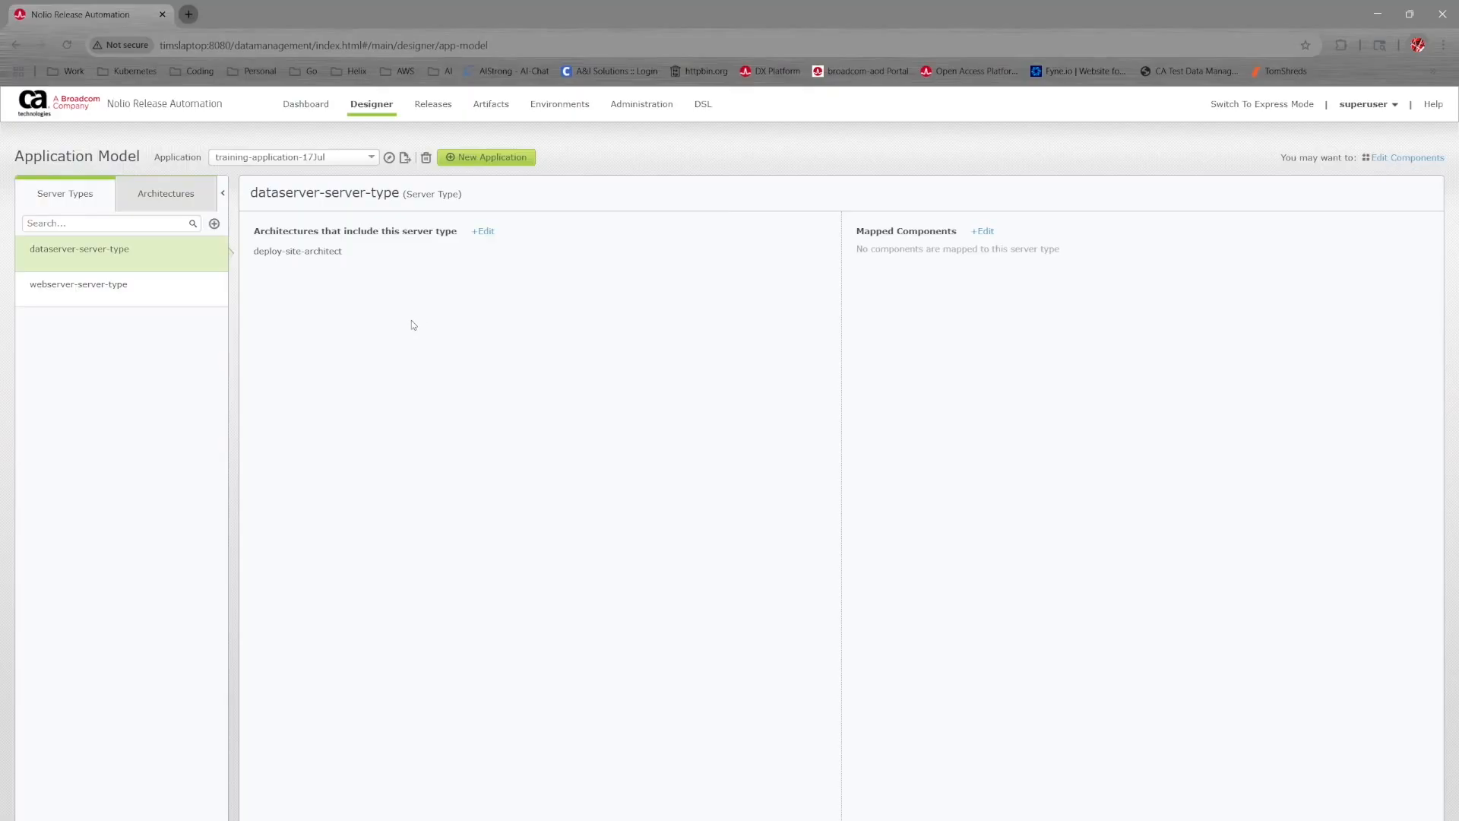
left_click(162, 189)
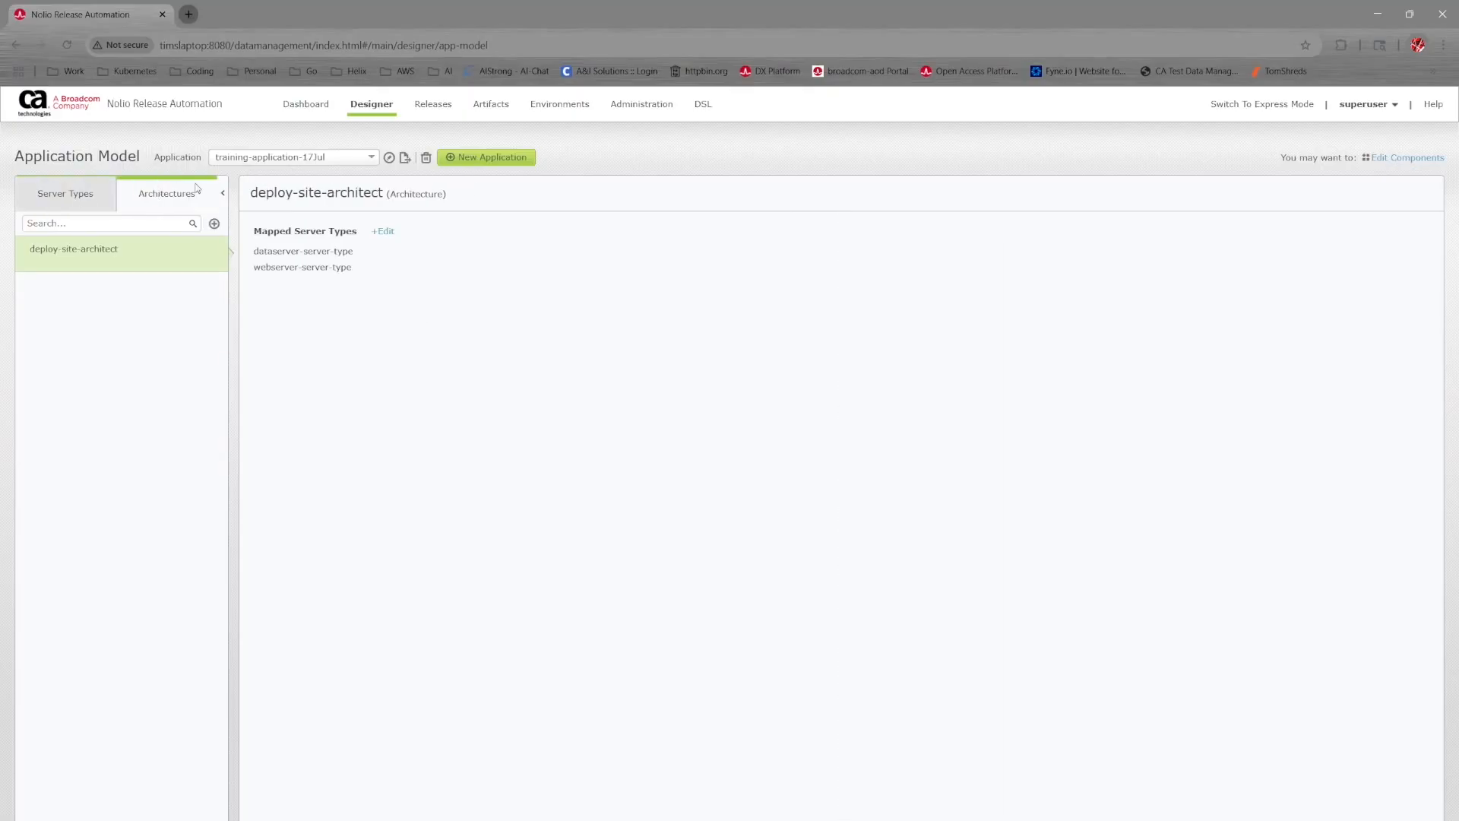
left_click(76, 195)
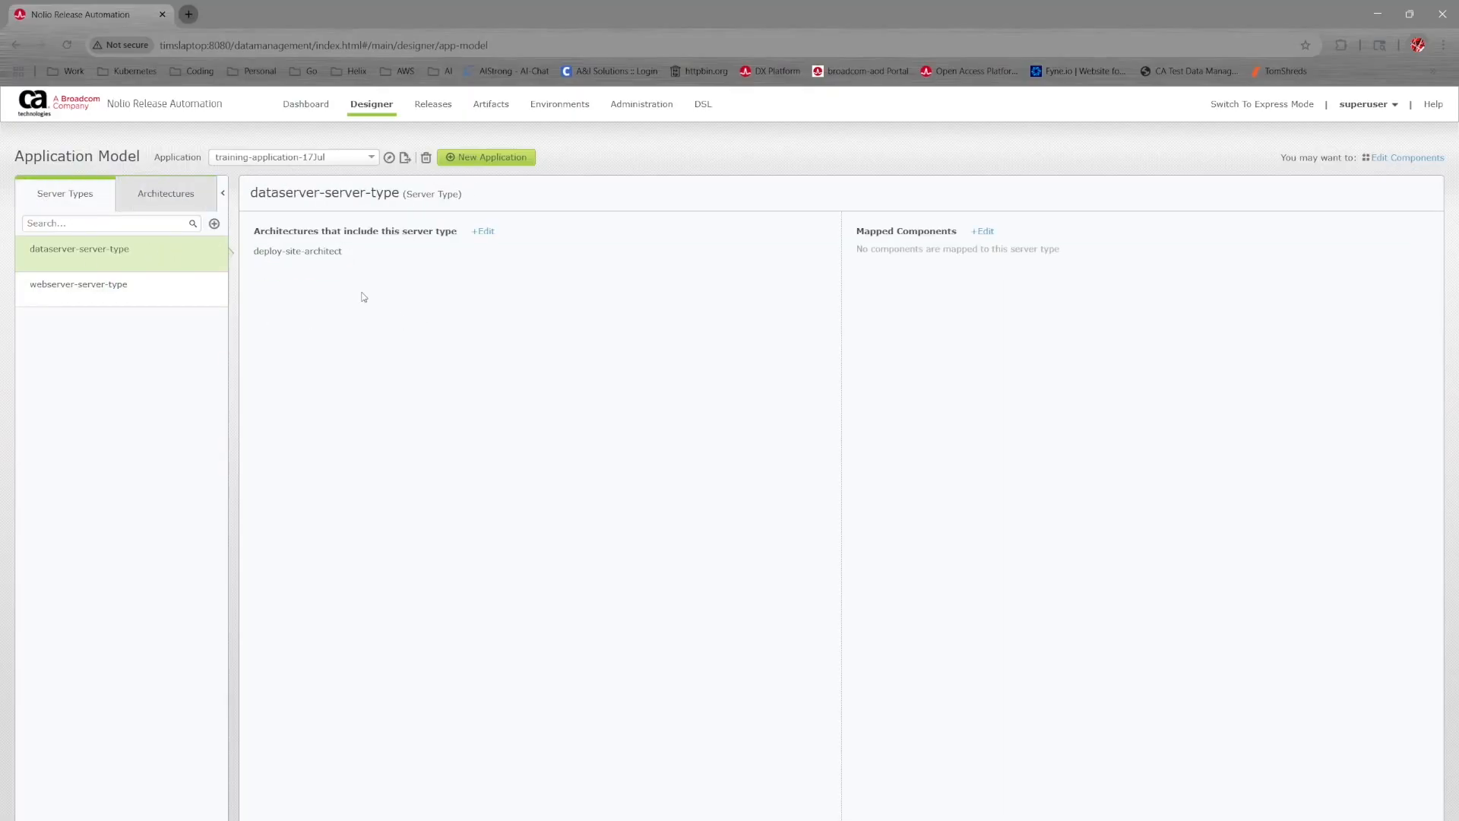
- Open Agent Assignment for deploy-site-environment and compare the available agents under the es_timslaptop group and All Groups
mouse_move(567, 110)
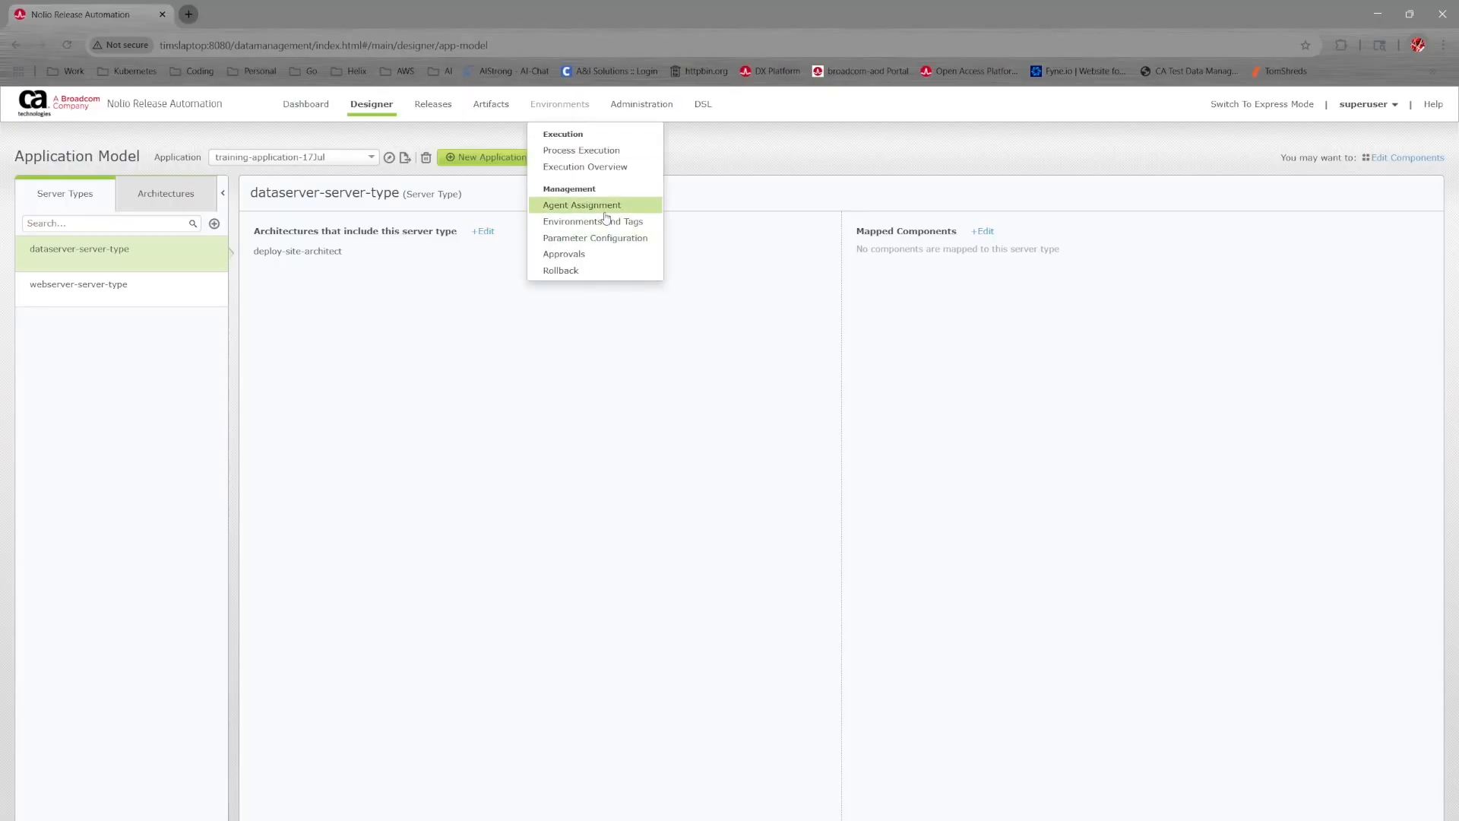
left_click(602, 220)
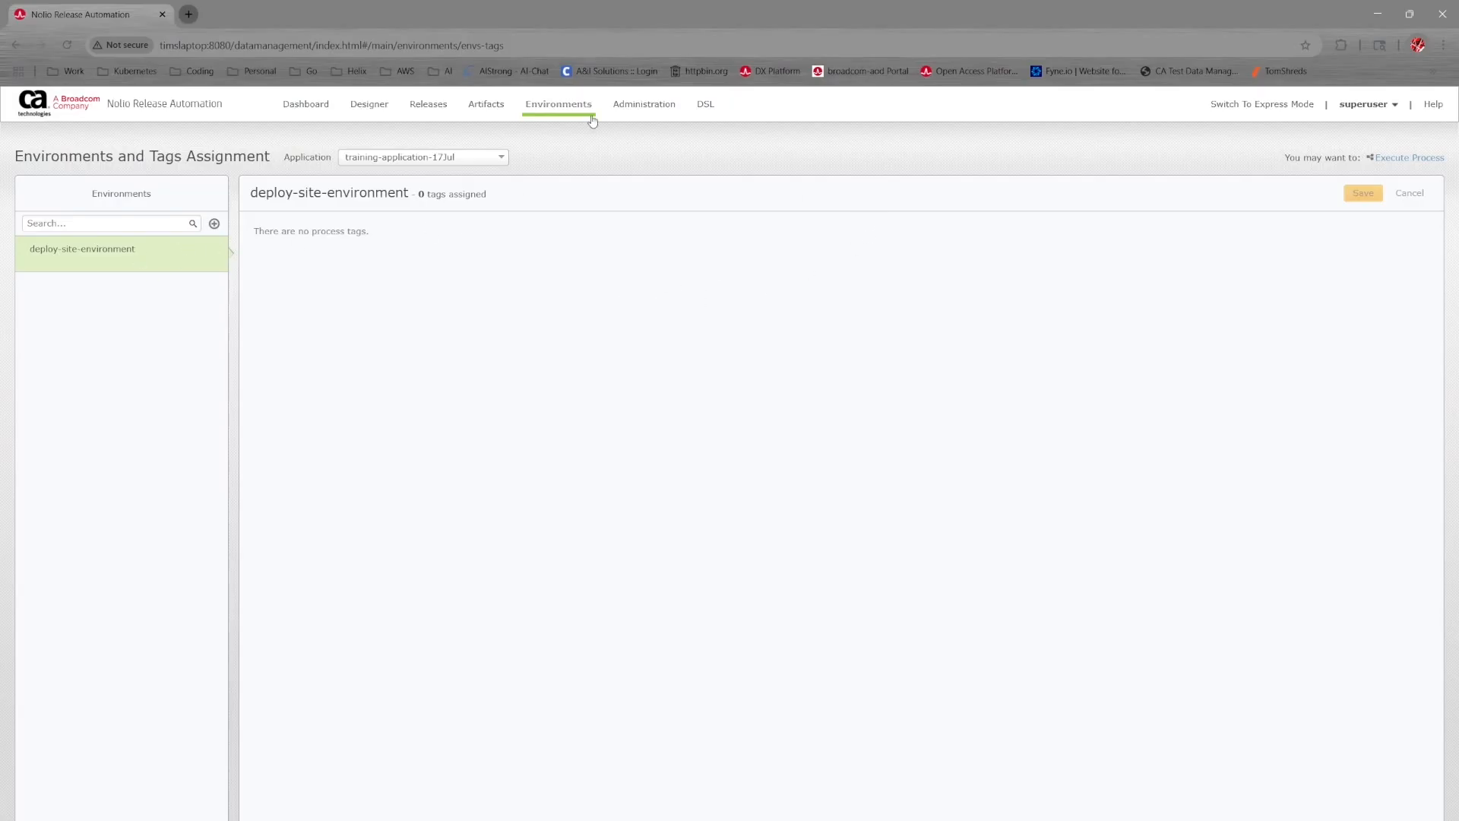
mouse_move(583, 106)
left_click(614, 205)
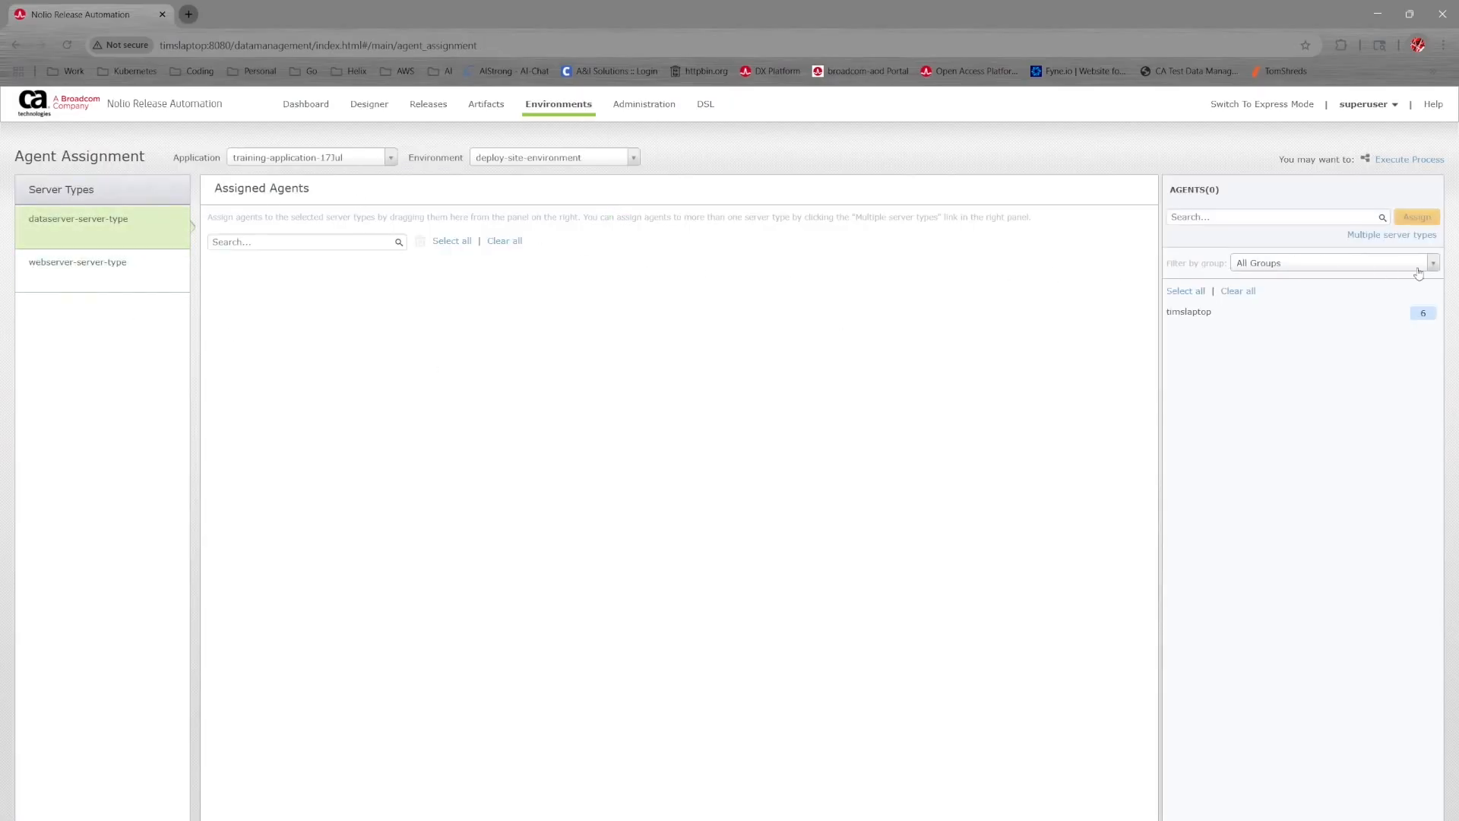
left_click(1292, 264)
left_click(1281, 315)
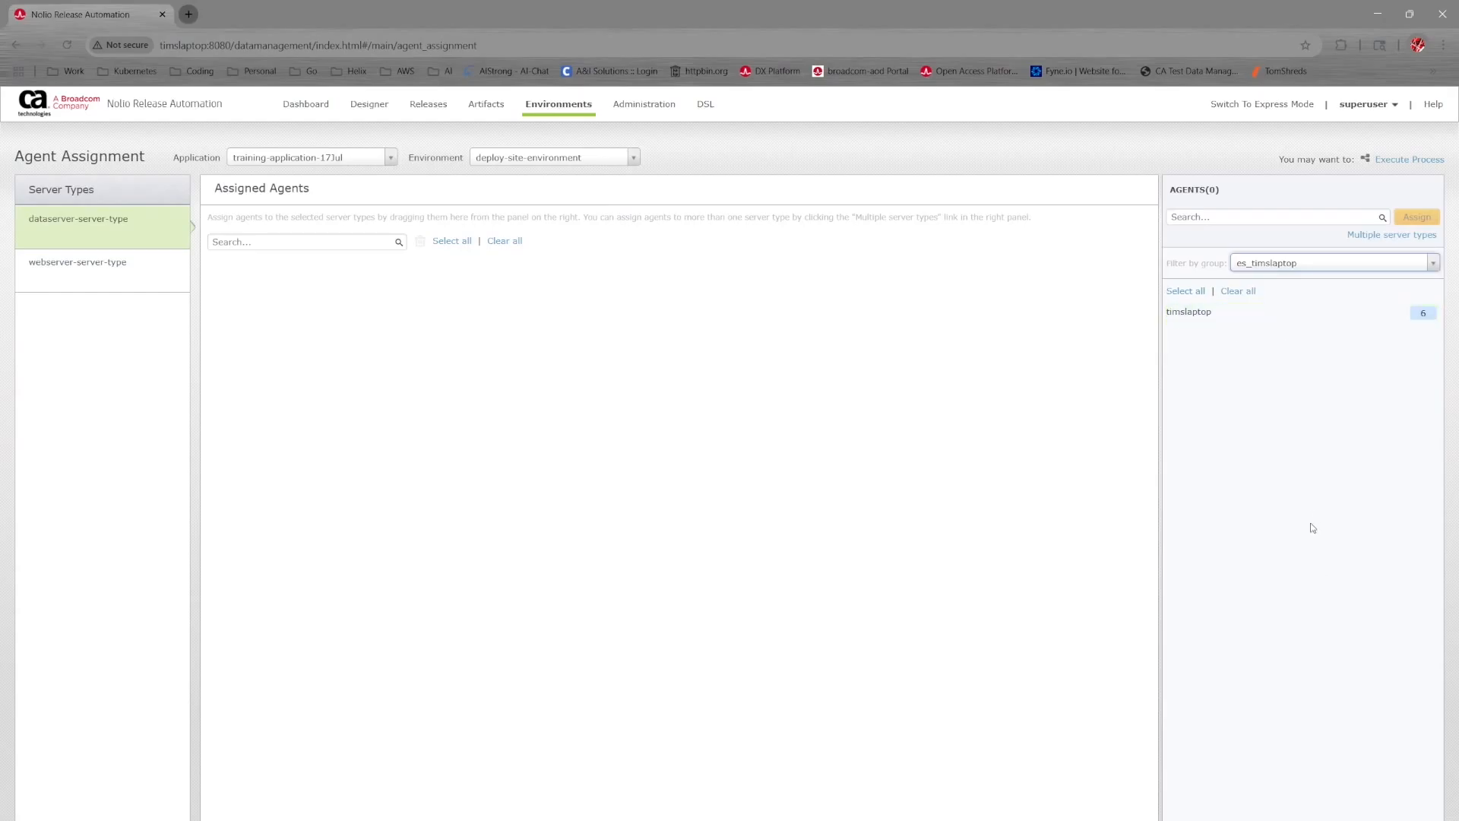
left_click(1310, 267)
left_click(1283, 301)
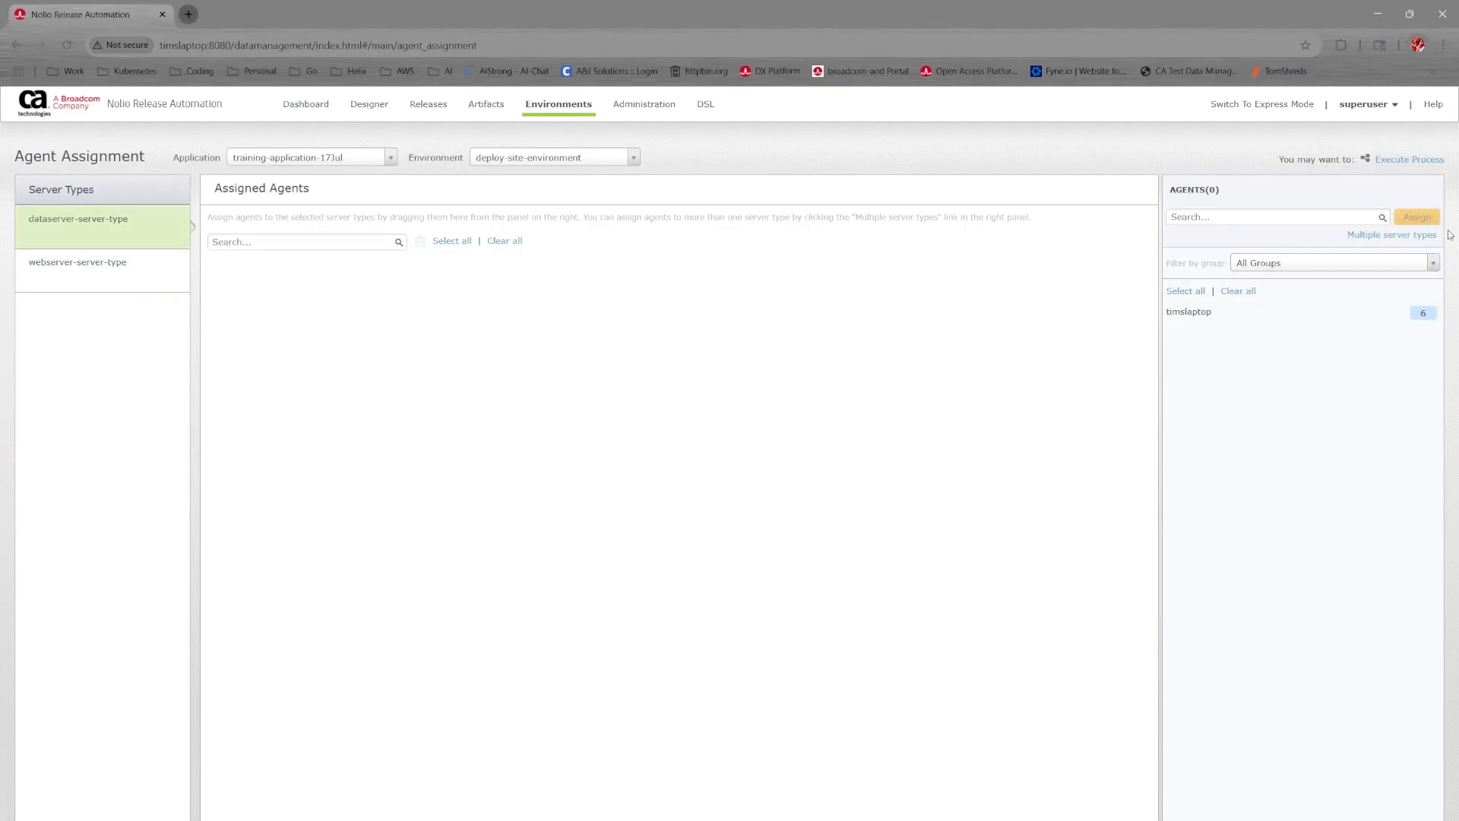
- Assign the timslaptop agent to dataserver-server-type and to webserver-server-type in deploy-site-environment
left_click(1192, 313)
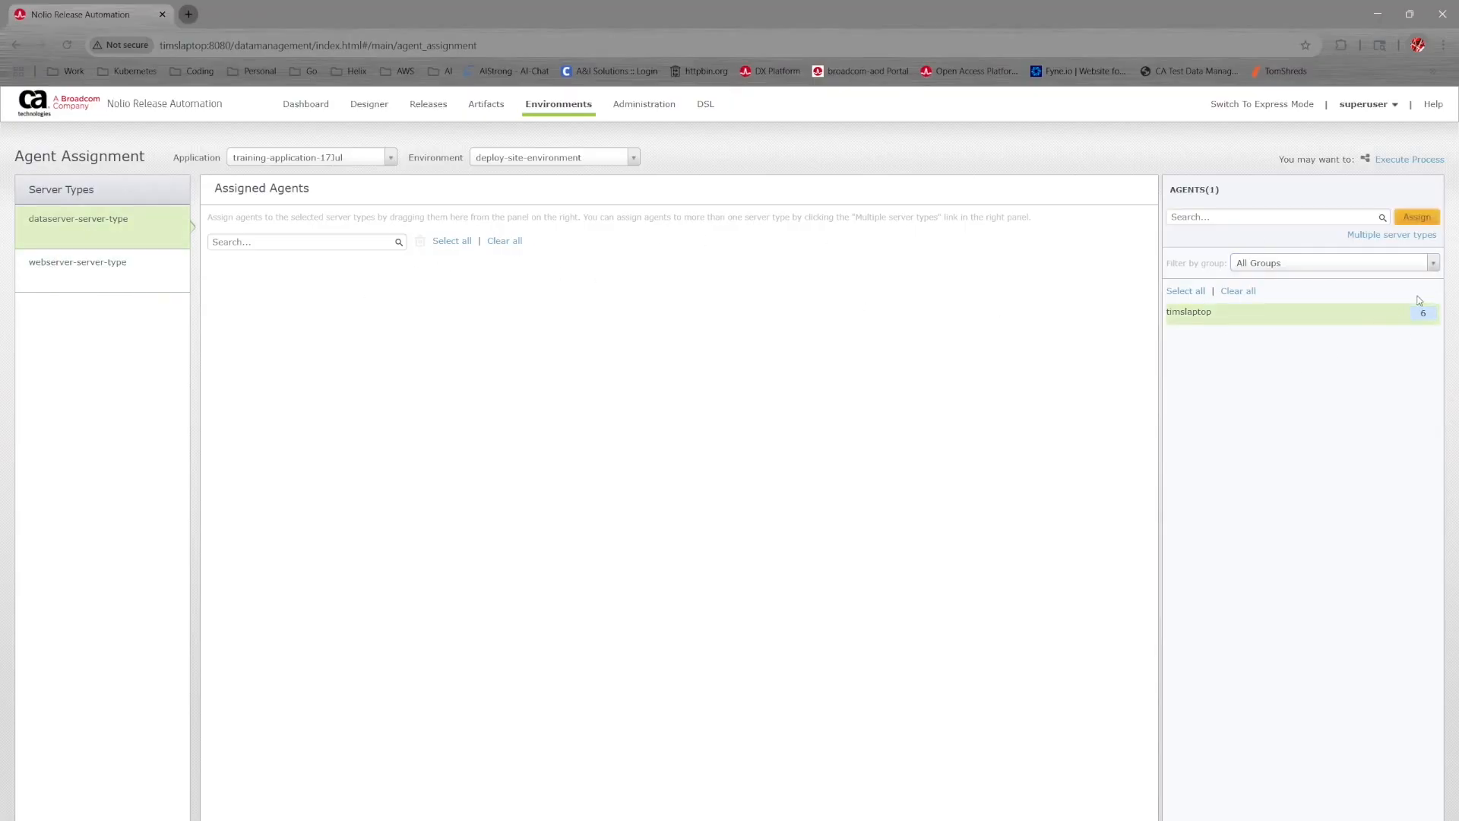
left_click(1428, 219)
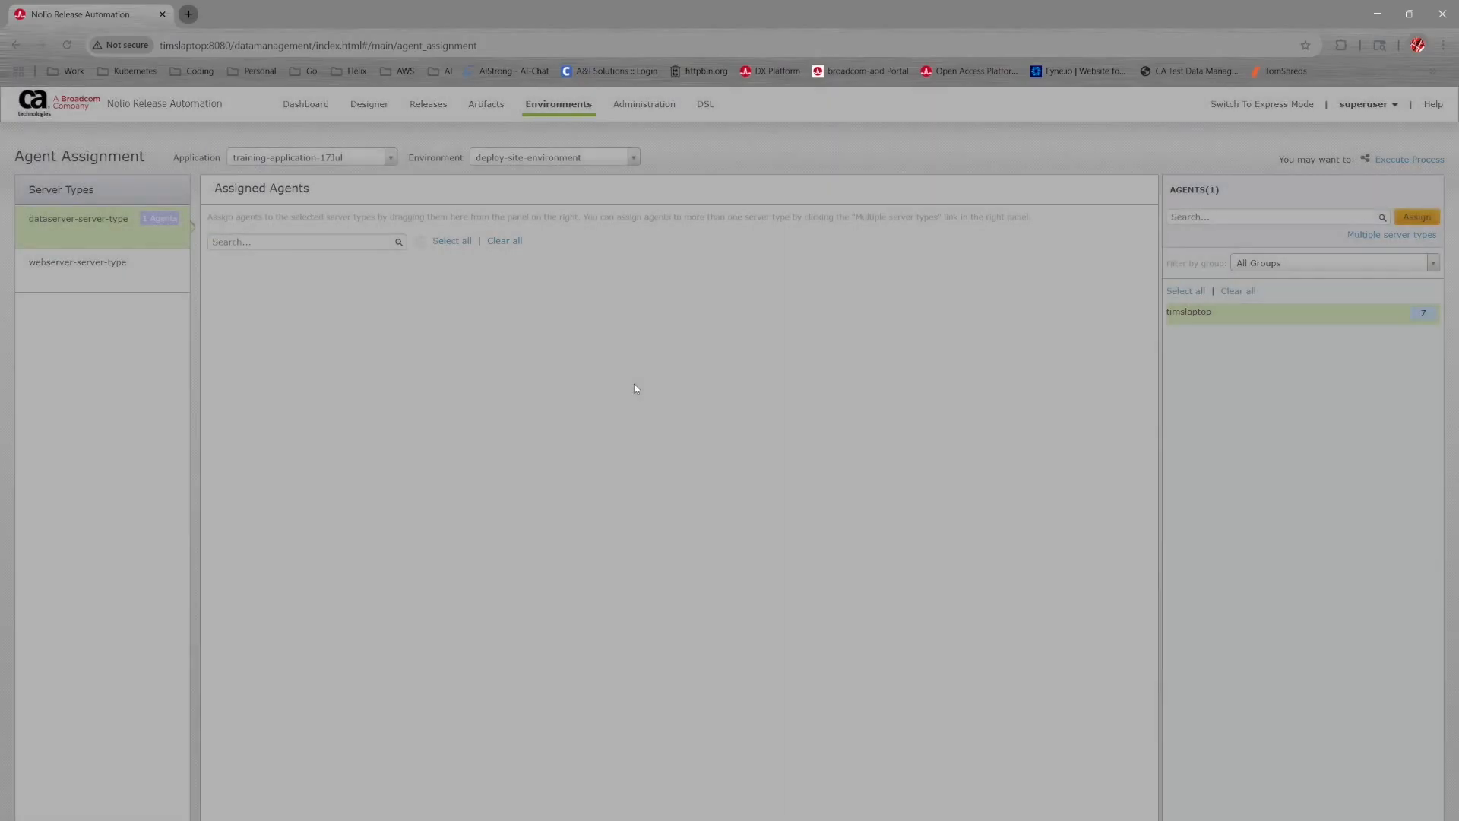
left_click(44, 268)
left_click(1268, 319)
left_click(1181, 314)
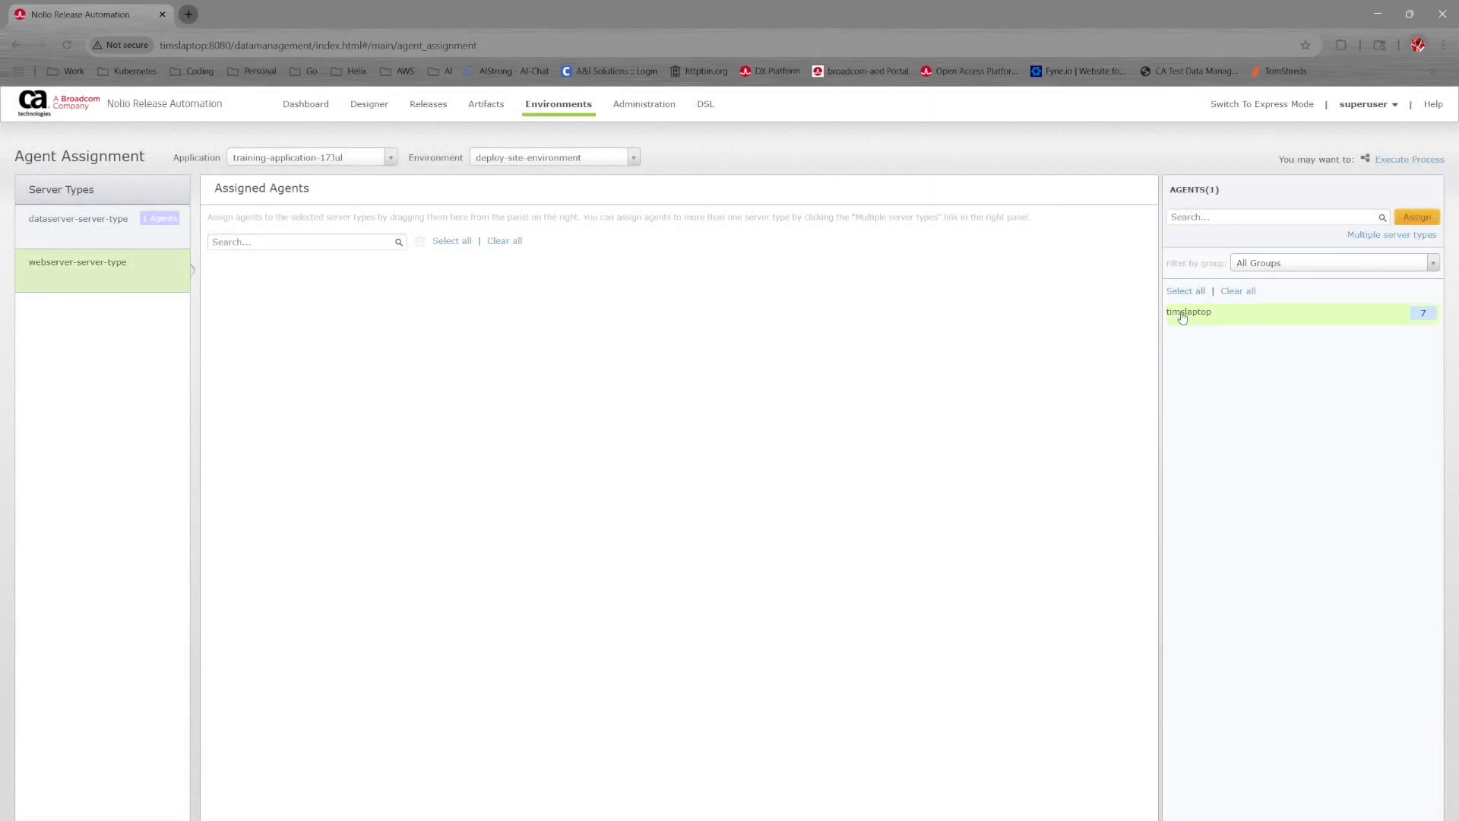
left_click(1416, 217)
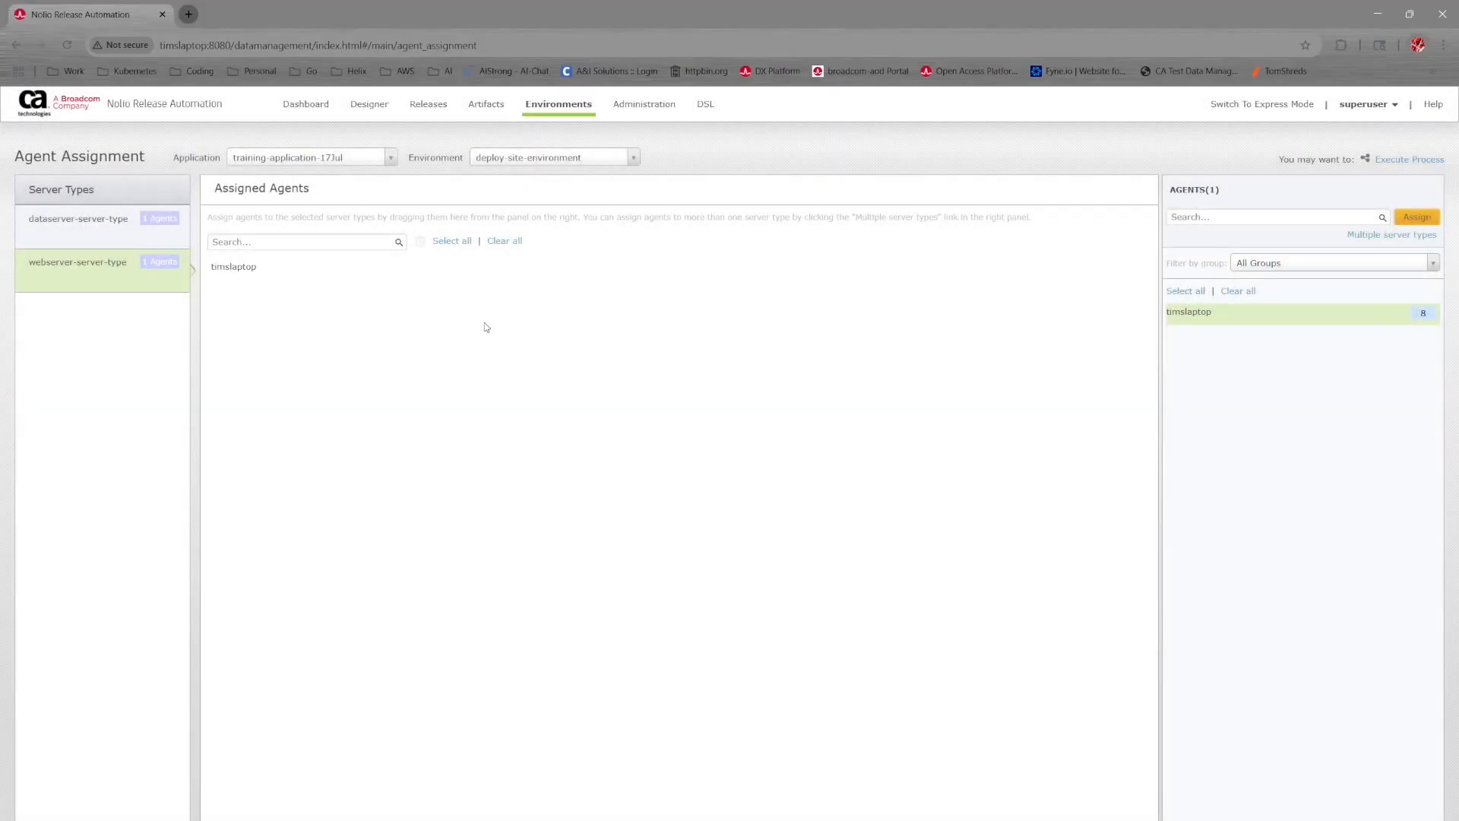
- Review the agents assigned to dataserver-server-type and webserver-server-type
left_click(113, 218)
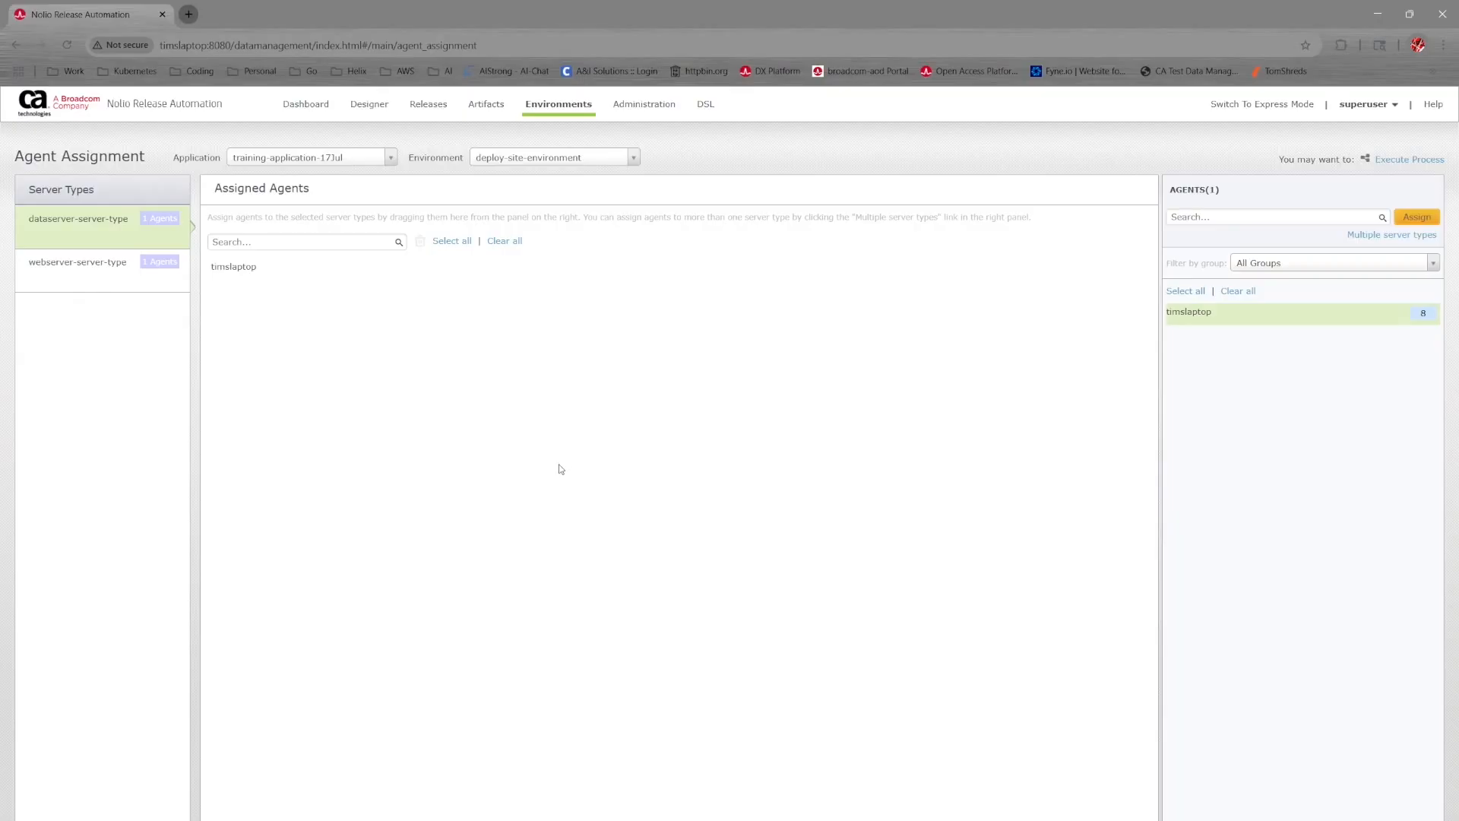
left_click(117, 271)
left_click(128, 225)
left_click(120, 269)
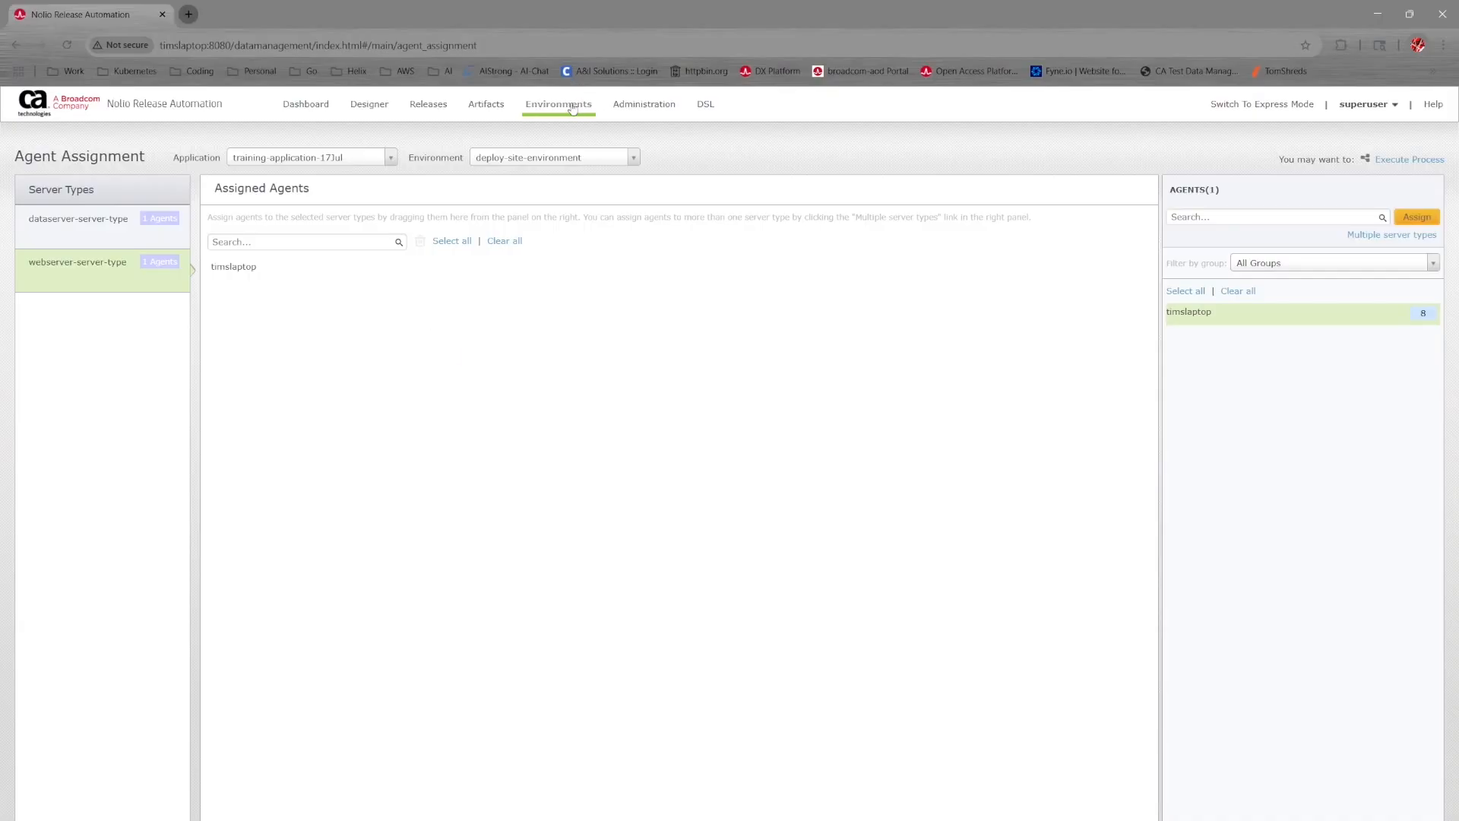
- Create an agent group named website-server-agents in Agent Groups Management and add the timslaptop agent to it
mouse_move(575, 107)
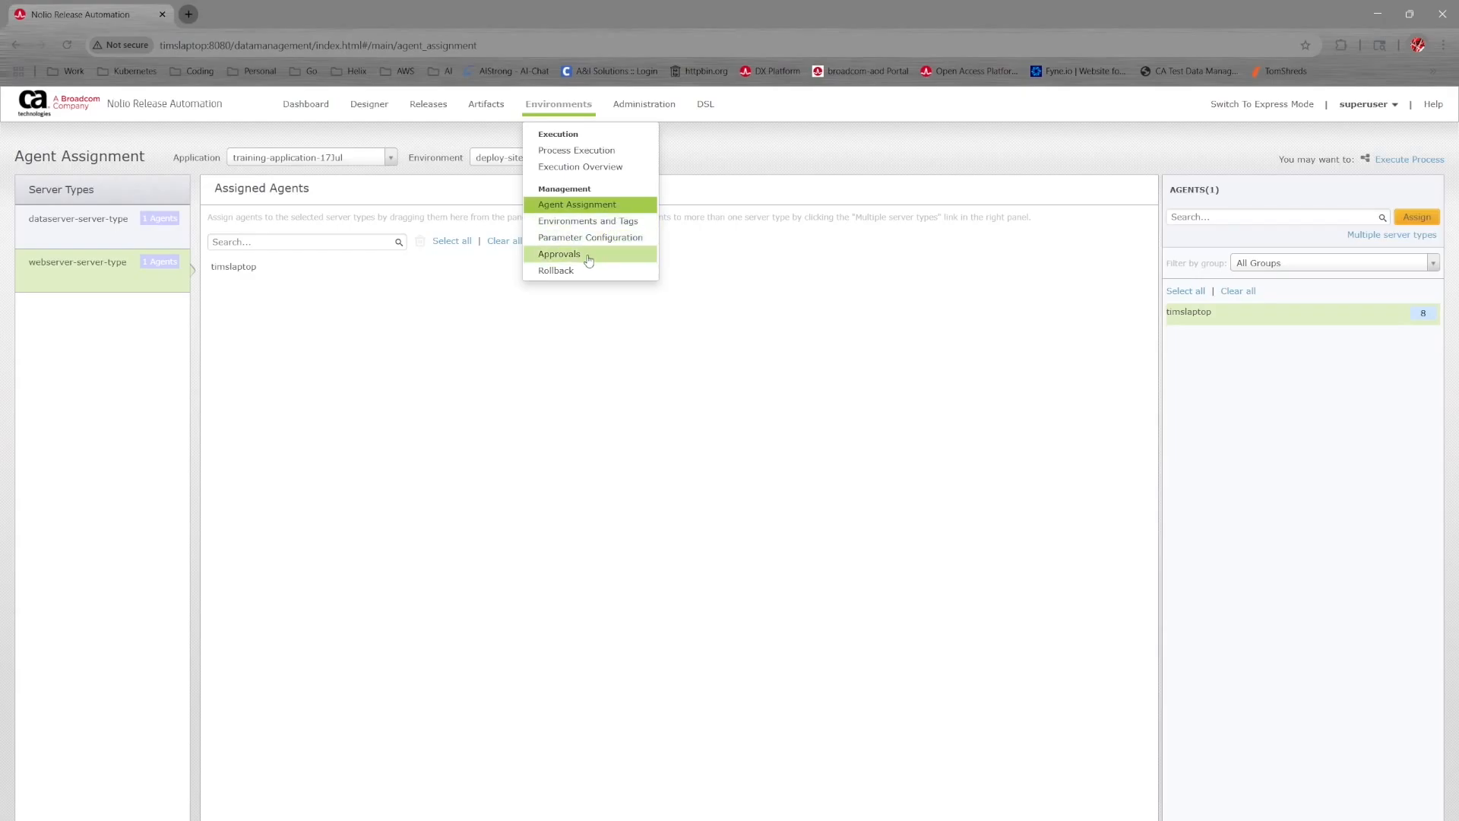
mouse_move(646, 114)
left_click(686, 155)
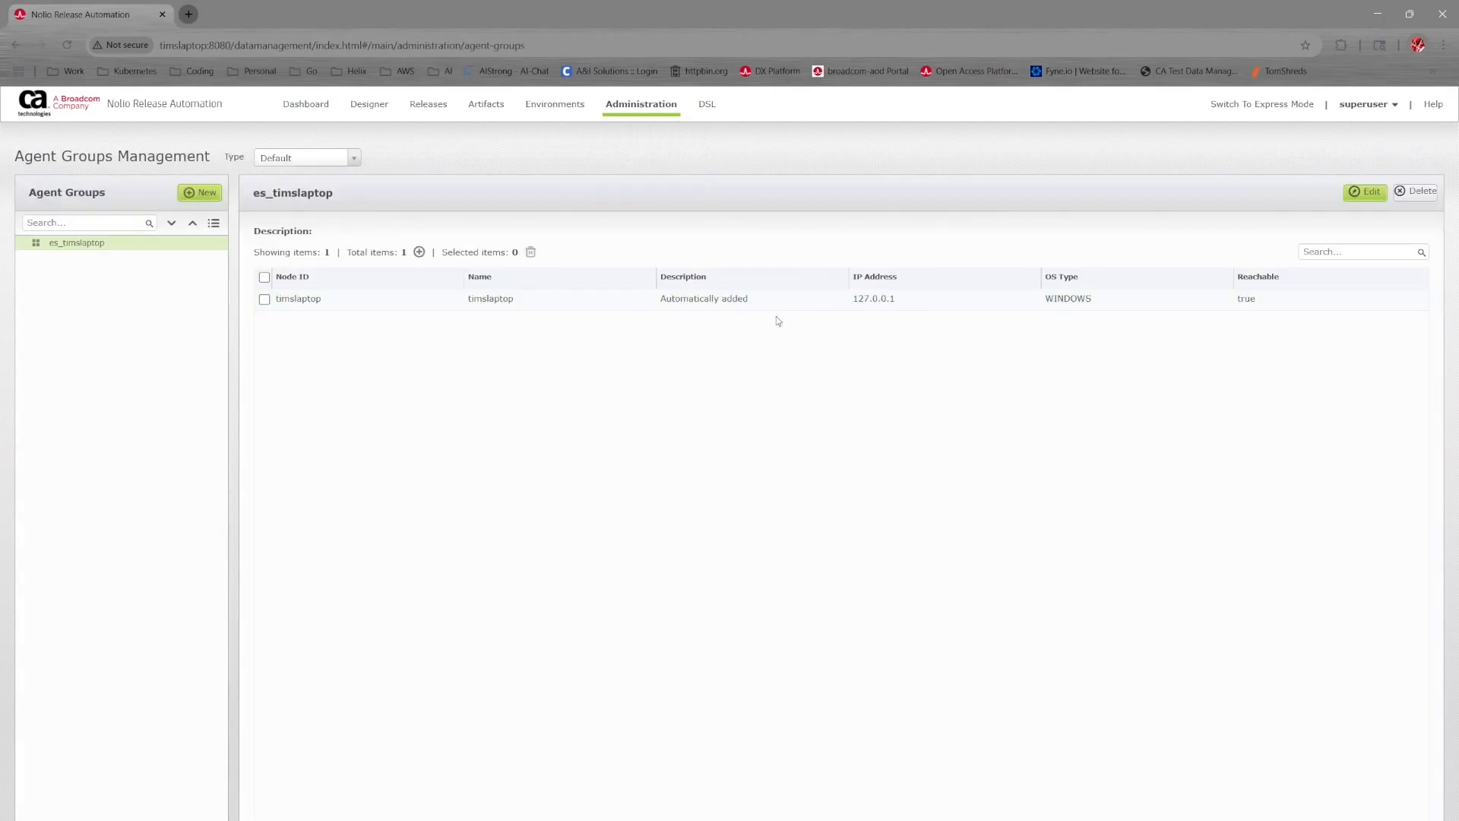
left_click(210, 193)
left_click(609, 218)
type("website-server-agents")
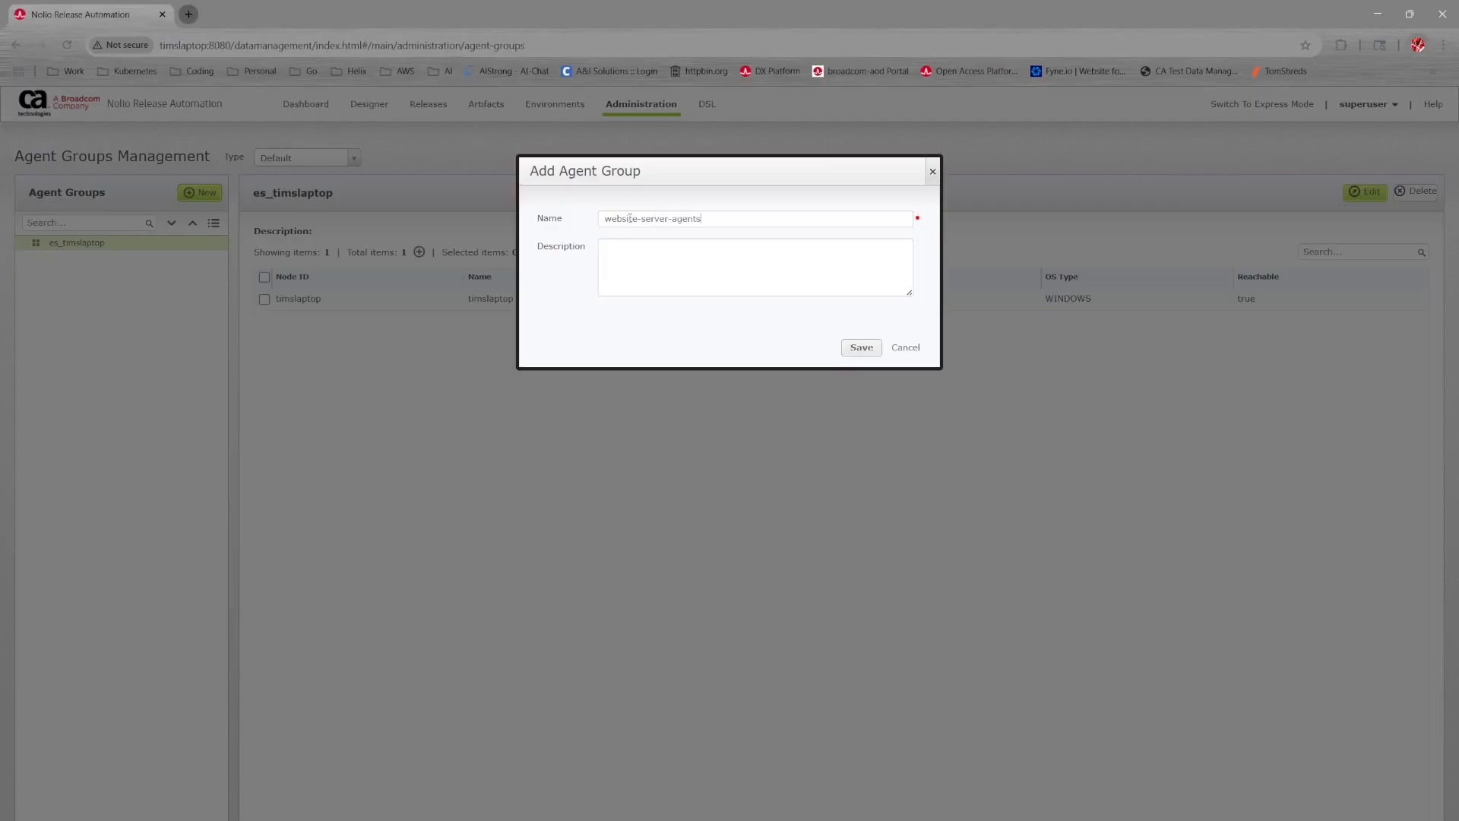
left_click(850, 349)
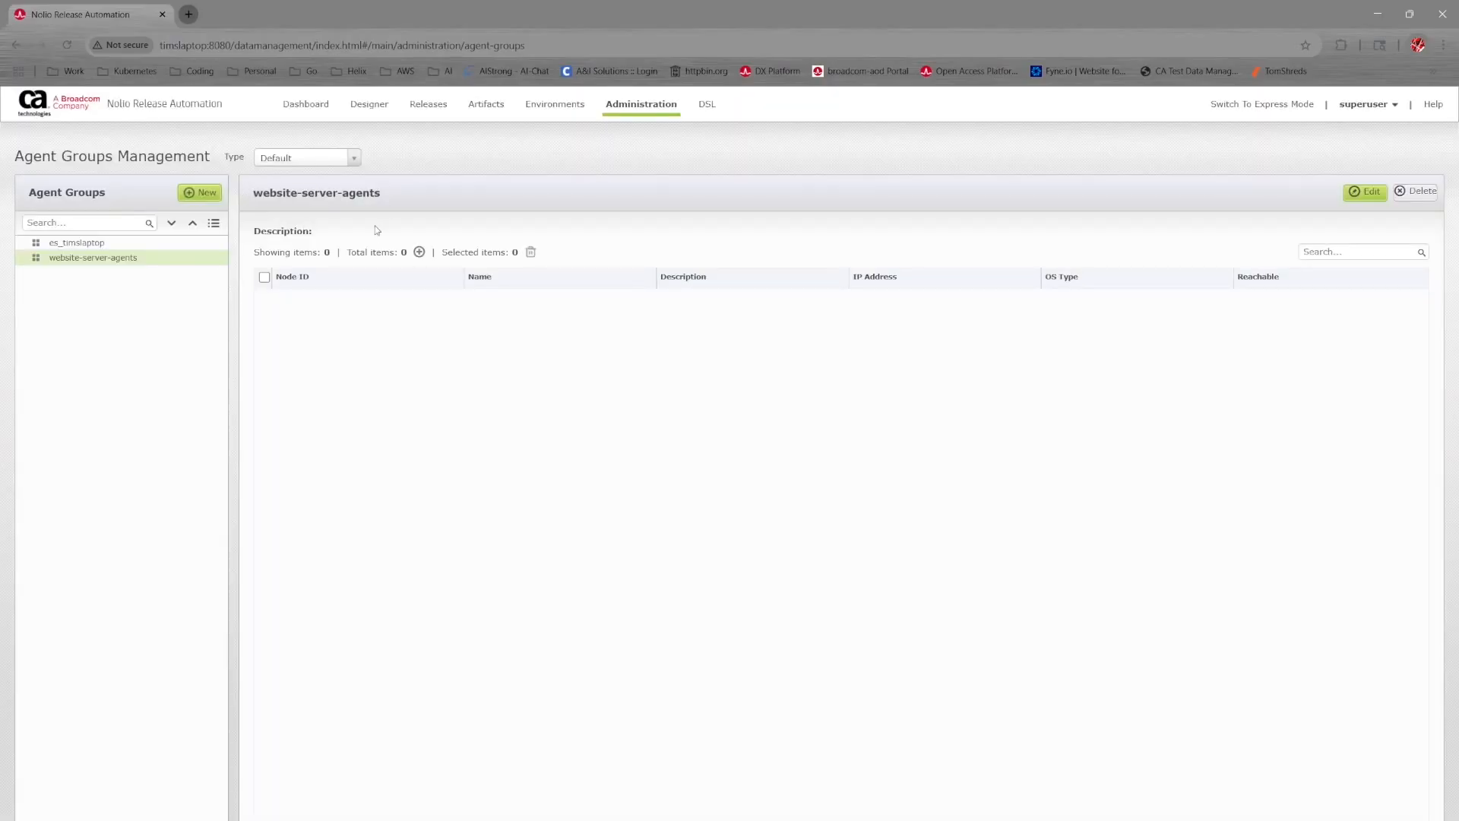
left_click(418, 252)
left_click(539, 252)
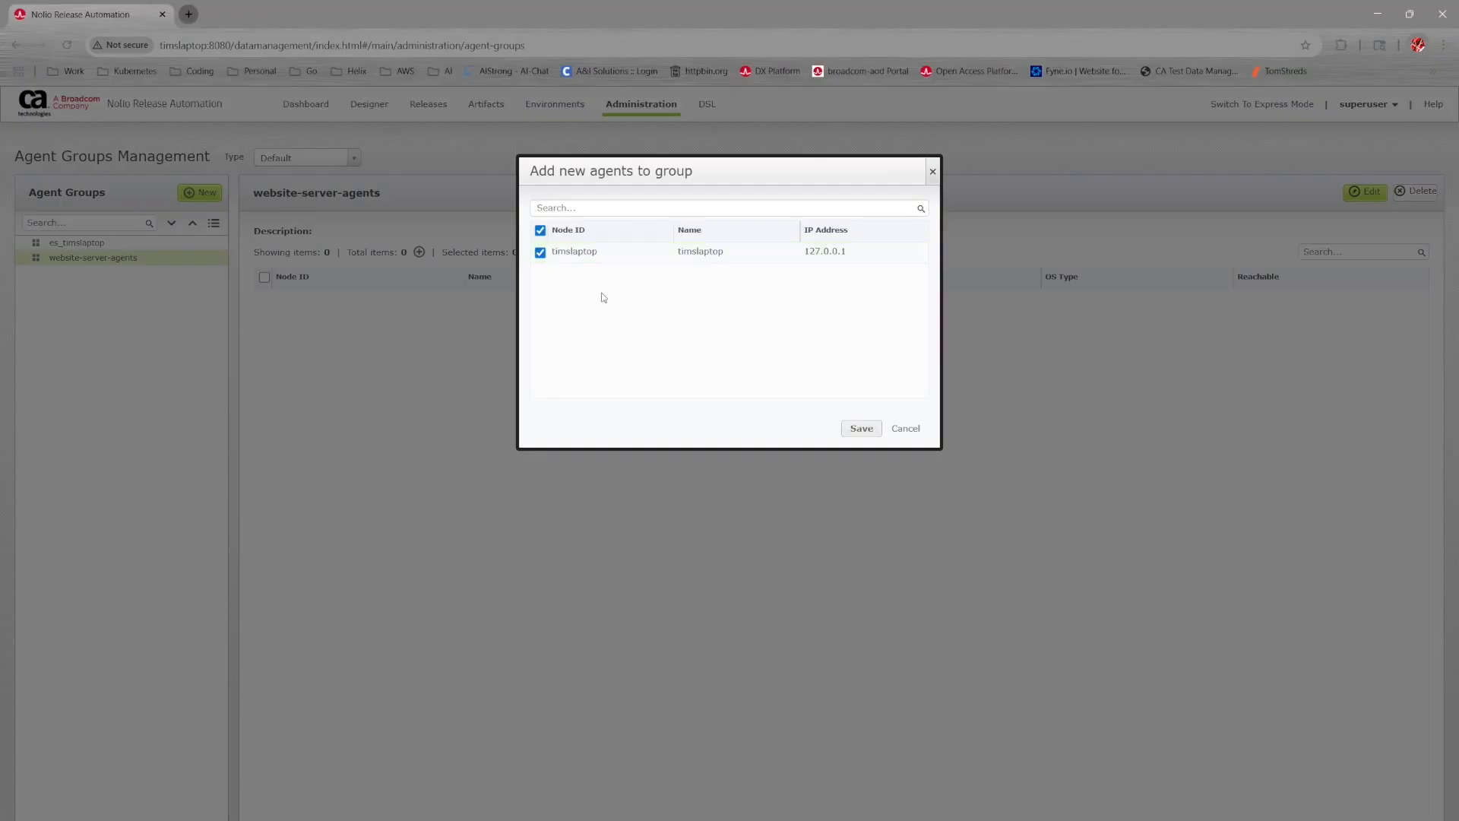
left_click(853, 430)
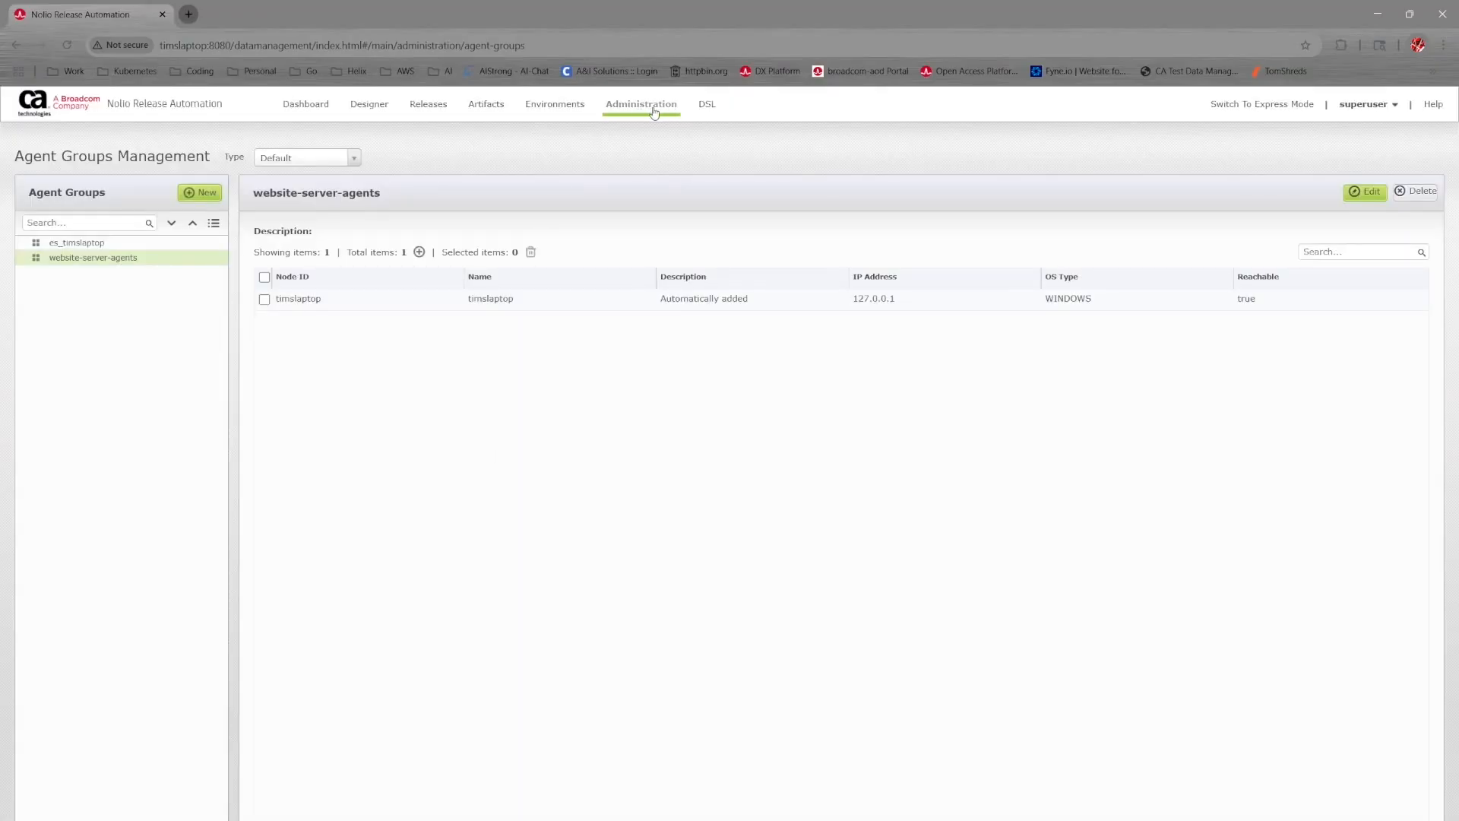
- Create an agent group named dataserver-agents and add the timslaptop agent to it
left_click(207, 192)
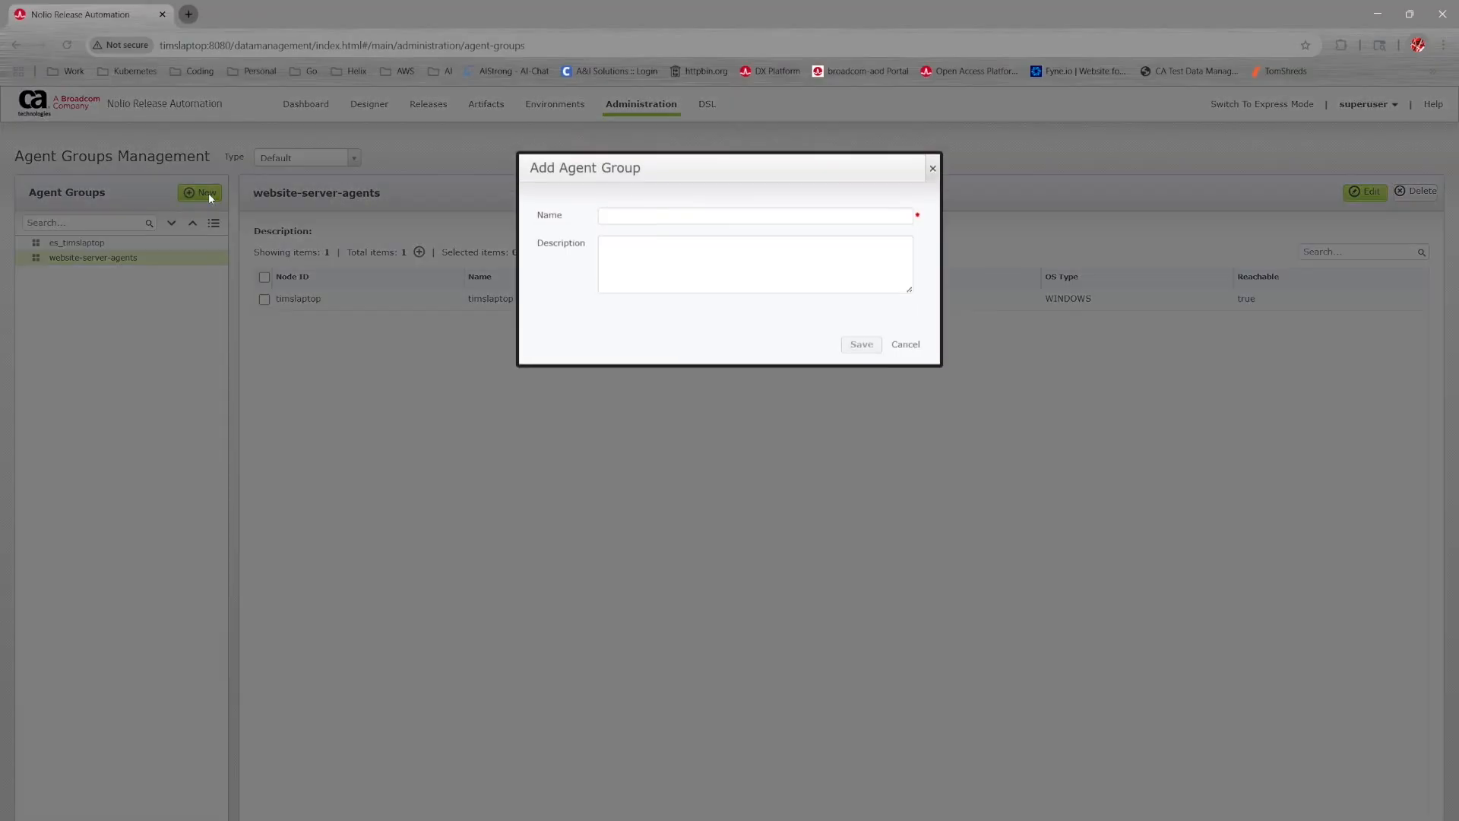
left_click(612, 220)
type("dataserver-agents")
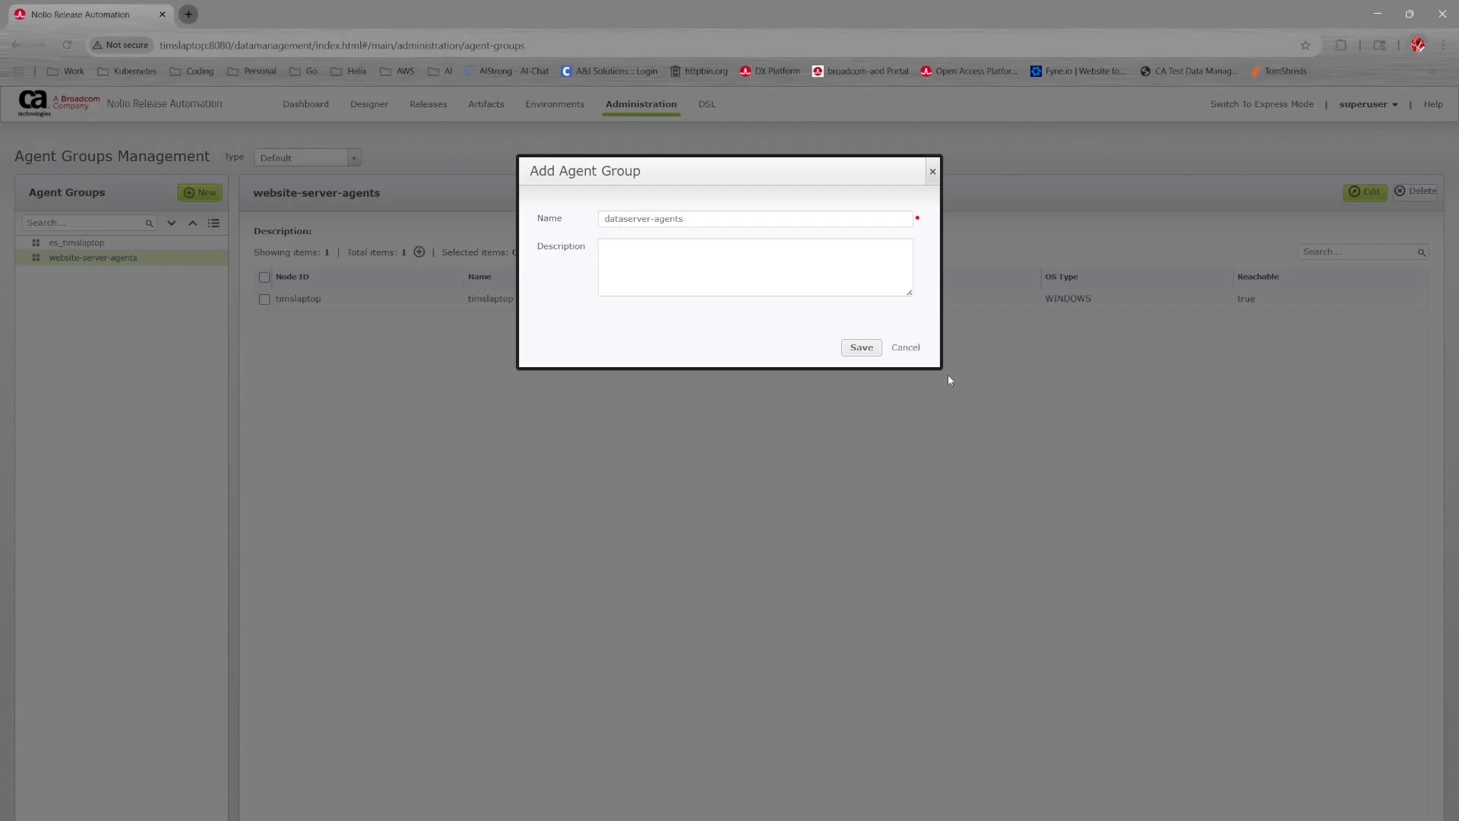
left_click(861, 347)
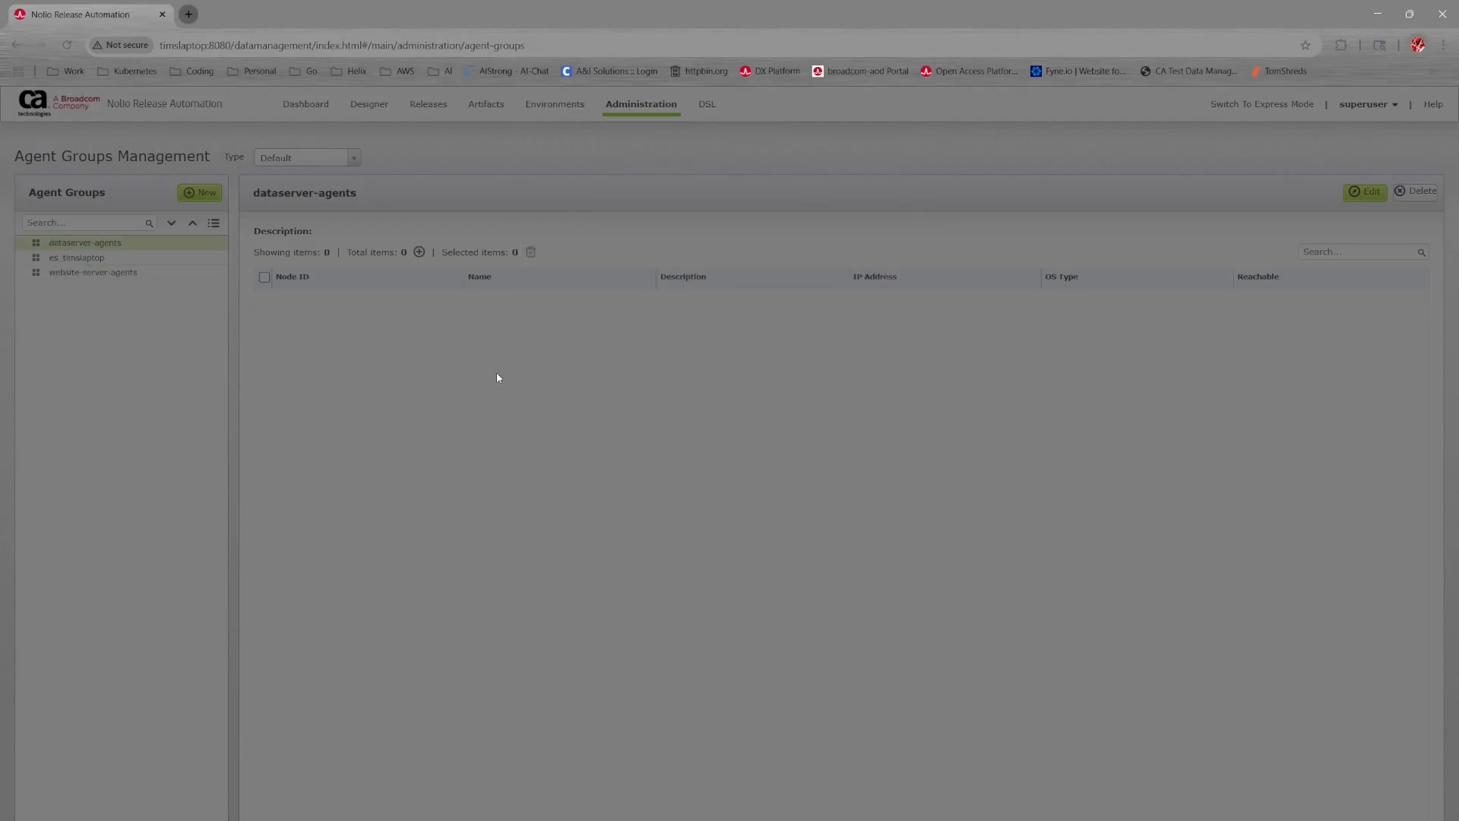
left_click(419, 252)
left_click(540, 252)
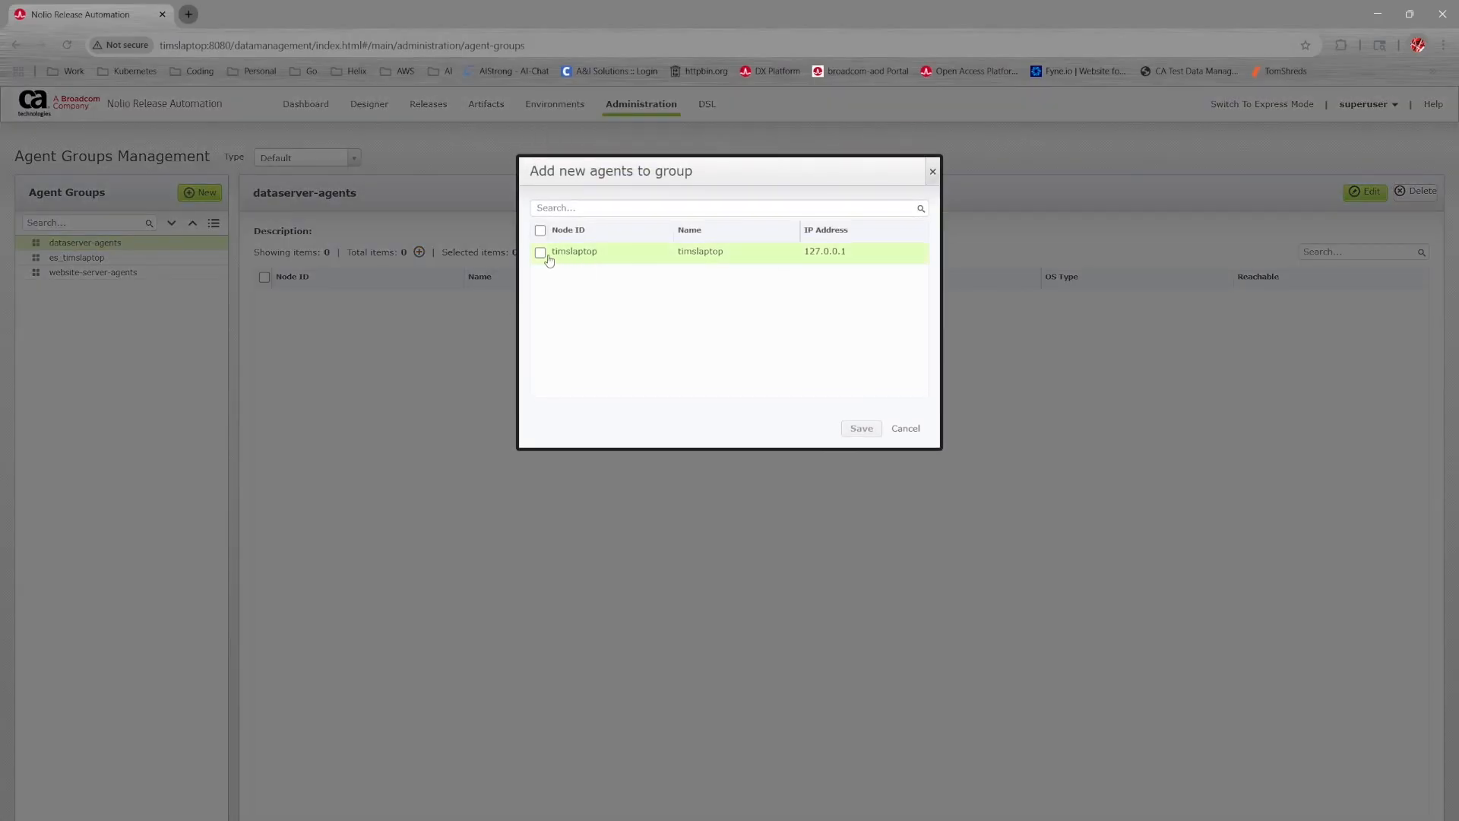
left_click(860, 431)
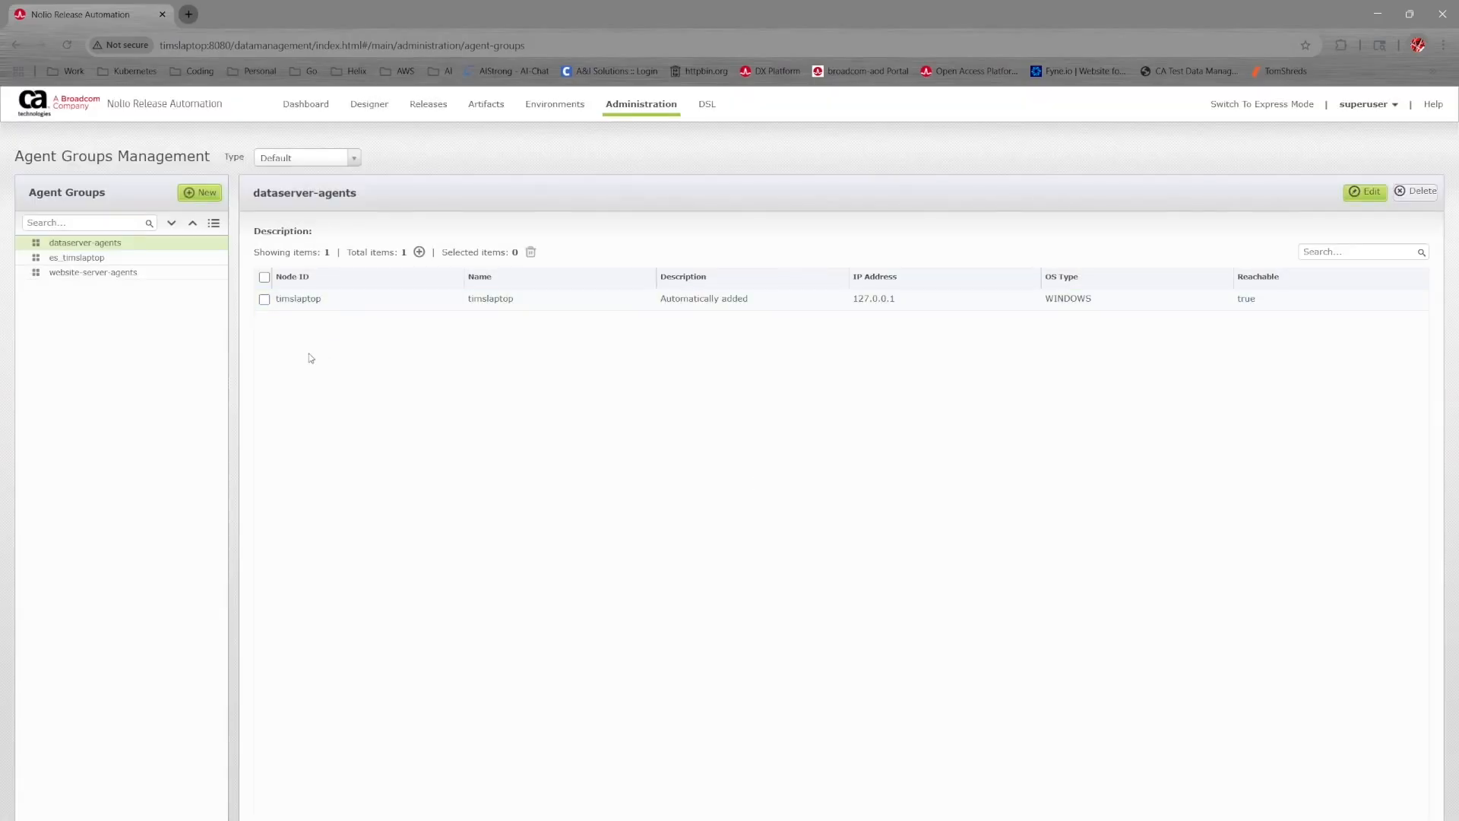
- Return to Agent Assignment and remove the timslaptop agent from dataserver-server-type
mouse_move(564, 103)
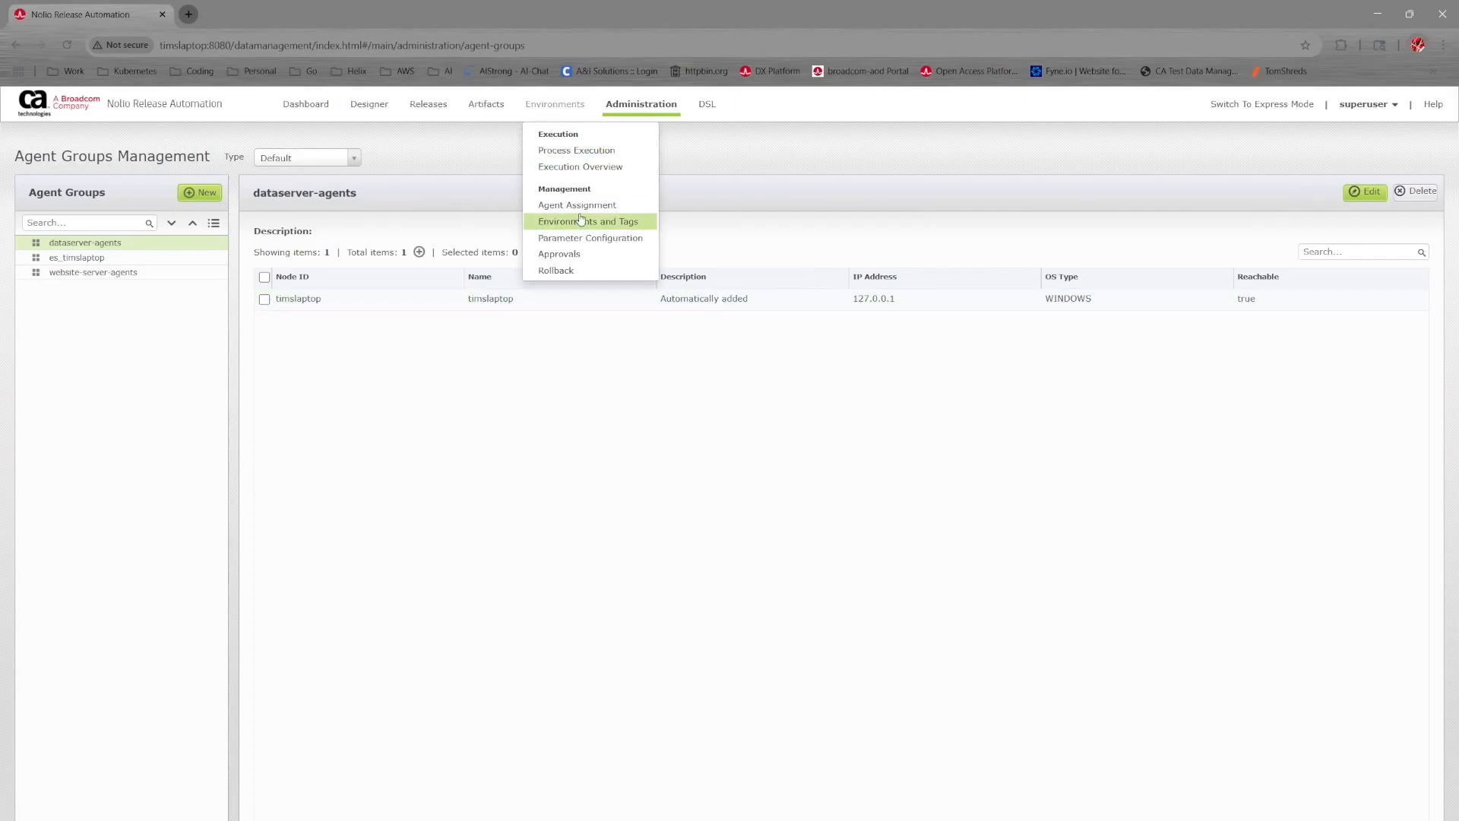
left_click(585, 204)
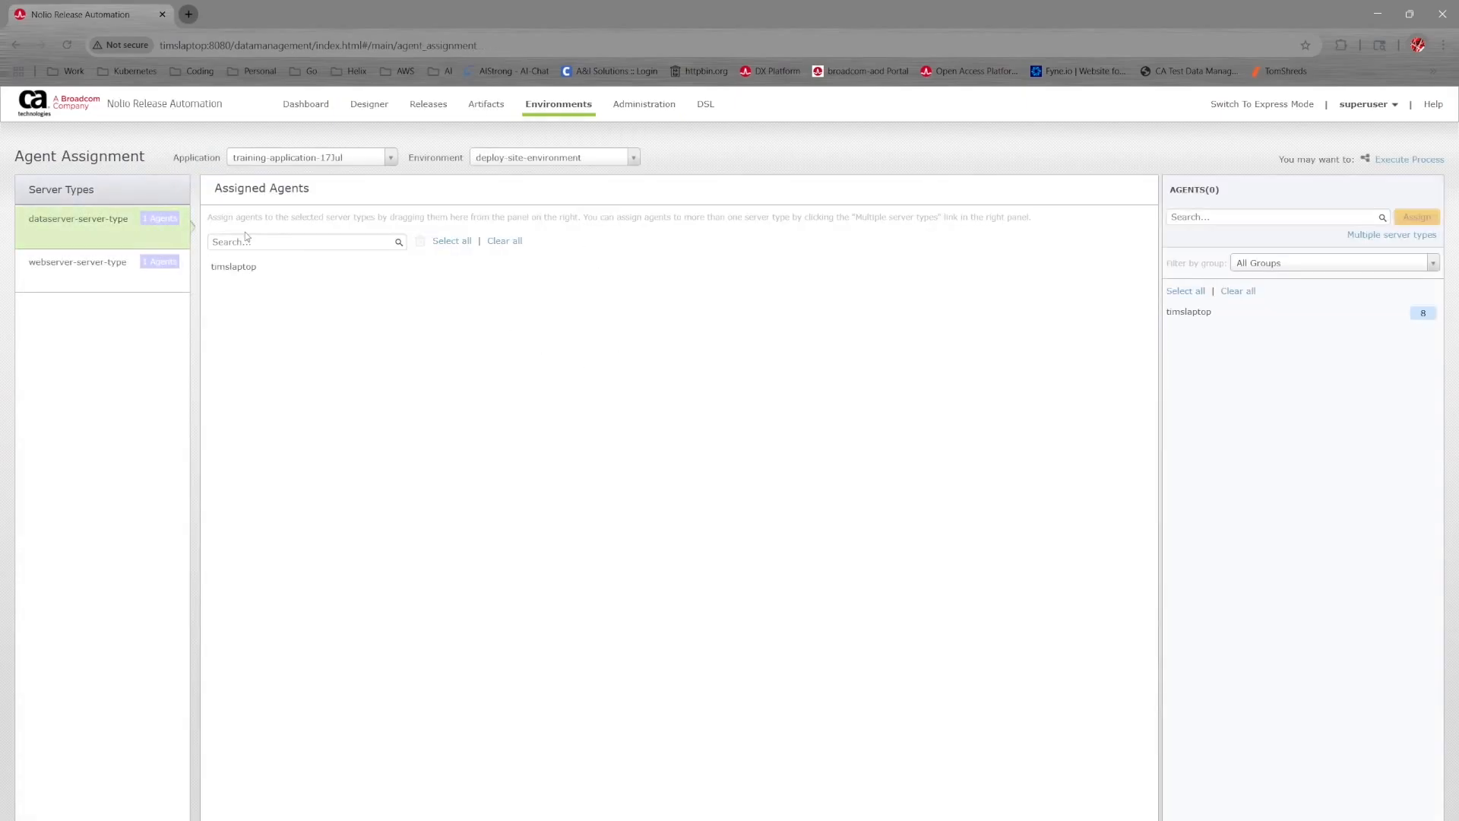
left_click(1133, 268)
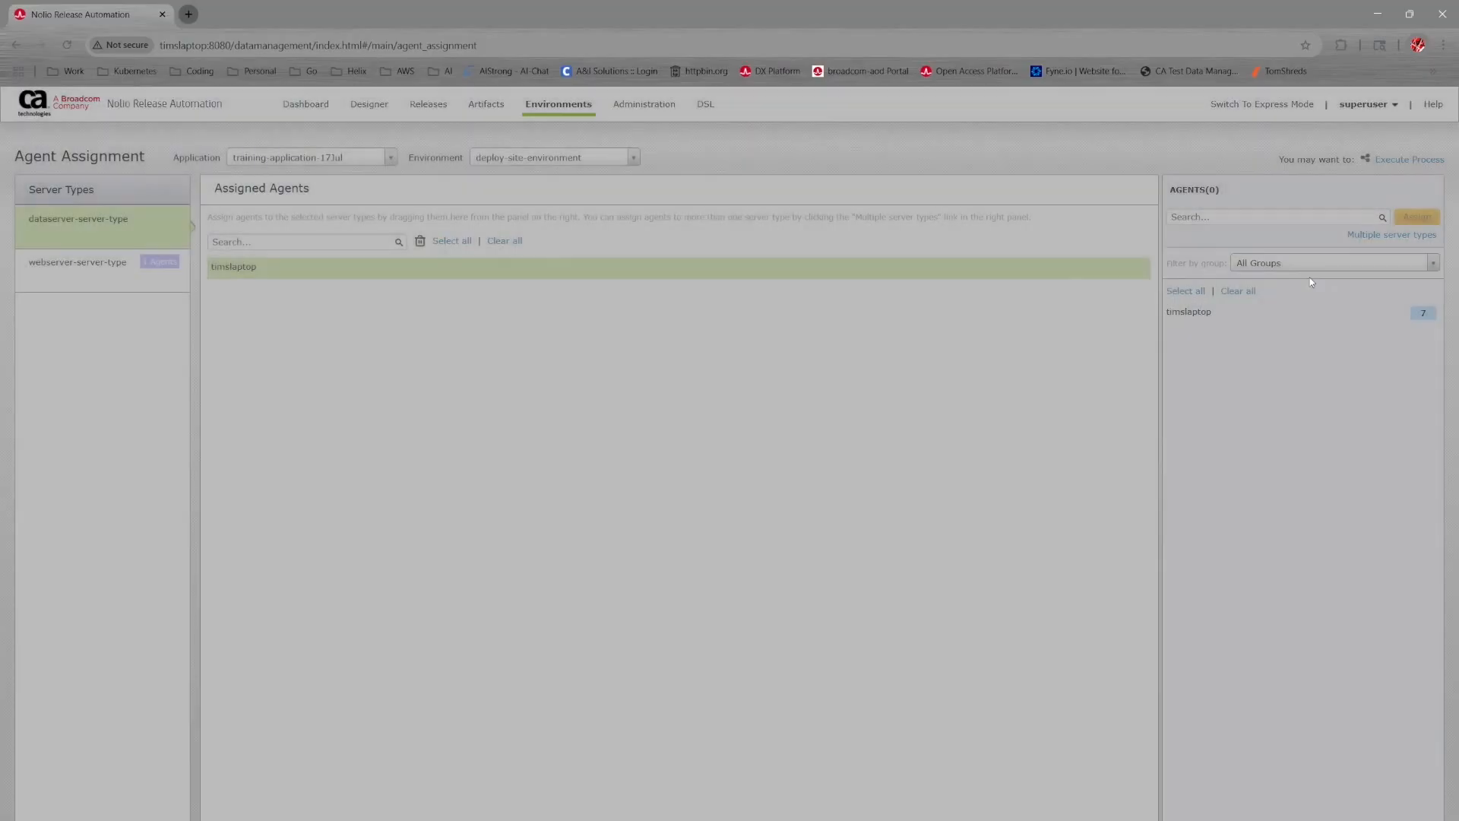
- Filter the available agents by the dataserver-agents group, reset the filter to All Groups, and assign timslaptop to dataserver-server-type
left_click(1318, 263)
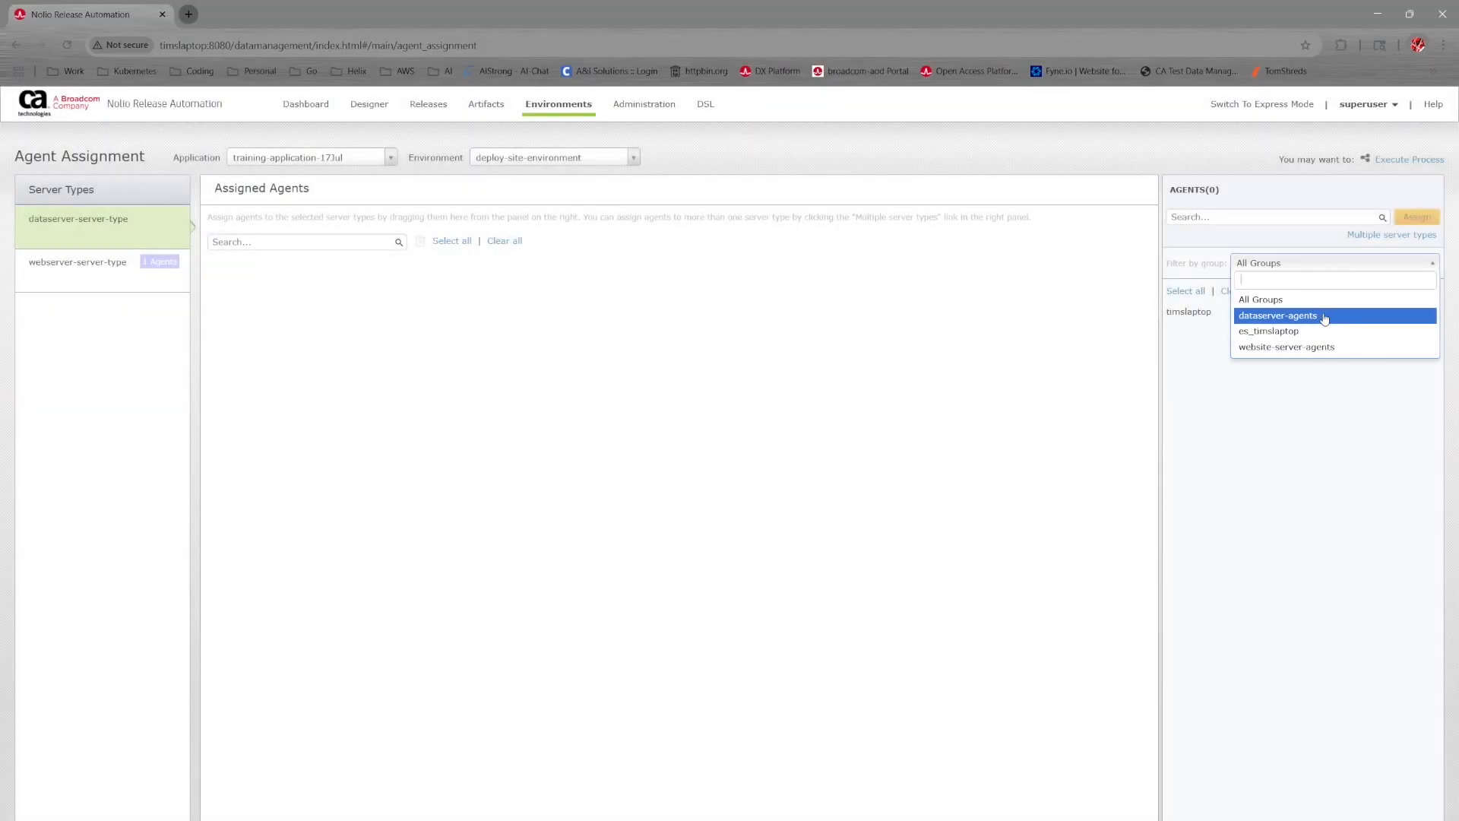
left_click(1324, 319)
left_click(1323, 320)
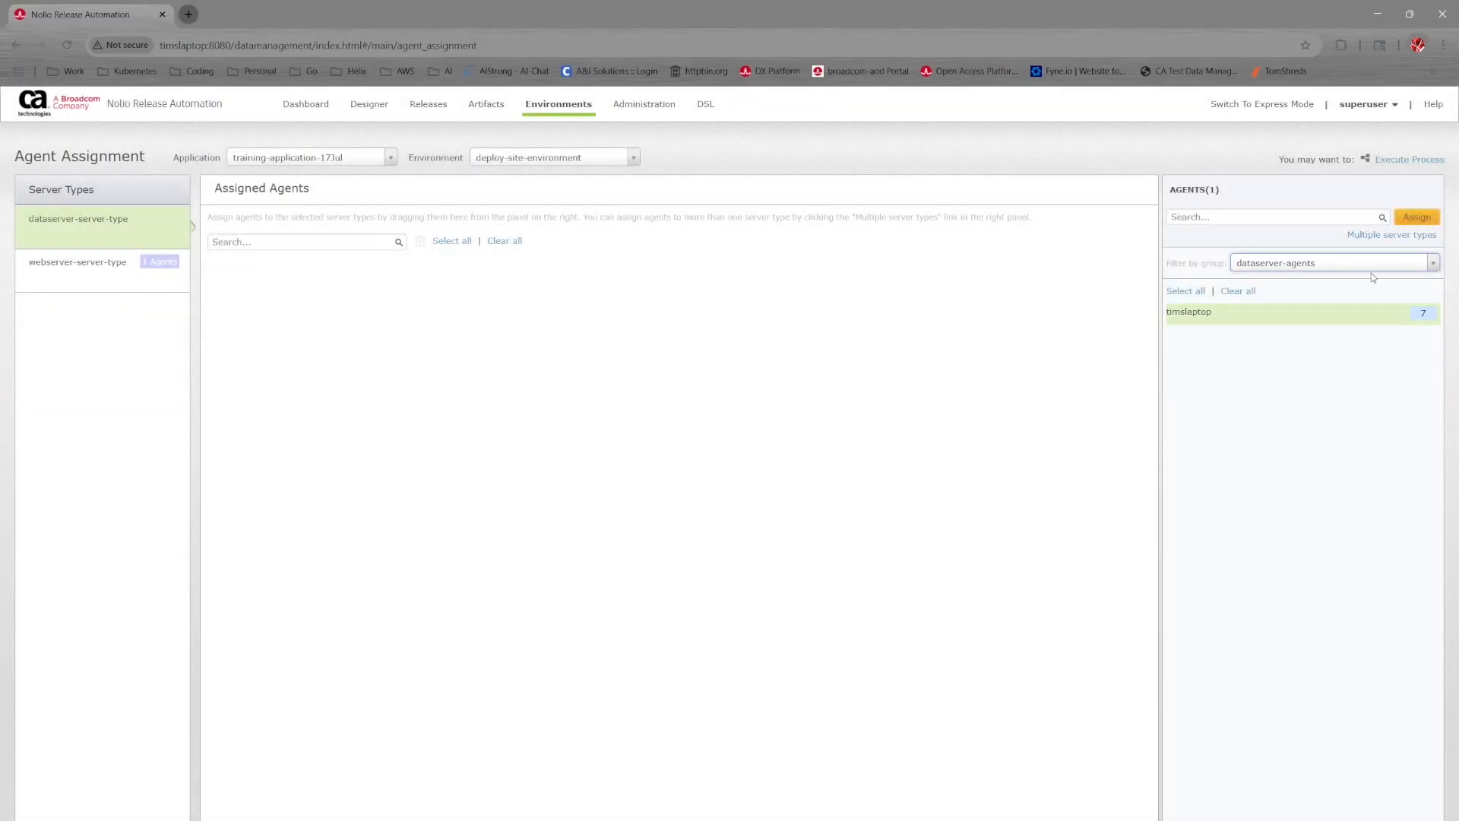
left_click(1368, 263)
left_click(1295, 299)
left_click(1293, 320)
left_click(1225, 321)
left_click(1280, 263)
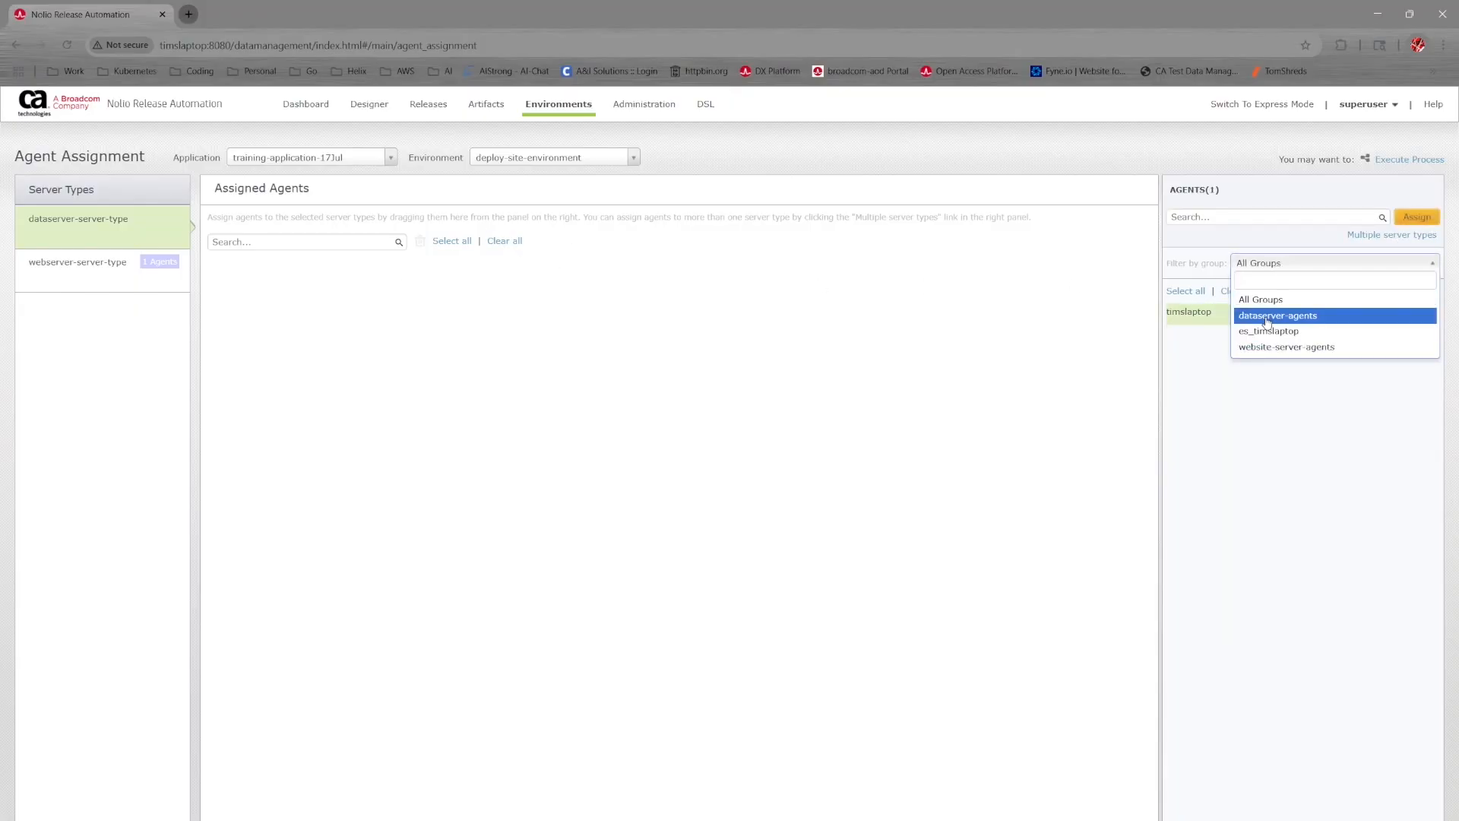
left_click(1250, 466)
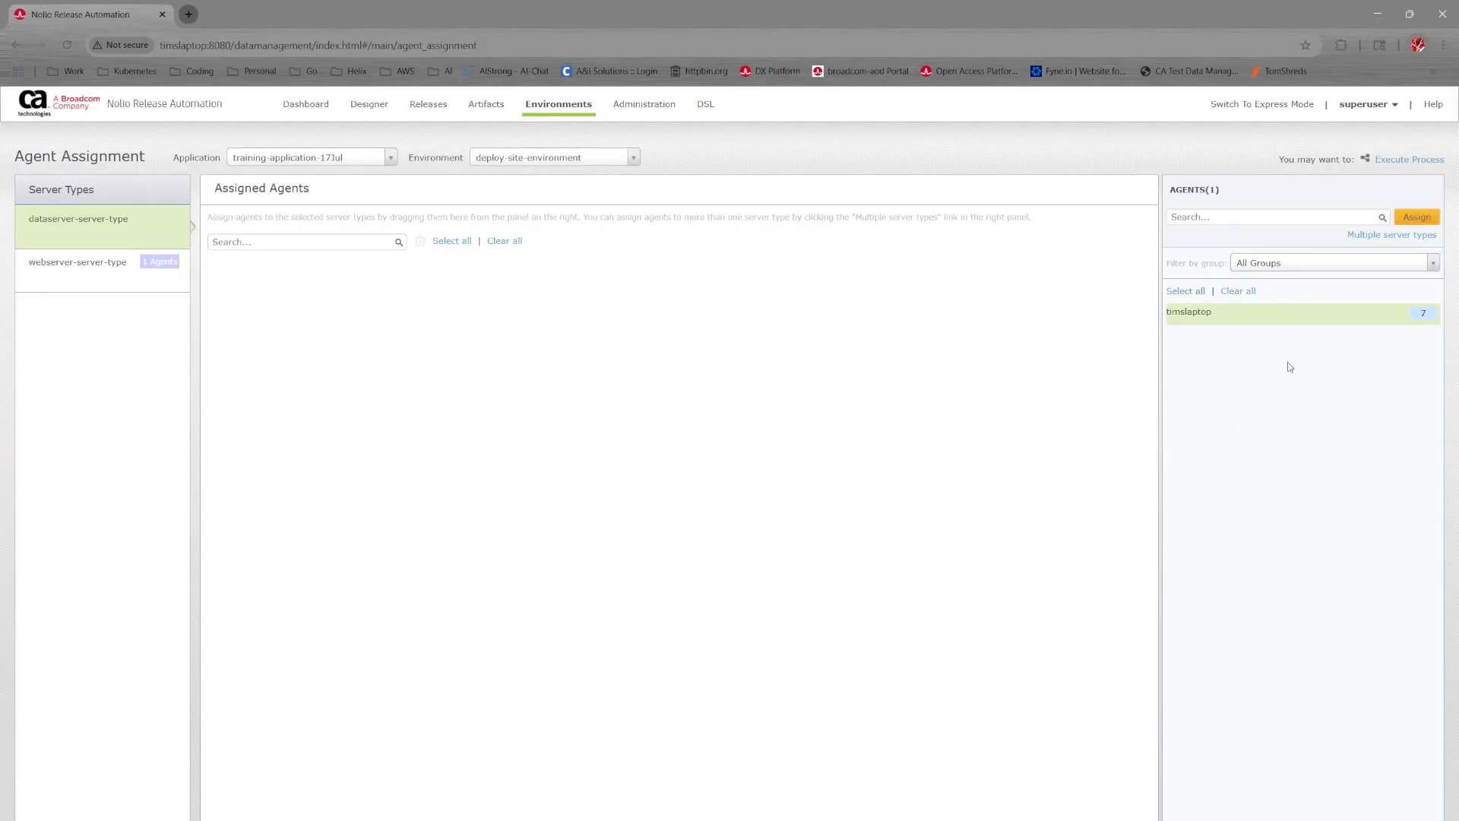
left_click(1407, 220)
- Export training-application-17Jul from the Application Model as JSON and open the downloaded file in the code editor
mouse_move(369, 107)
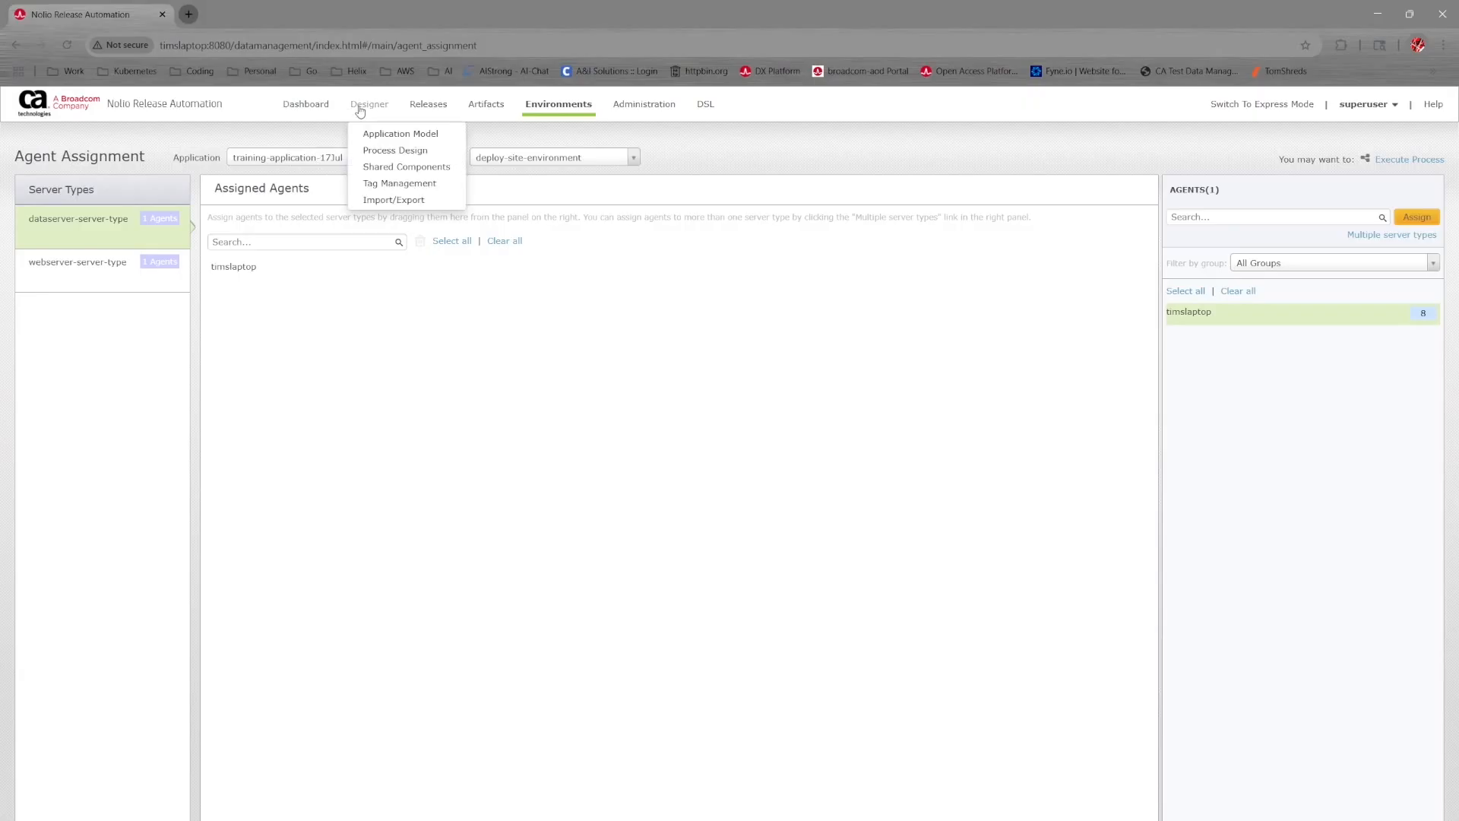
left_click(393, 131)
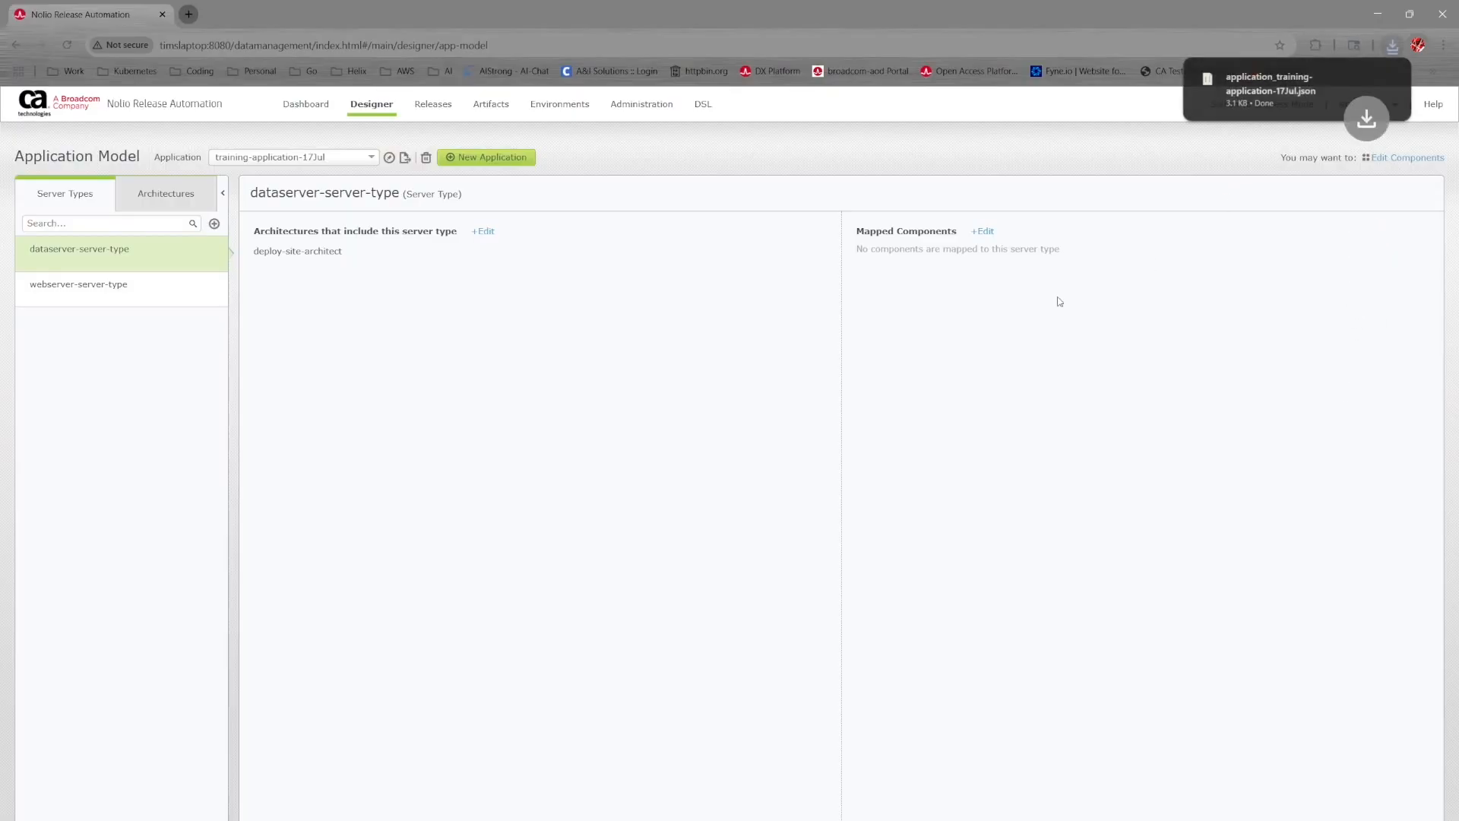
left_click(1313, 81)
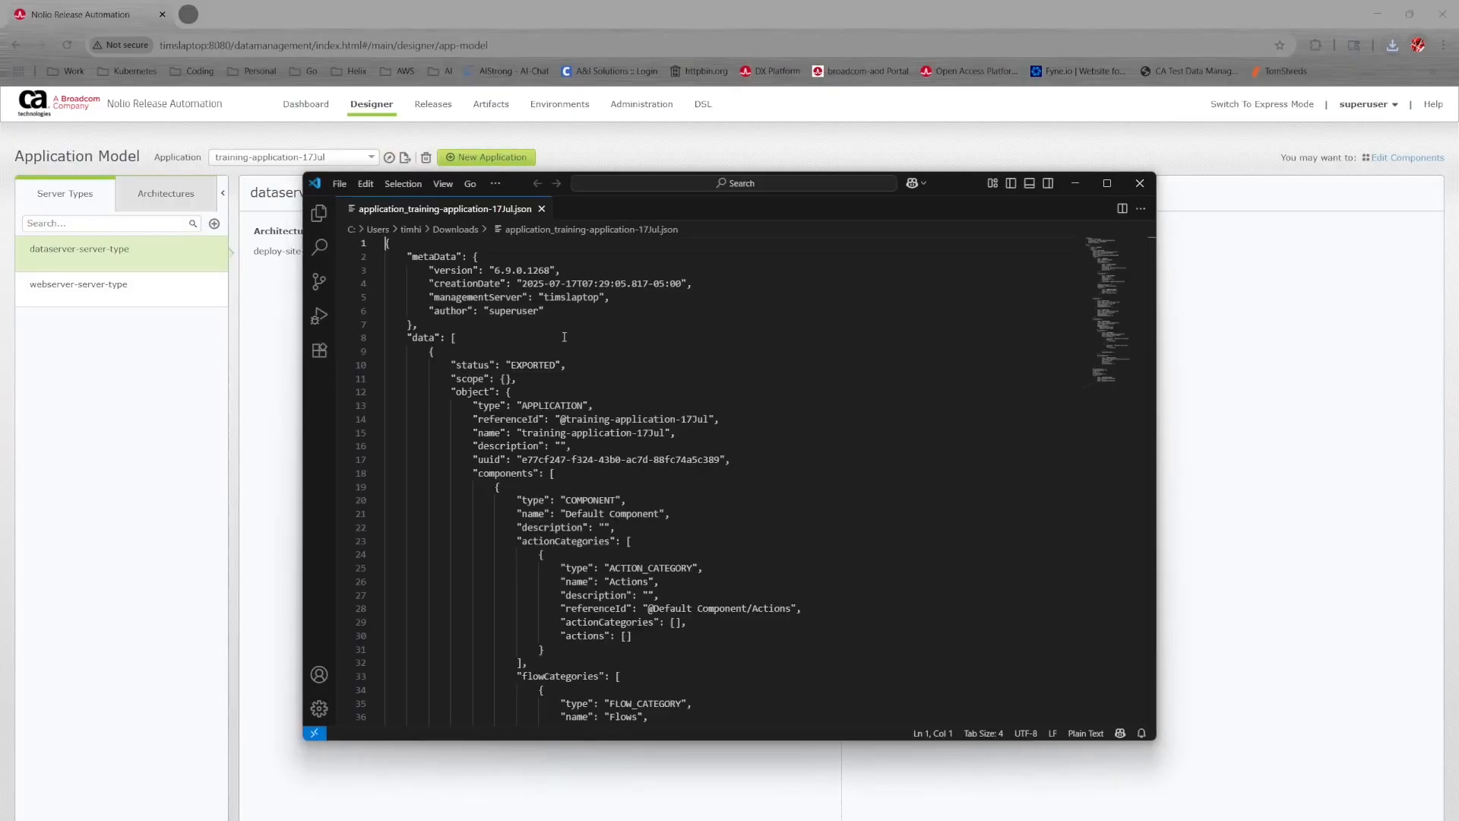
- Examine the components, architectures and parameters in the exported application_training-application-17Jul.json, and close the file and its editor
scroll(658, 398, "down", 5)
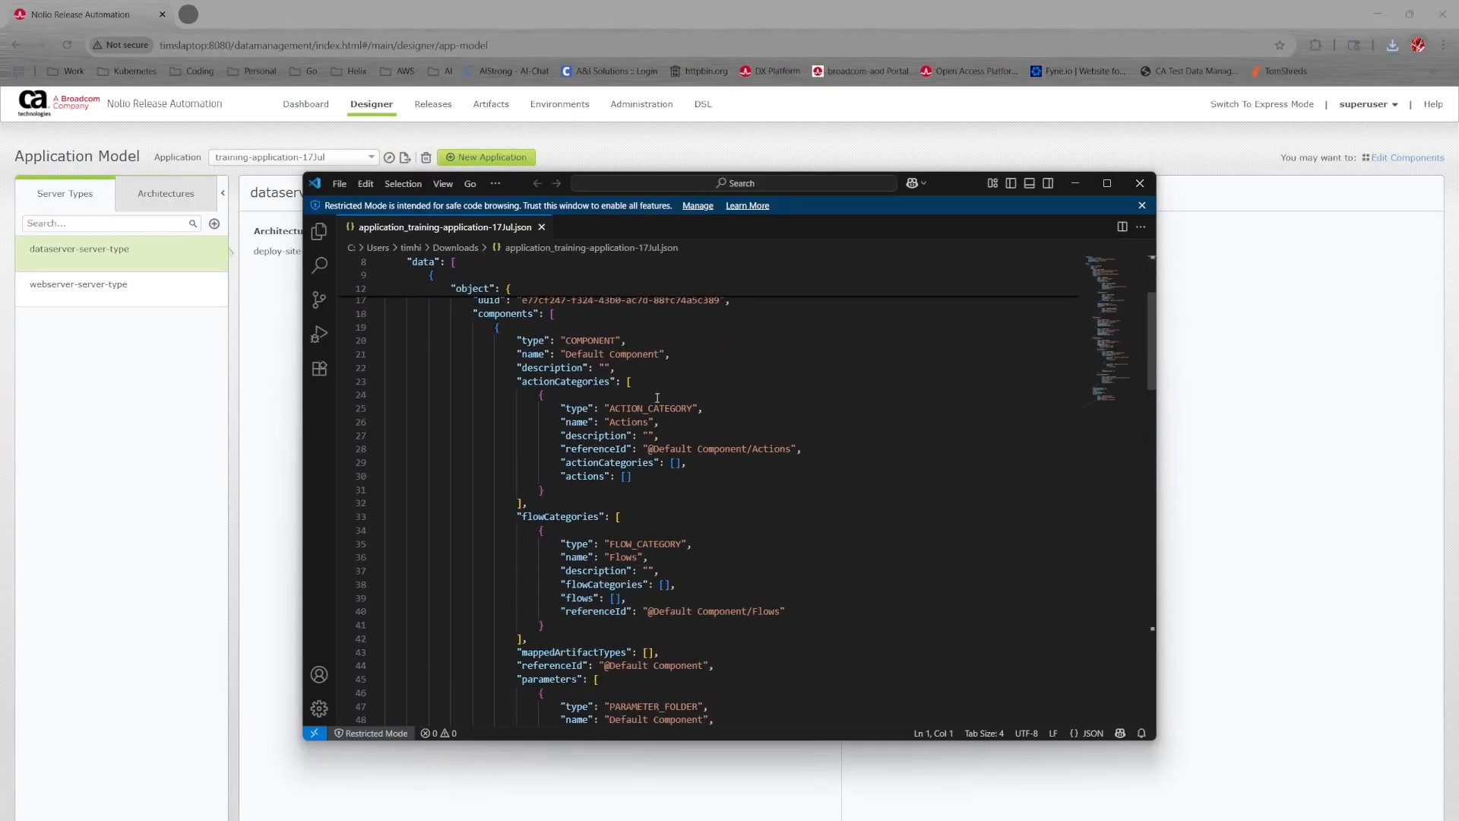
scroll(677, 441, "up", 8)
left_click(498, 454)
left_click(567, 510)
scroll(703, 501, "down", 6)
scroll(703, 501, "down", 20)
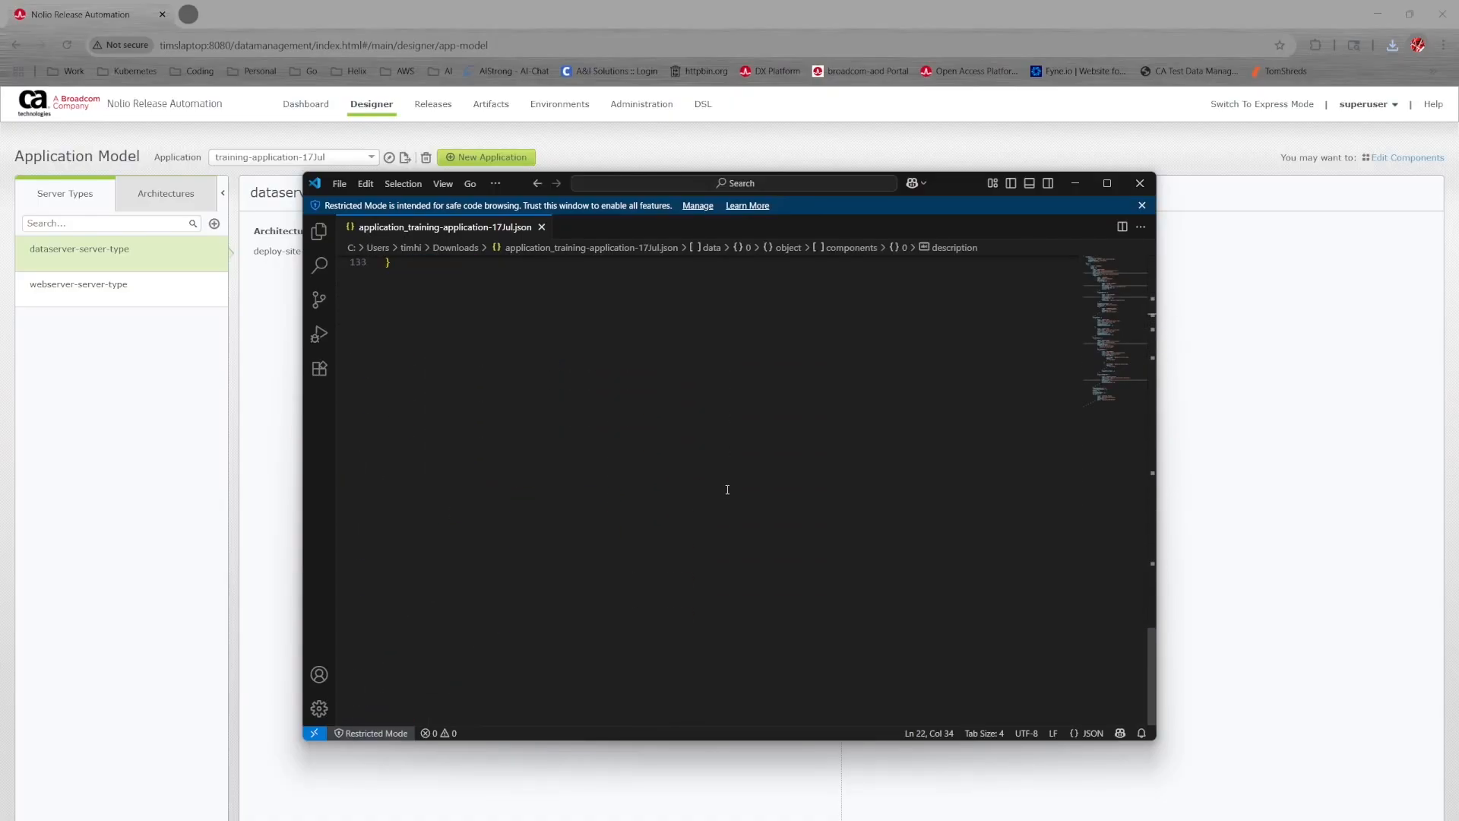
scroll(728, 489, "up", 10)
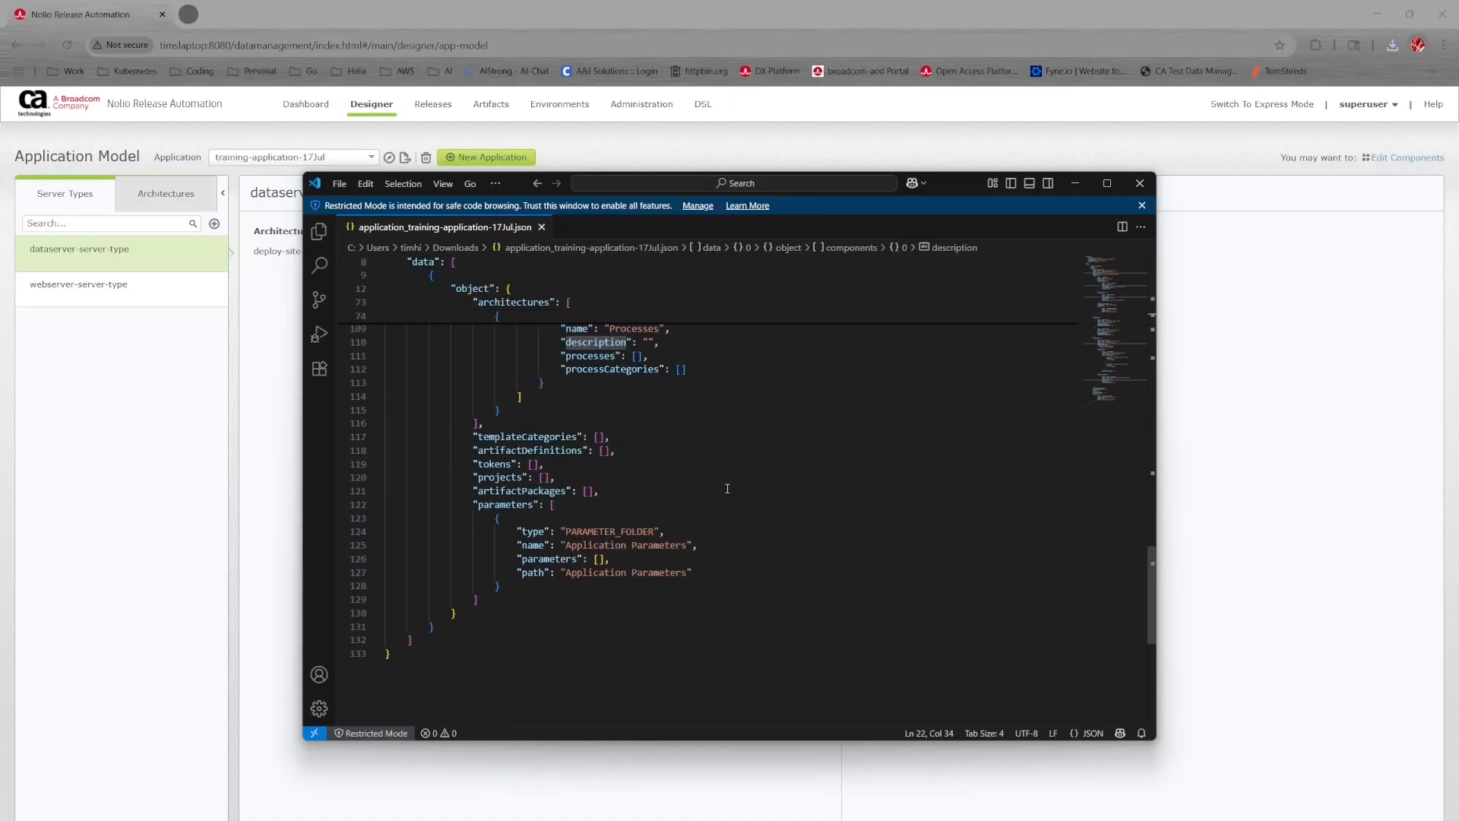
left_click(542, 228)
left_click(1142, 185)
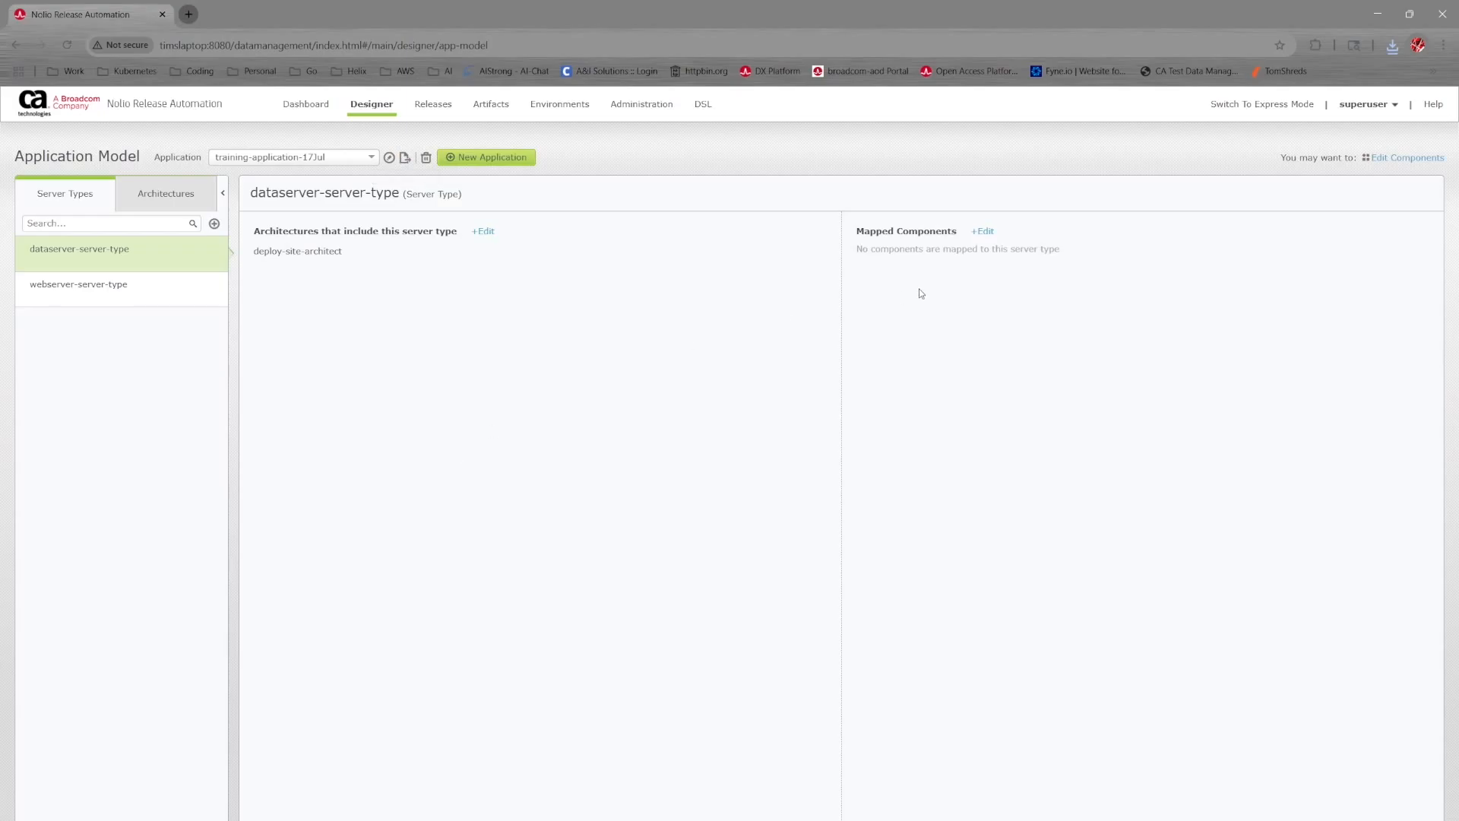
- In a Notepad note, write "application -> has architecture -> has server types (agents assigned to do the the work)"
left_click_drag(901, 249, 1065, 238)
left_click(1066, 242)
left_click(598, 808)
left_click_drag(647, 35, 1040, 380)
type("a")
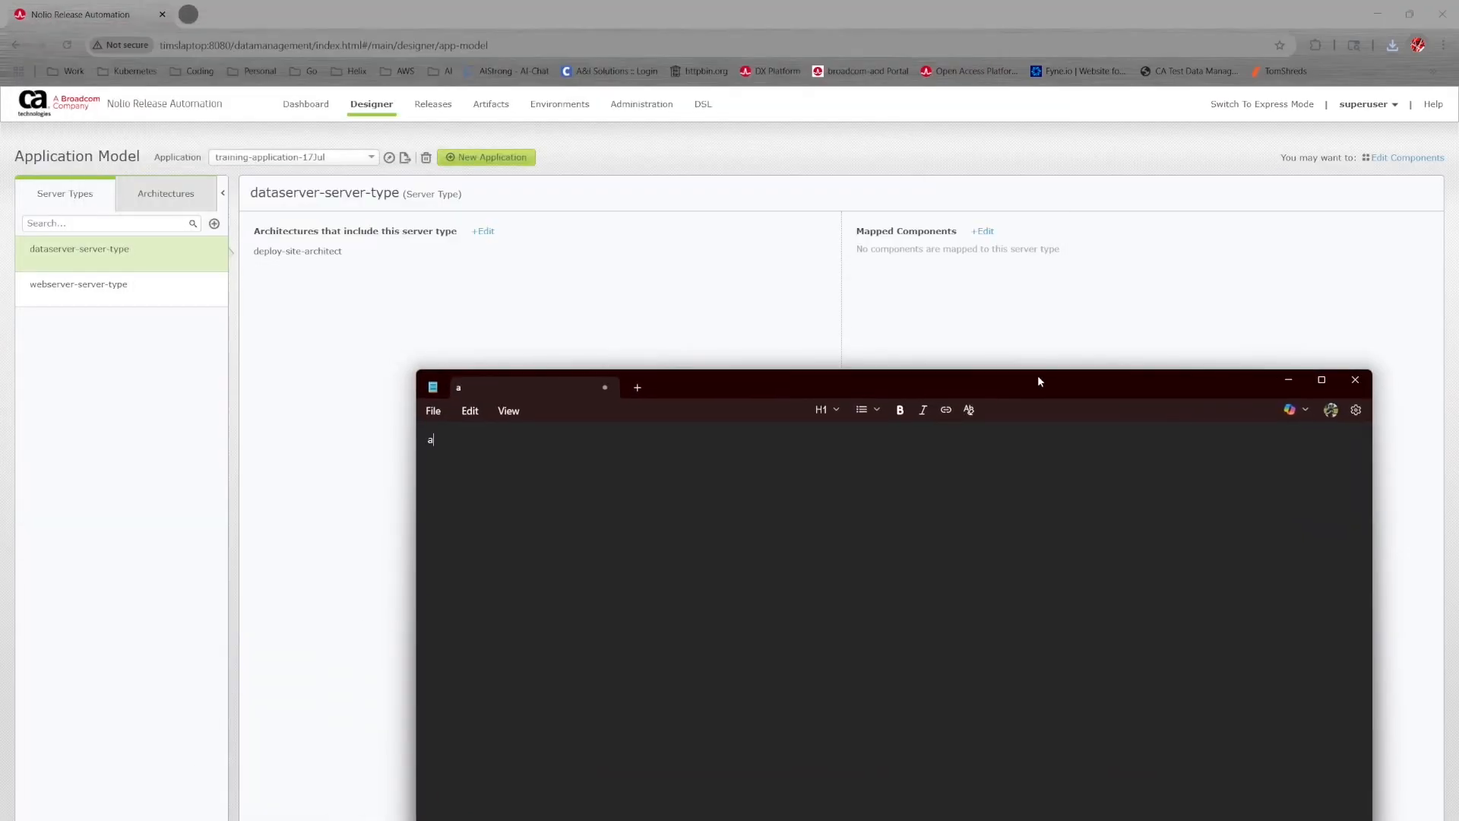
type("pplication -> has arch")
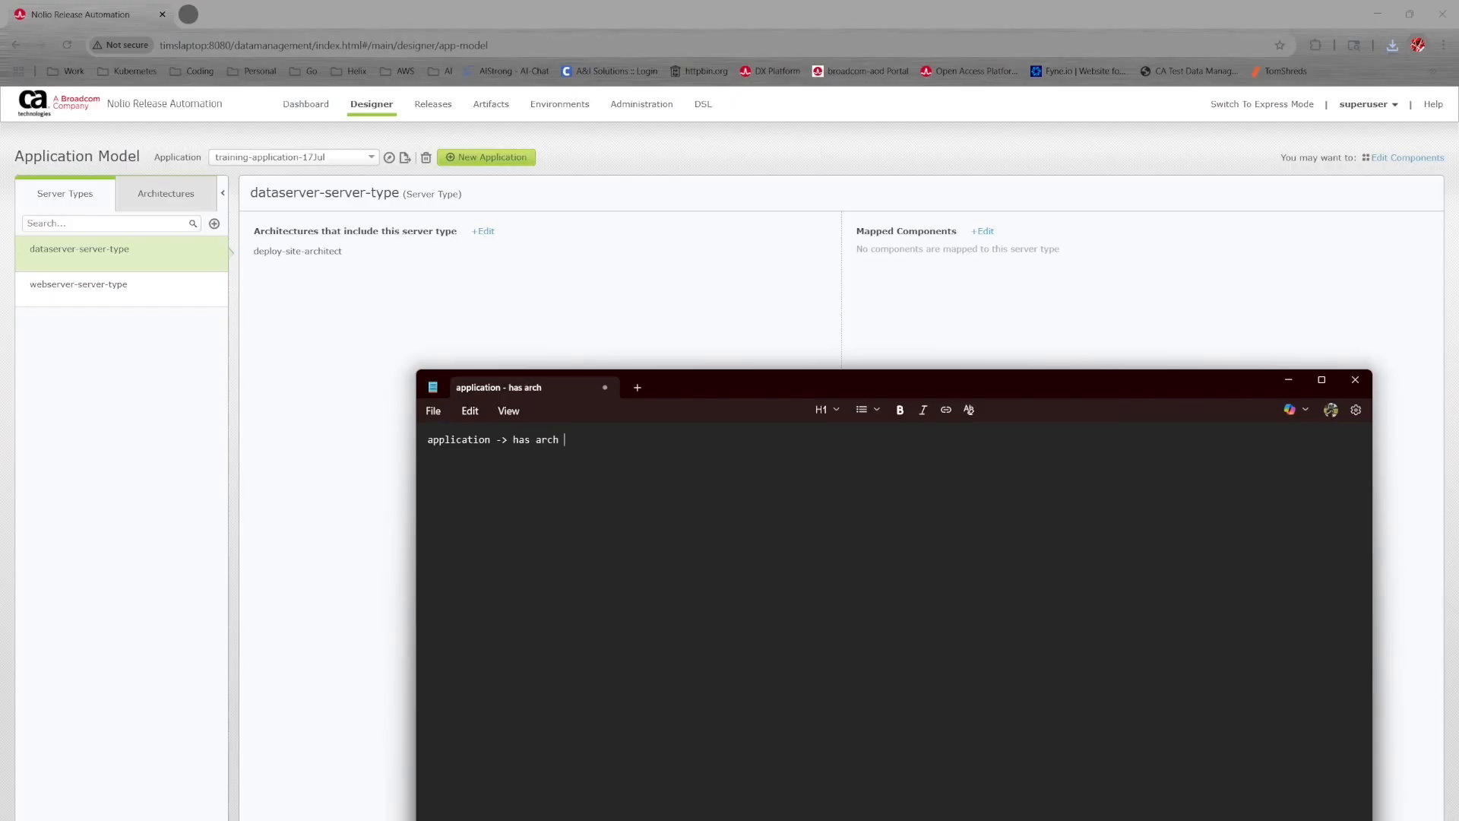
type("itecture")
type(" -")
type("> has server type")
type("s ")
type("(agent")
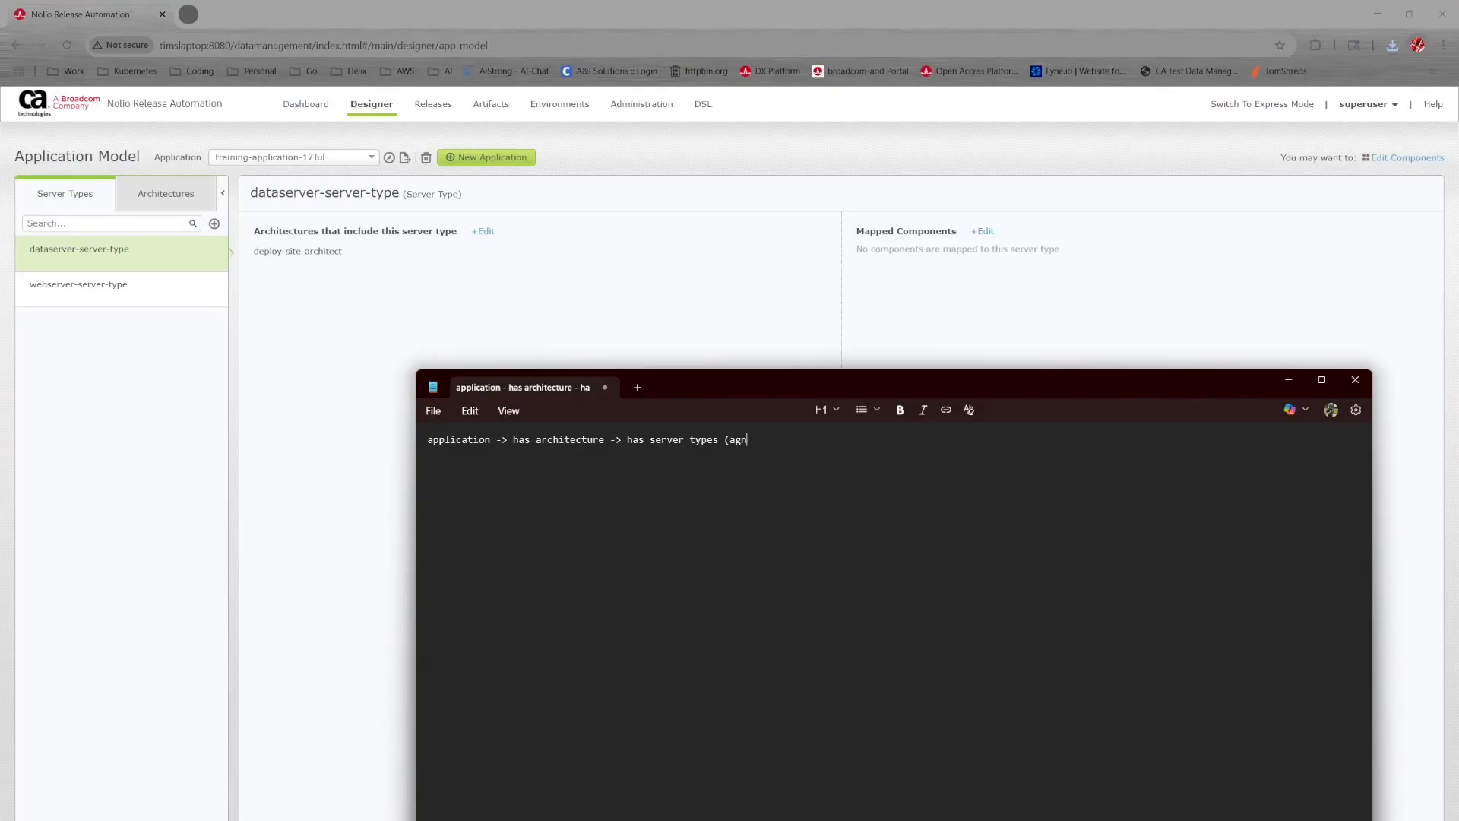
type("s assin")
key("BackSpace")
type("gned to do the the work)")
- Add a second line to the note reading "Environments that server types do the deployment..", correcting the spelling of its first word
key("Return")
type("Envir")
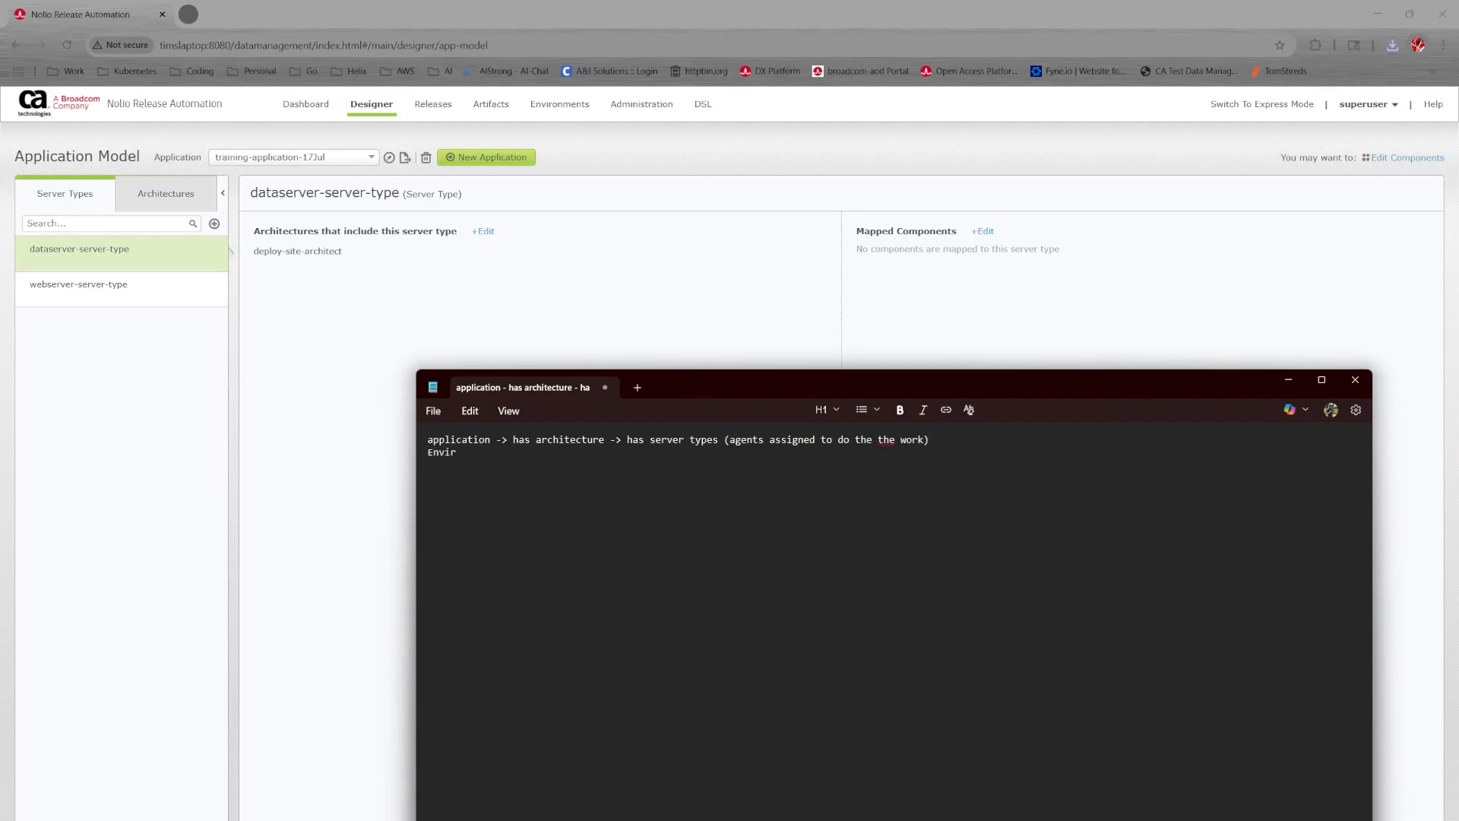
type("oments that server types do the deployment..")
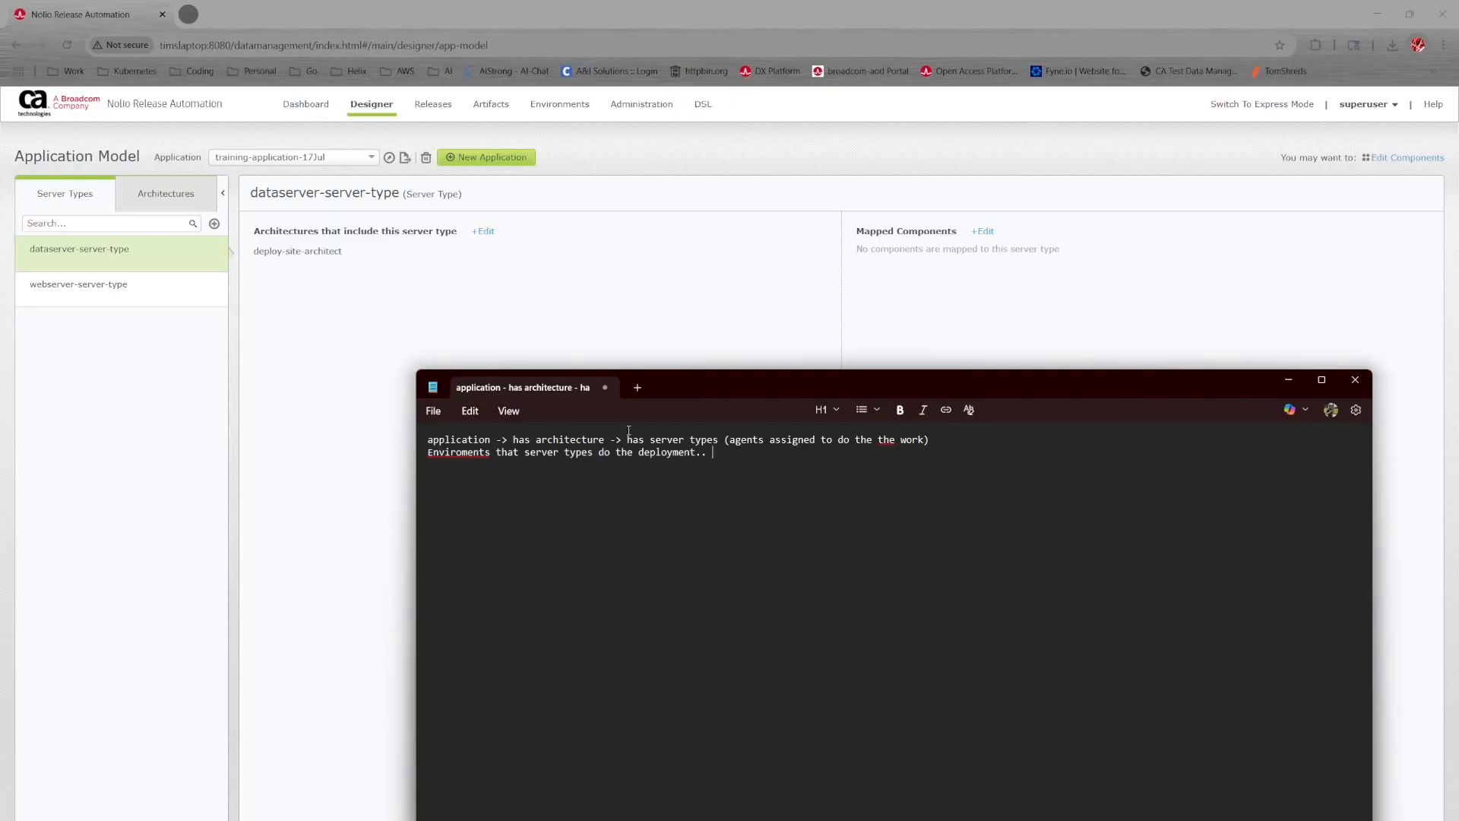
right_click(462, 453)
mouse_move(554, 471)
left_click(707, 472)
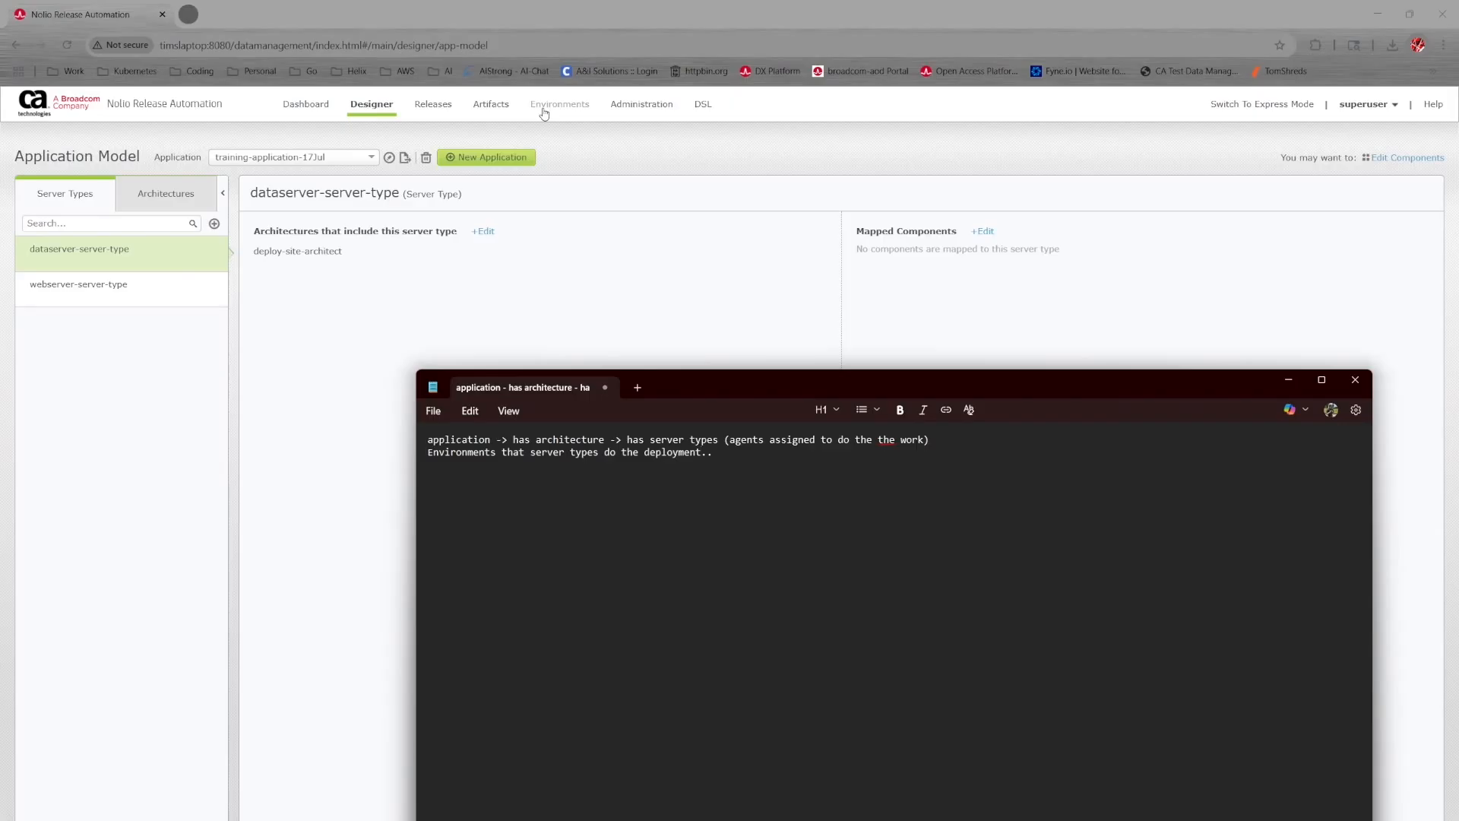
- Review the server types mapped to deploy-site-architect and the application's environments in Environments and Tags Assignment
left_click(190, 203)
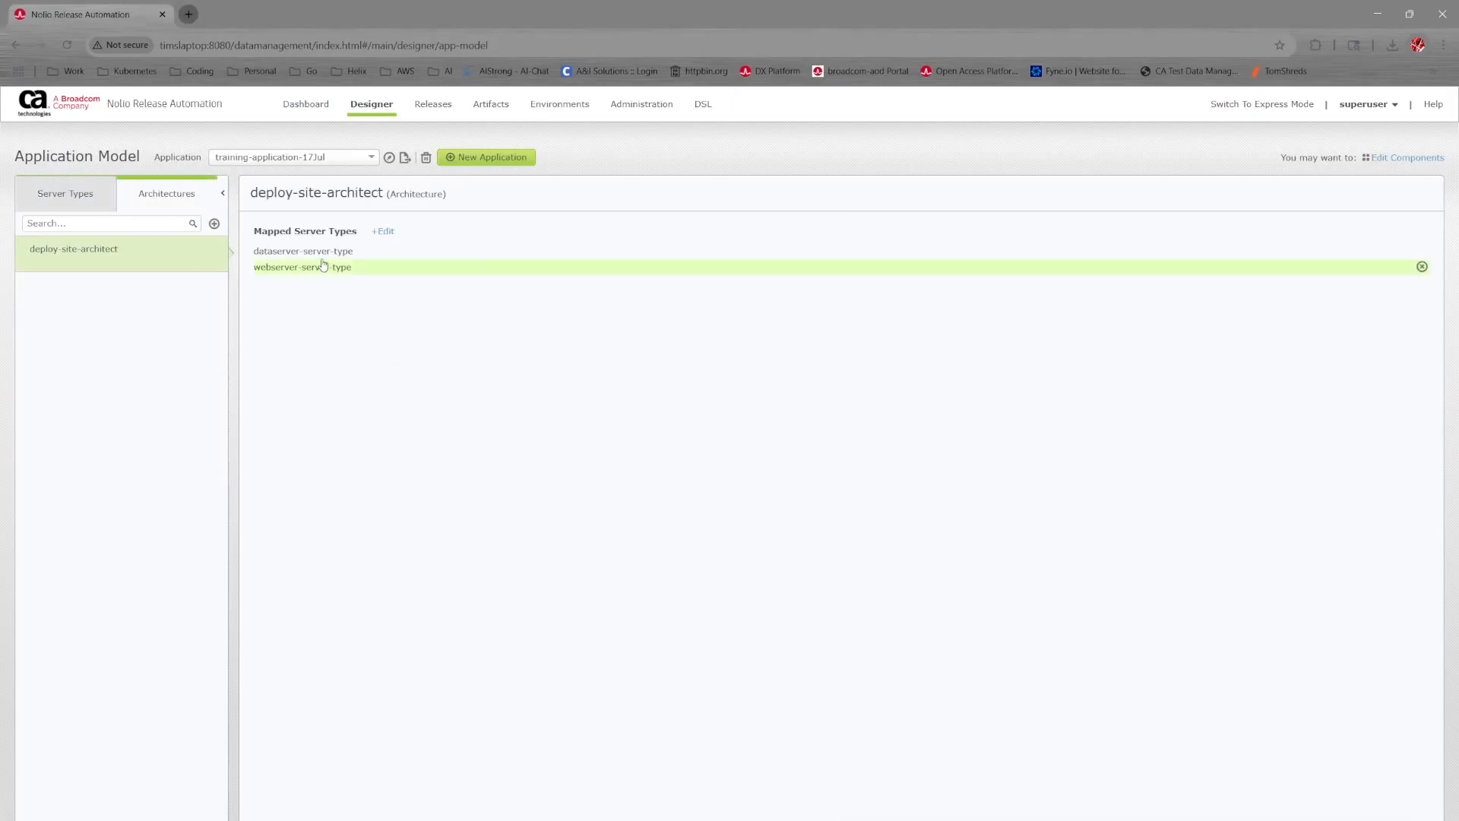
mouse_move(550, 115)
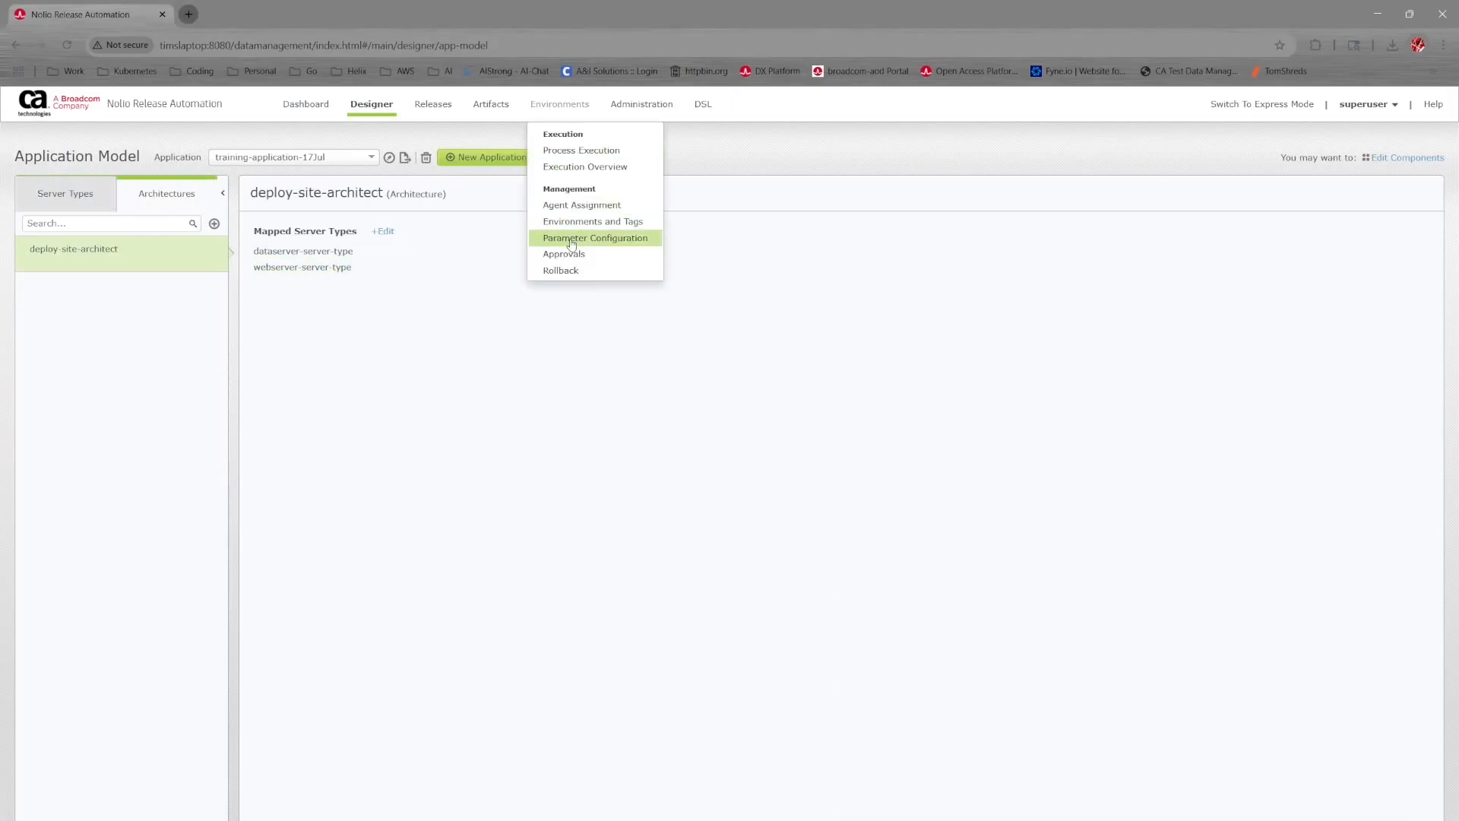
left_click(606, 221)
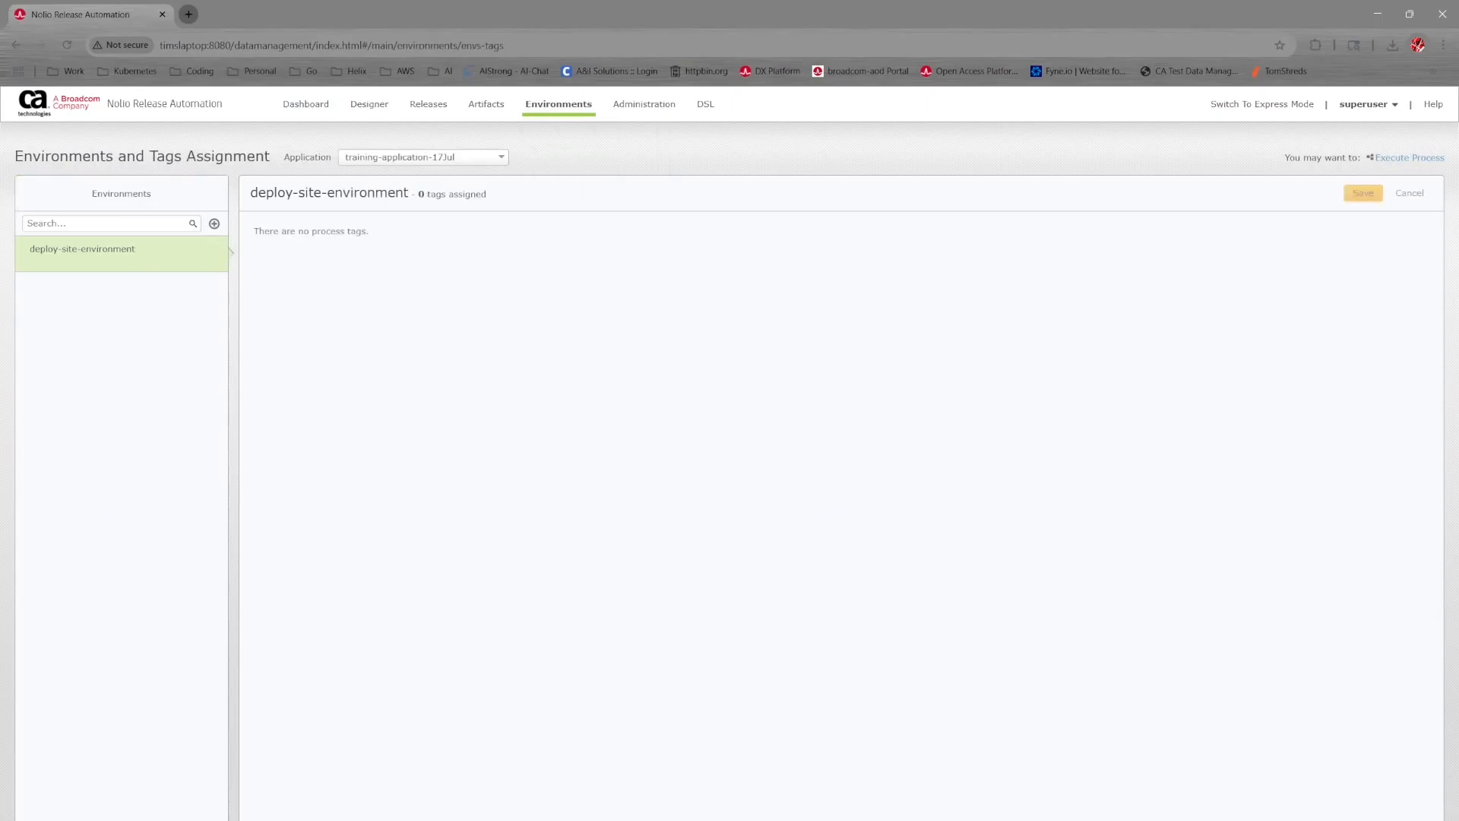
- Delete the words "that server types" from the second line of the Notepad note
left_click(588, 819)
left_click(705, 816)
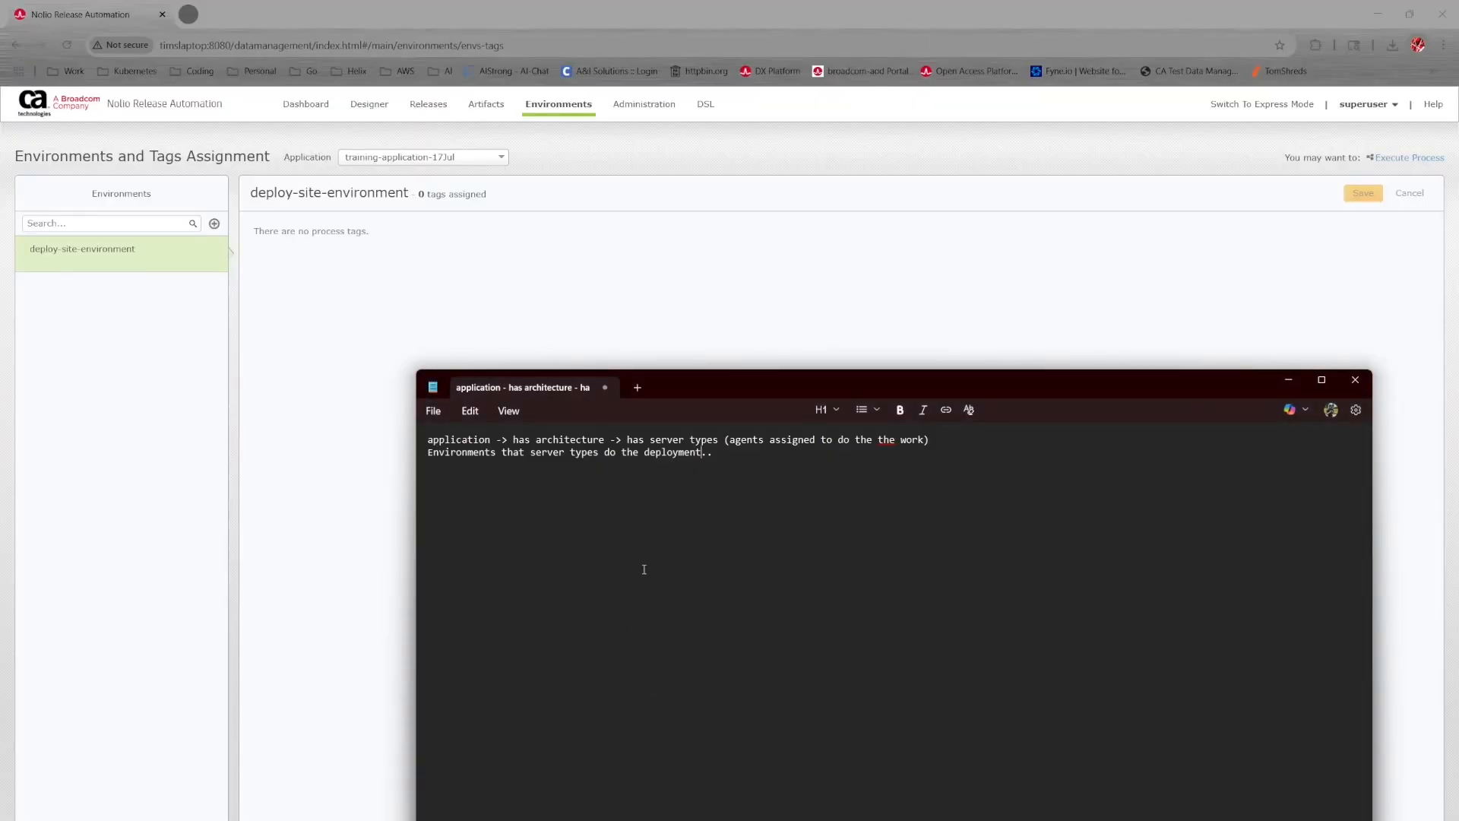
left_click_drag(501, 452, 601, 454)
key("BackSpace")
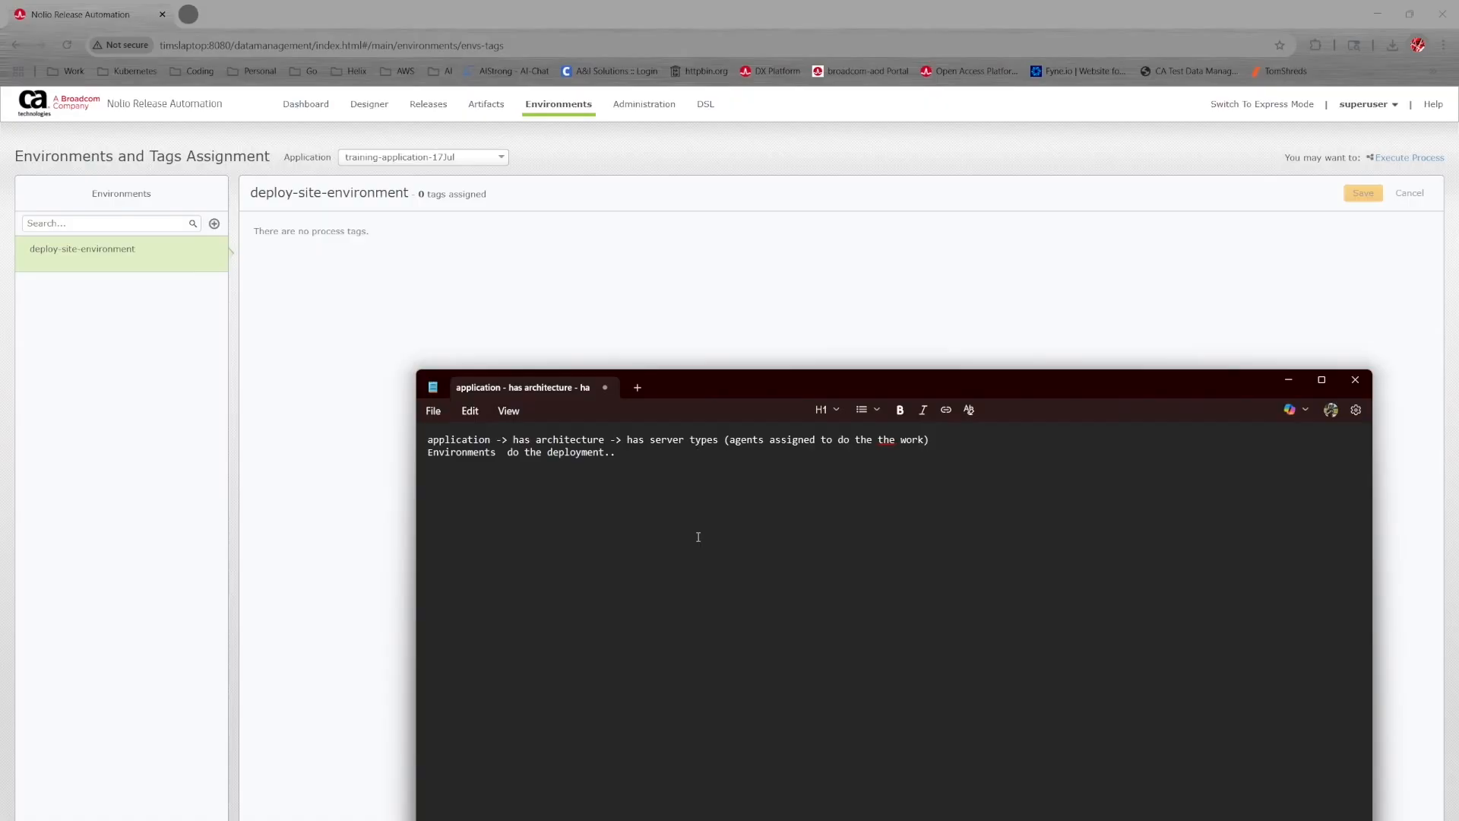
- Return to the Application Model in the browser and review the mapped components of dataserver-server-type
left_click(377, 253)
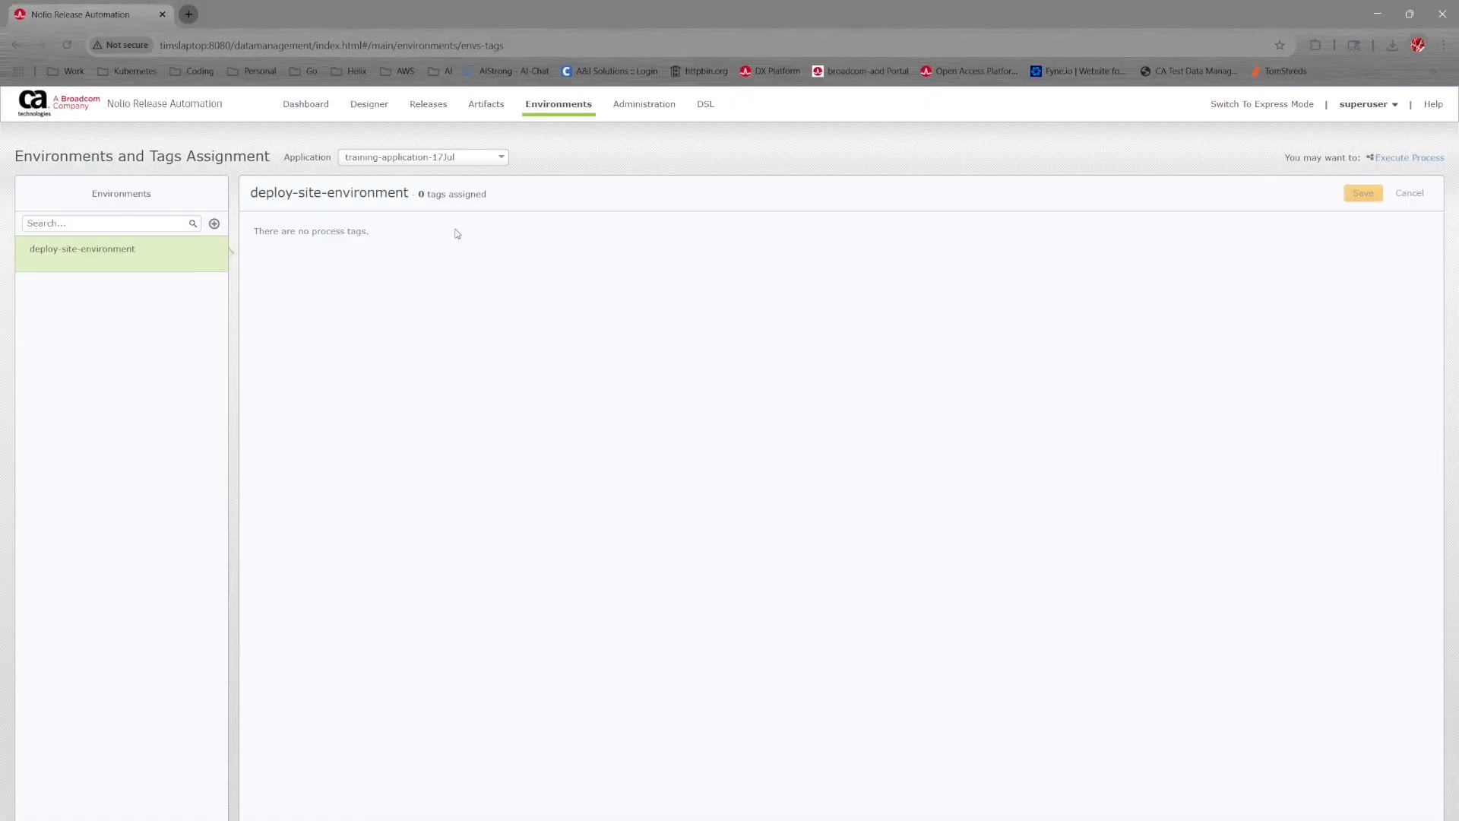
left_click(563, 104)
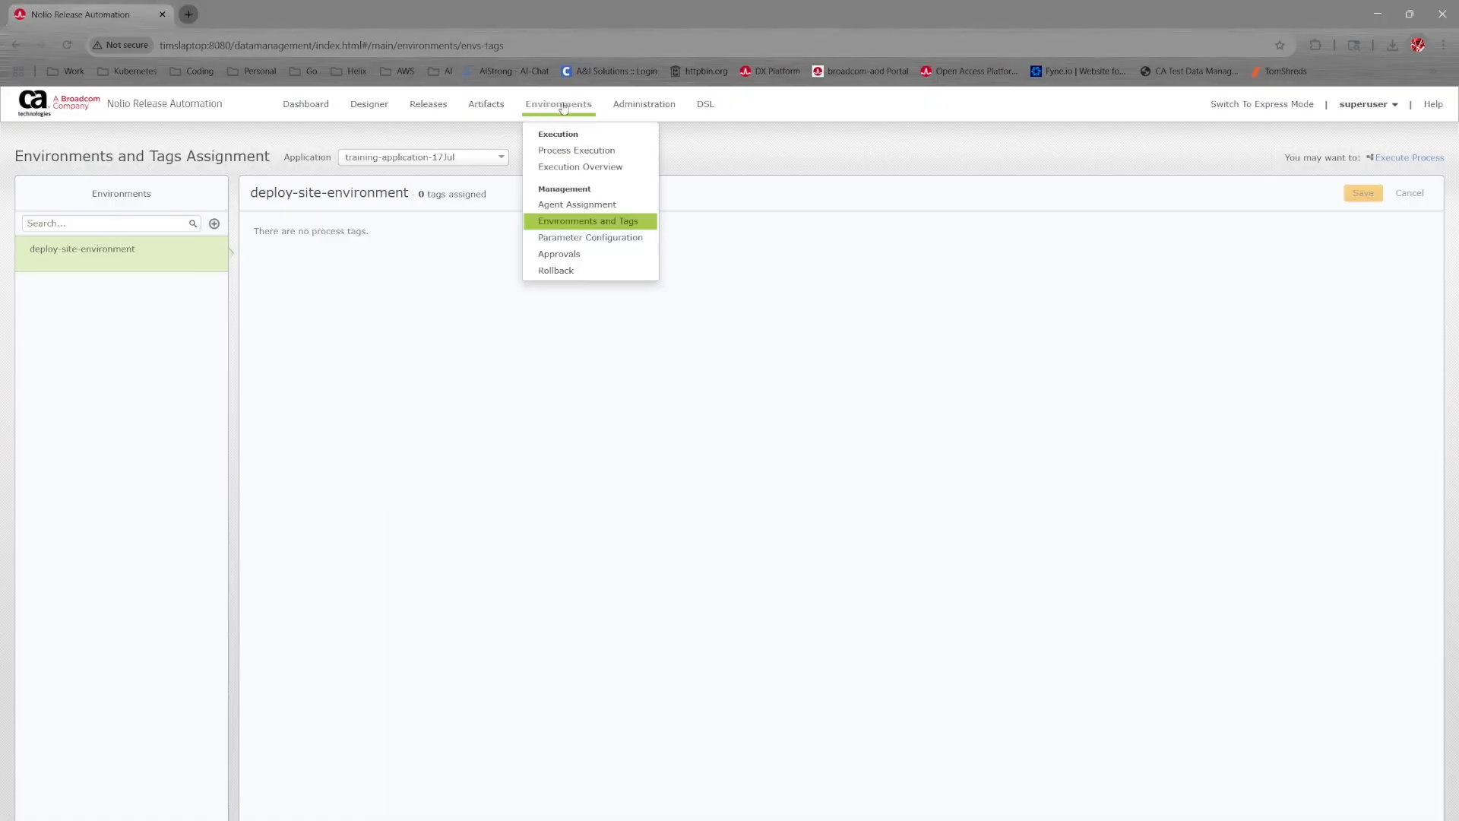
left_click(396, 104)
left_click(400, 151)
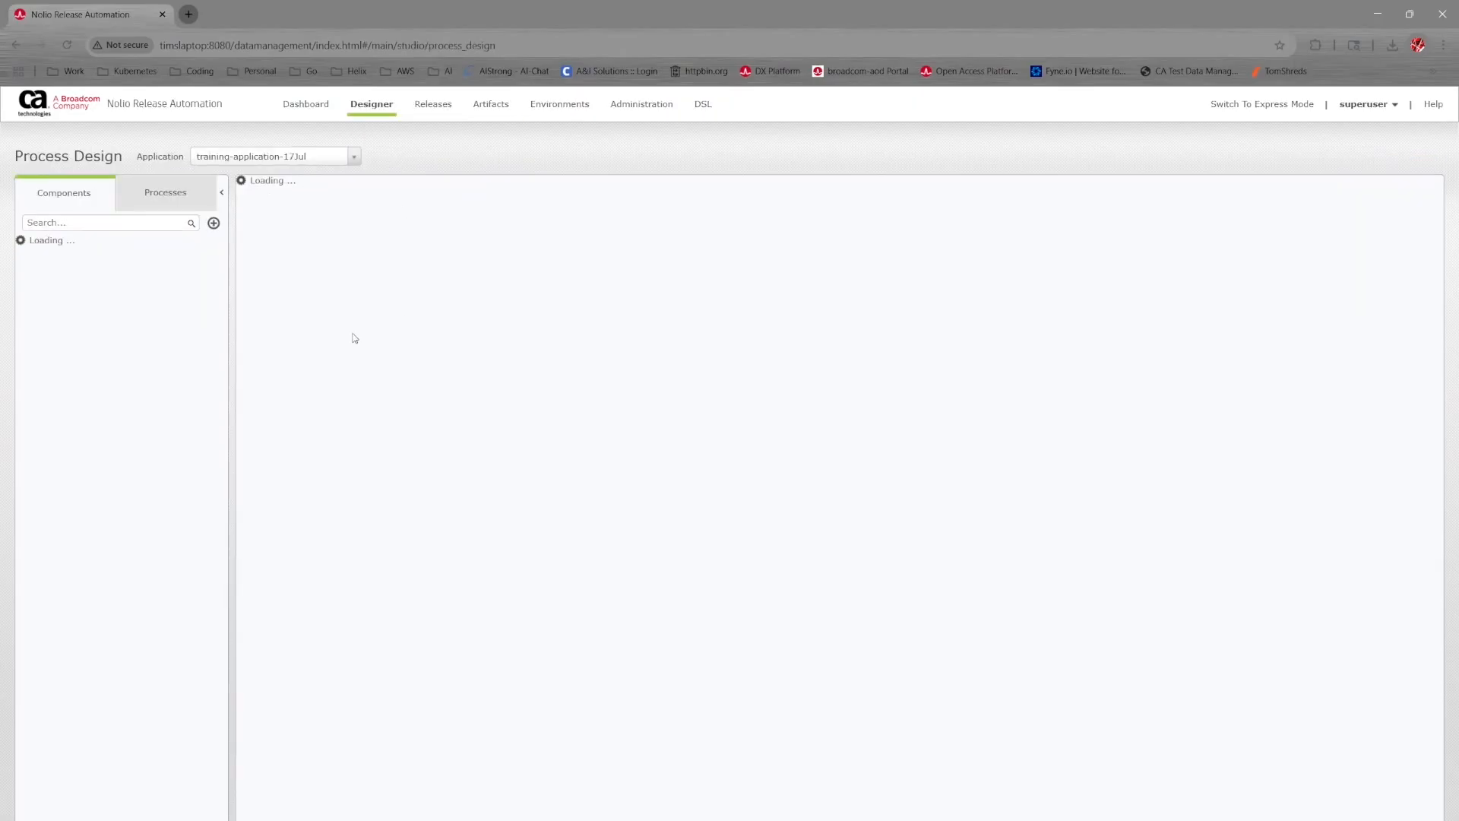
left_click(380, 107)
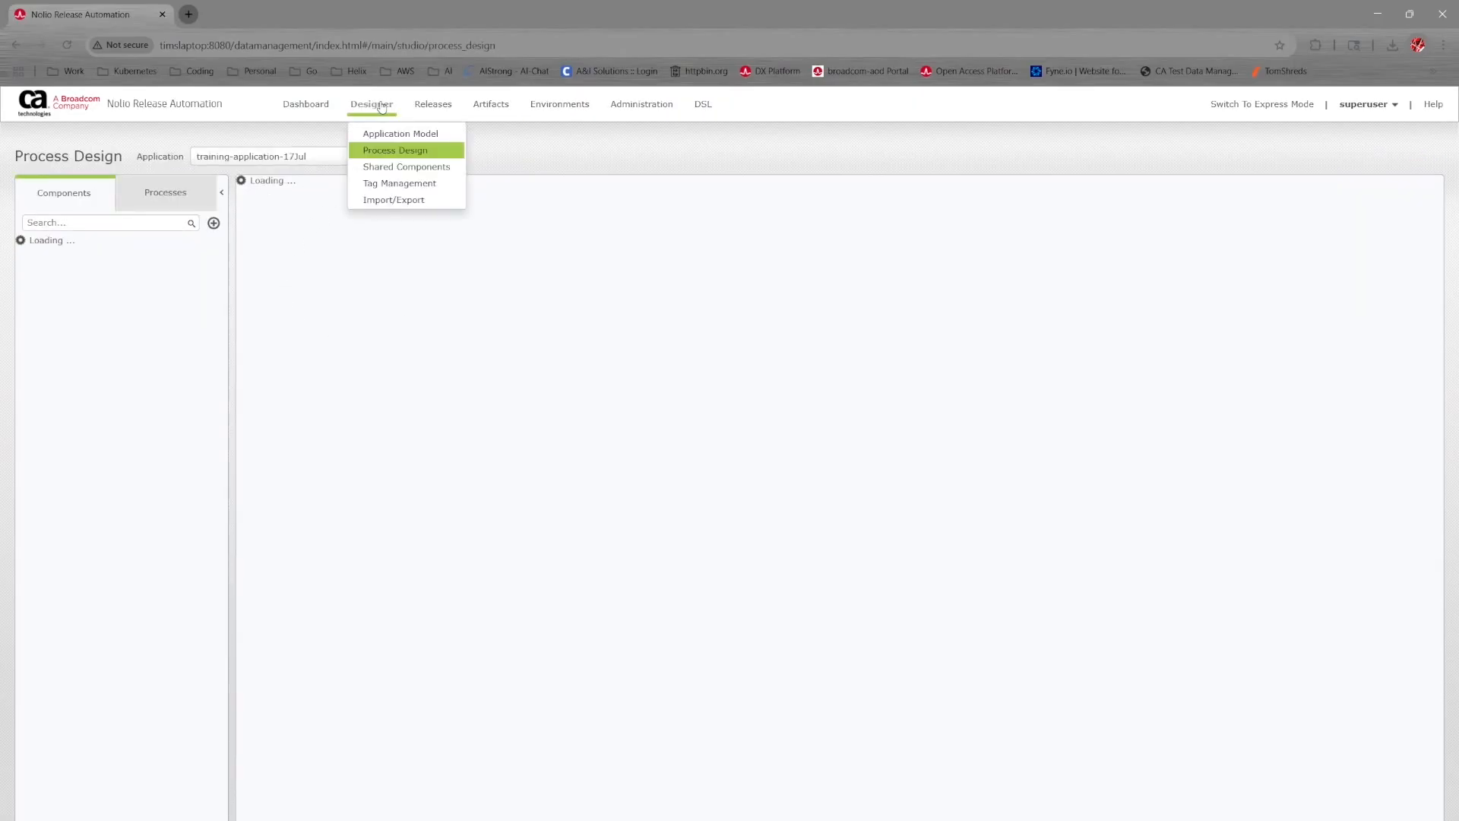
left_click(405, 137)
left_click_drag(1014, 238, 1095, 260)
left_click(1078, 276)
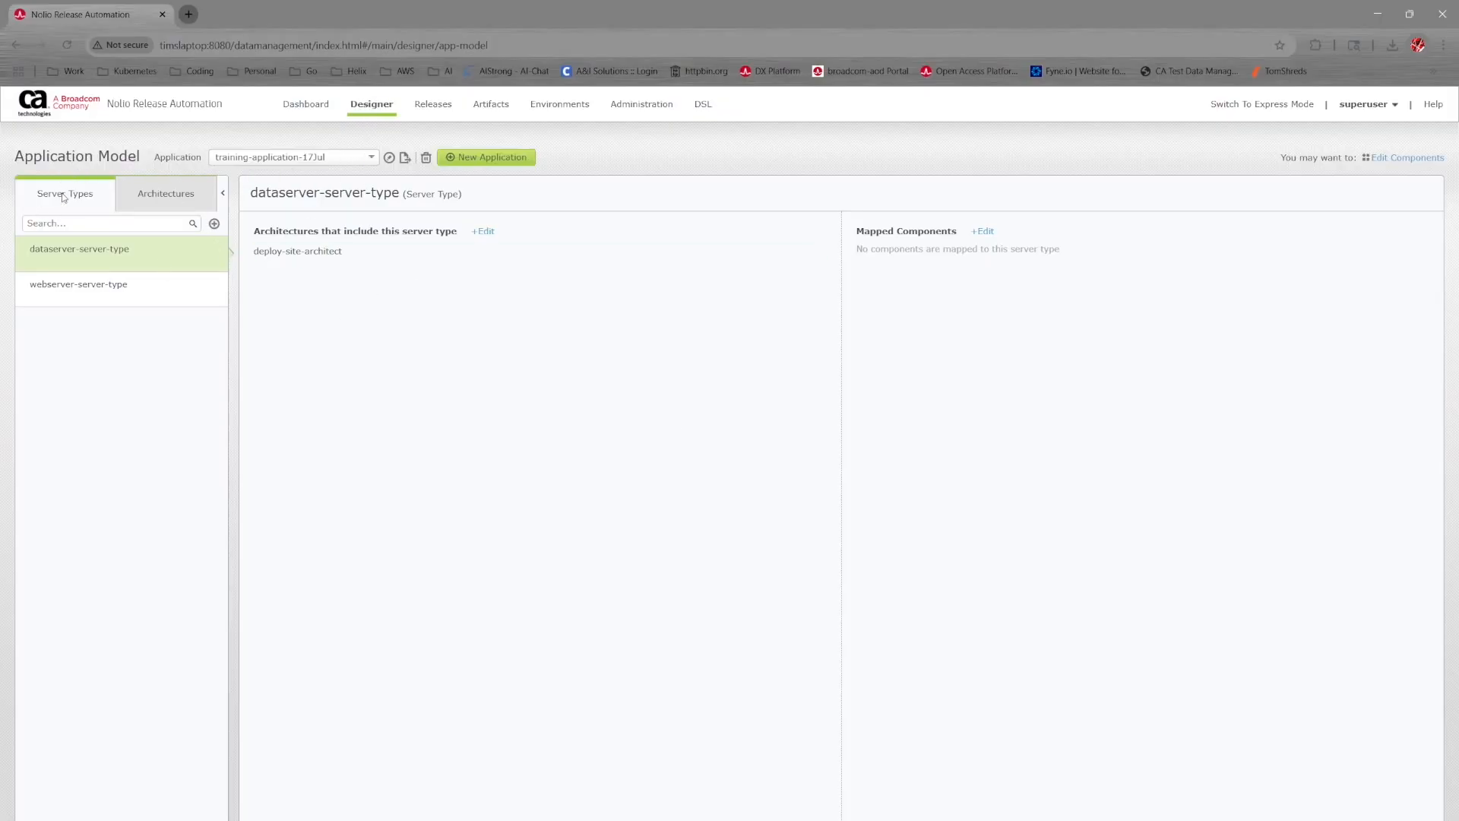
left_click_drag(15, 157, 118, 150)
left_click(637, 116)
mouse_move(645, 112)
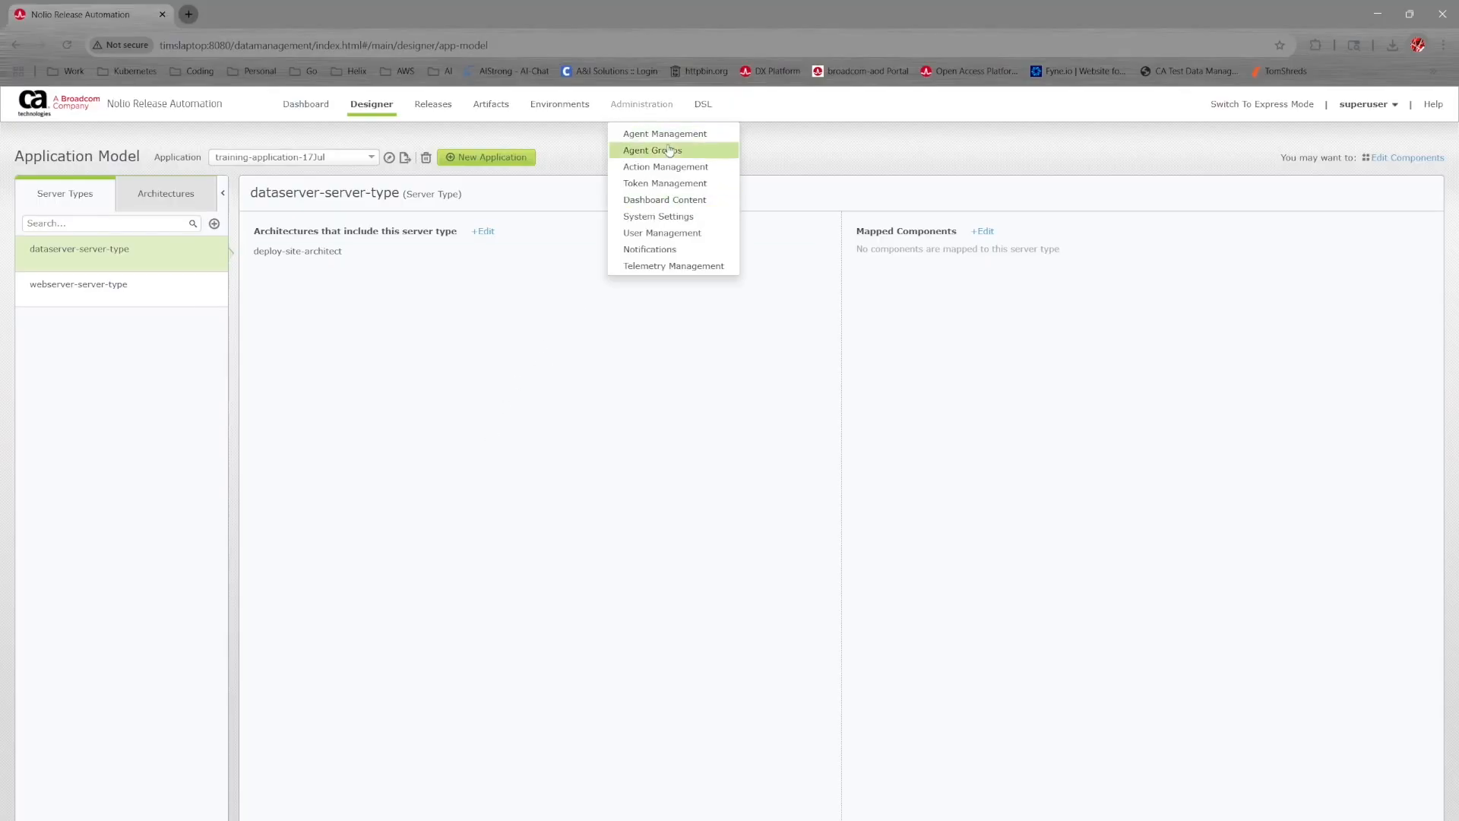
left_click_drag(15, 156, 143, 156)
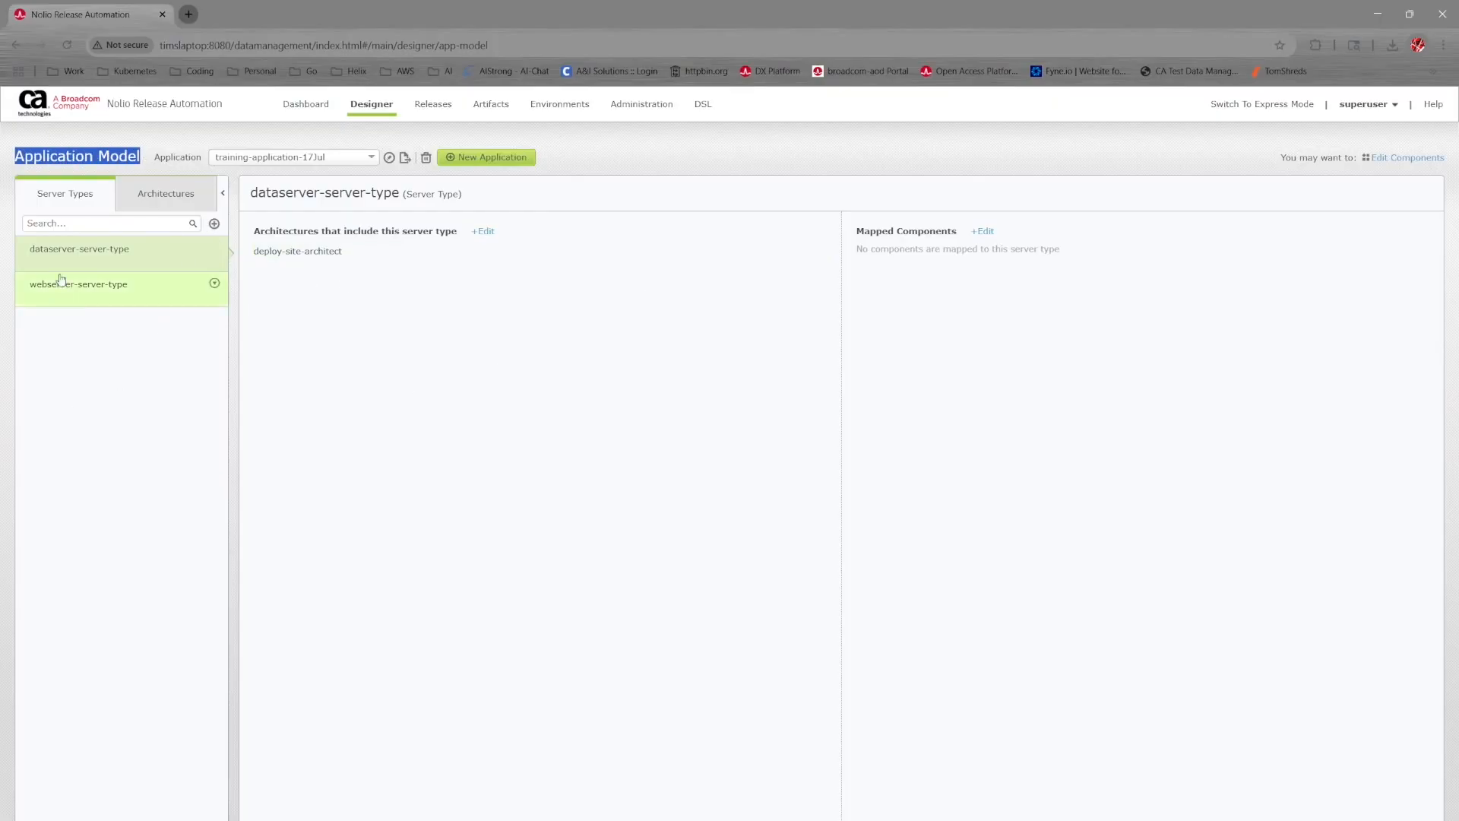
- Open Process Design for training-application-17Jul and review the Default Component with its server type and artifact type mappings
left_click(399, 102)
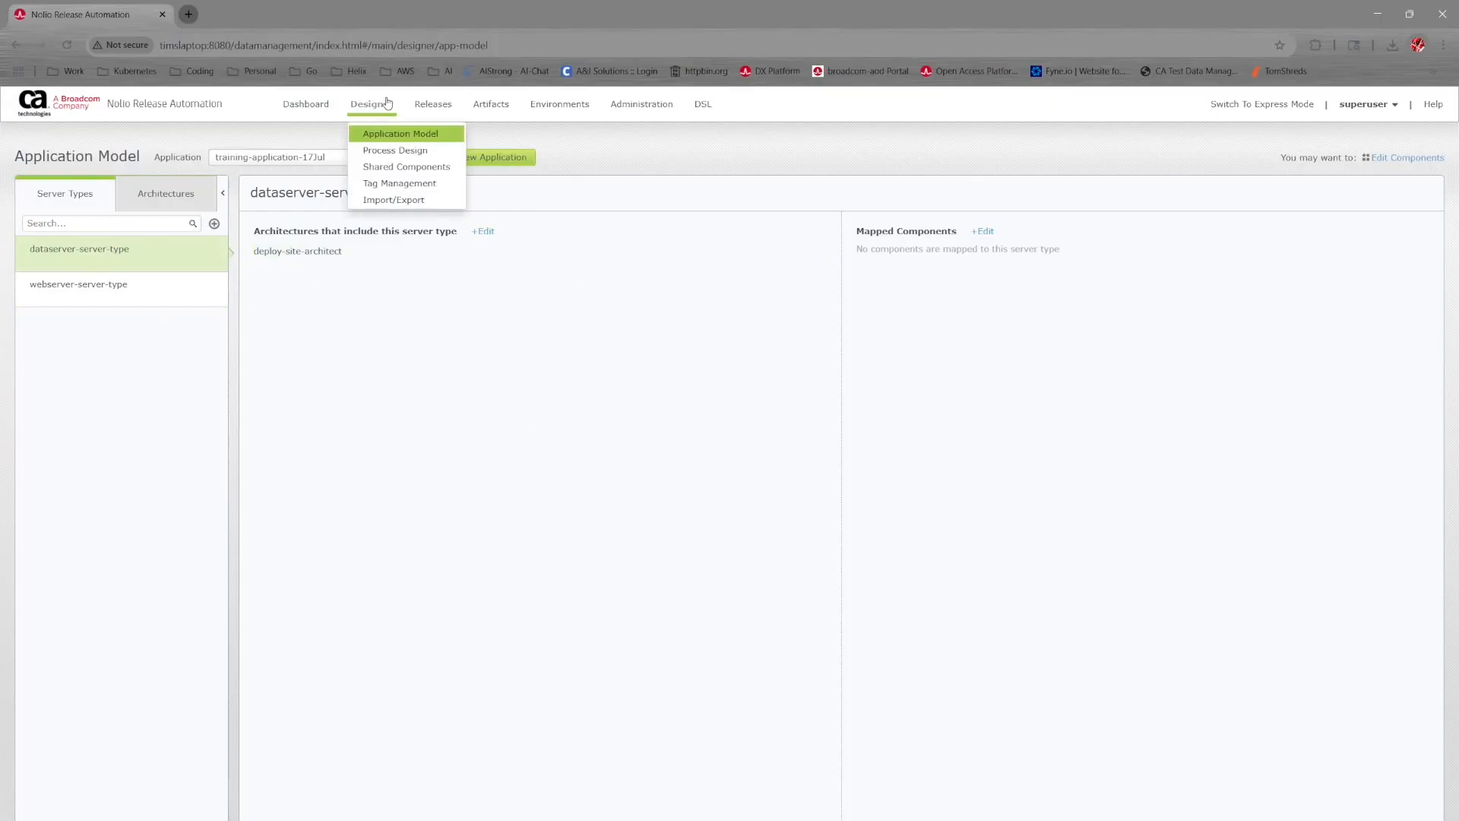
left_click(402, 150)
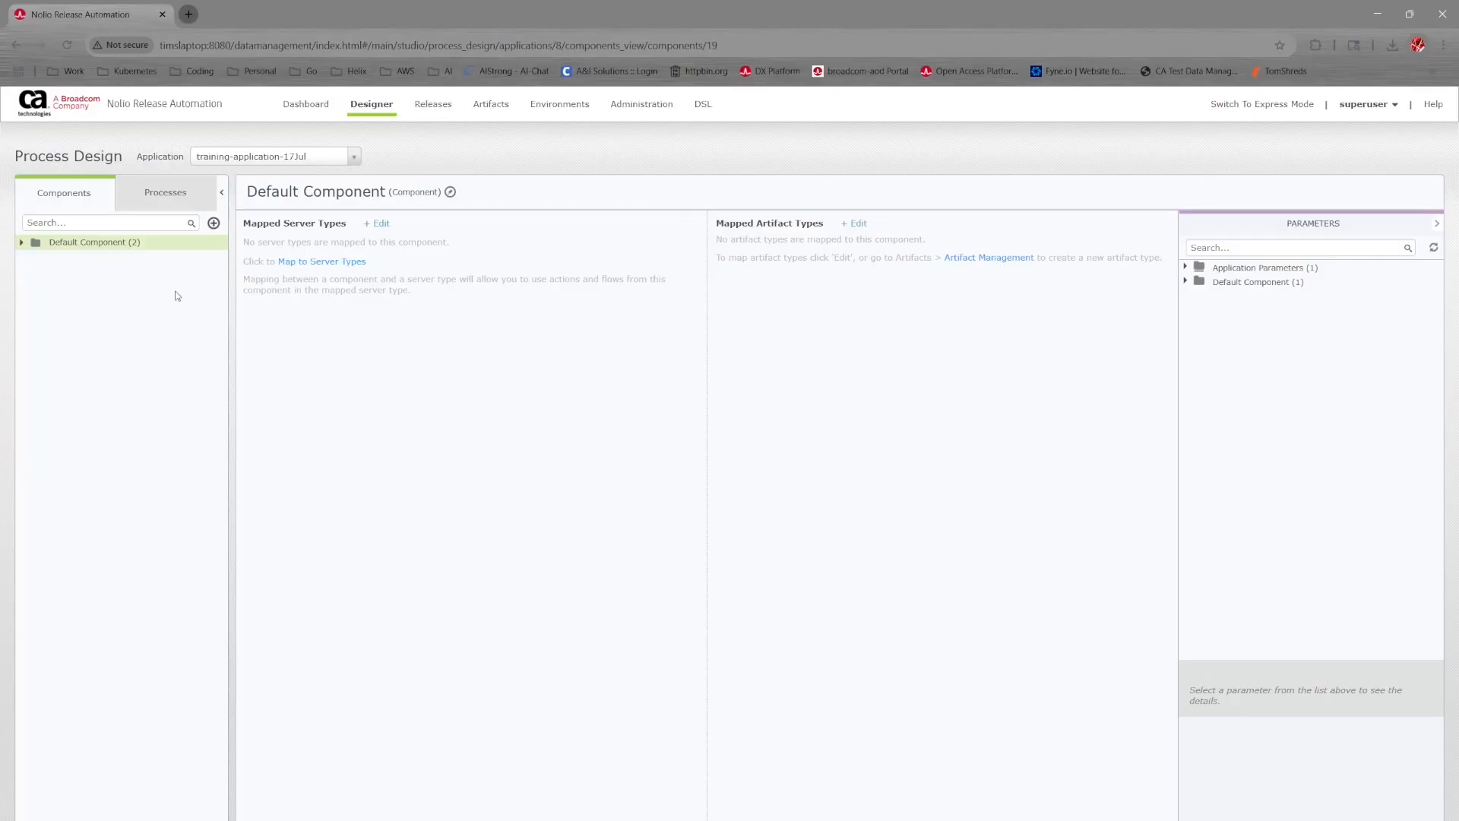
mouse_move(371, 106)
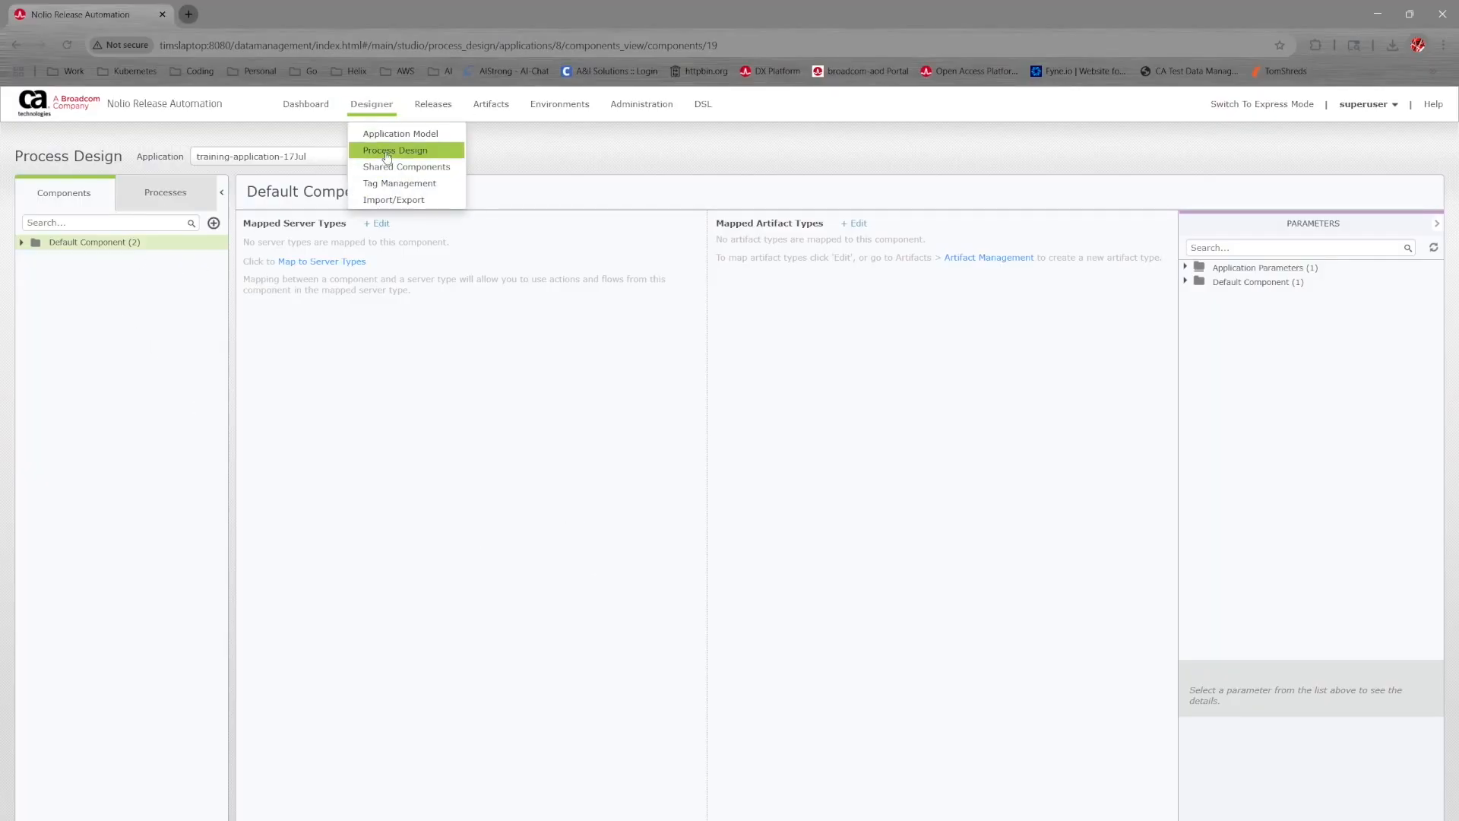
left_click(387, 155)
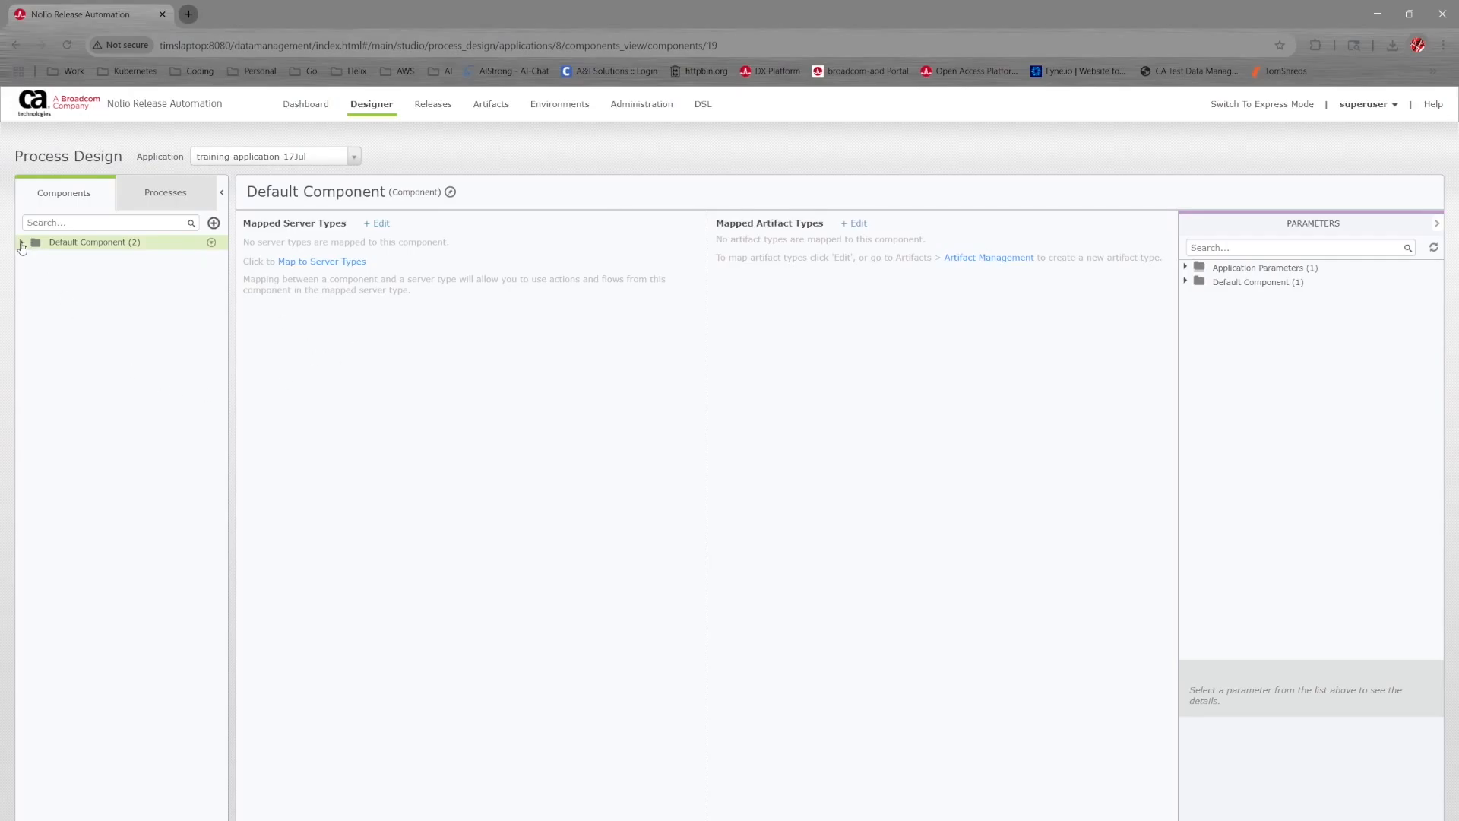
left_click_drag(47, 243, 161, 247)
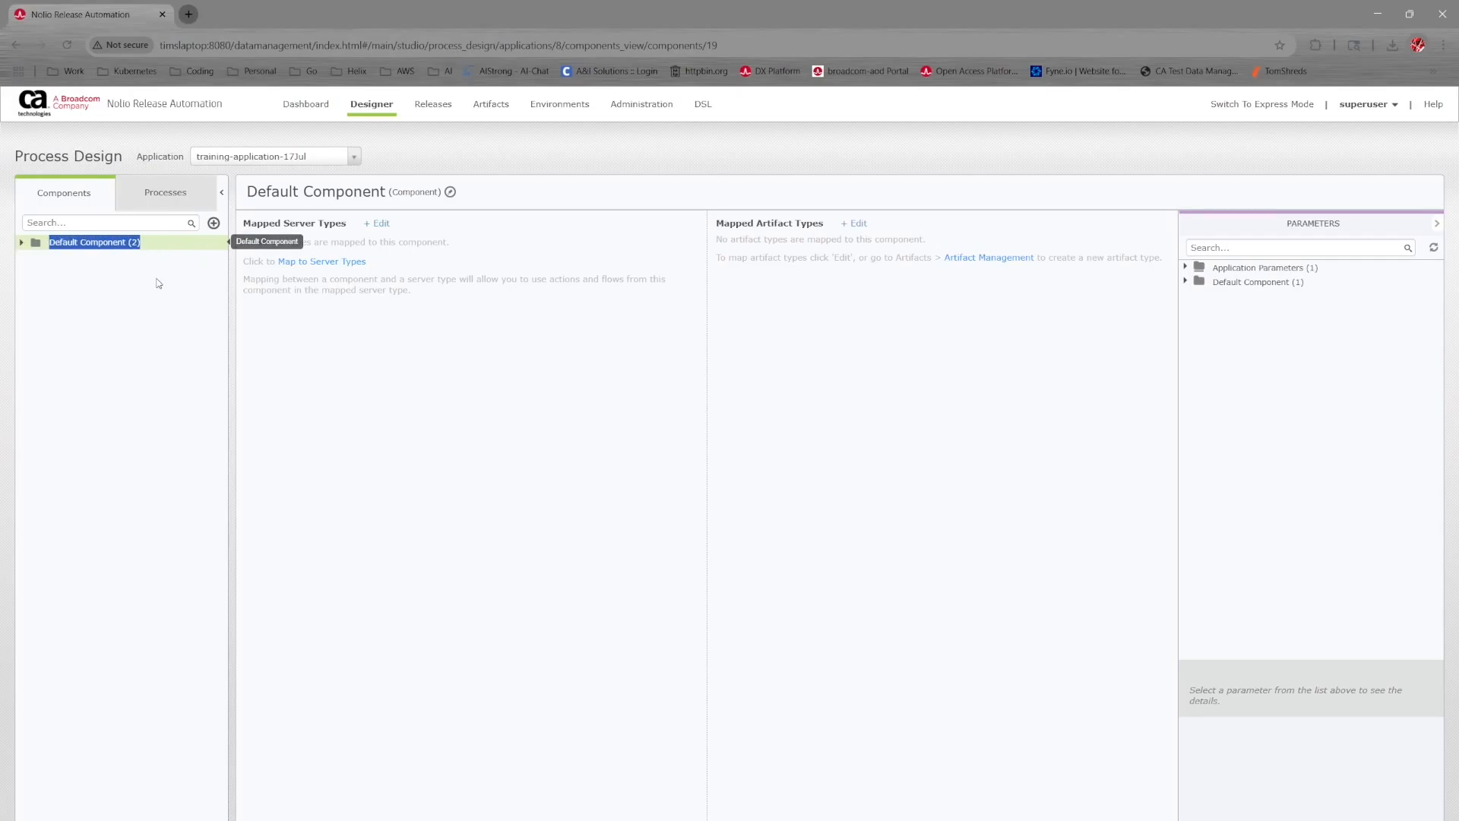
left_click(363, 105)
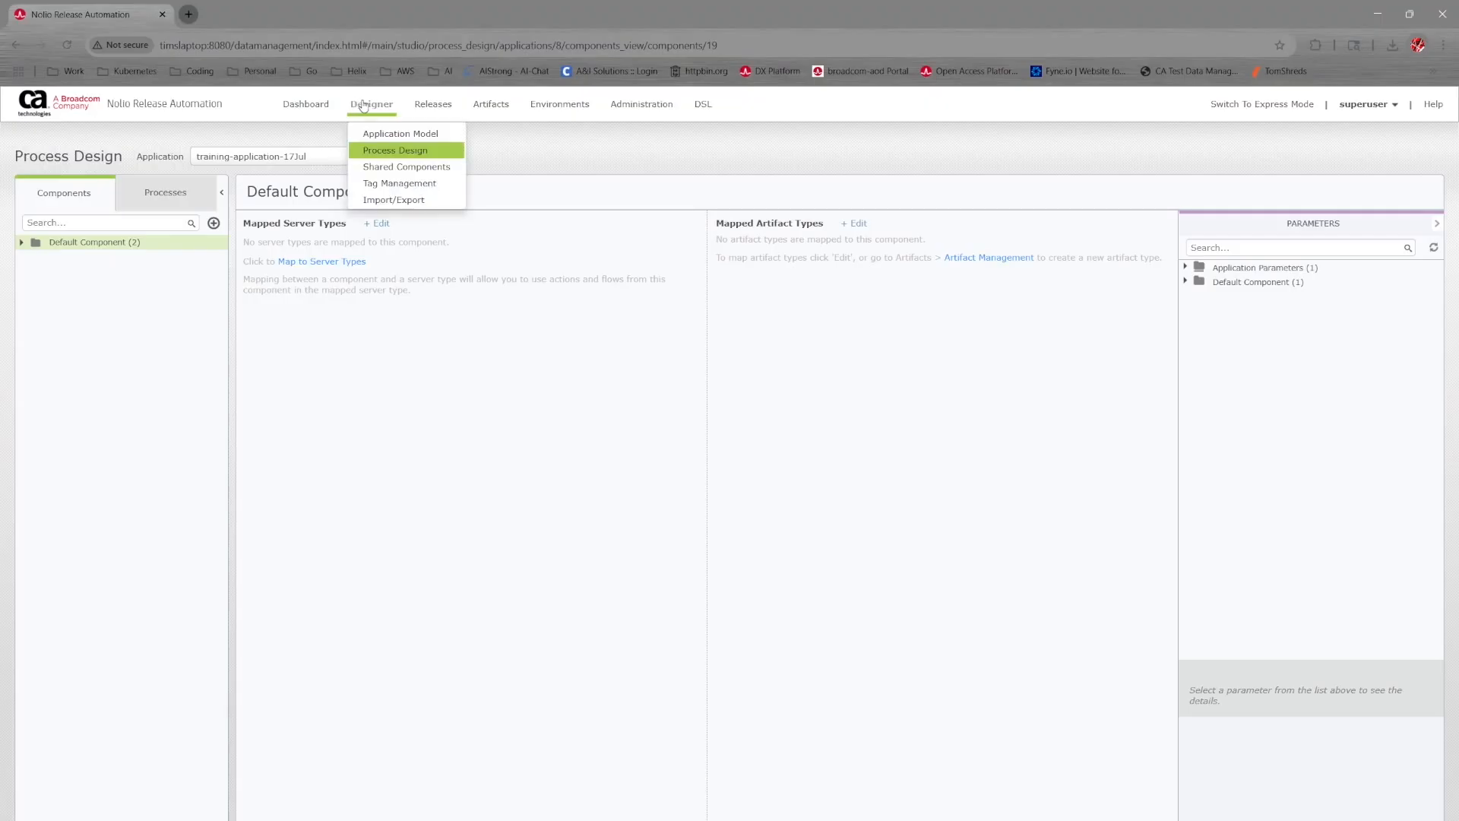
- Expand the Default Component and review which server types are available for mapping to it
left_click(514, 476)
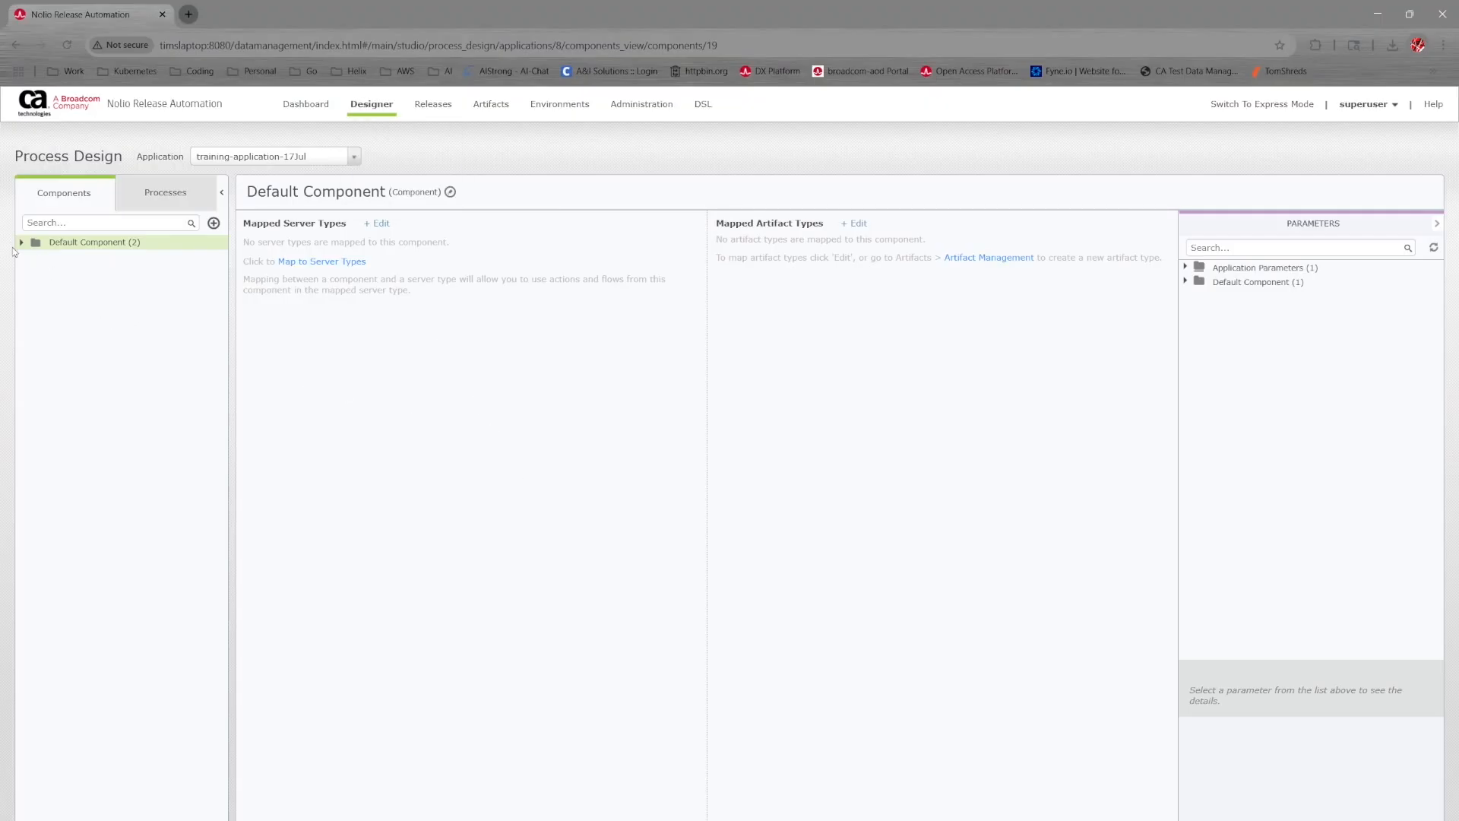
left_click(21, 242)
left_click(326, 262)
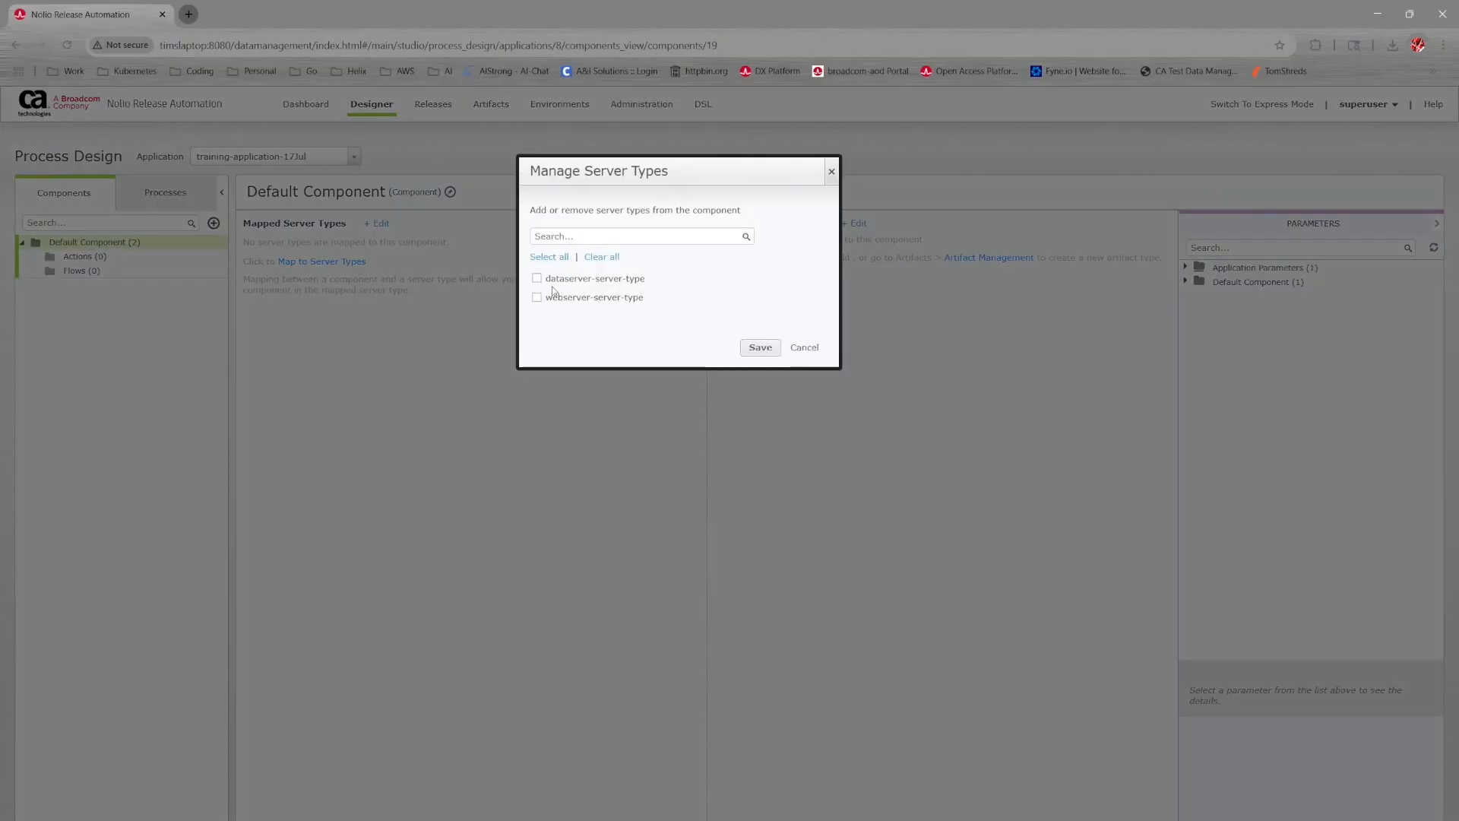
left_click(804, 347)
- Delete the Default Component from training-application-17Jul
left_click(211, 242)
left_click(225, 292)
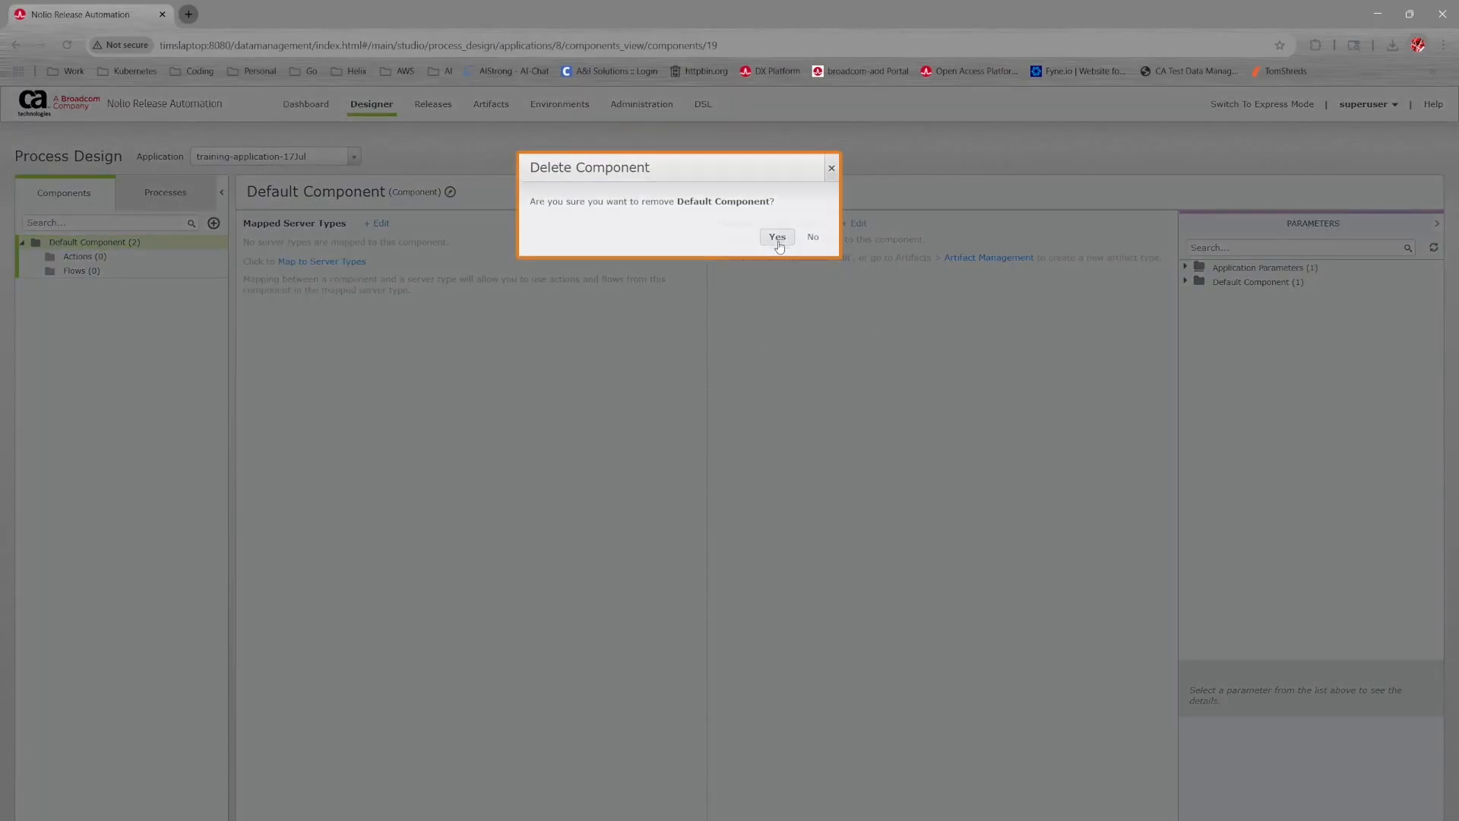
left_click(778, 242)
- Create a new component named deploy-site-components in the application
left_click(213, 223)
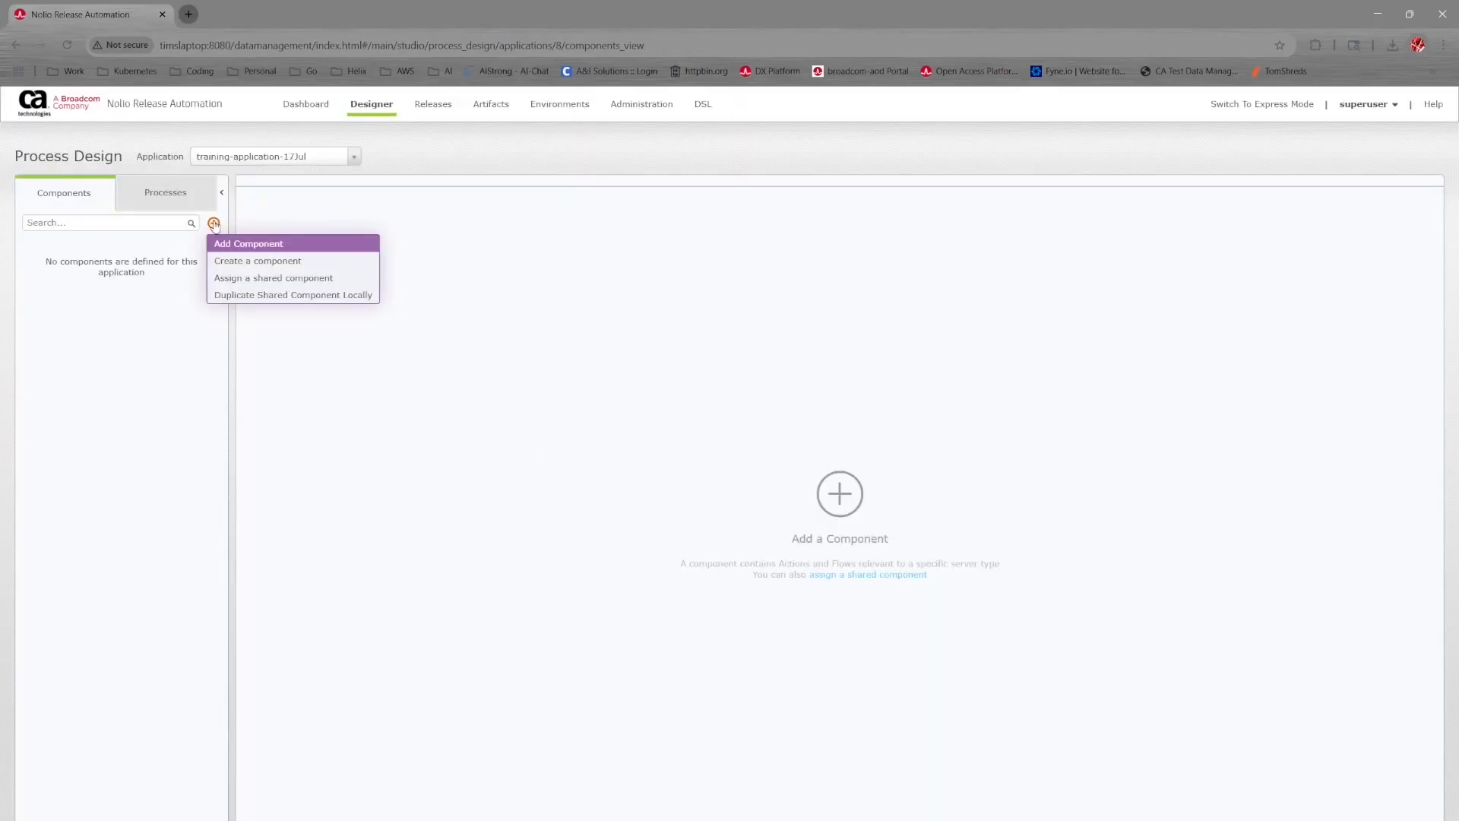
left_click(277, 262)
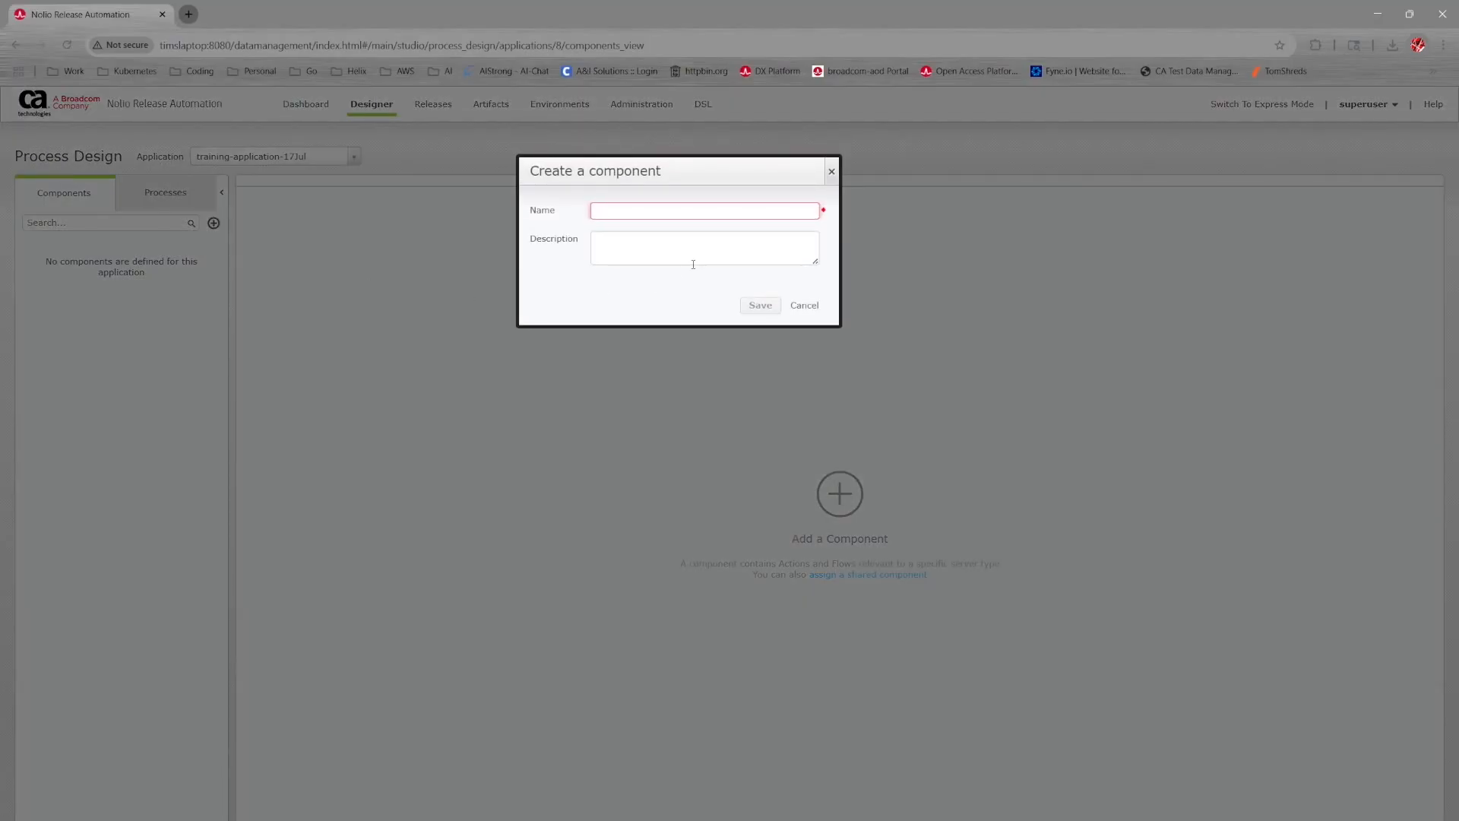
type("deploy")
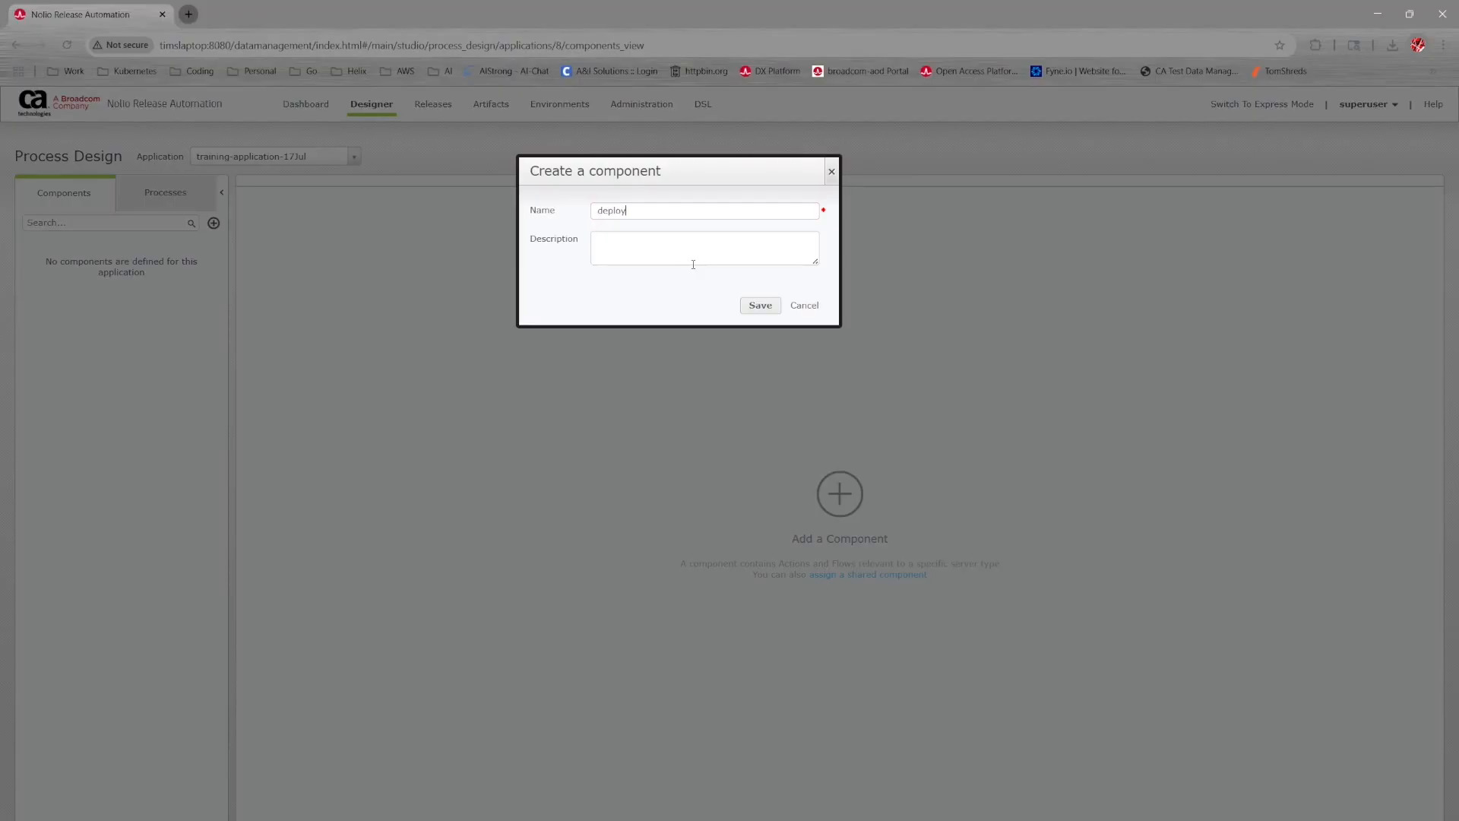
type("-site-components")
key("Return")
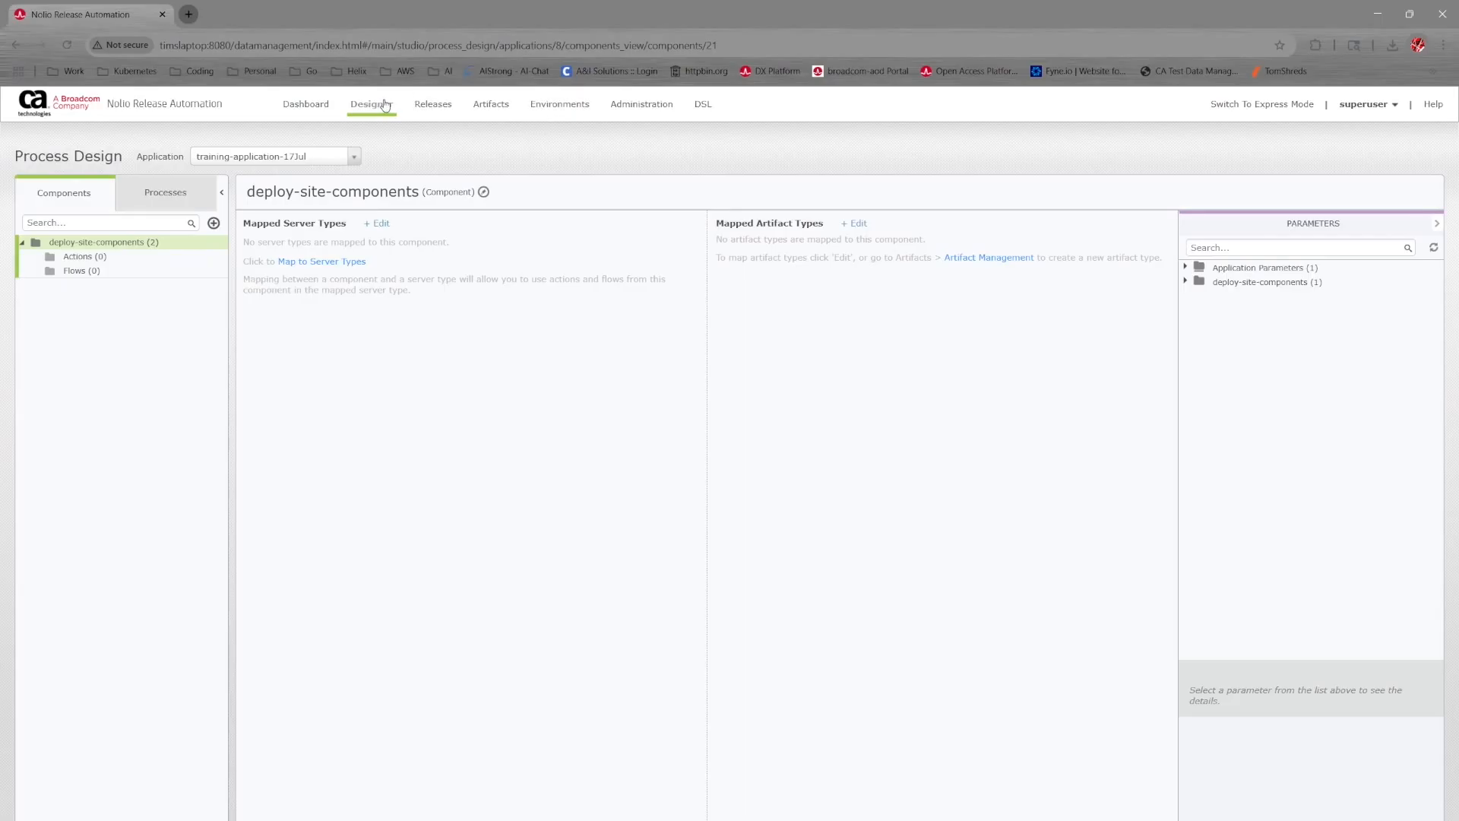
- Open the Application Model and review the components available for mapping to dataserver-server-type without changing the mapping
mouse_move(381, 114)
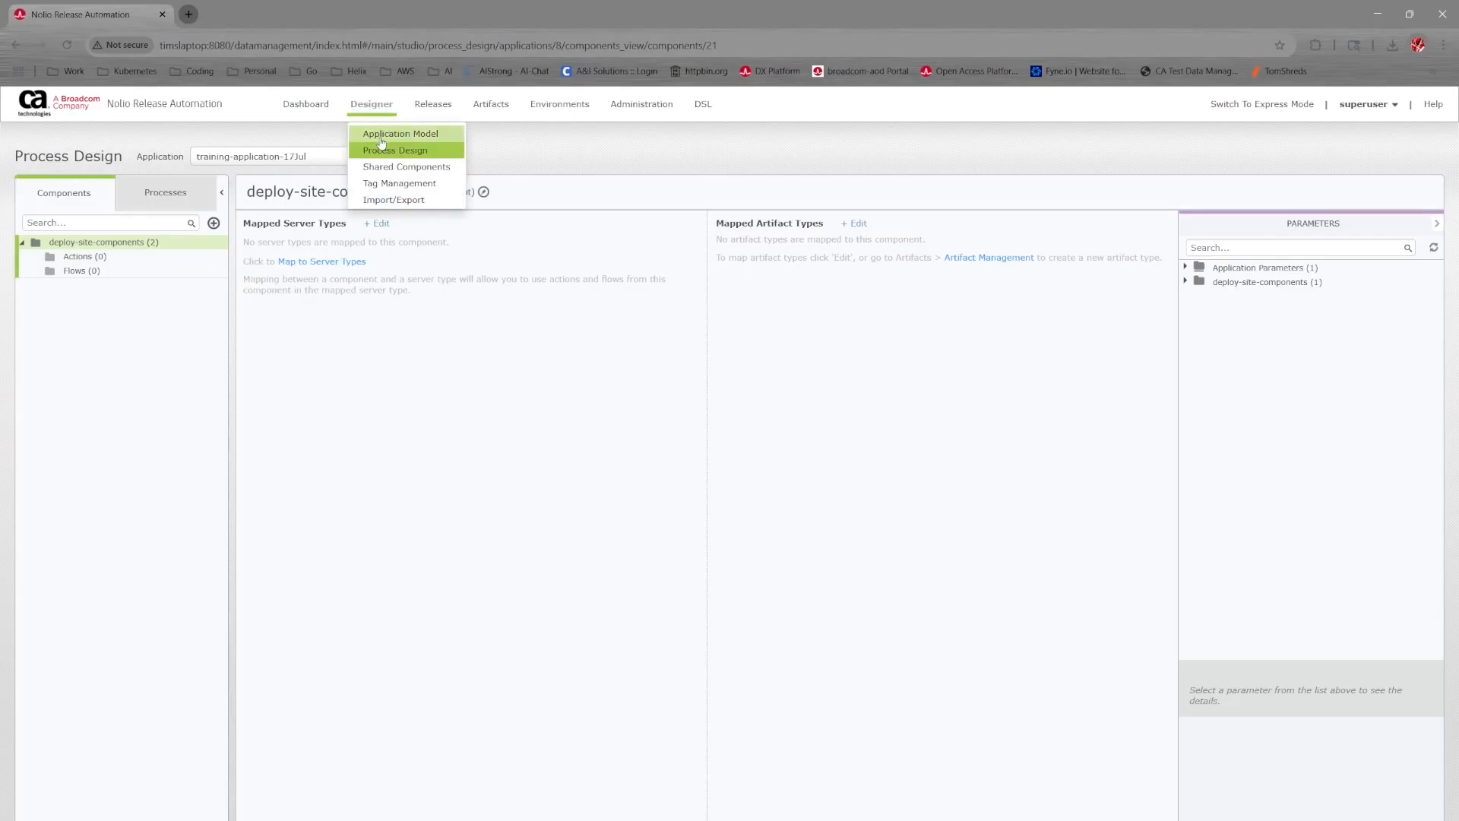
left_click(383, 139)
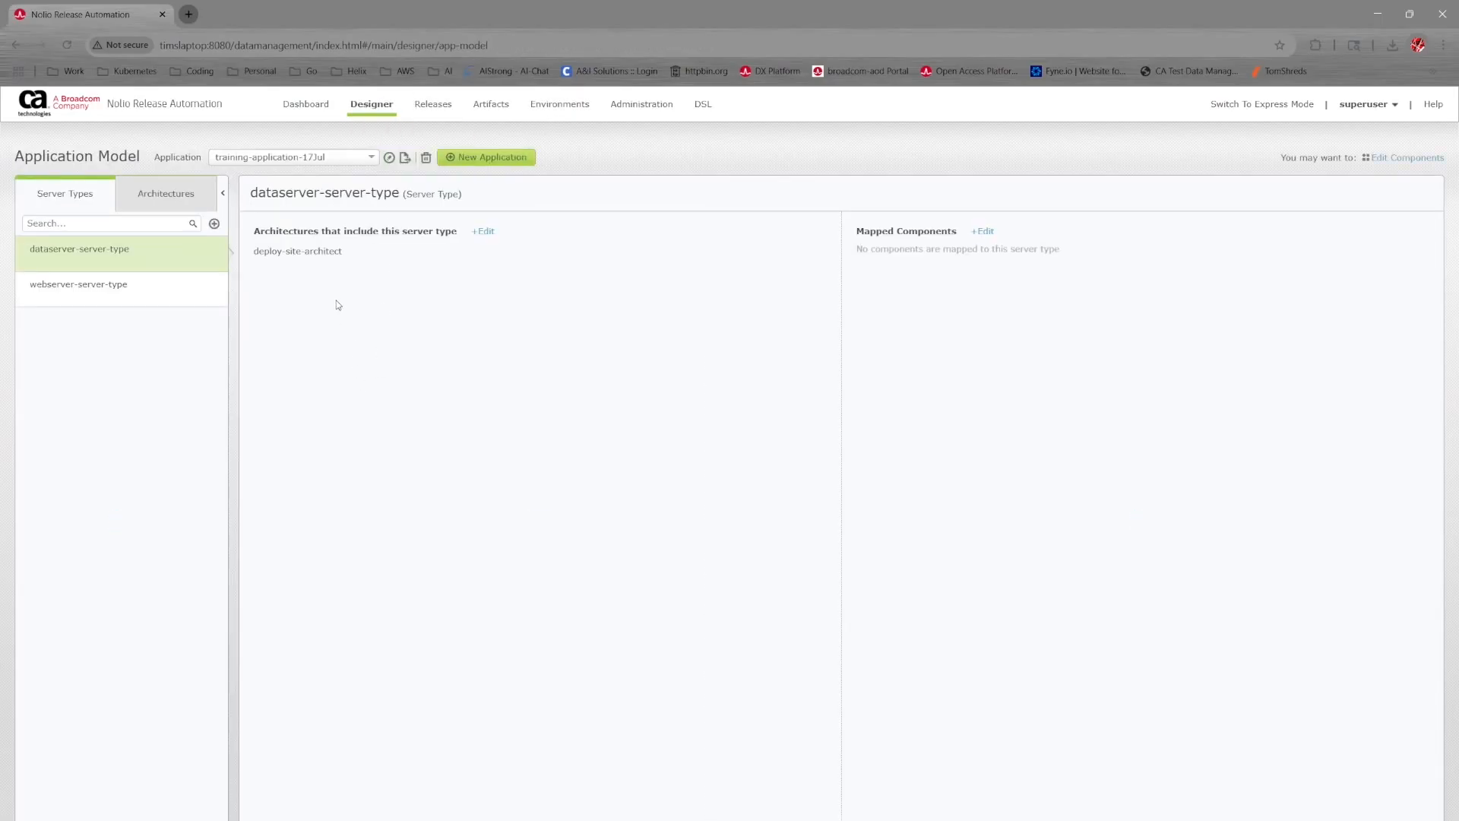
left_click(983, 232)
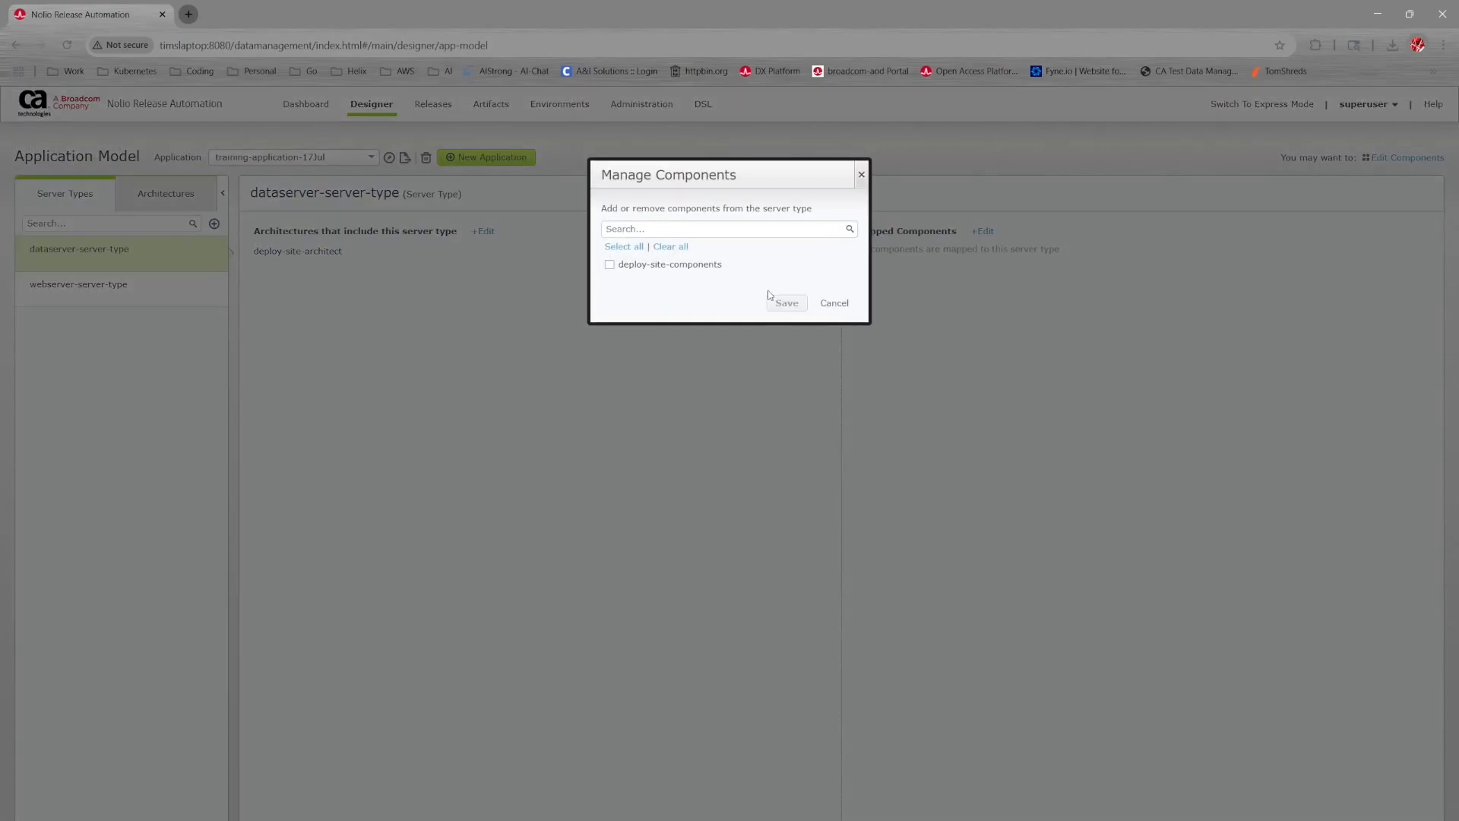
left_click(834, 303)
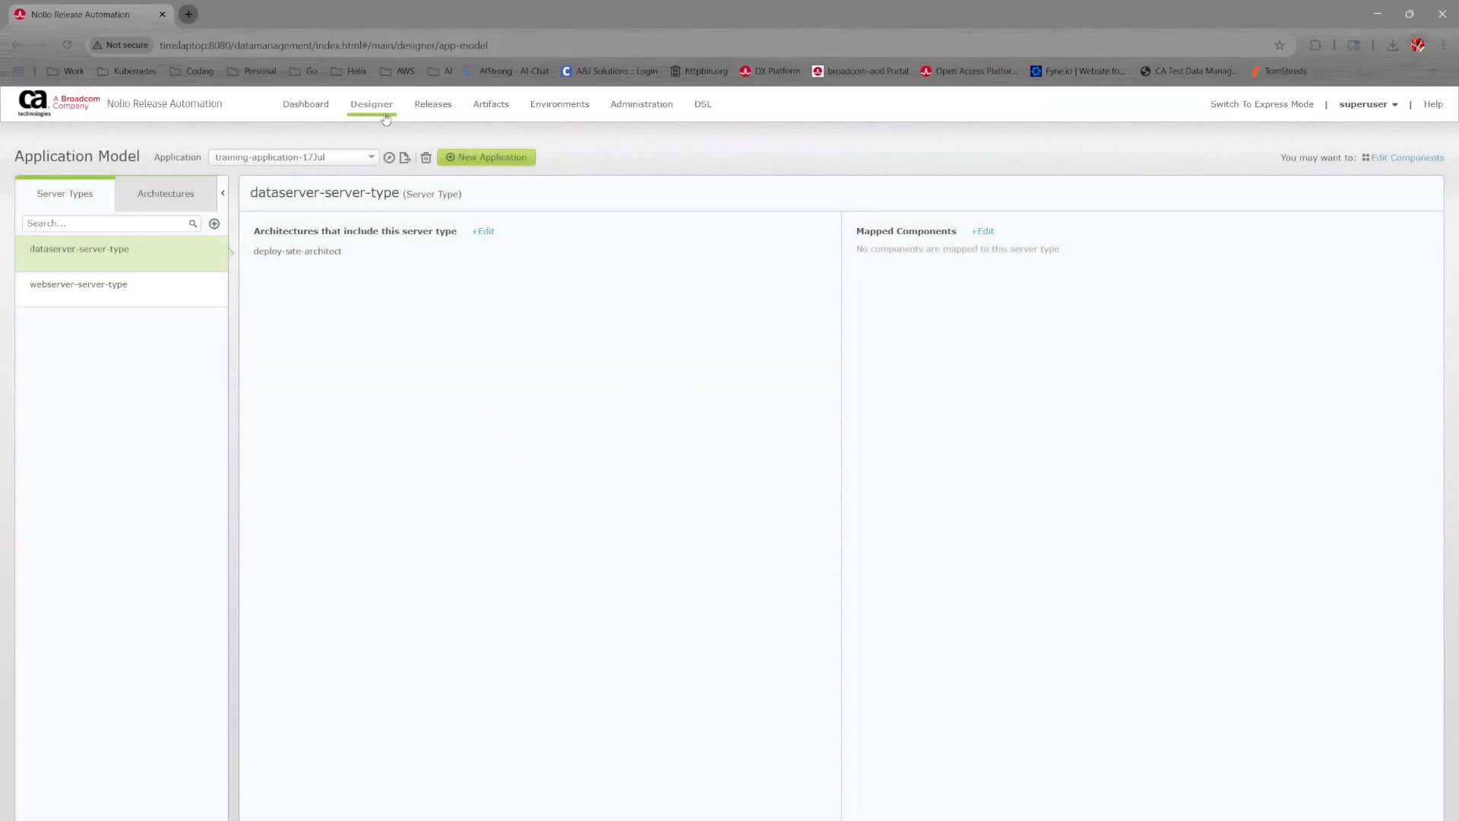
- Return to Process Design and map dataserver-server-type and webserver-server-type to deploy-site-components
mouse_move(373, 109)
left_click(386, 151)
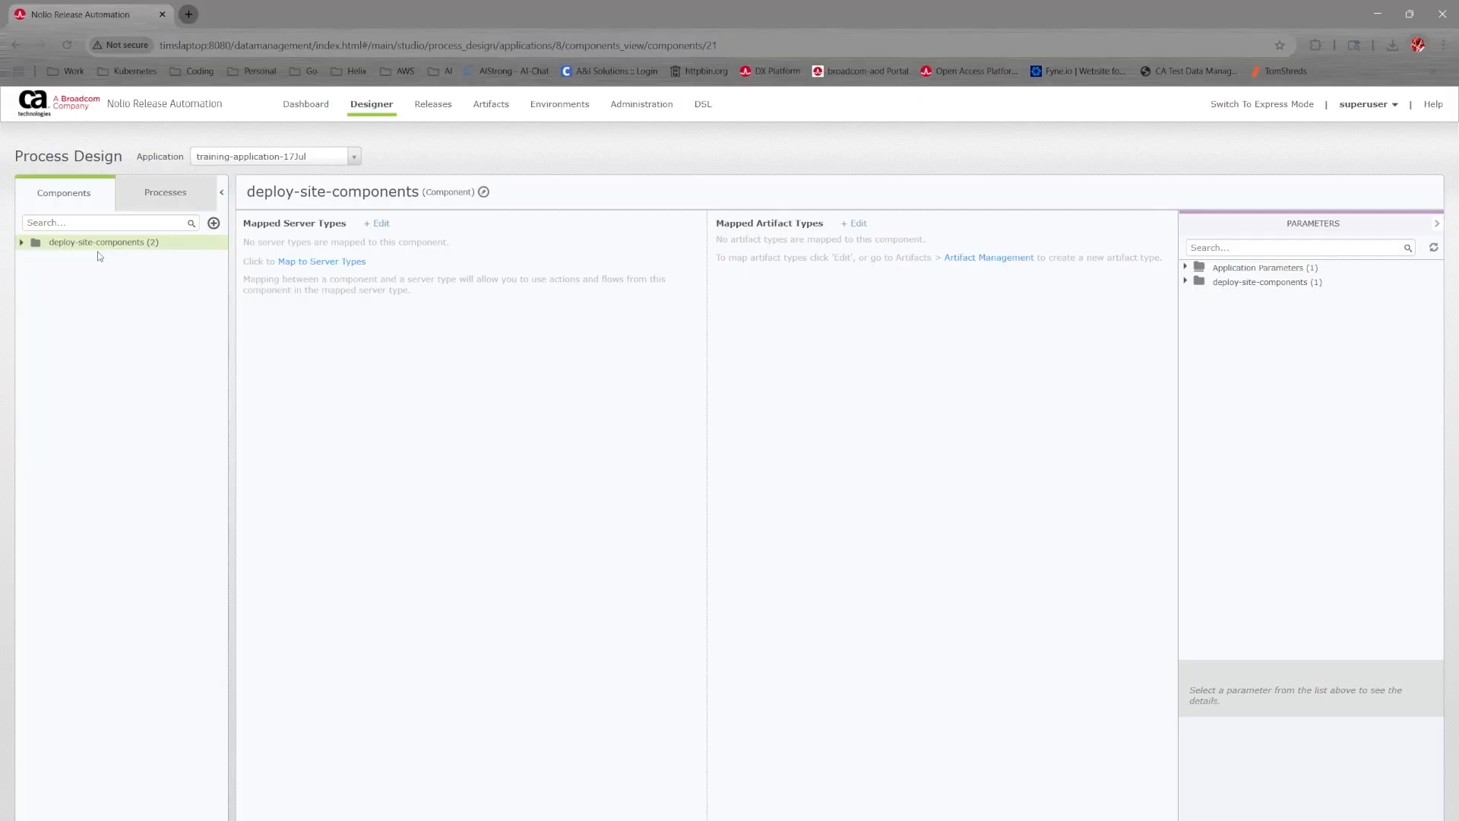
left_click(302, 263)
left_click(557, 281)
left_click(554, 297)
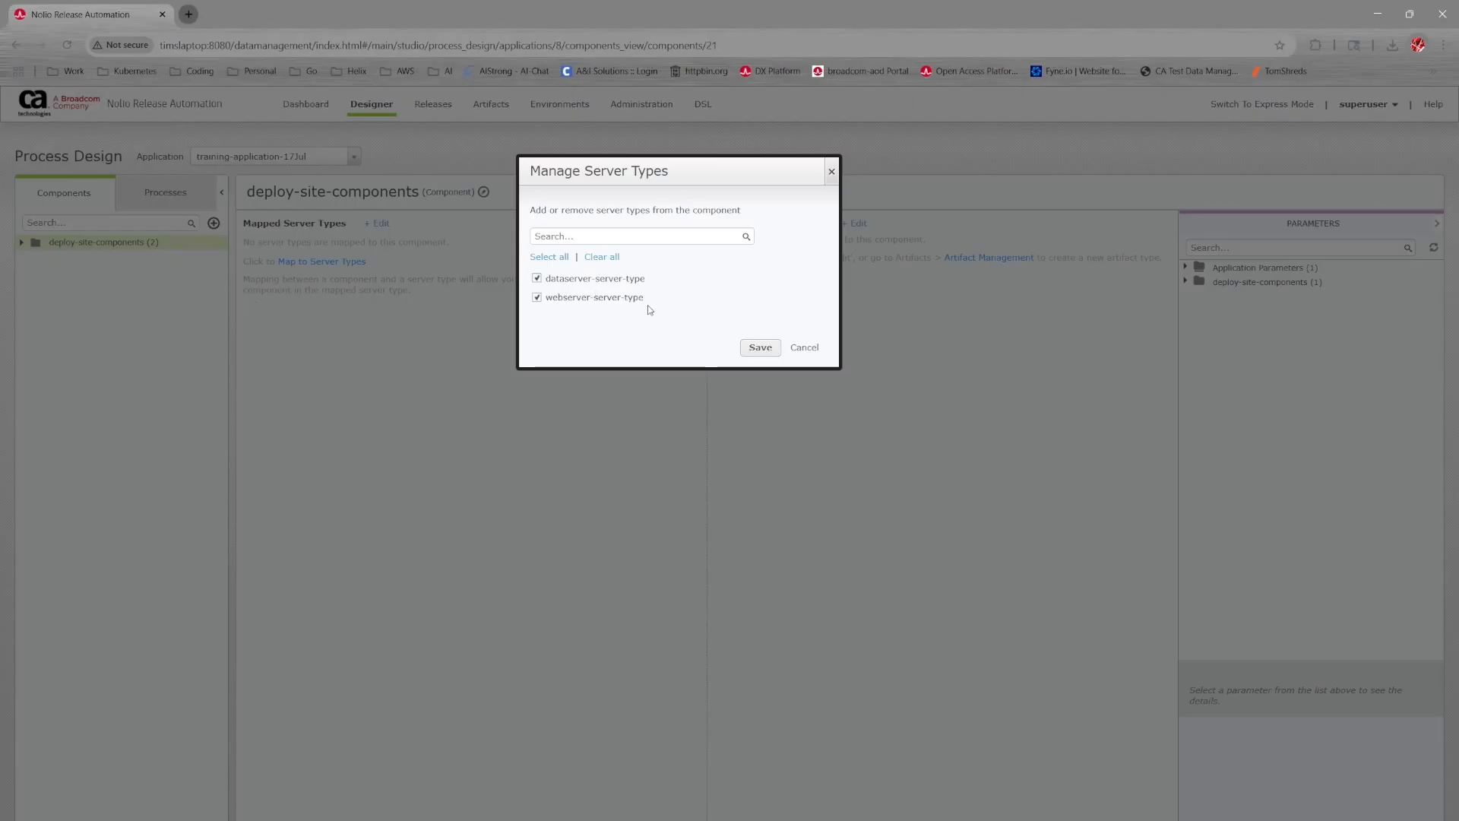
left_click(763, 350)
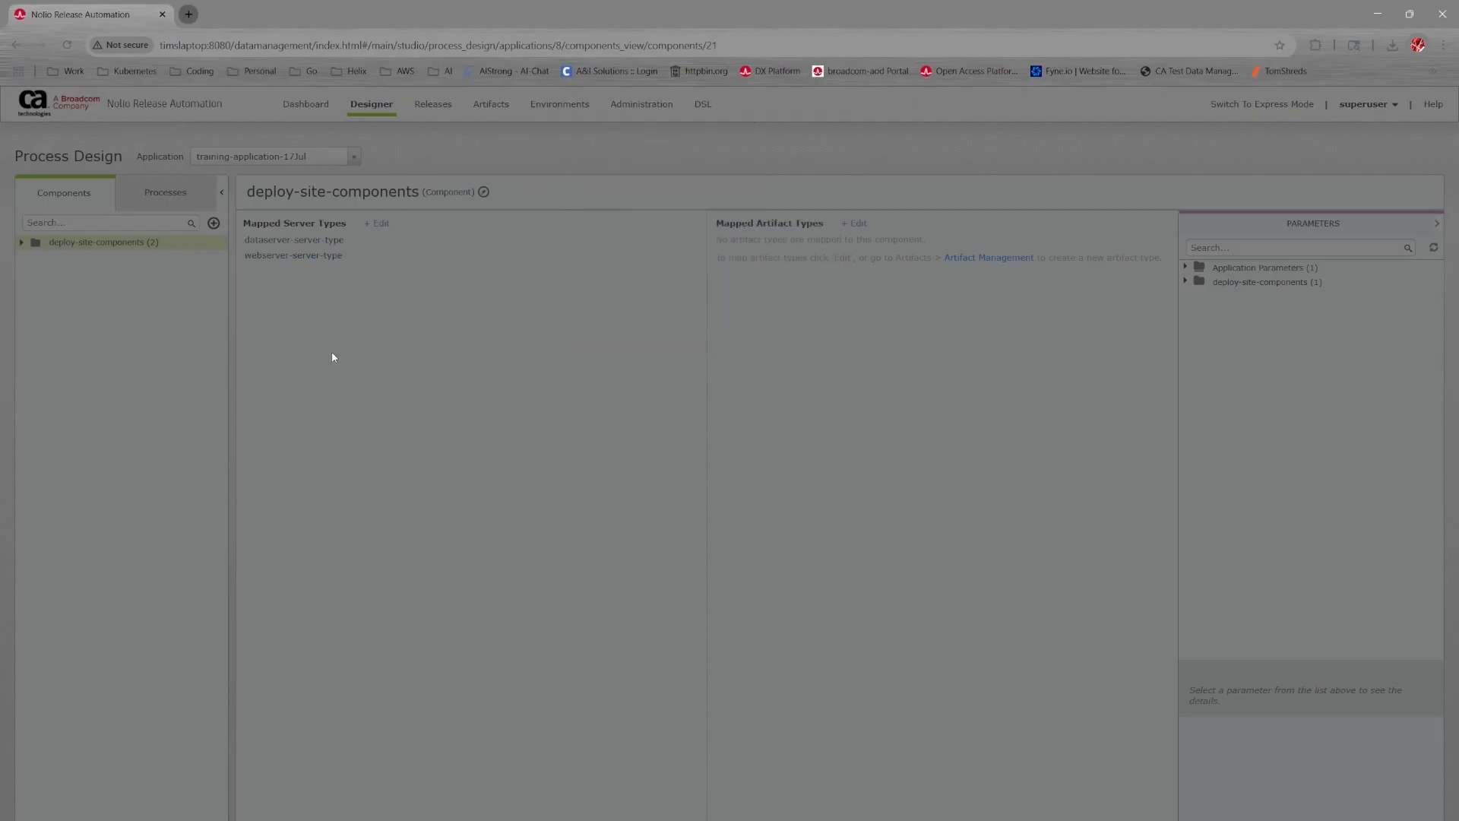
- Expand deploy-site-components and review the options for its actions, for adding components, for new parameters and for the component itself
left_click(23, 241)
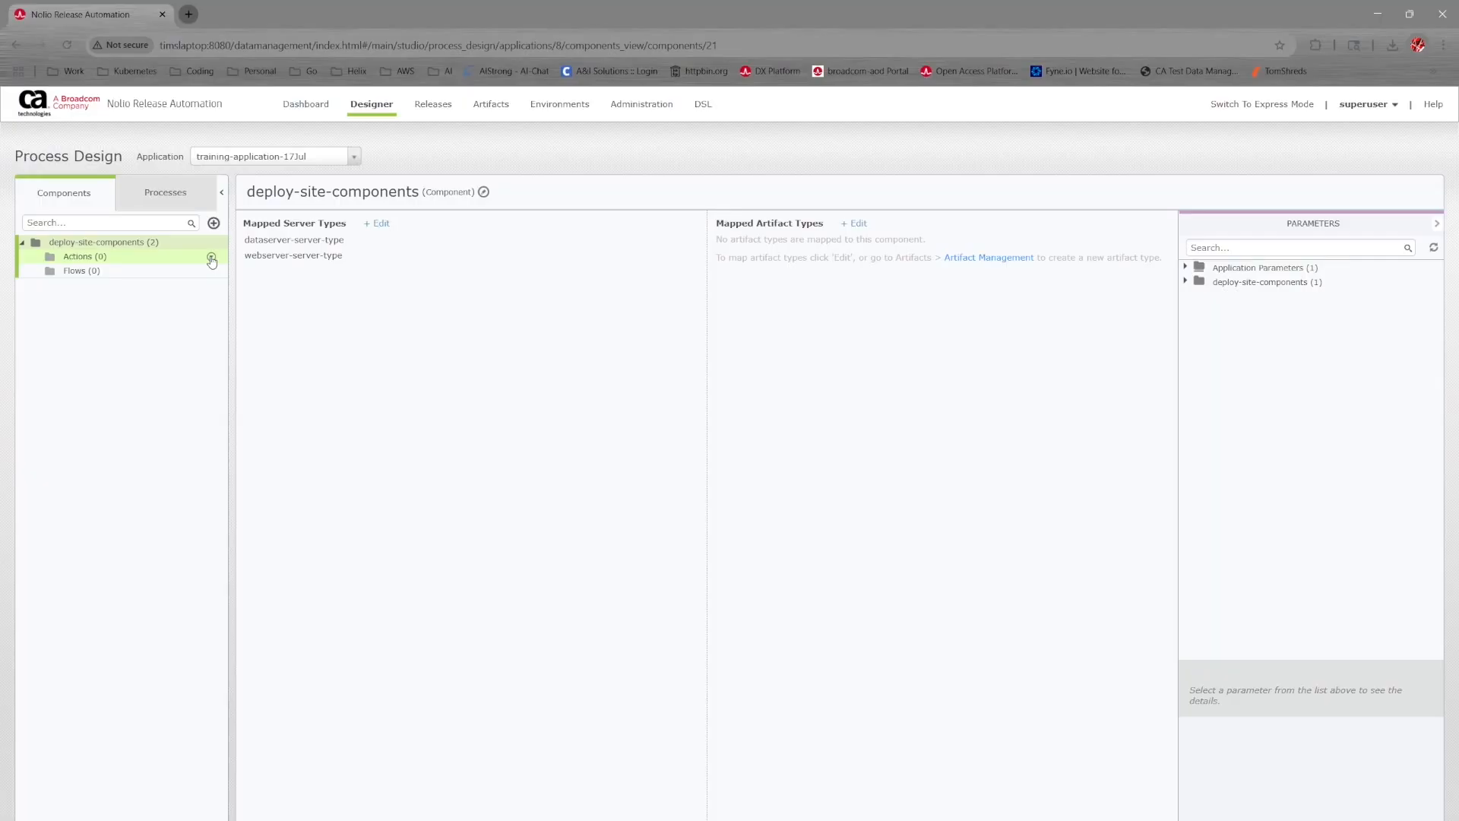
left_click(211, 258)
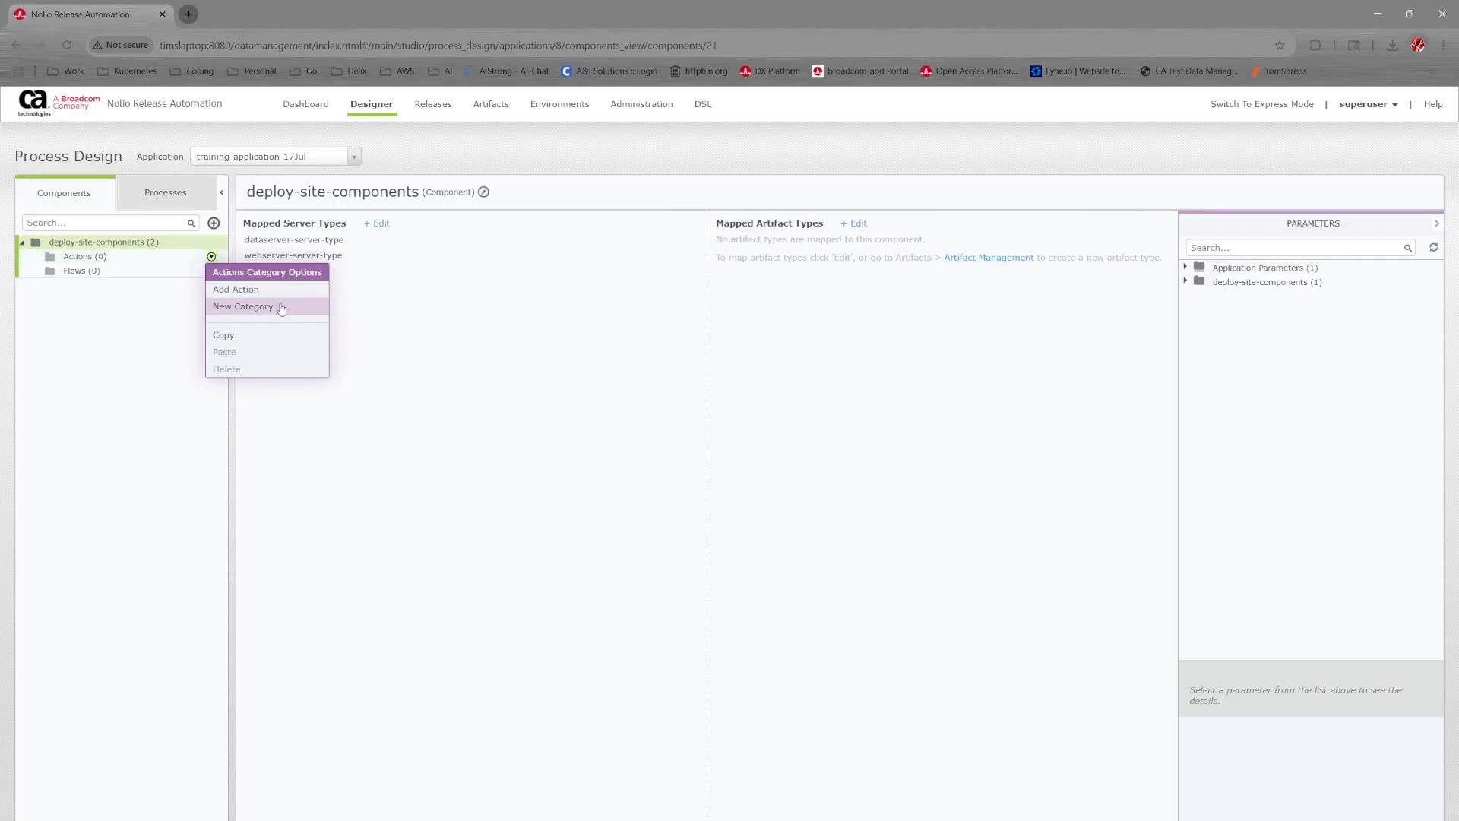
left_click(213, 223)
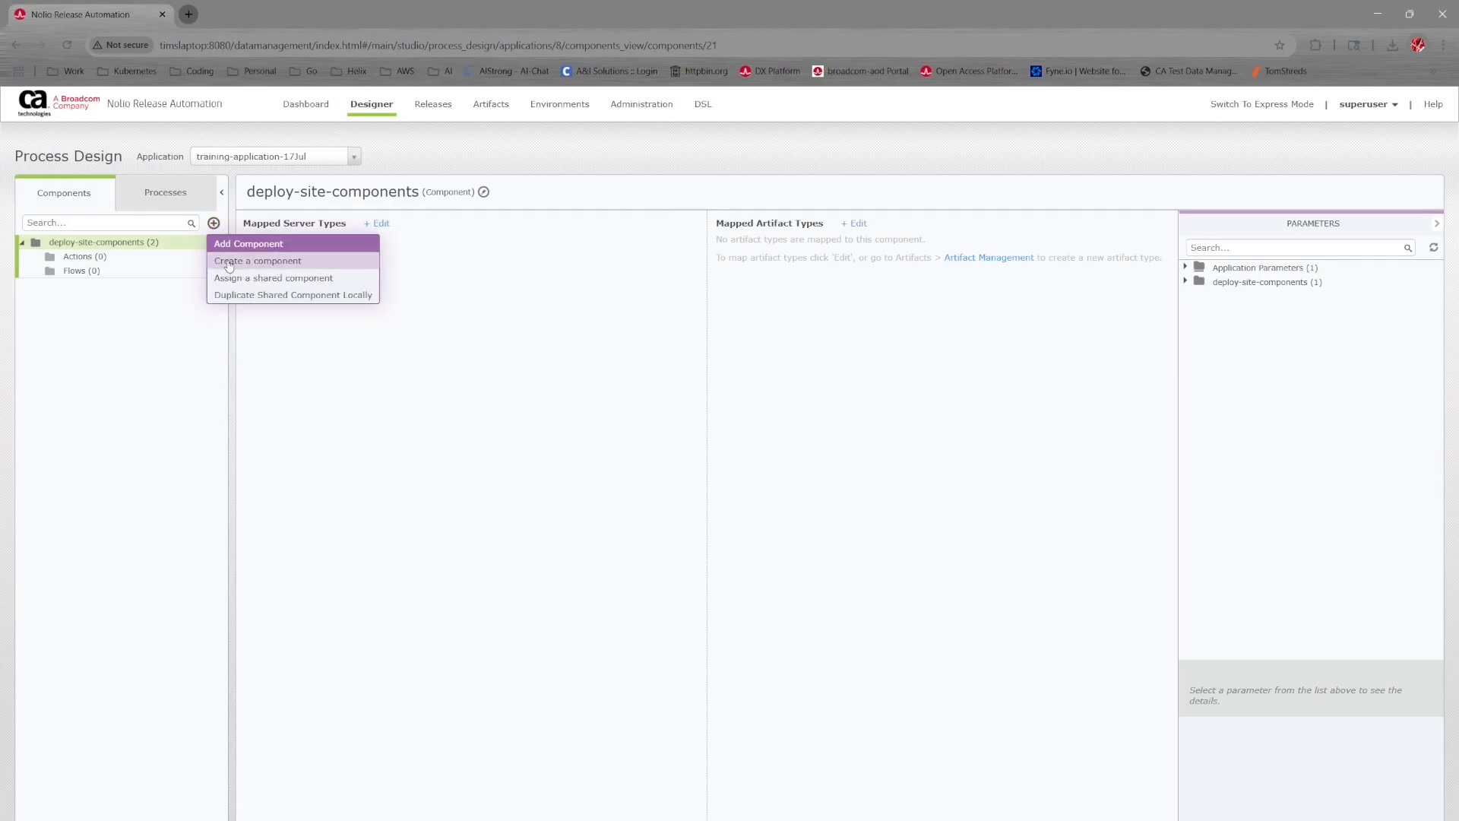
left_click(1340, 322)
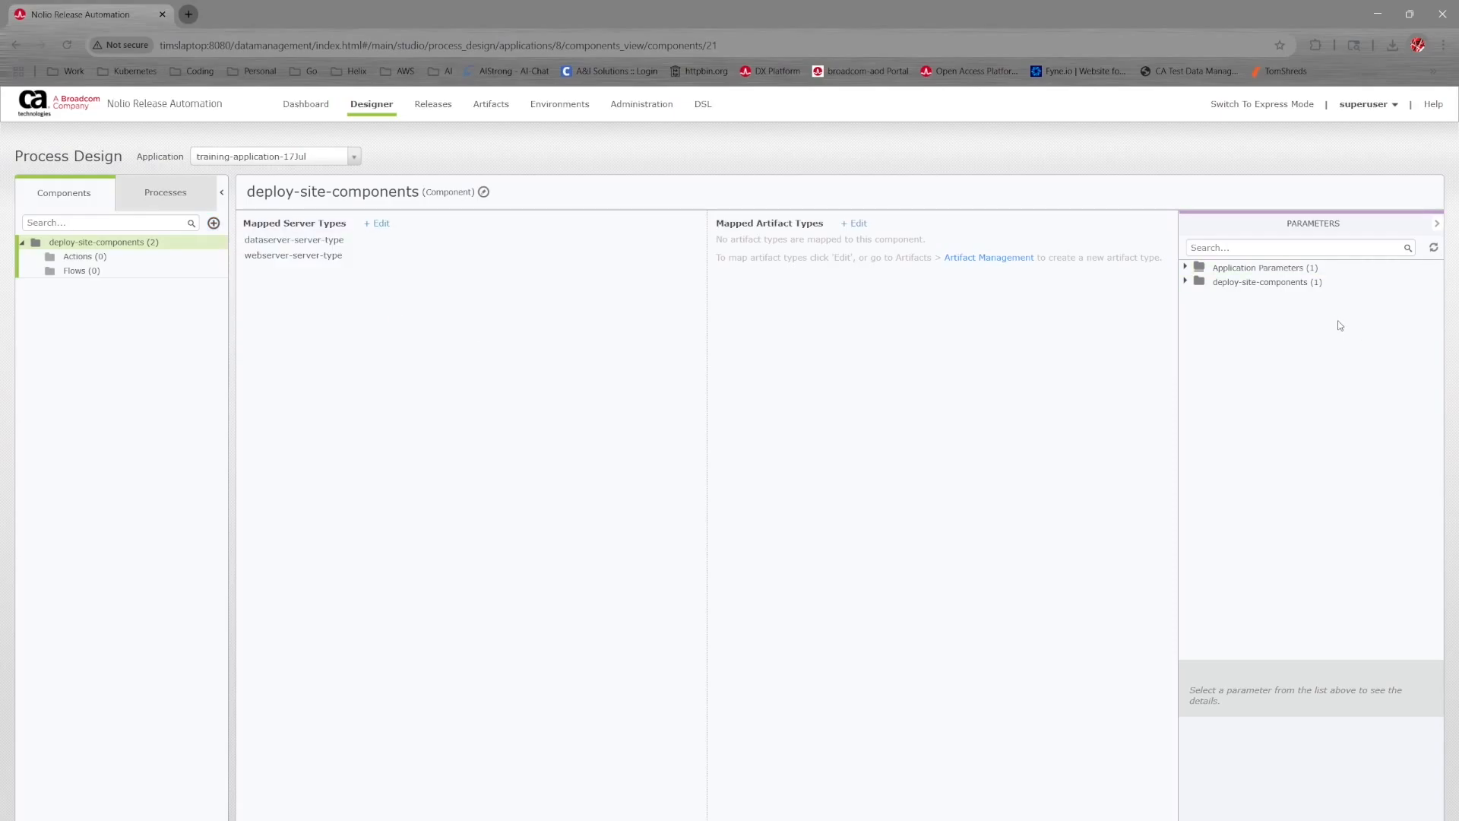
left_click(1429, 281)
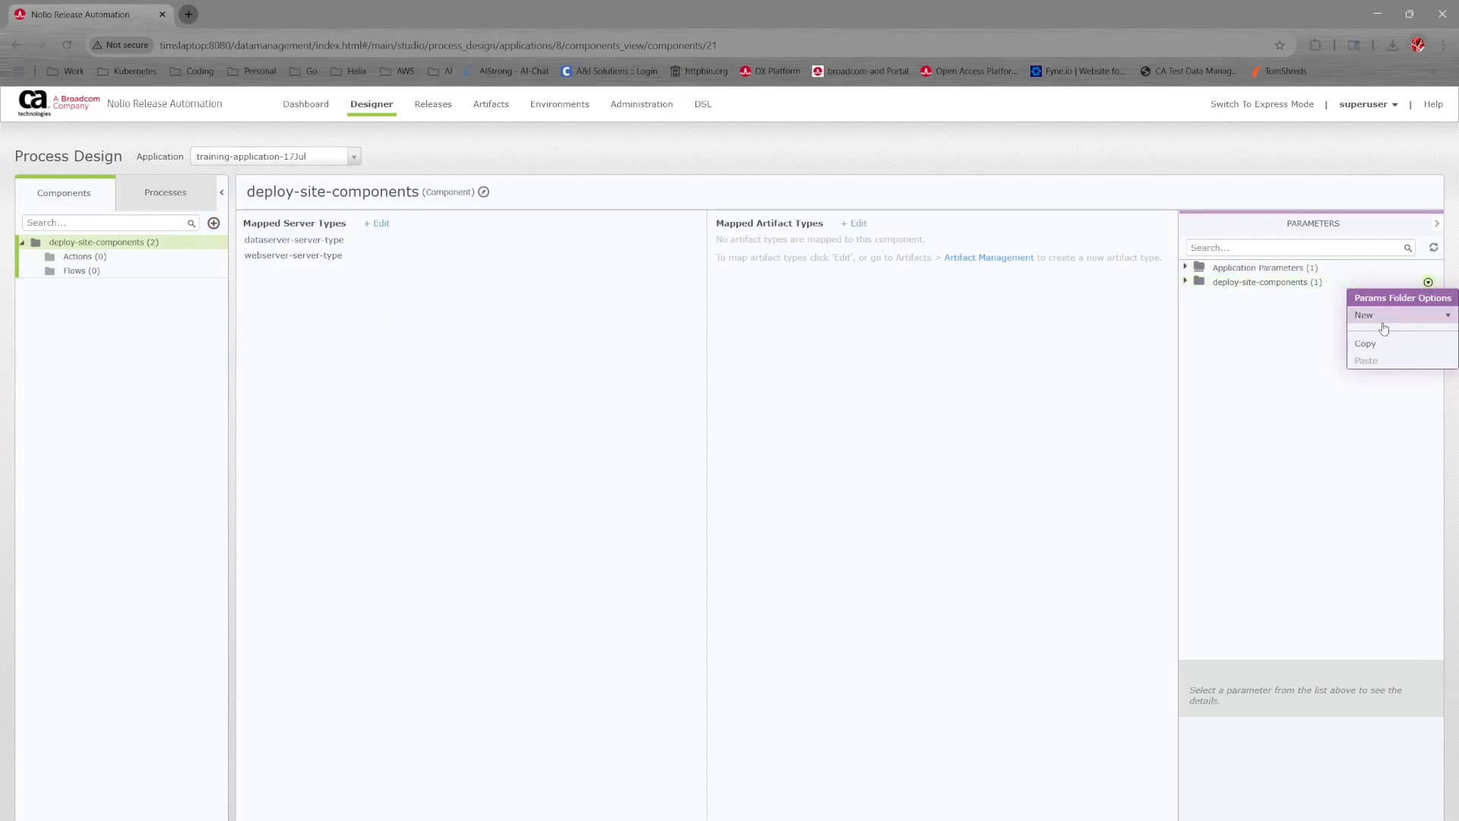
left_click(1380, 314)
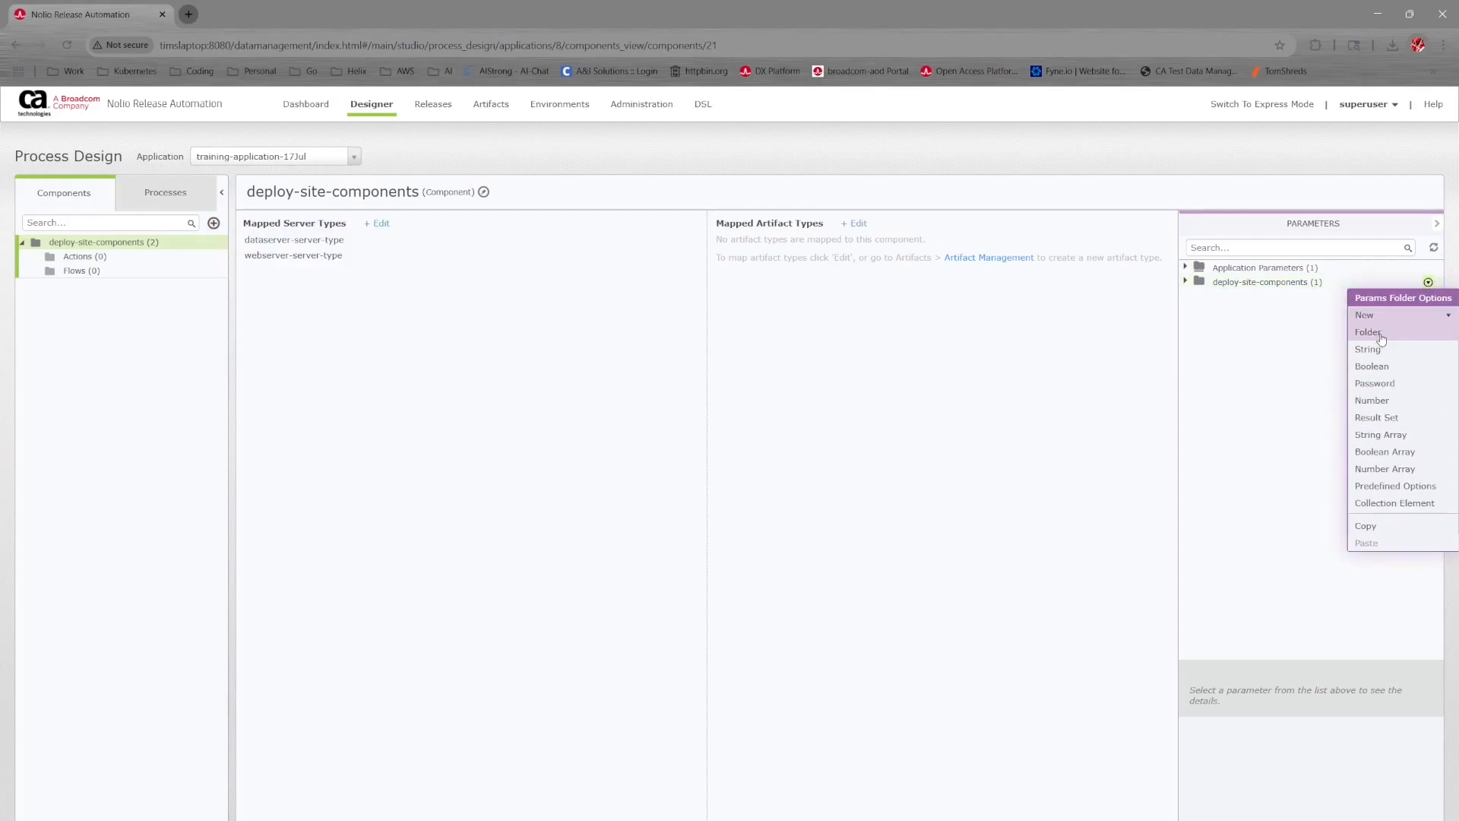
left_click(695, 334)
left_click(212, 242)
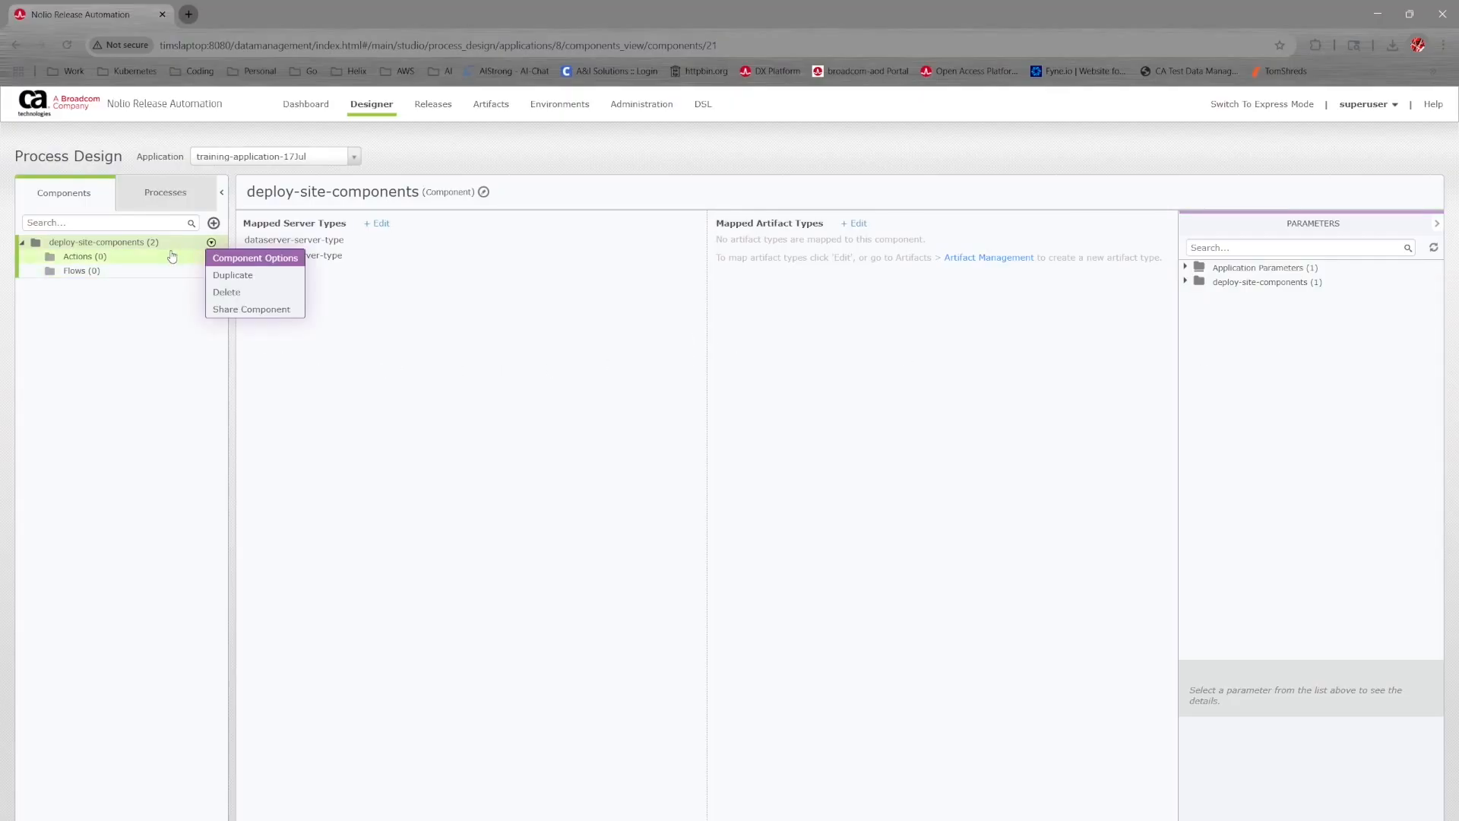
- Create a category named database-actions under the Actions of deploy-site-components
left_click(171, 256)
left_click(211, 257)
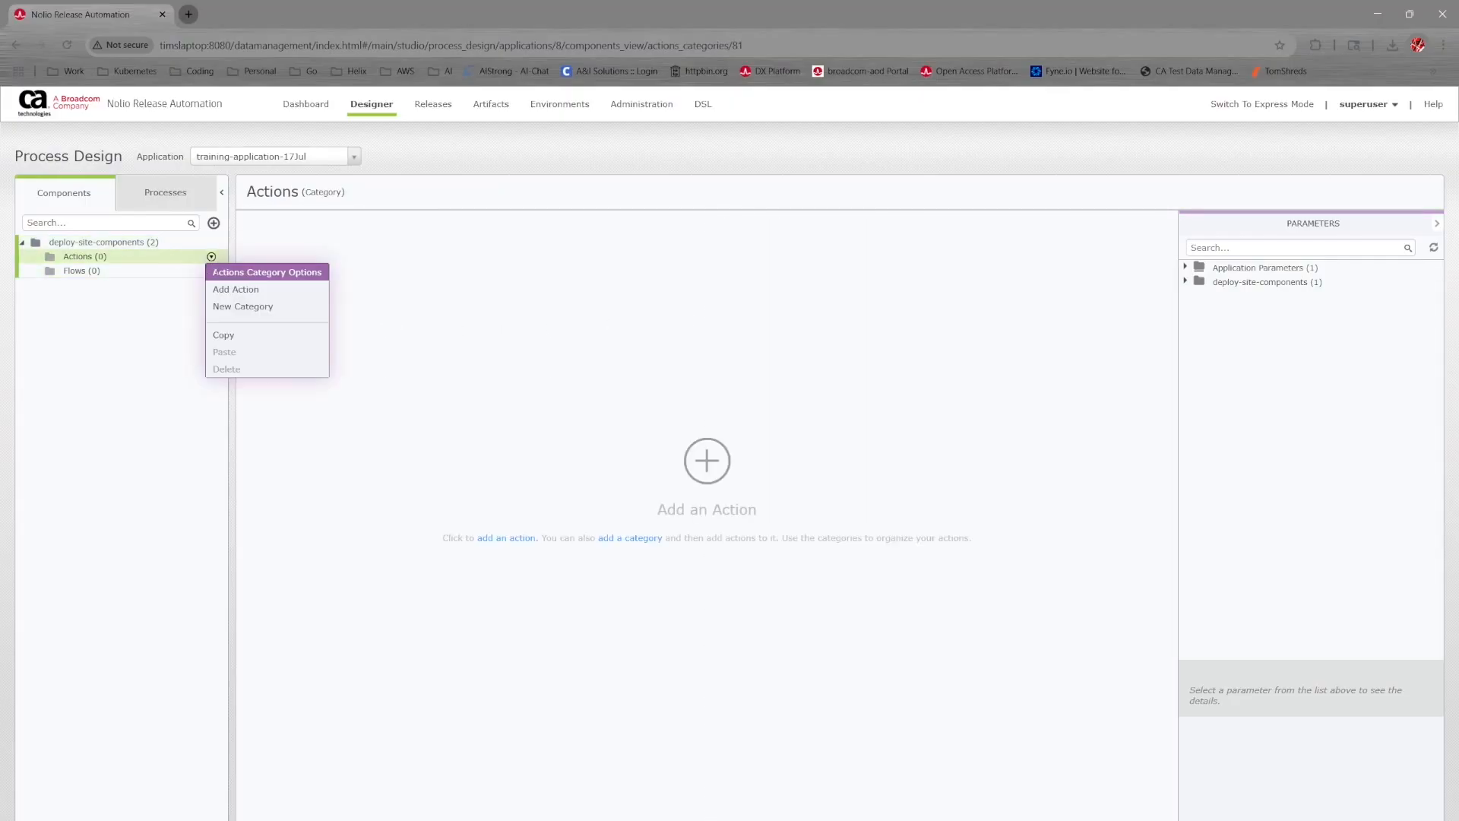
left_click(244, 306)
type("database actions")
key("Return")
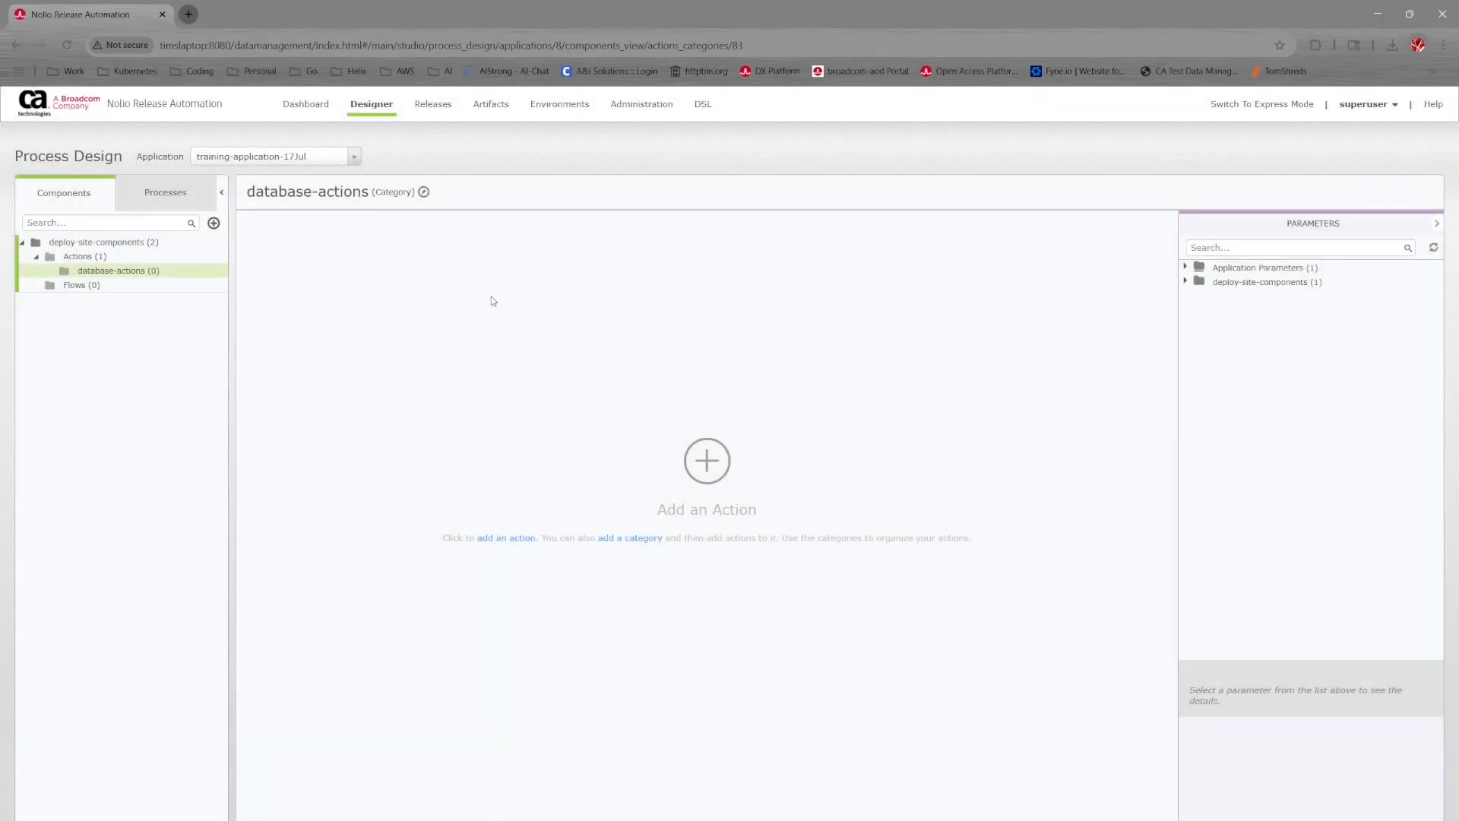
- Create a subcategory named prep-work inside the database-actions category
right_click(205, 272)
left_click(231, 327)
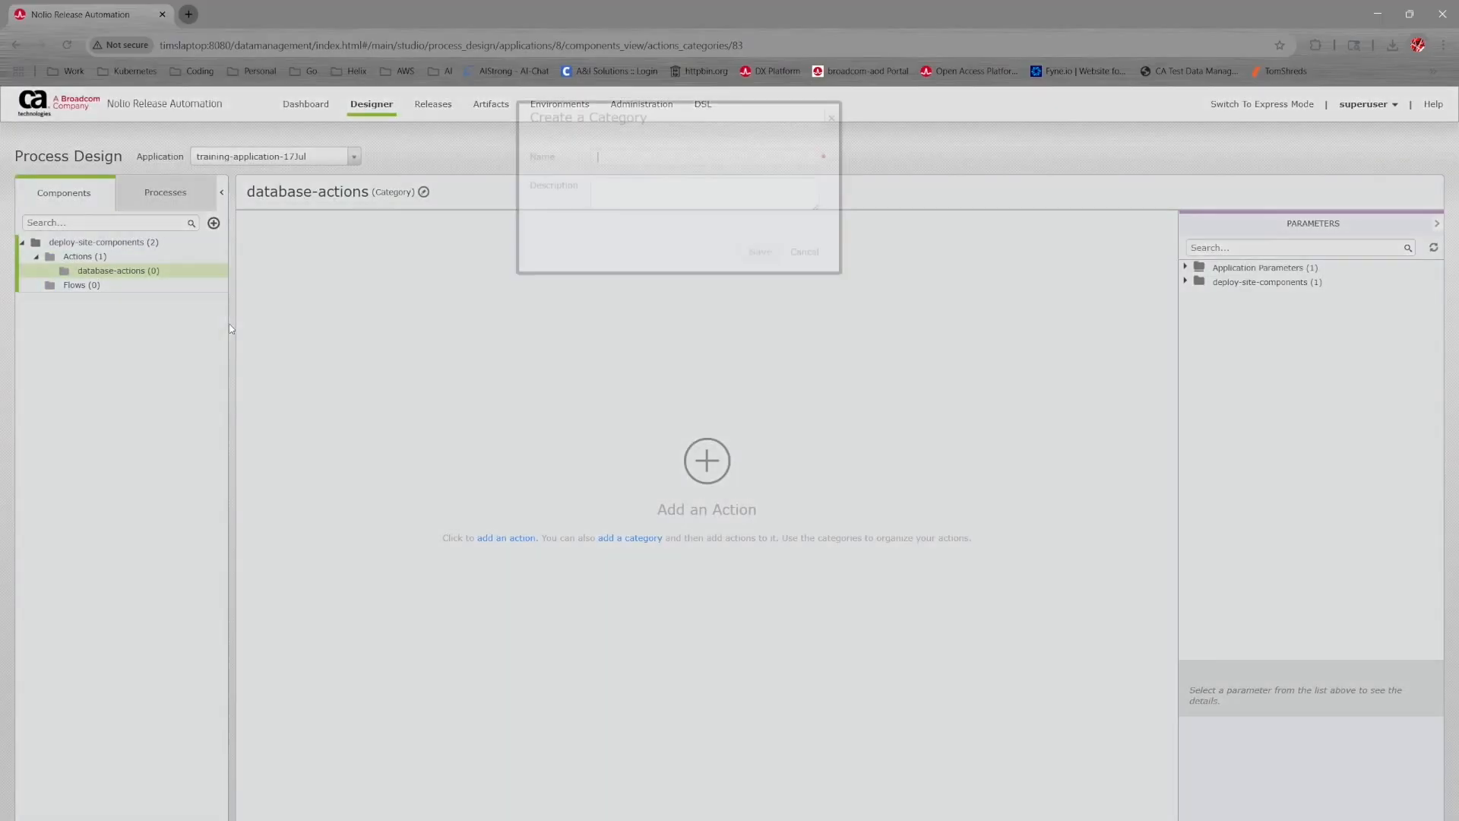
type("p")
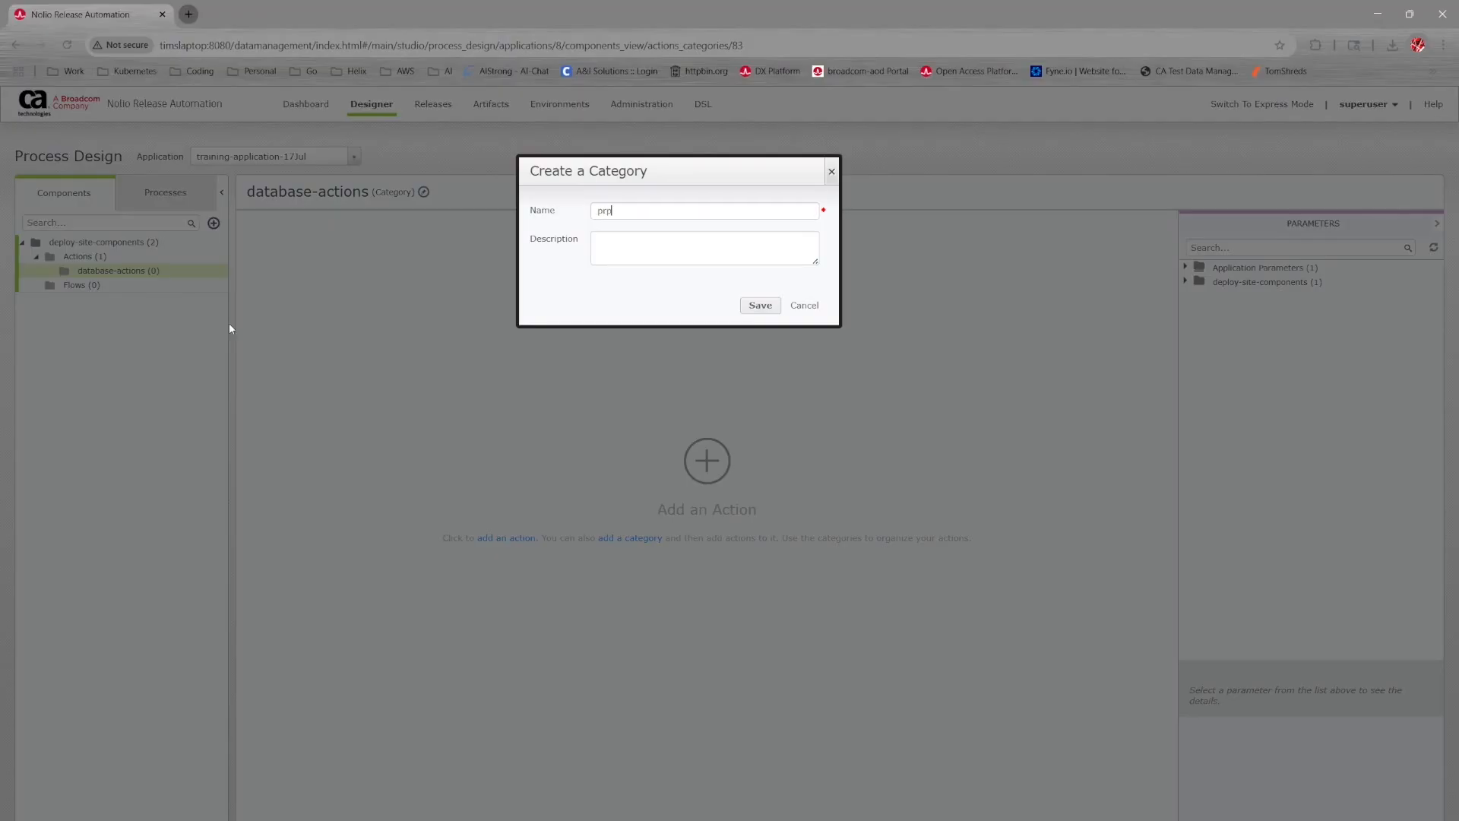
type("rep-work")
key("Return")
- Review the catalogue of available actions and the category creation form for Actions without adding anything
left_click(209, 272)
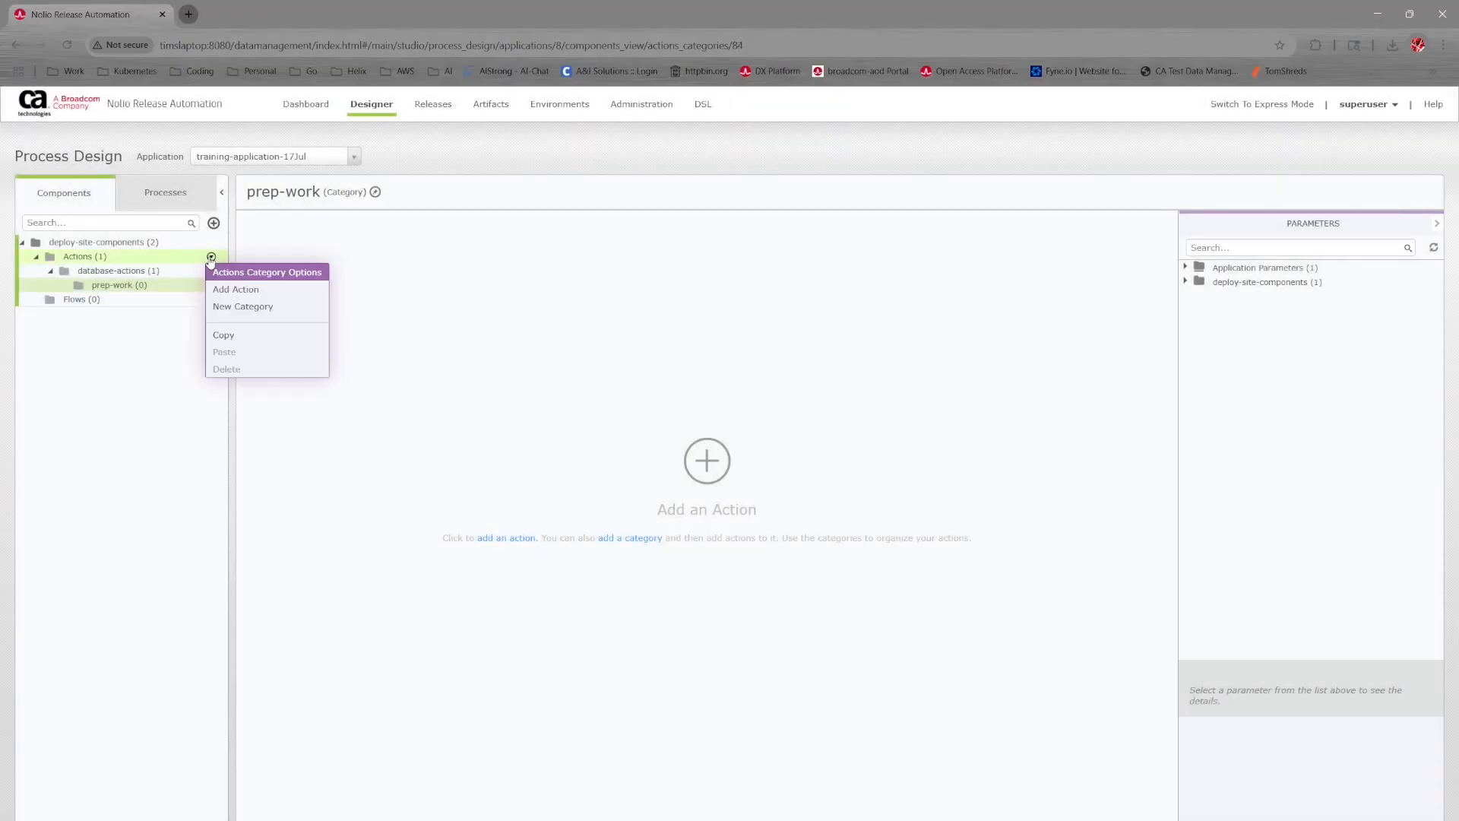
left_click(228, 290)
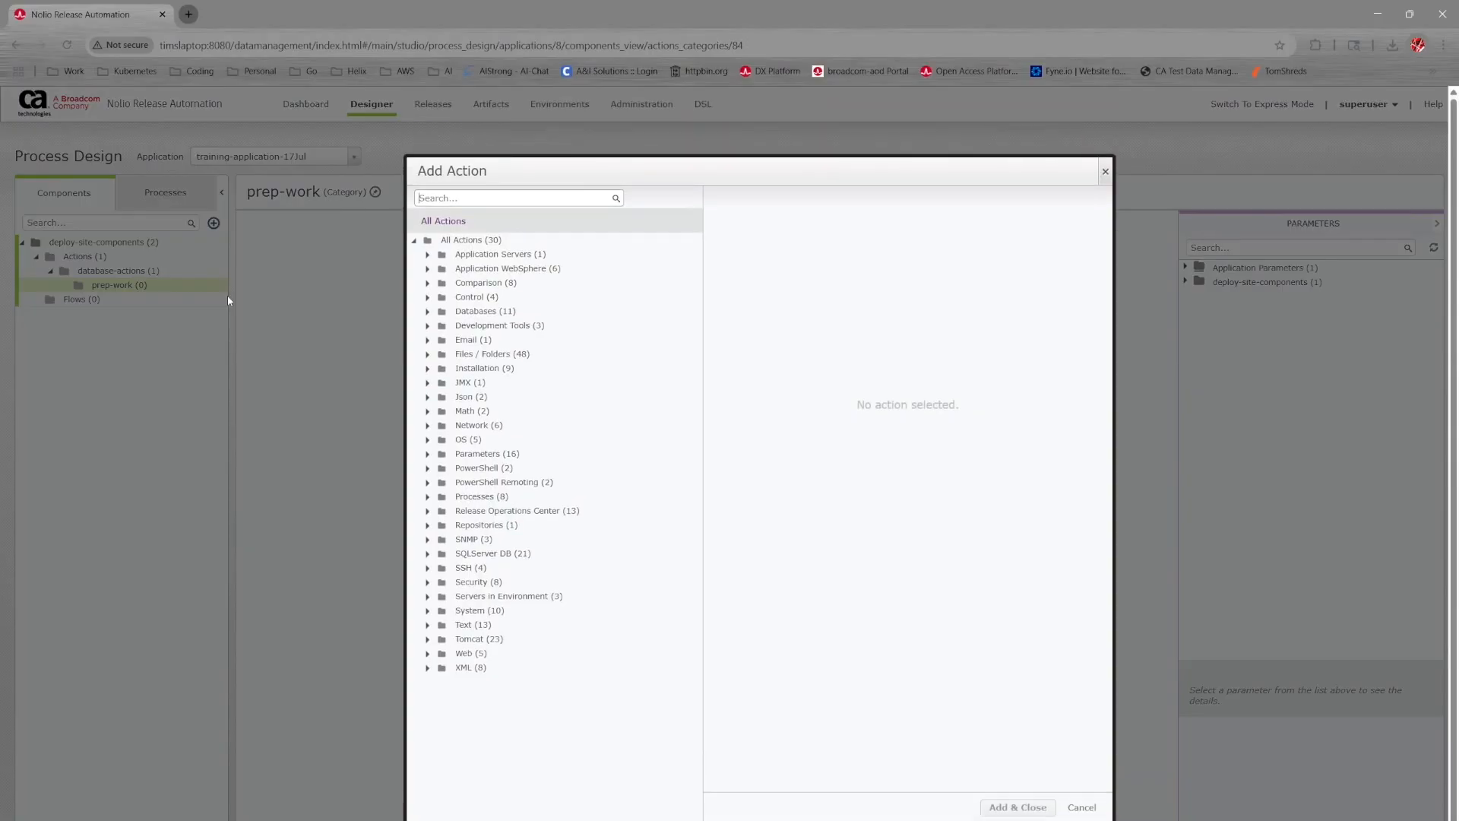
left_click(1089, 805)
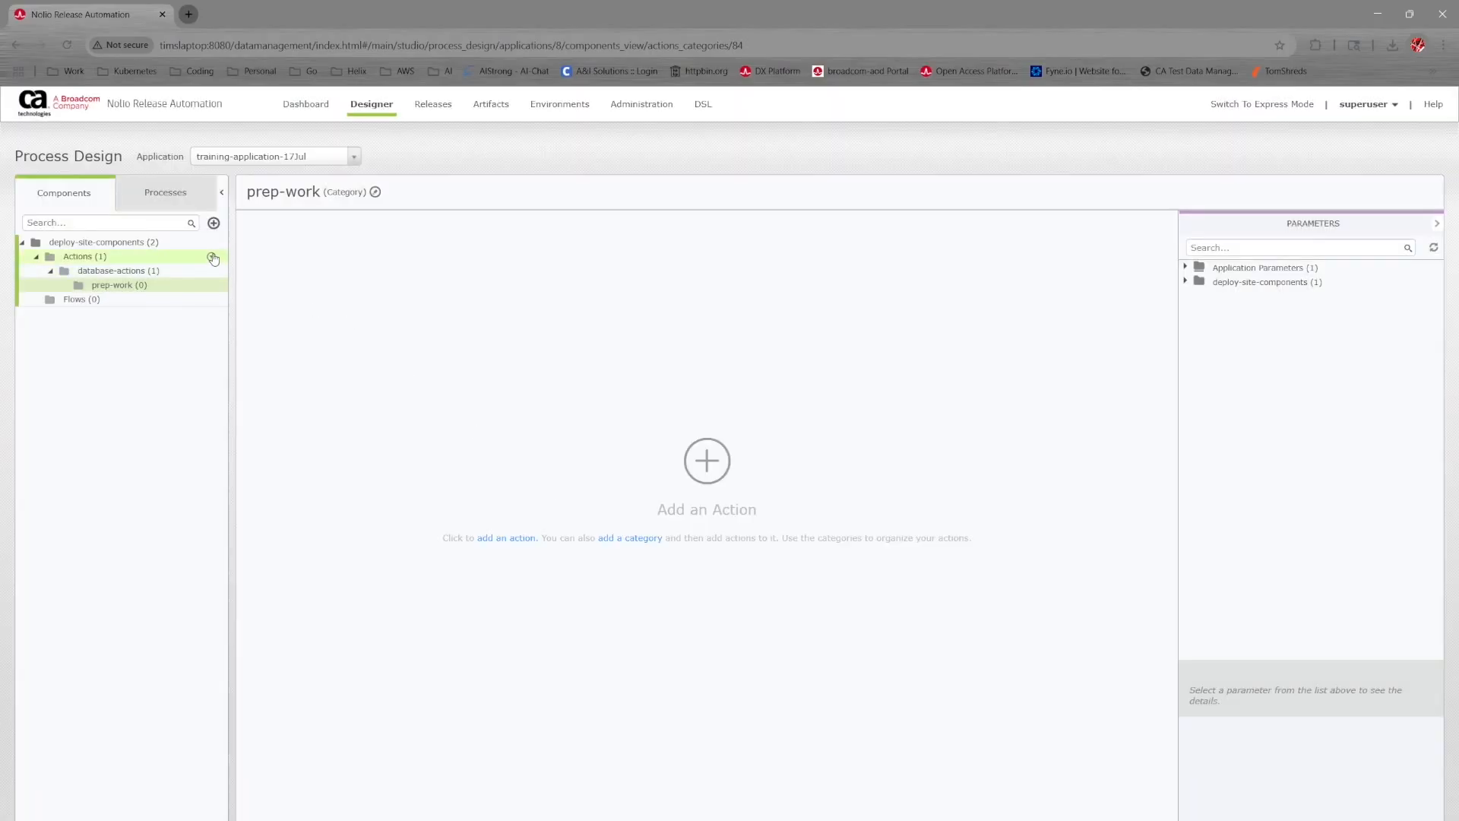
left_click(212, 256)
left_click(225, 308)
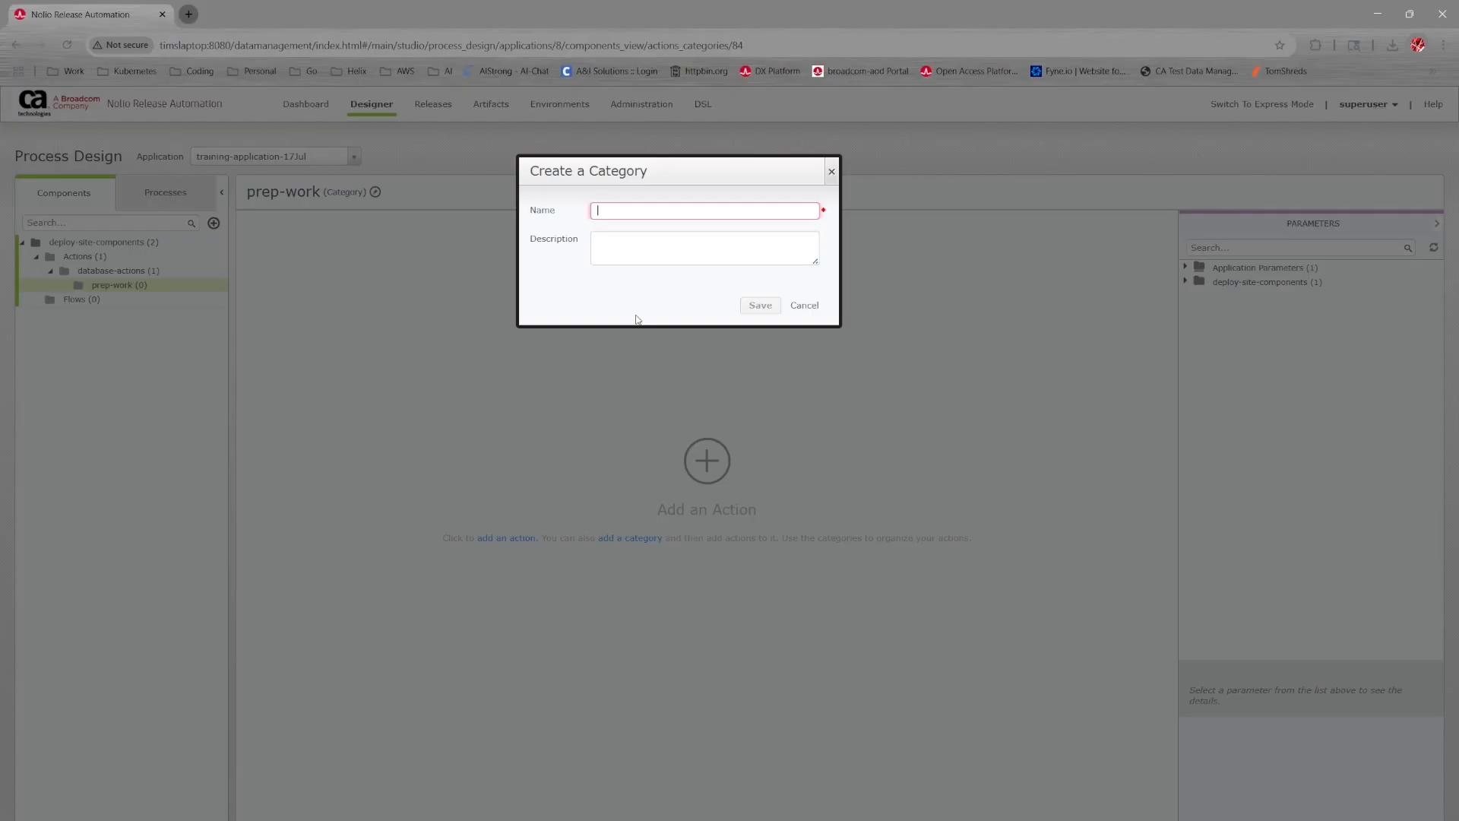
left_click(803, 311)
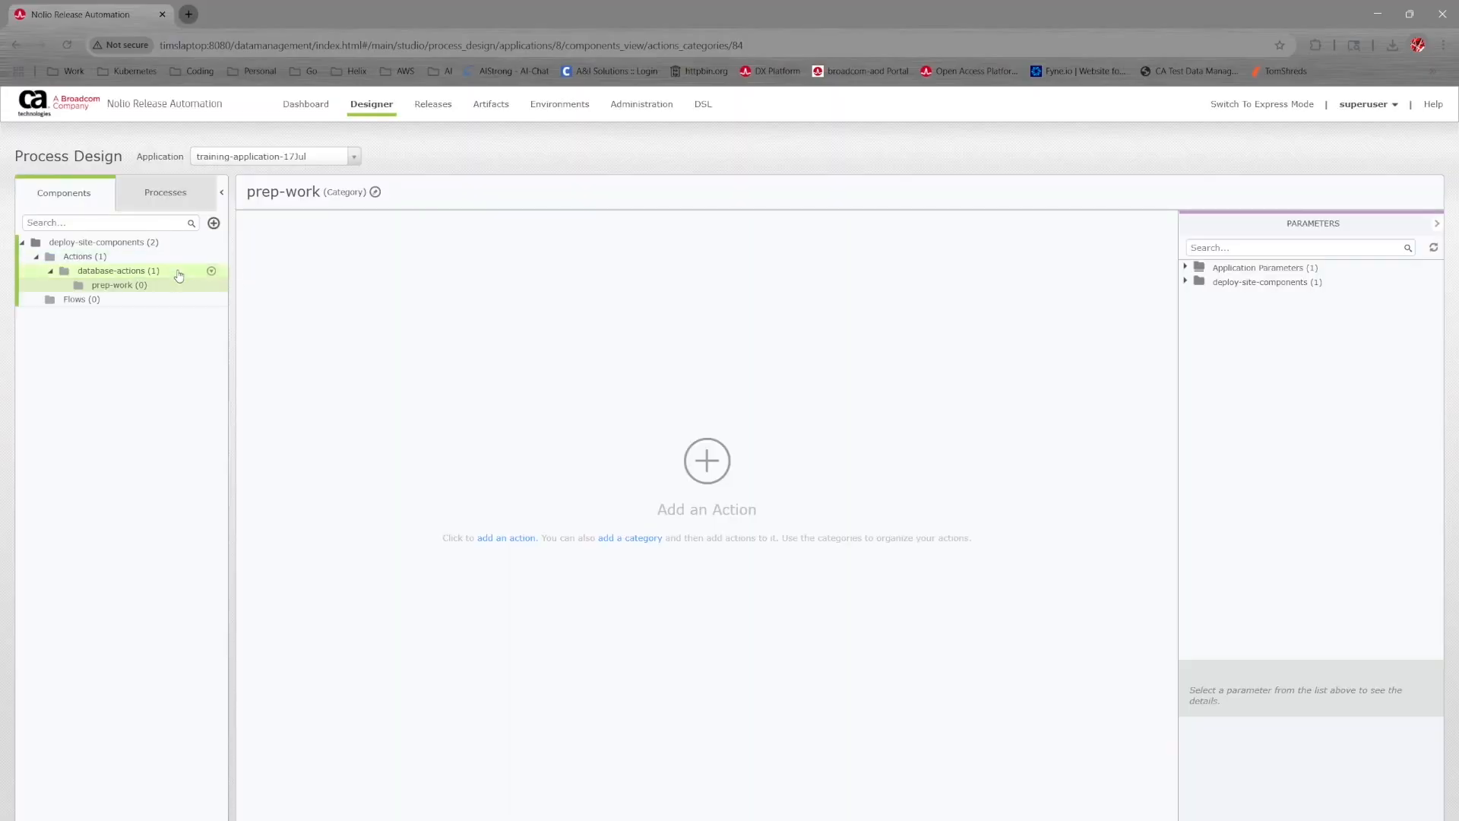
- Create a second category named batch-script-actions directly under Actions
left_click(206, 260)
left_click(209, 258)
left_click(231, 302)
type("bat")
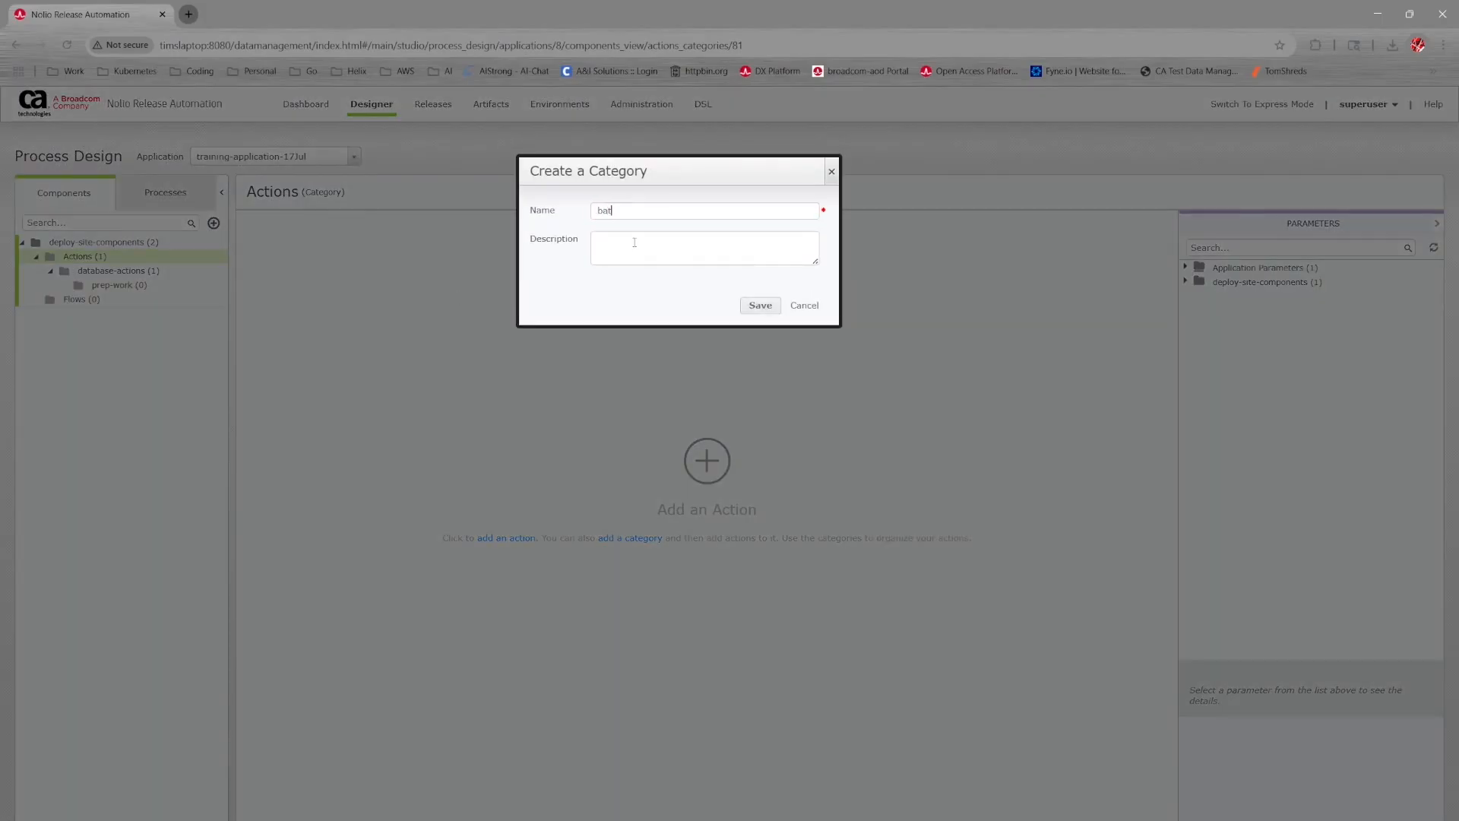
type("ch-script")
type("-acc")
type("ions")
key("Return")
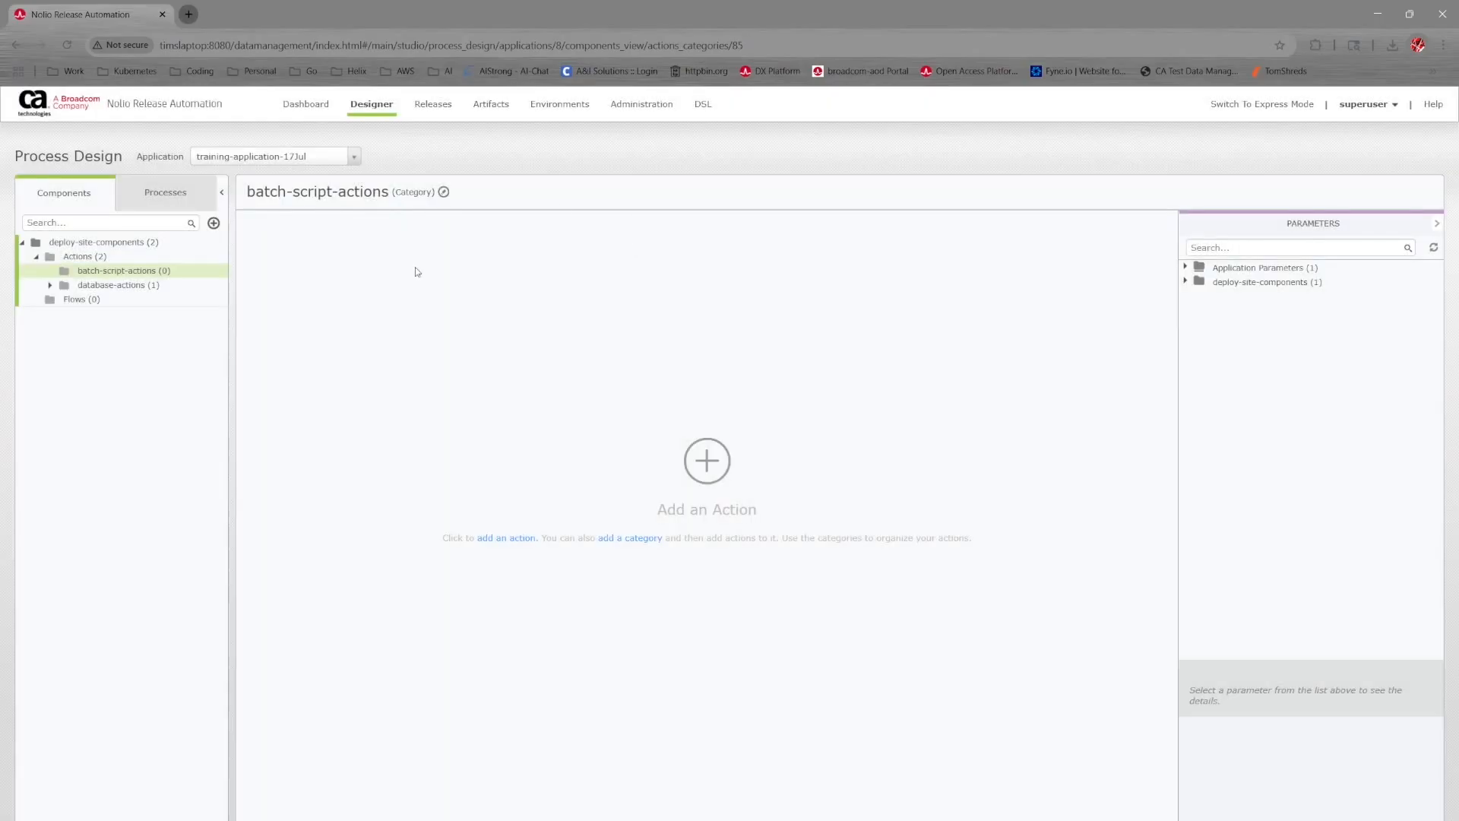
- Review the action types offered for adding to Actions once more, leaving the catalogue without a selection
left_click(212, 256)
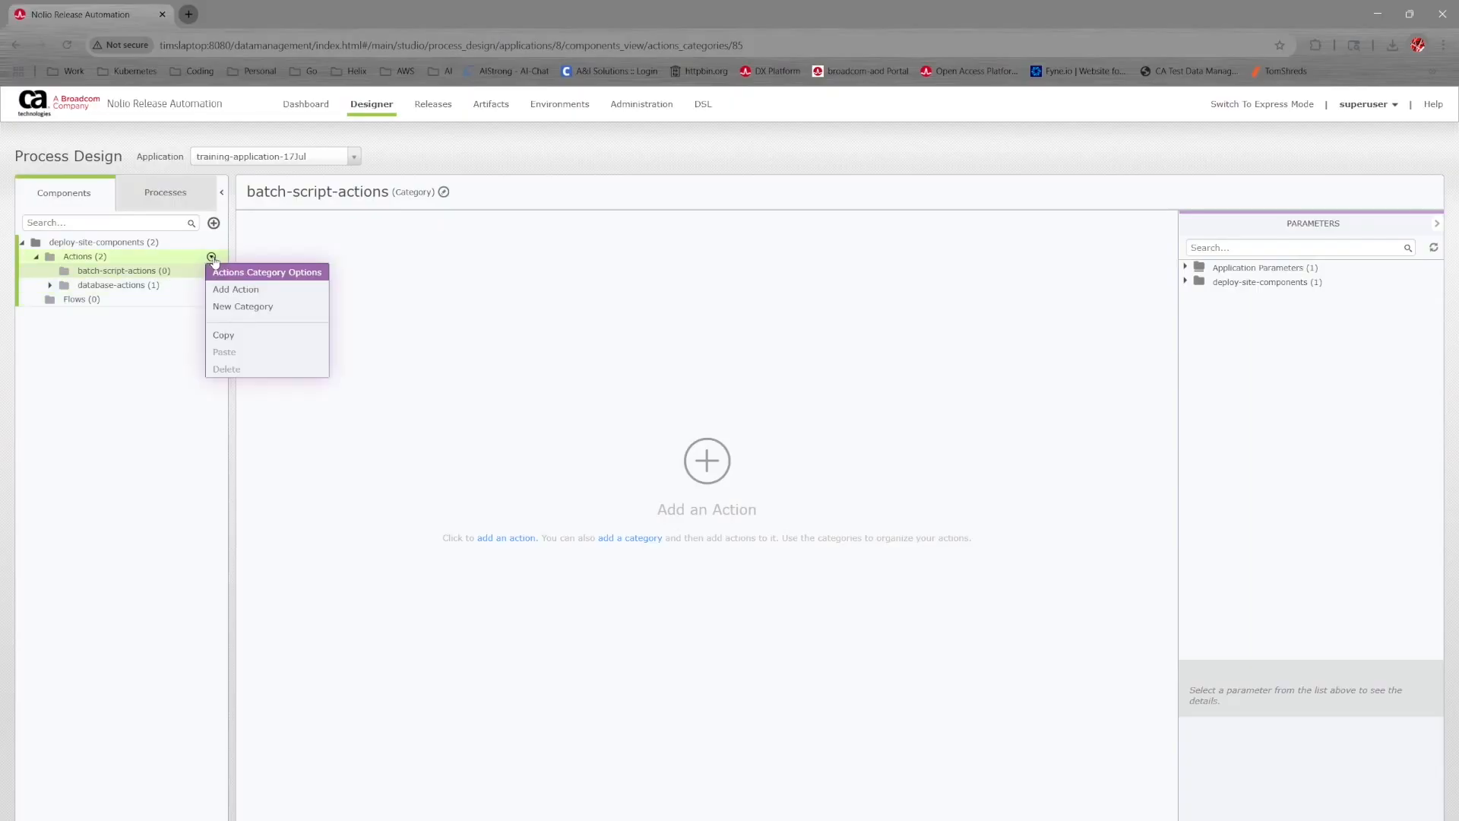
left_click(253, 295)
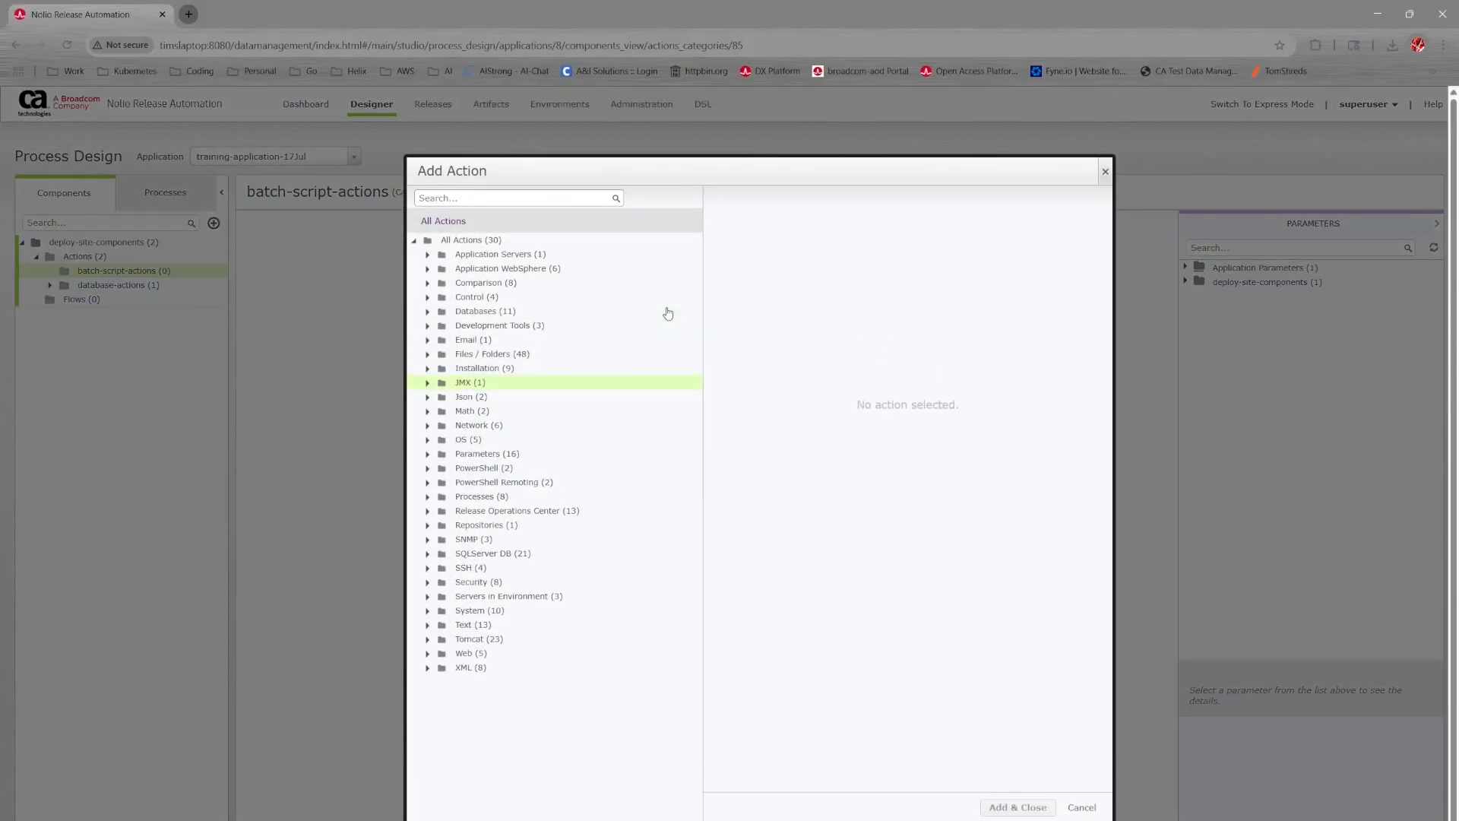
left_click(1081, 807)
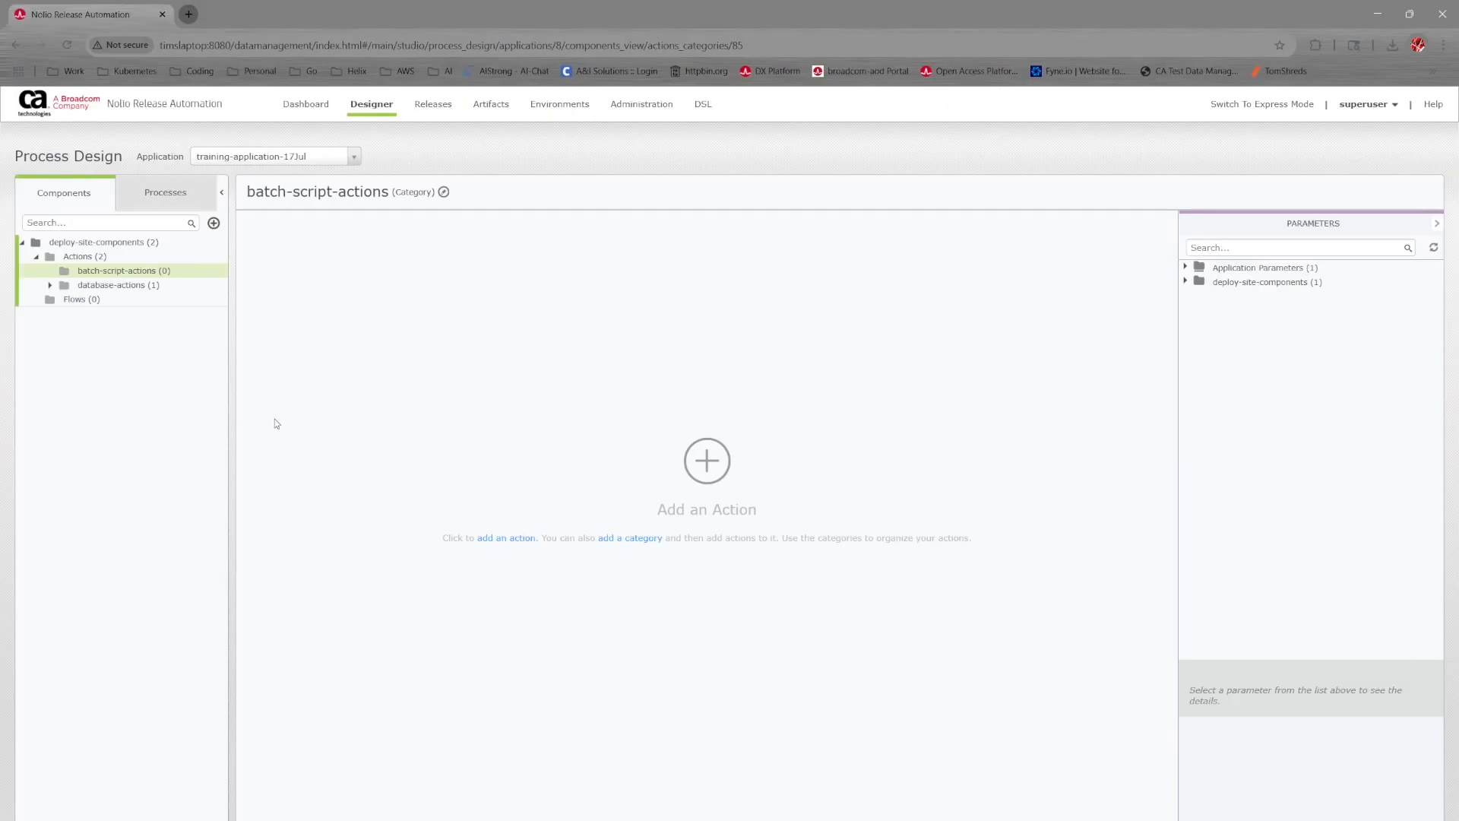
- Create a category named folder-scripts directly under Actions in deploy-site-components
left_click(211, 256)
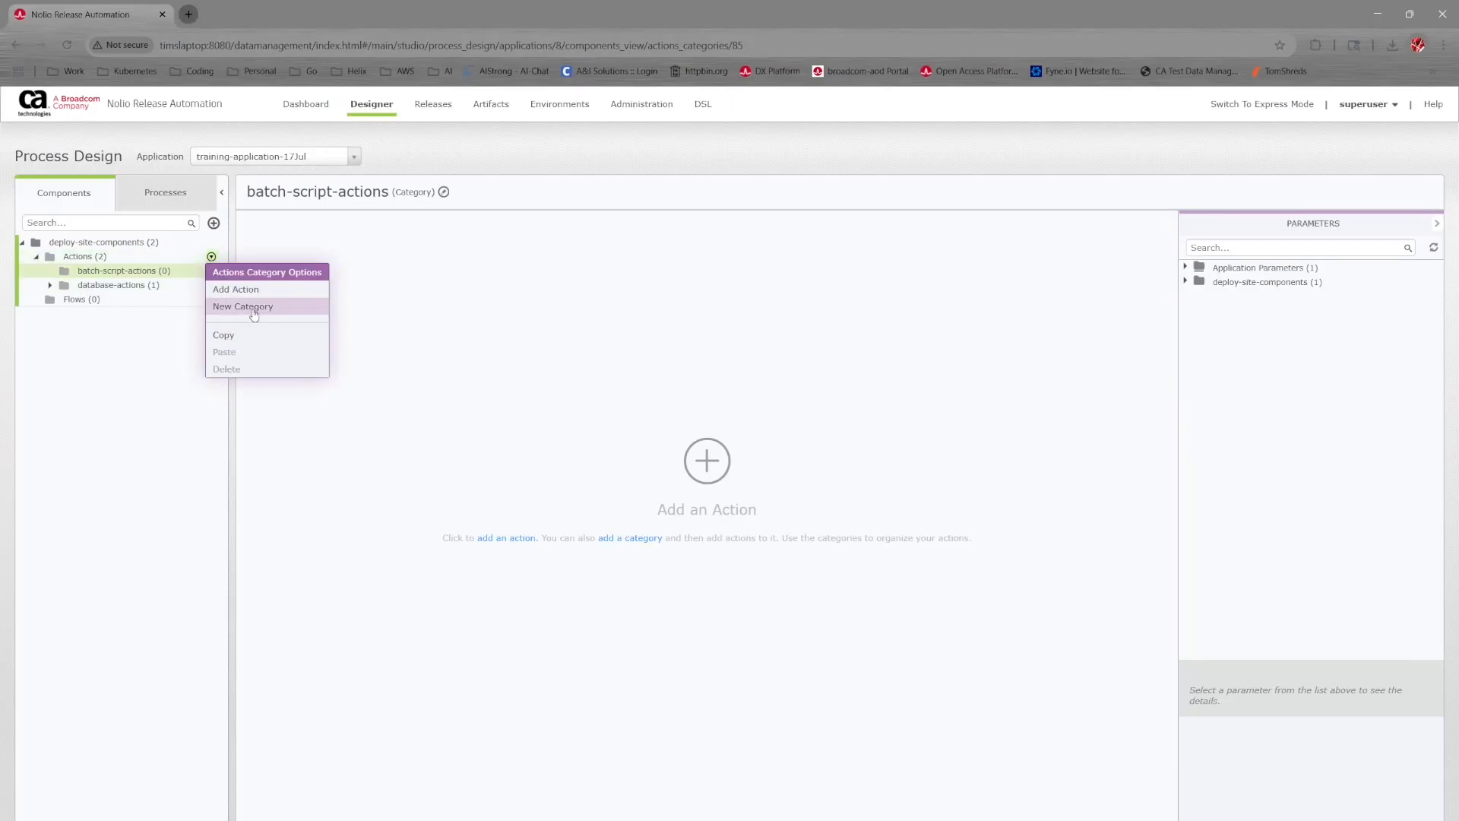
left_click(252, 308)
type("file-s")
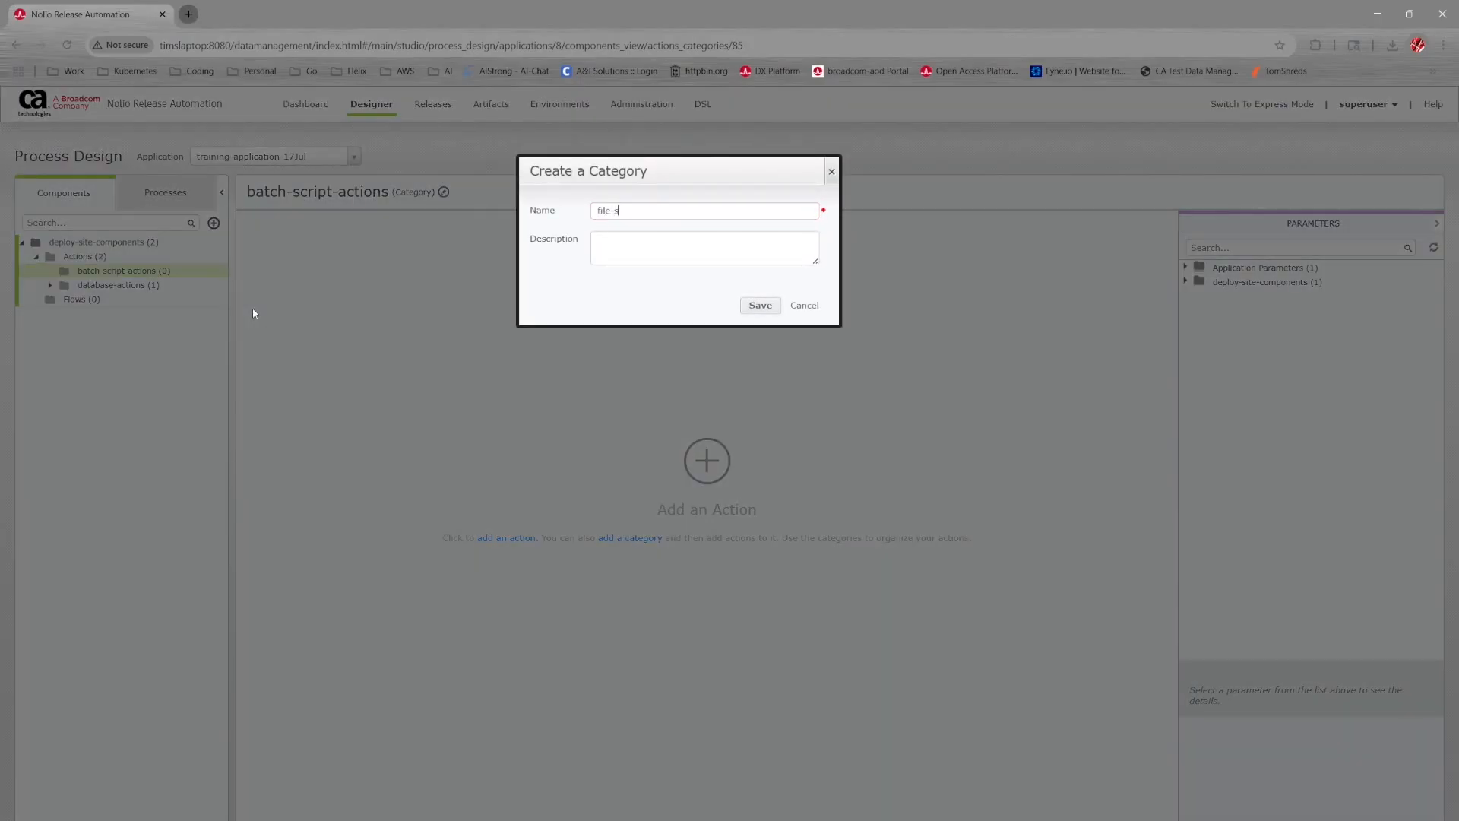
type("older-scripts")
key("Return")
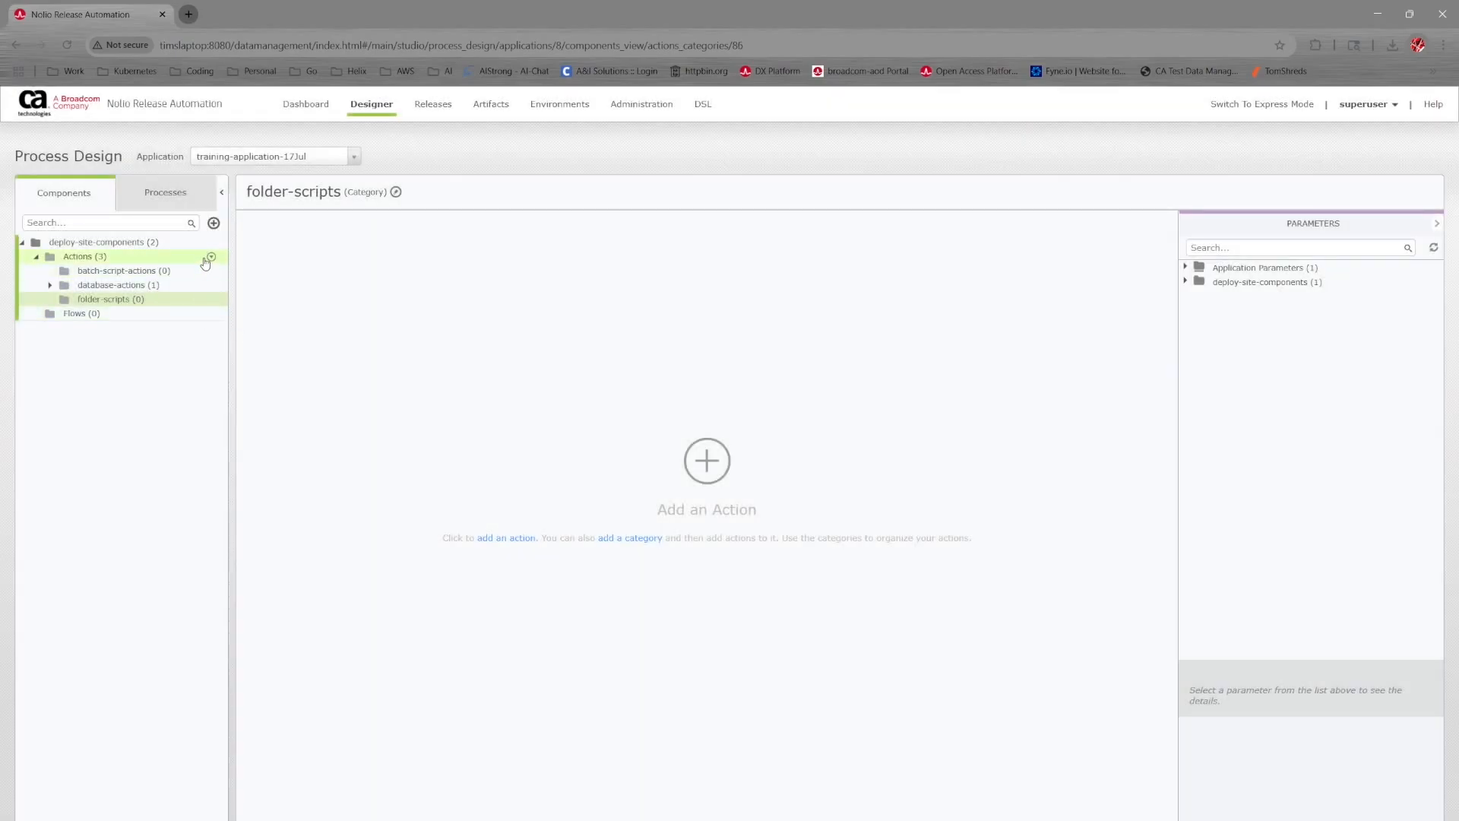
- Create a category named misc directly under Actions
left_click(211, 256)
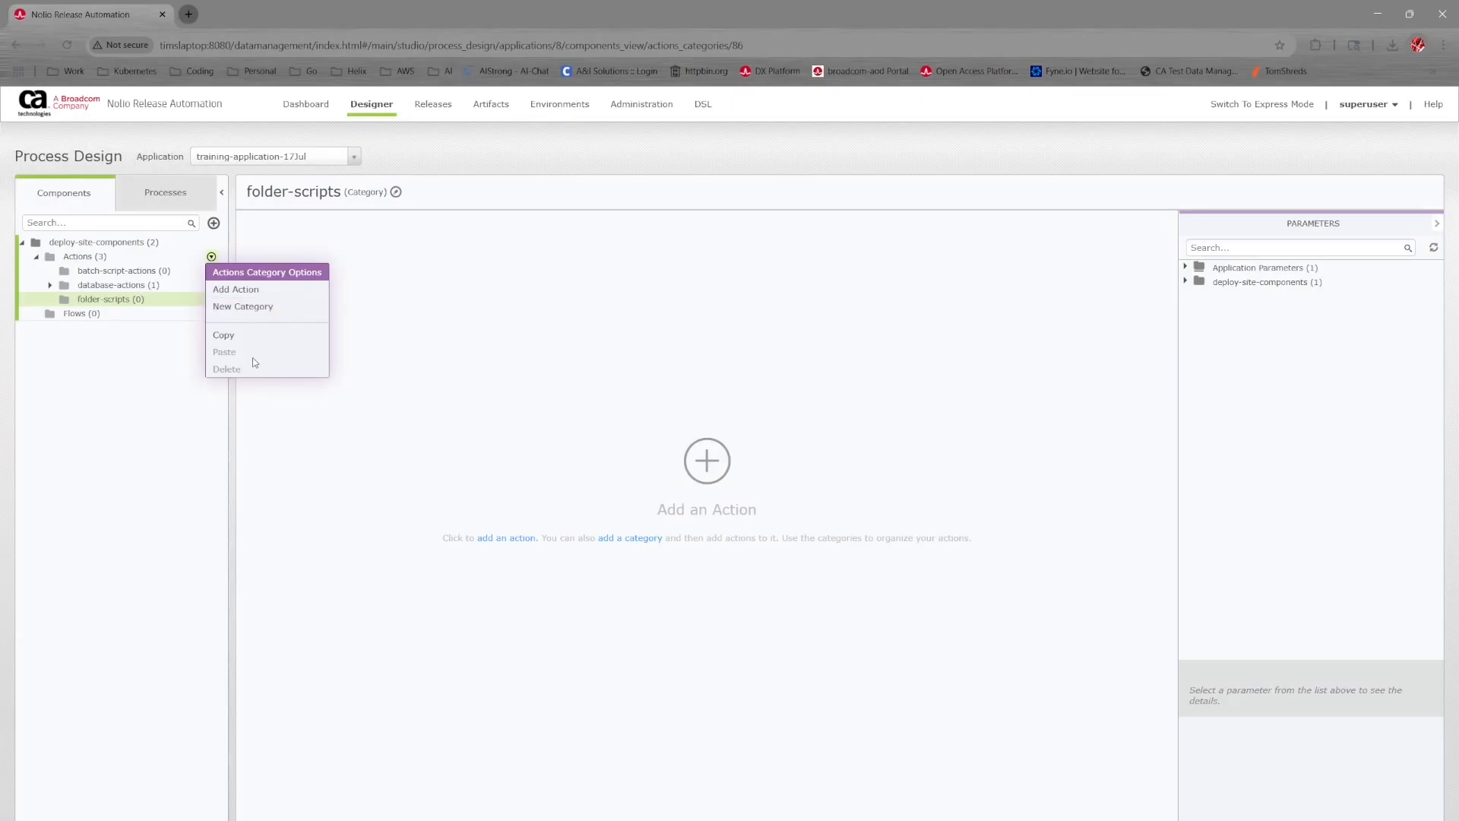
left_click(267, 306)
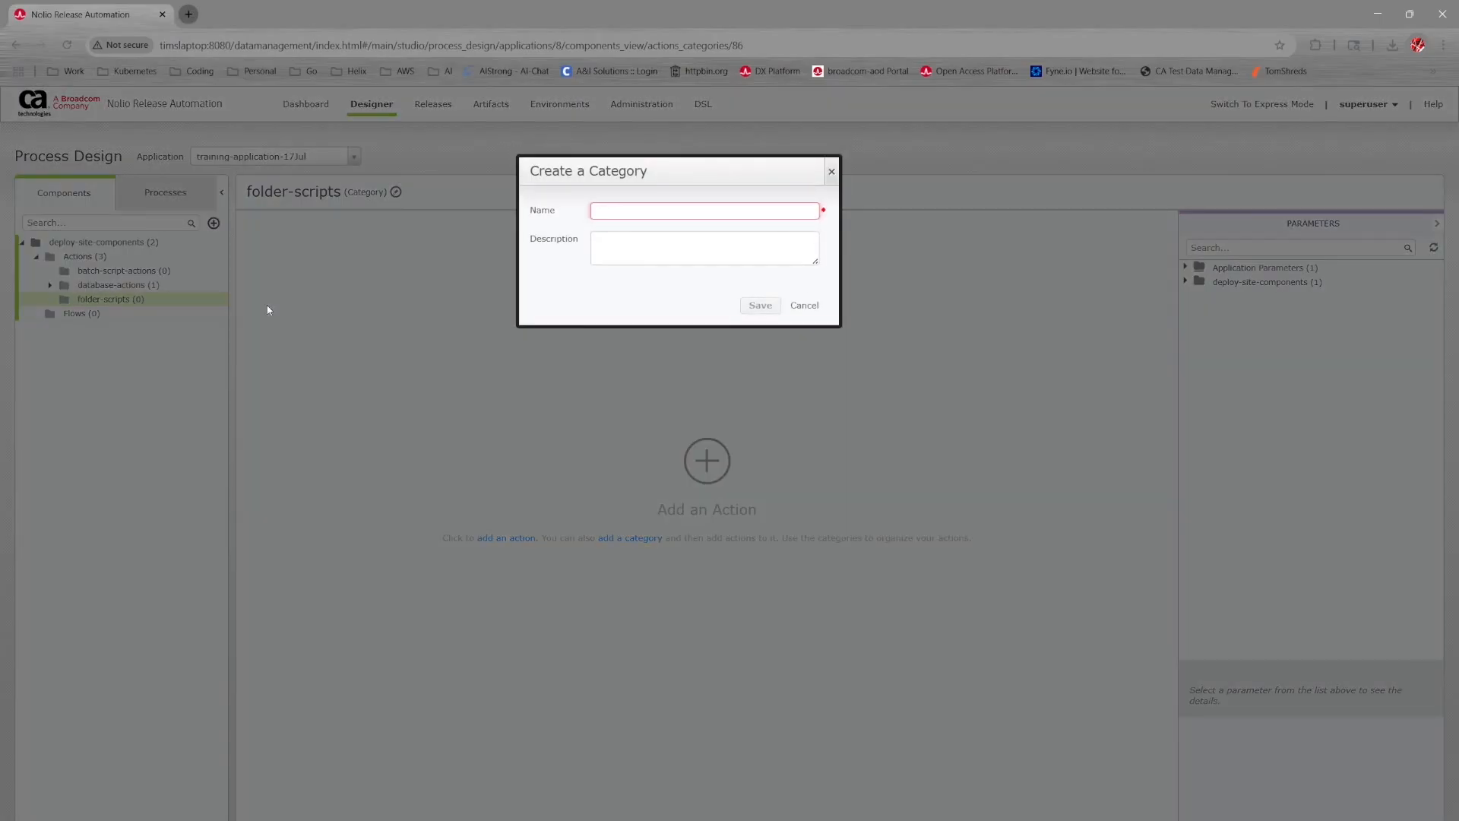
type("misc")
key("Return")
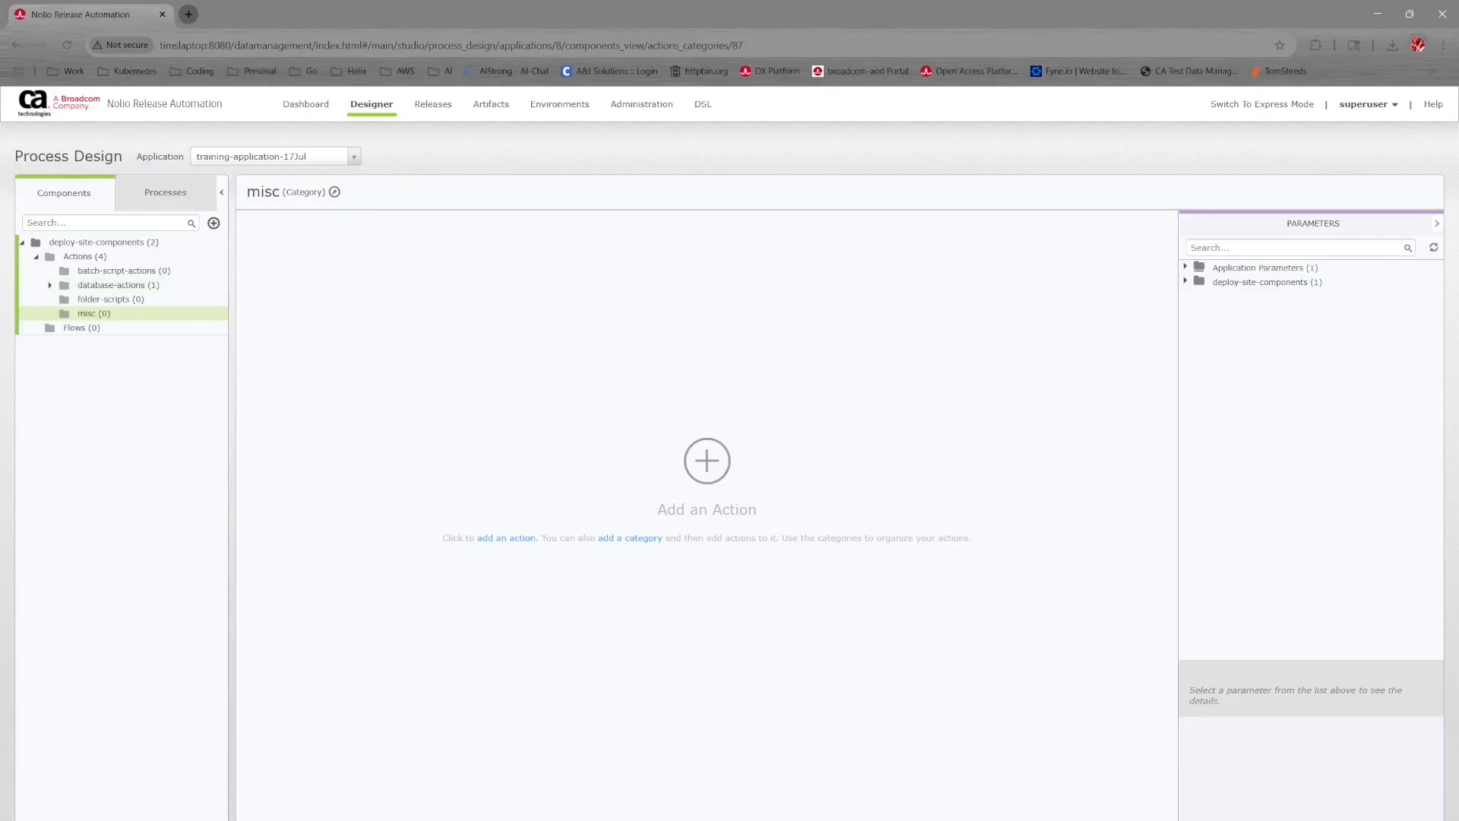
- Switch to the Notepad note about application architecture and server types and close it without saving the changes
left_click(587, 820)
left_click(736, 798)
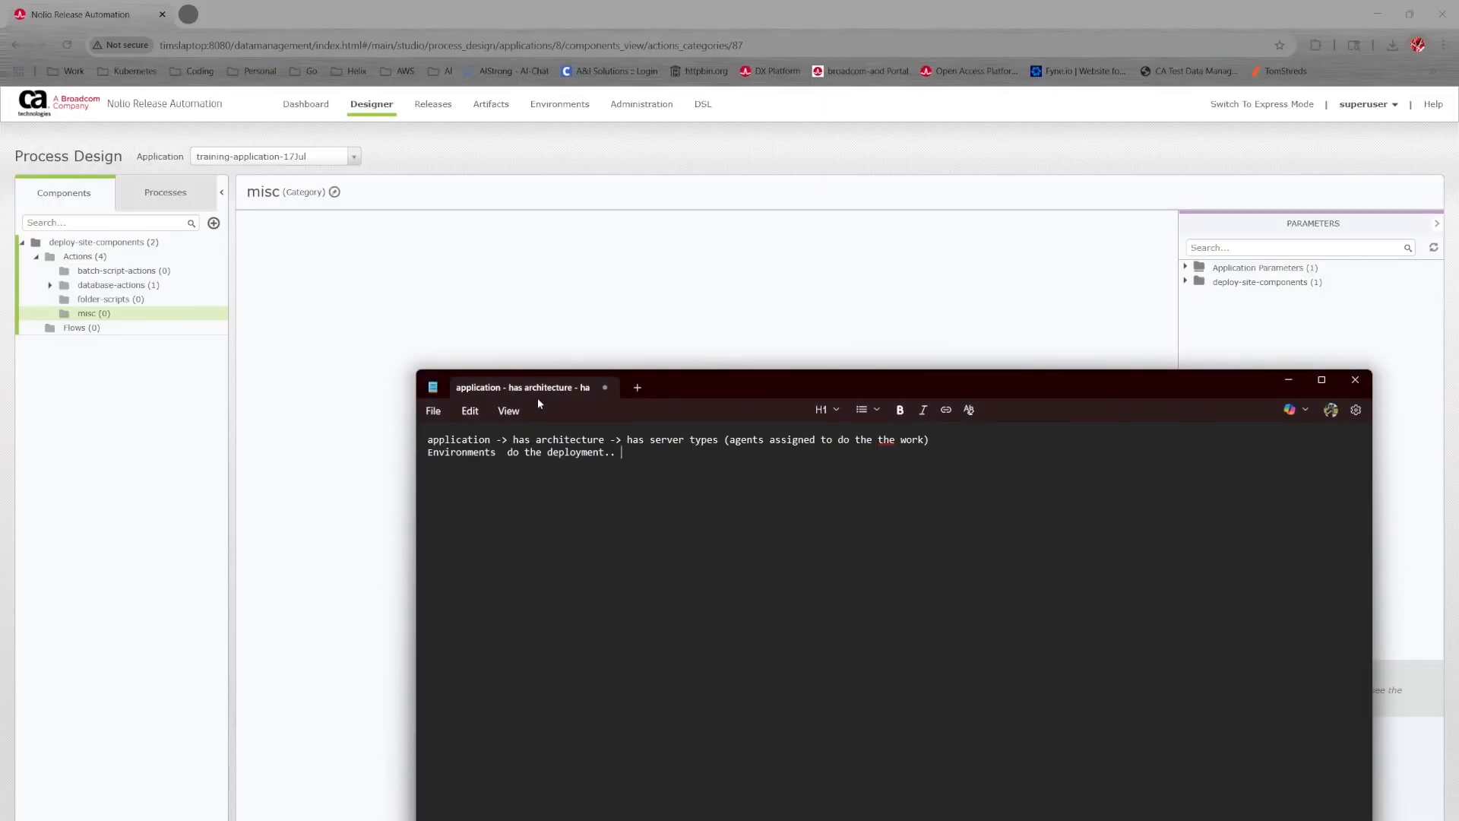
left_click(1355, 379)
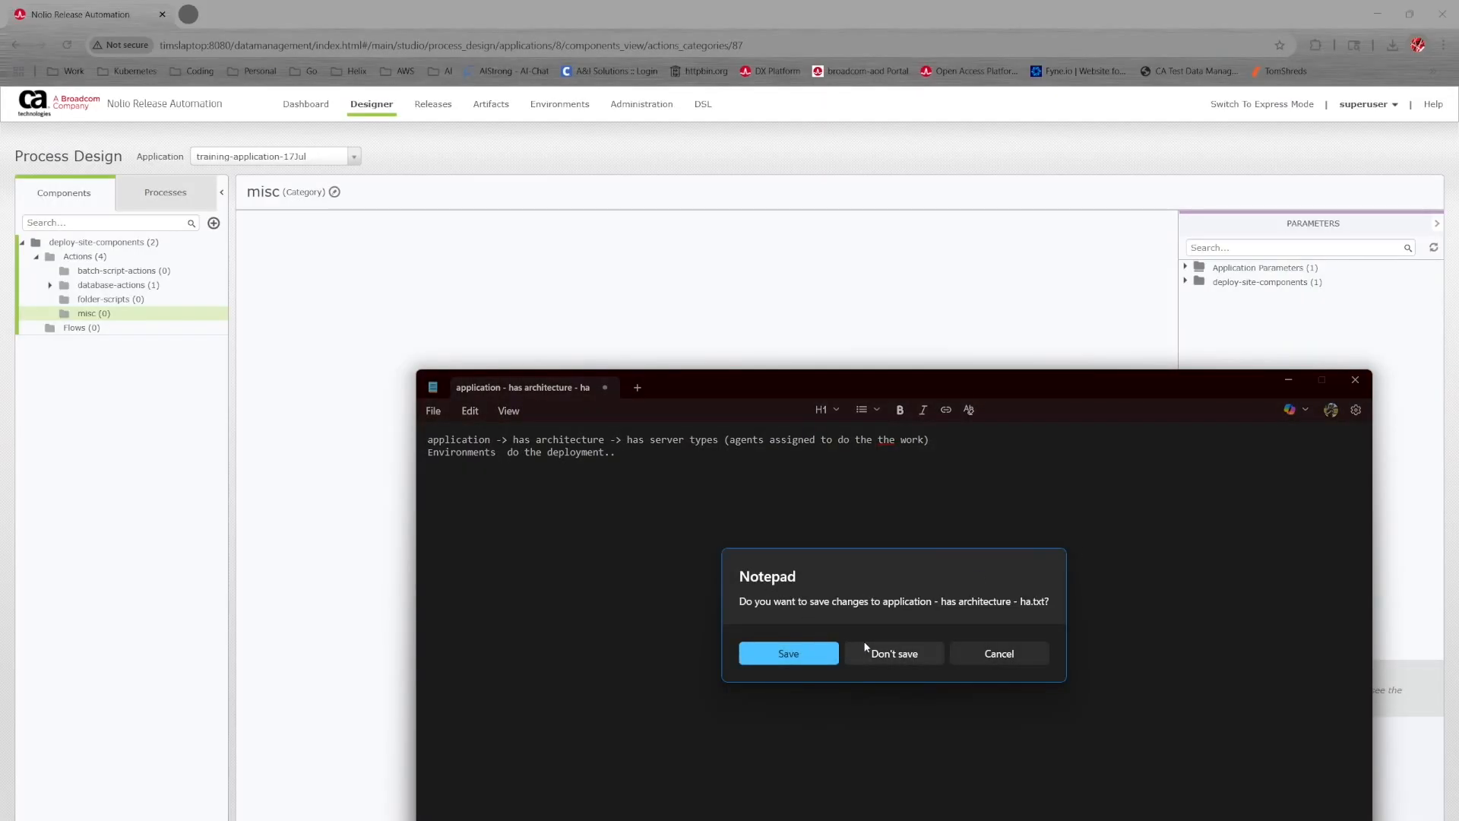
left_click(889, 659)
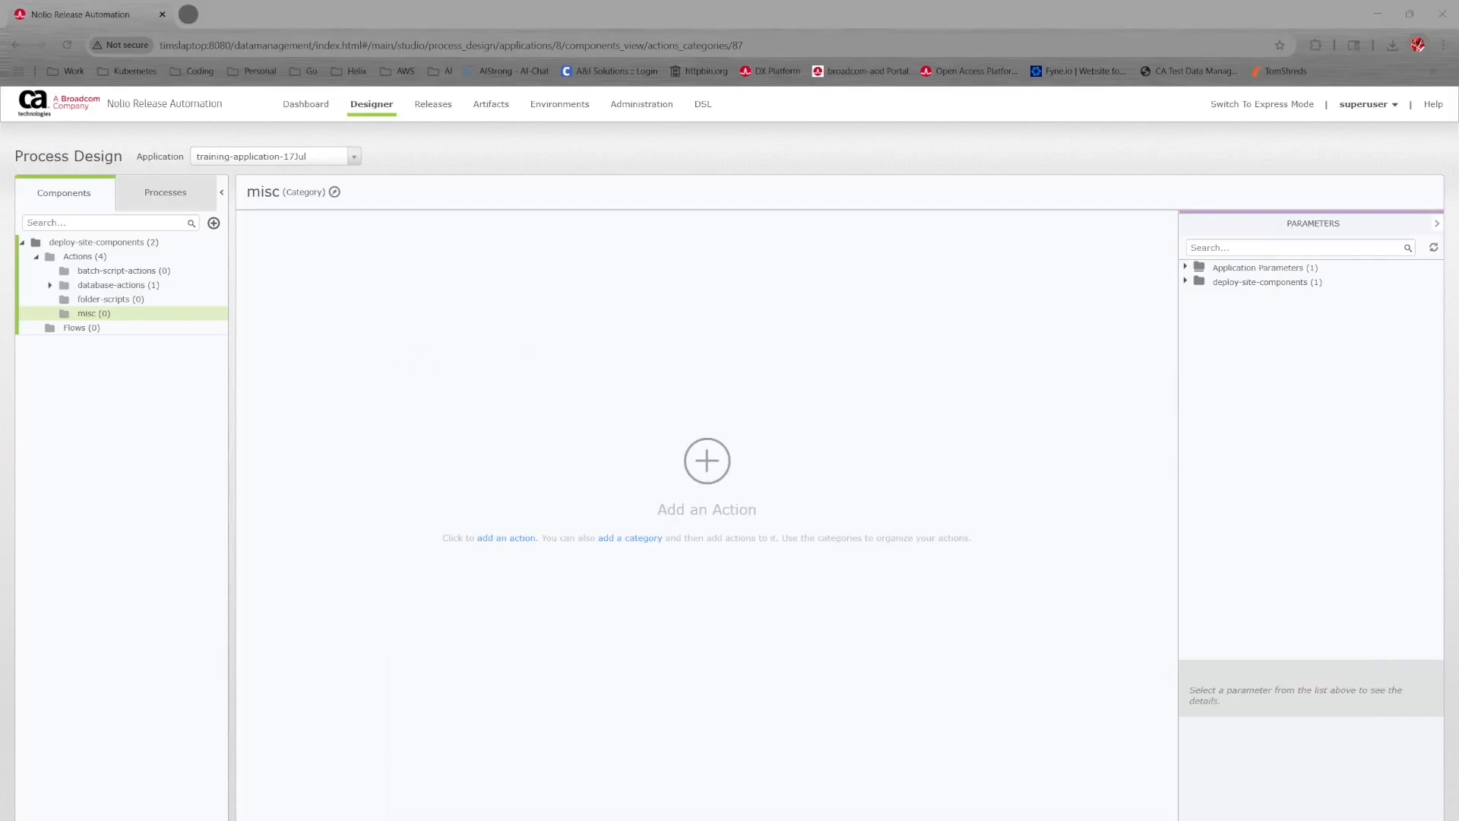
- Review the Notepad plan covering the Python site, mock data, Nolio and TDM, and return to the Nolio browser window
left_click(691, 802)
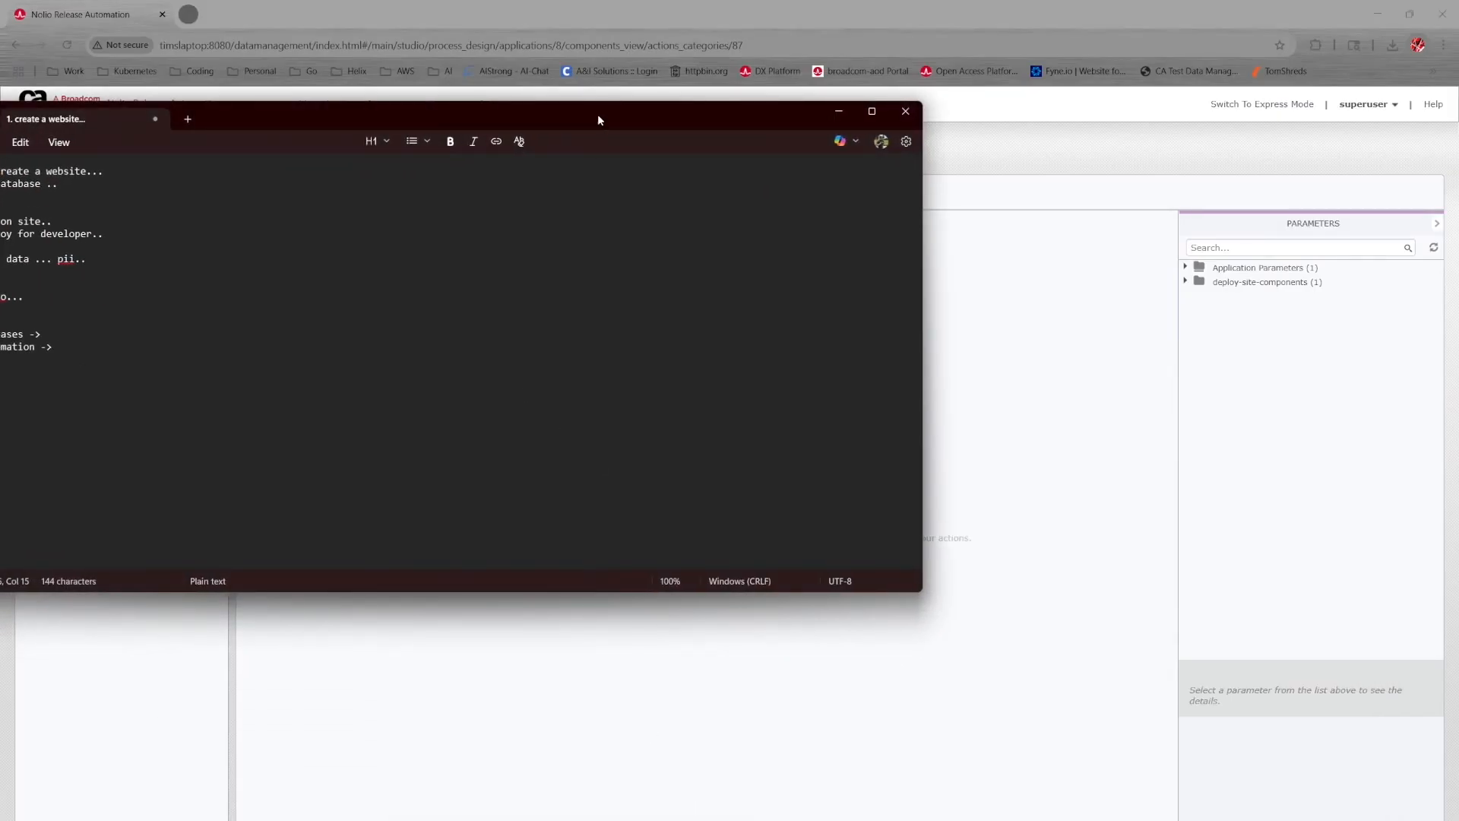
left_click_drag(597, 114, 1058, 109)
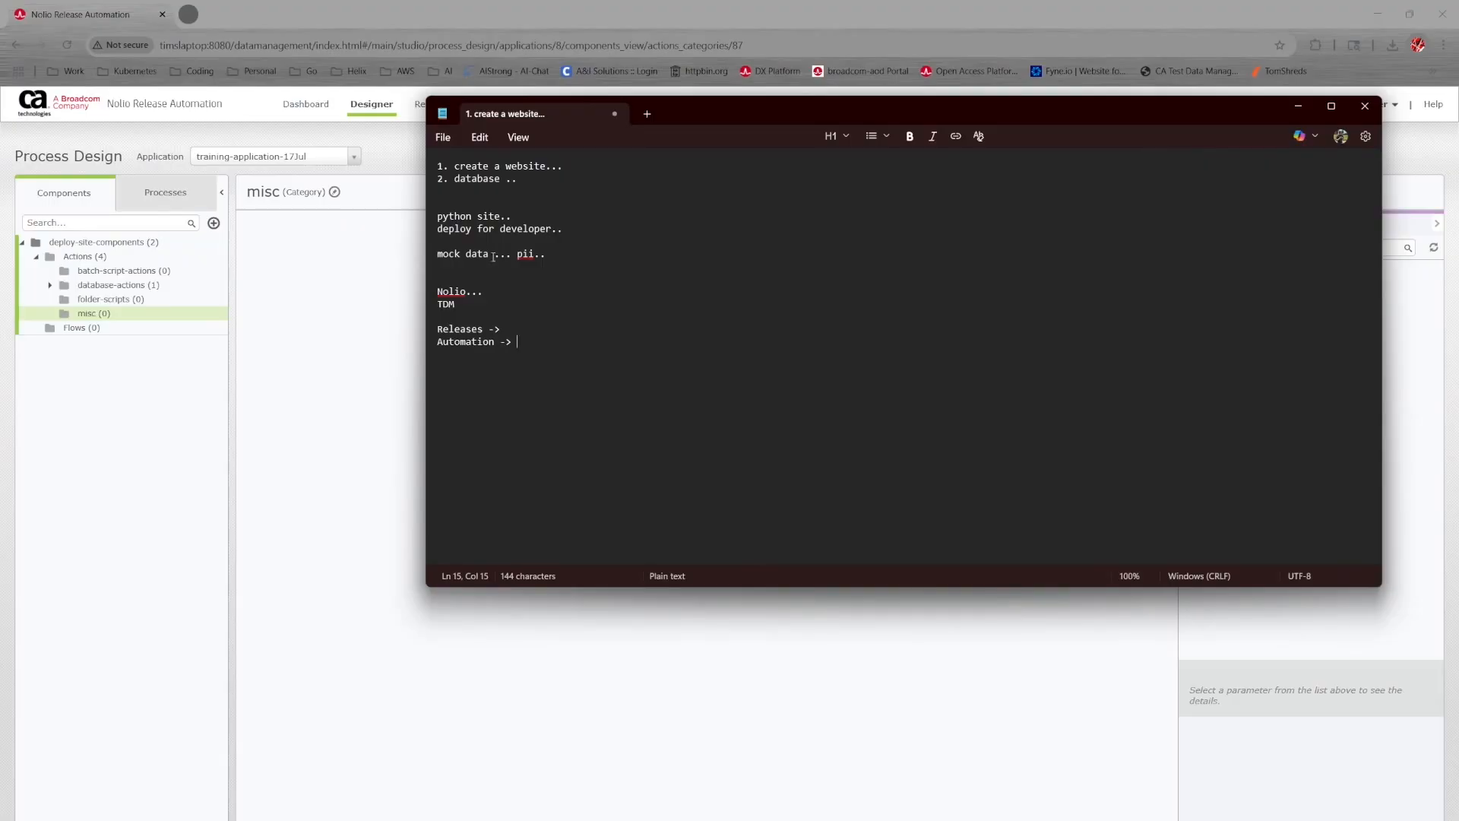
left_click_drag(550, 254, 444, 229)
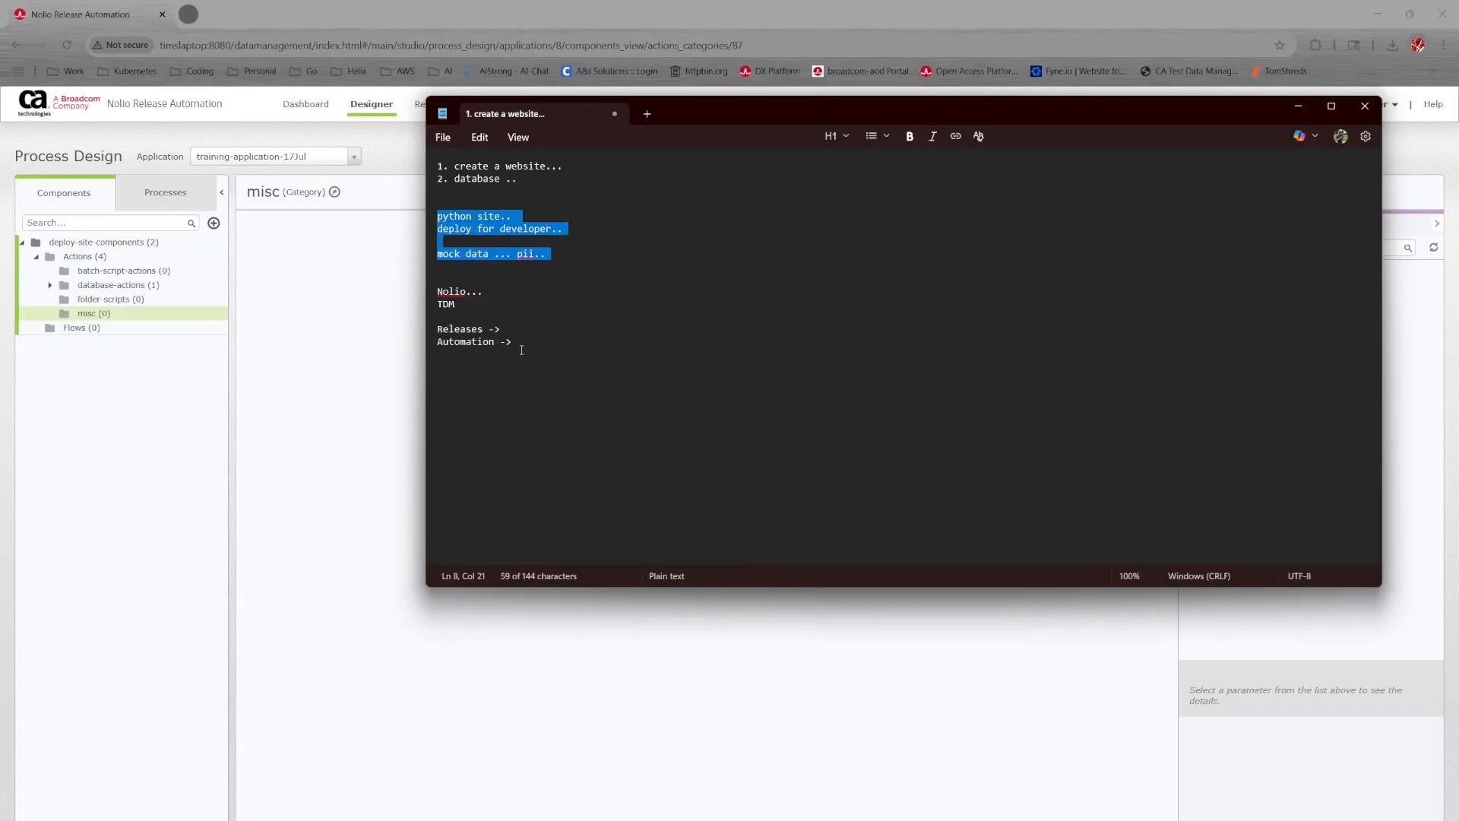
left_click_drag(523, 348, 459, 276)
left_click(578, 218)
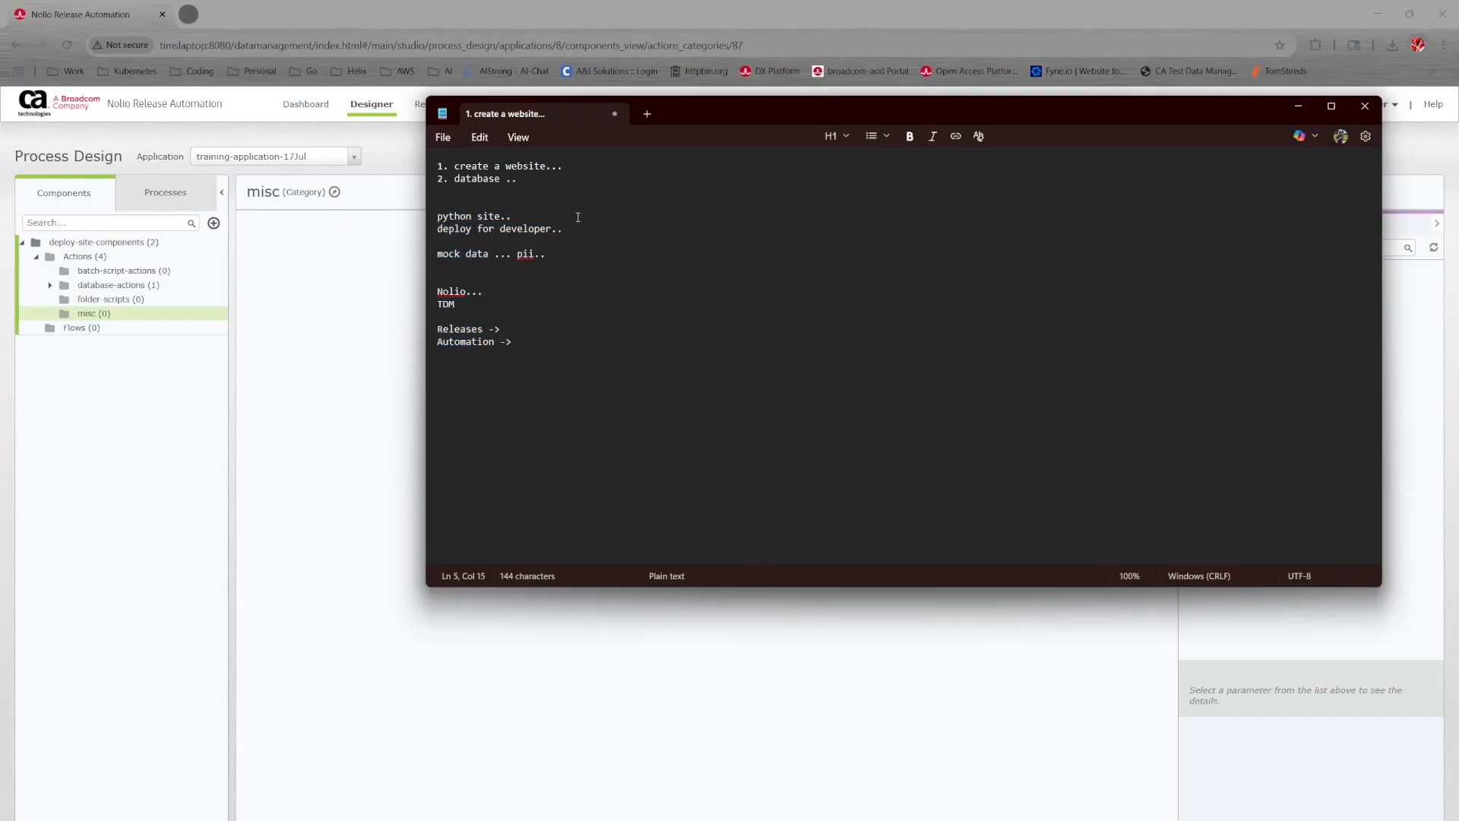
left_click(357, 326)
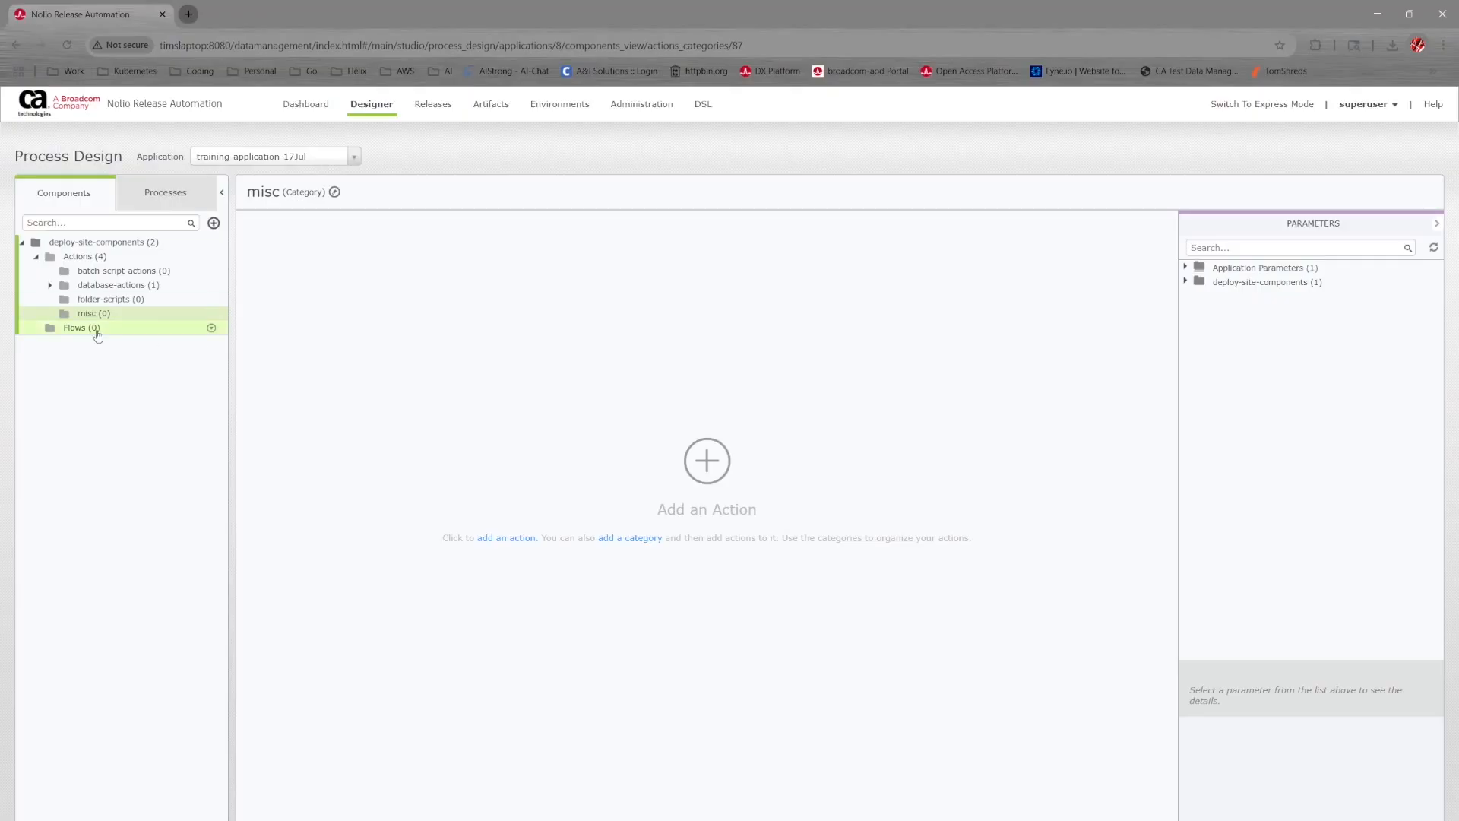
- Create a category named database-flows under Flows in deploy-site-components
left_click(212, 329)
left_click(251, 377)
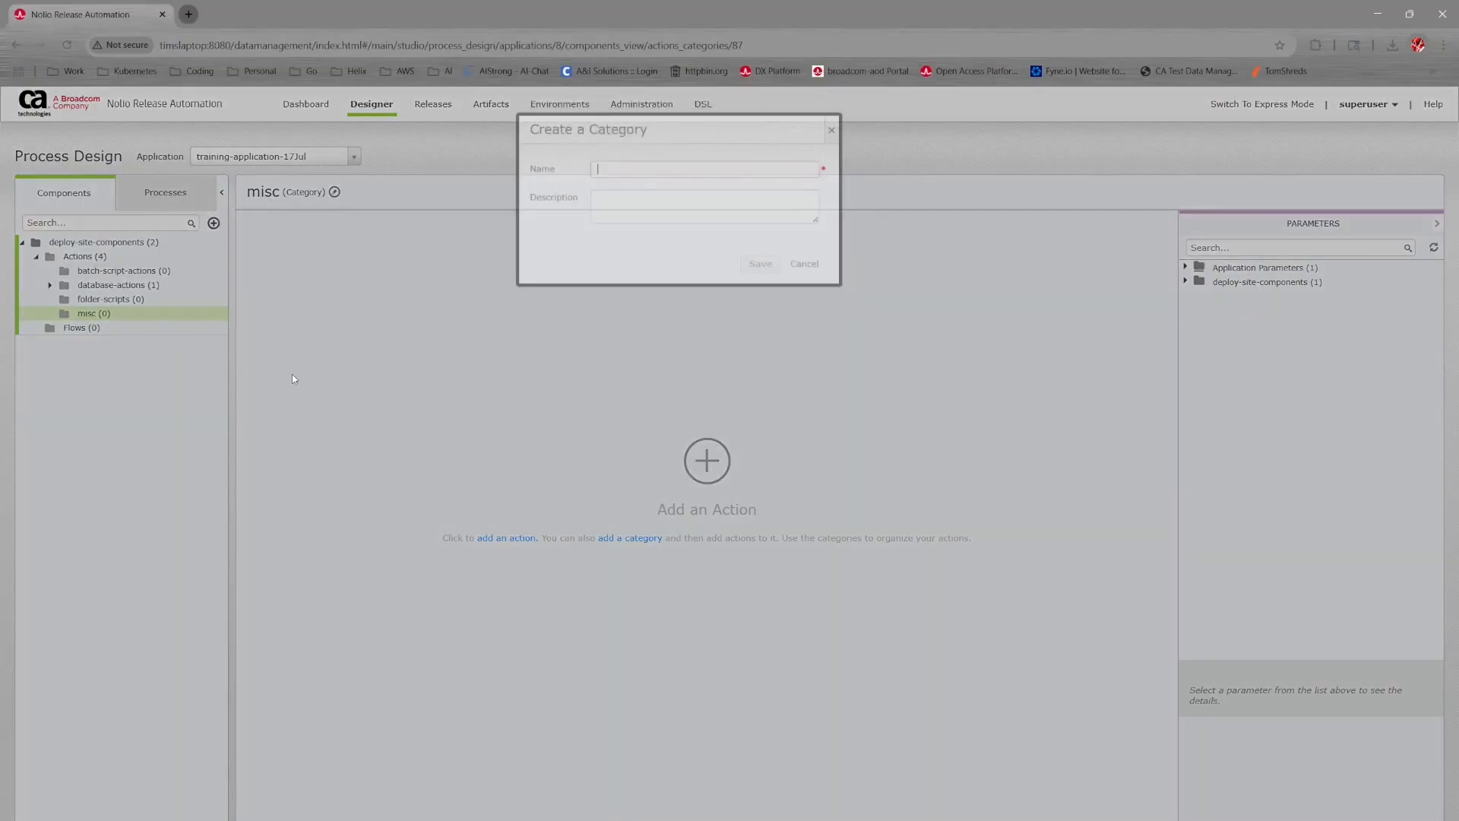
type("dataa")
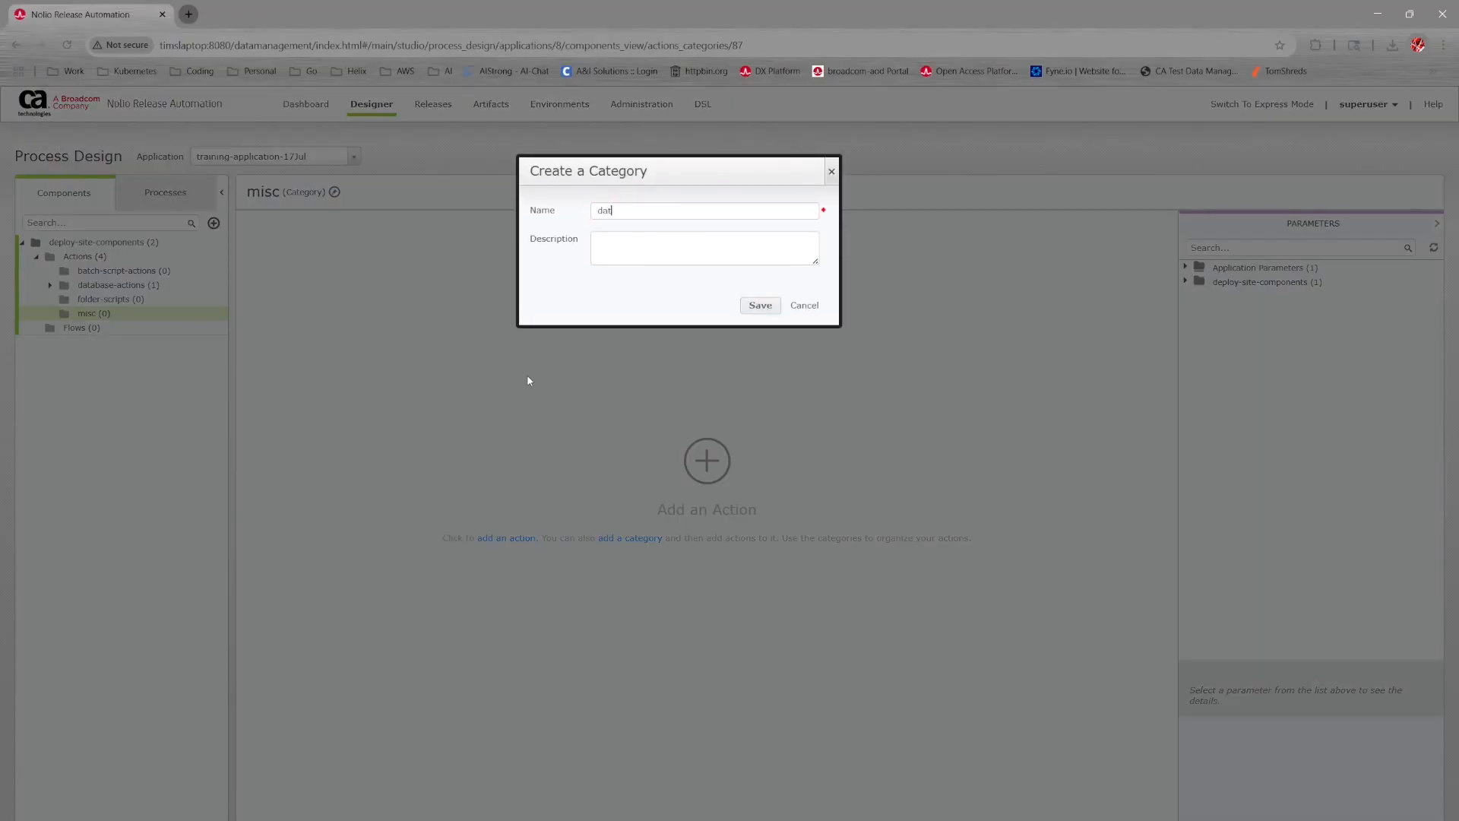
key("BackSpace")
type("base-flows")
key("Return")
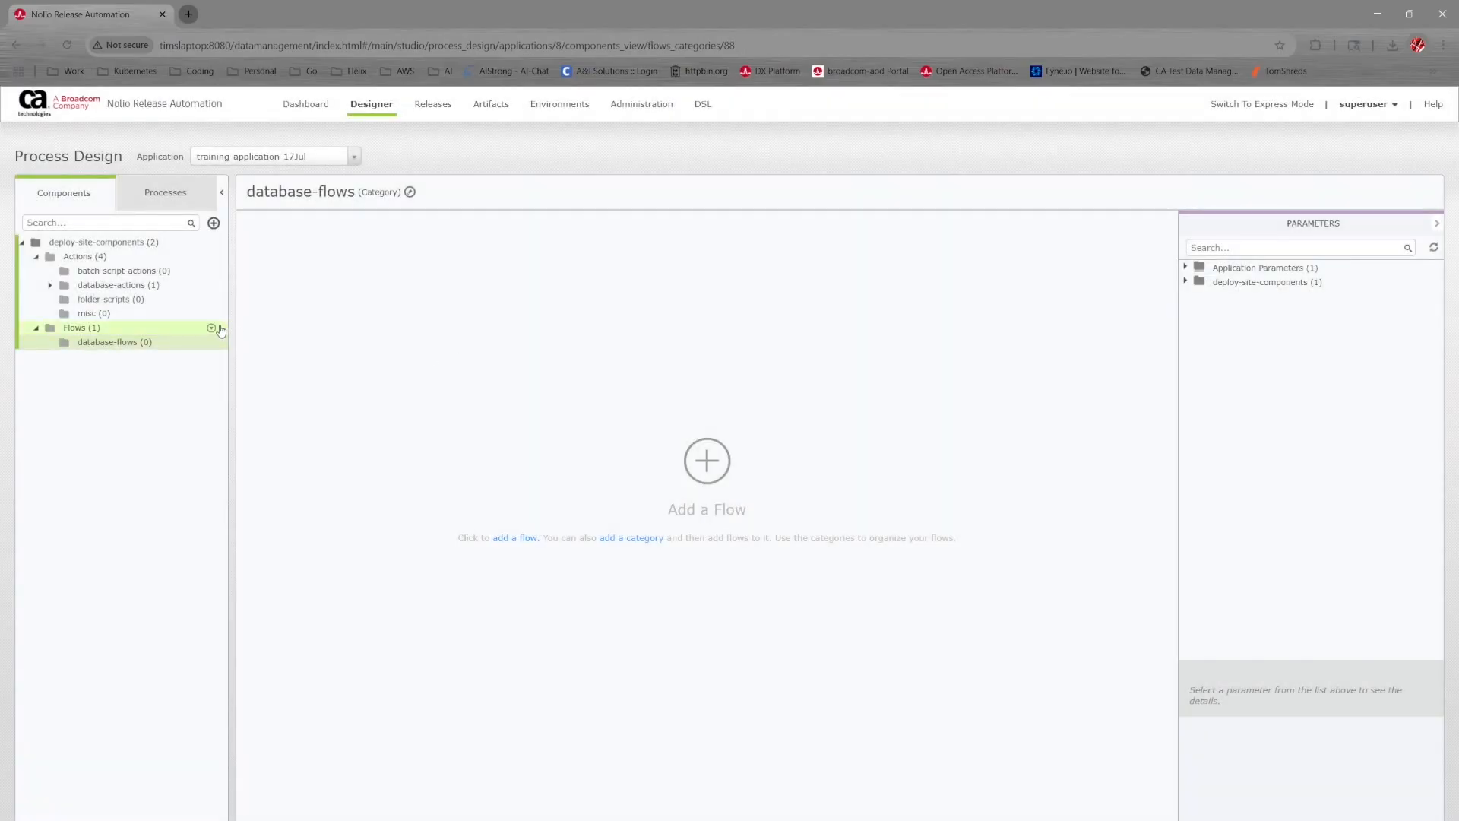
- Create a category named batch-script-flows directly under Flows
left_click(211, 328)
left_click(252, 381)
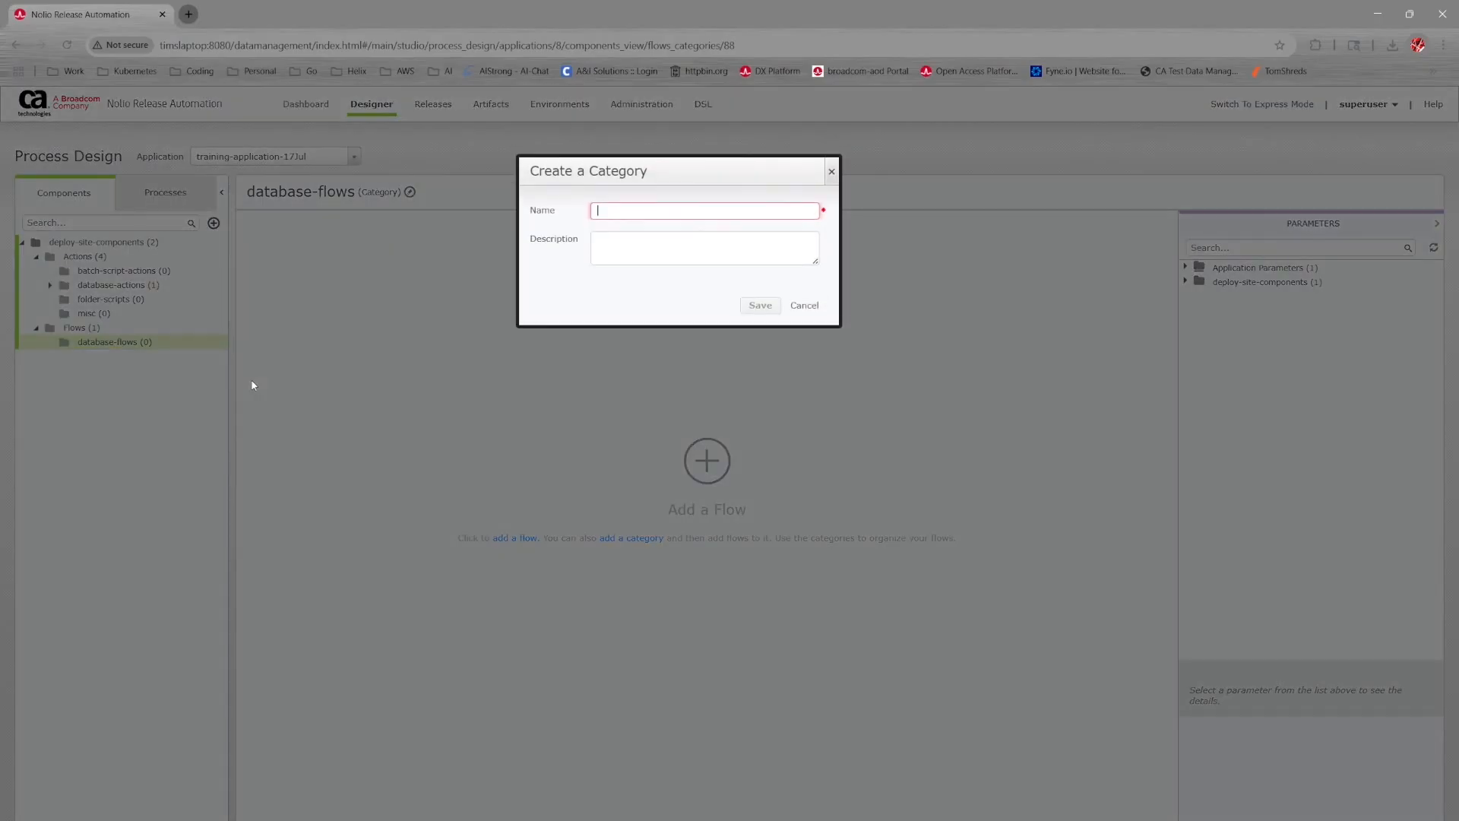
type("batch")
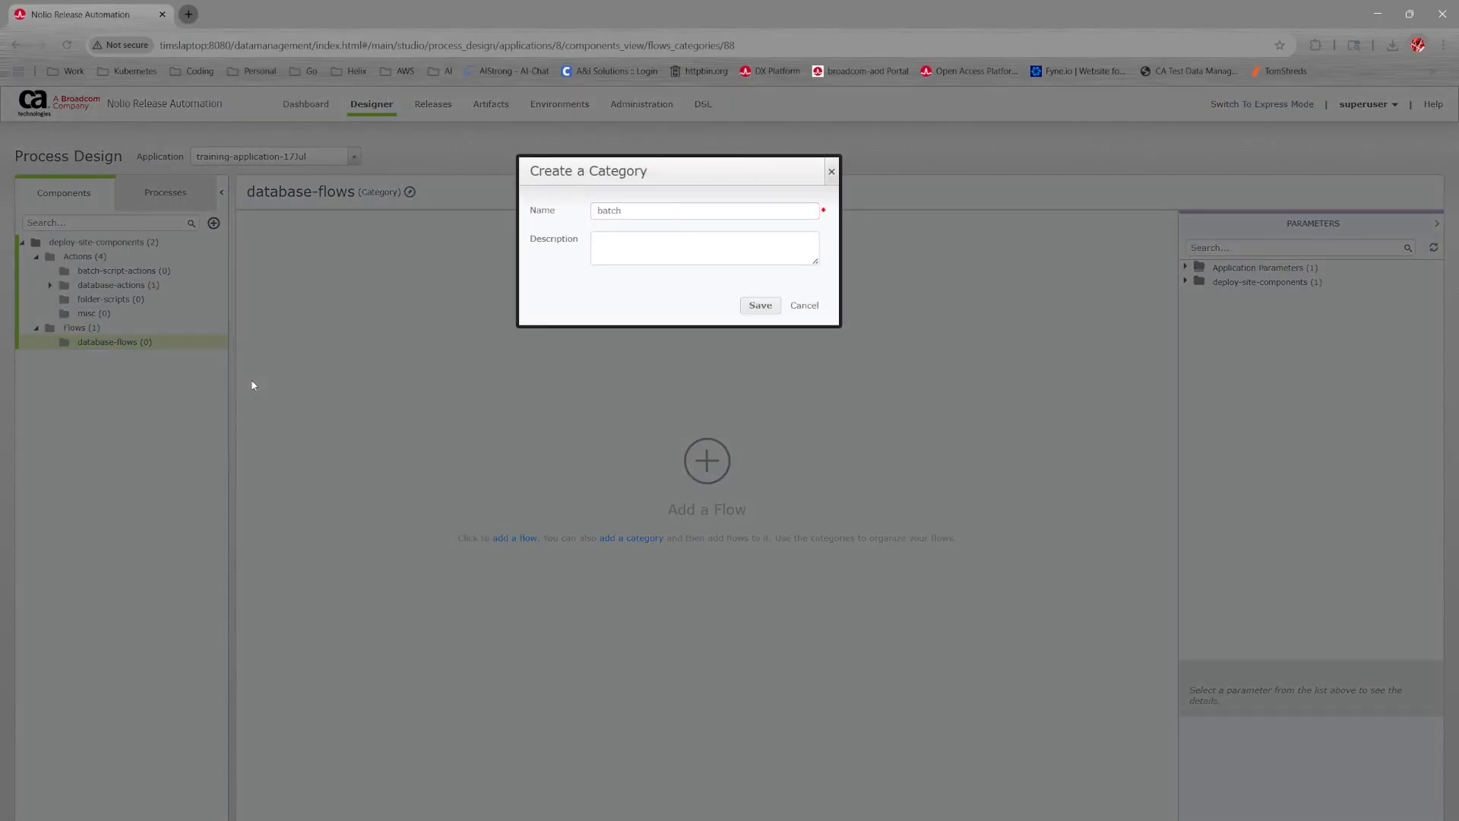
type("-script-flows")
key("Return")
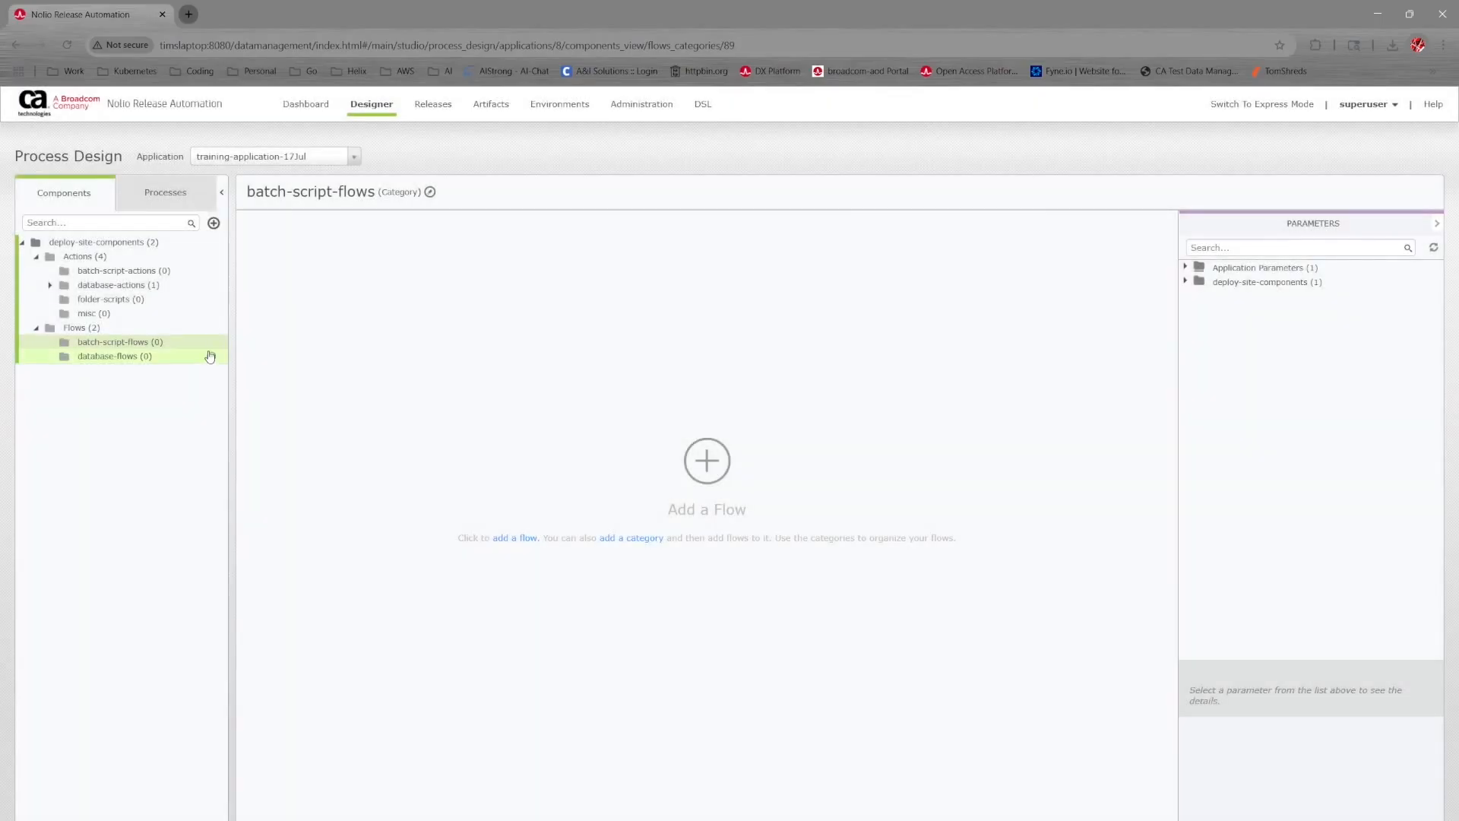
- Create a category named folder-flows directly under Flows
left_click(213, 341)
left_click(248, 384)
type("folder-script")
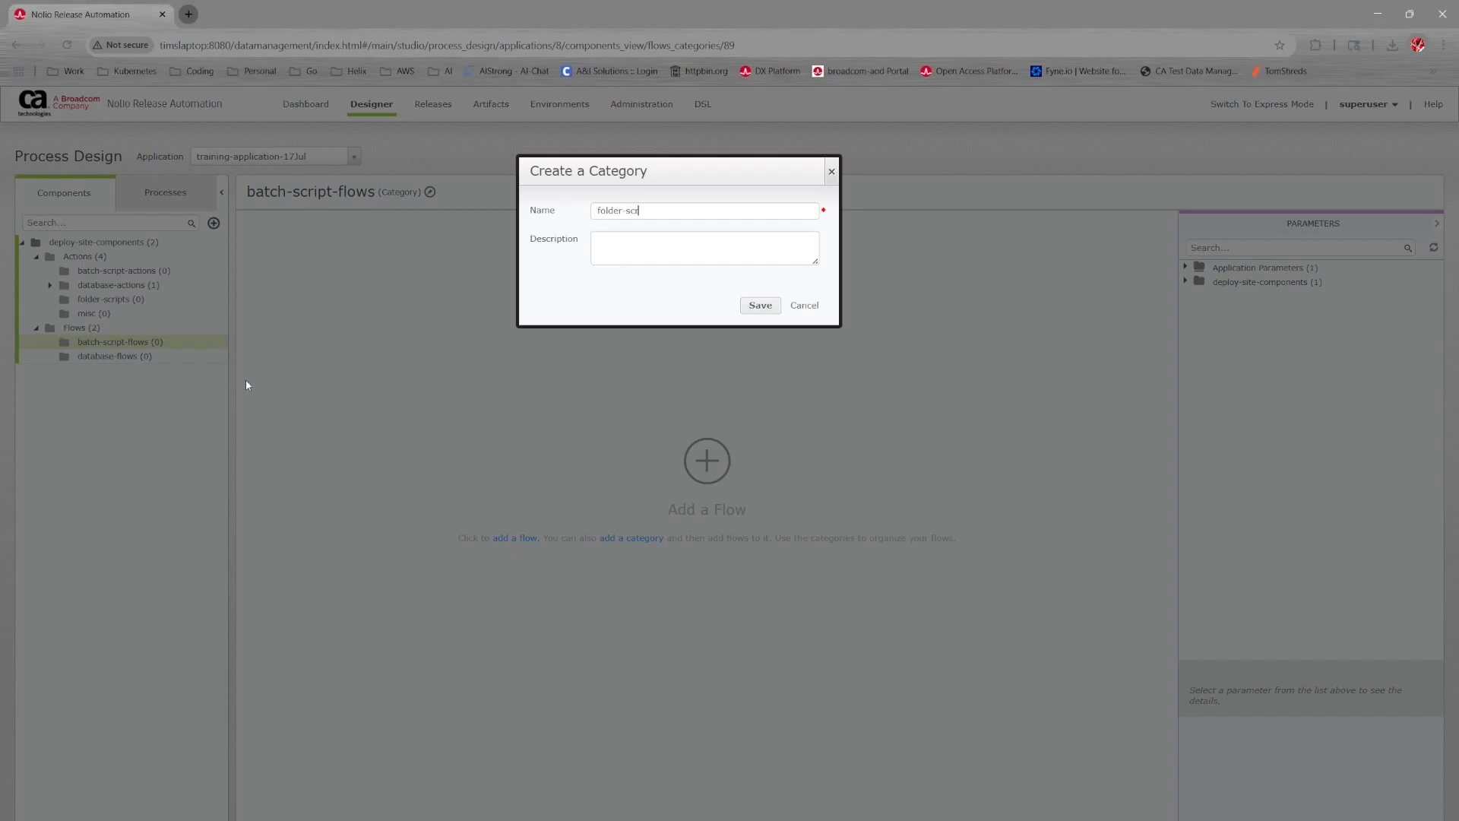
key("BackSpace")
key("BackSpace")
key("BackSpace")
type("flows")
key("Return")
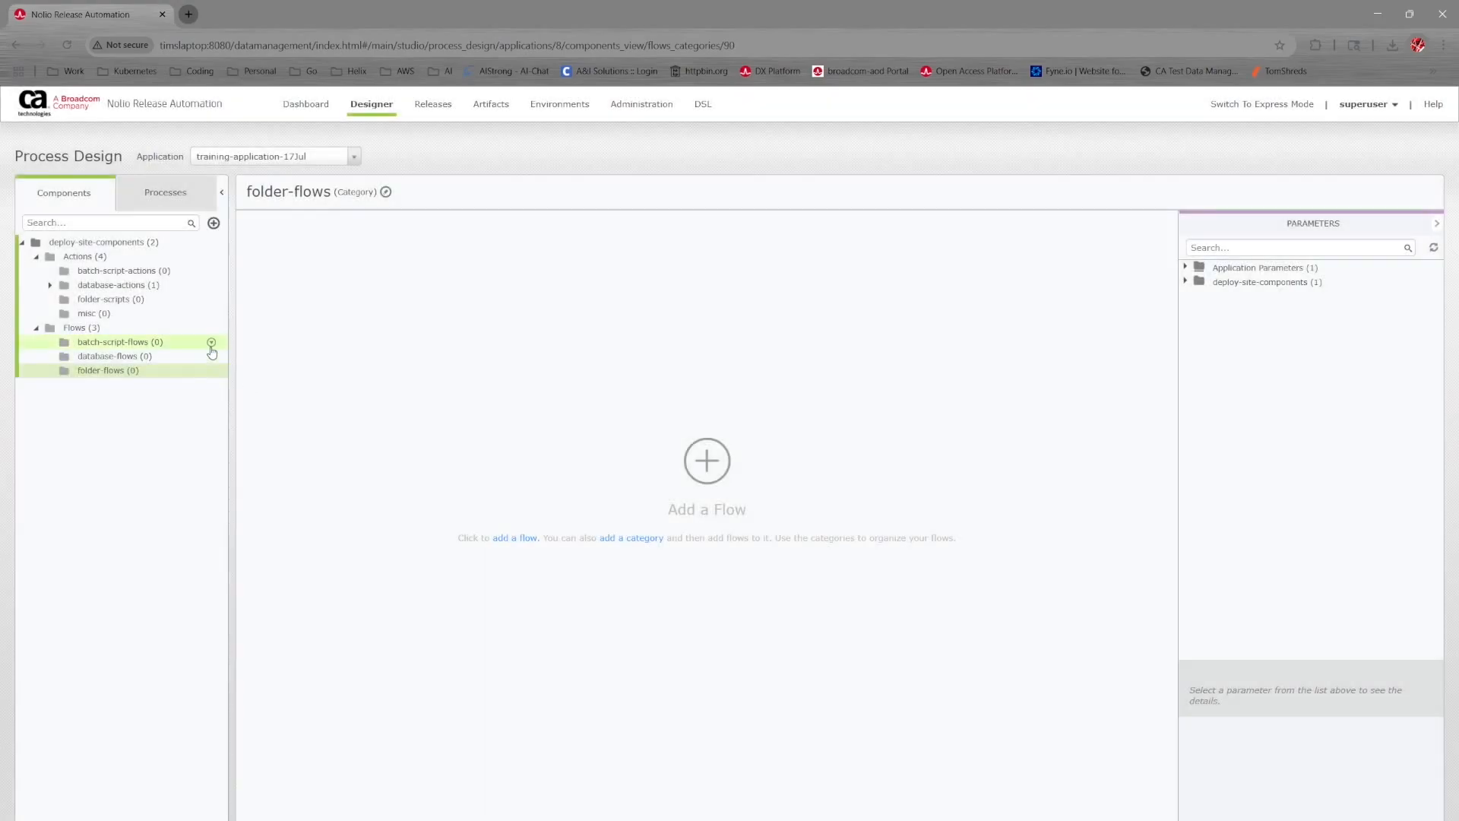
- Create a category named deploy-flows directly under Flows
right_click(212, 328)
left_click(250, 377)
type("mian")
key("BackSpace")
type("dep")
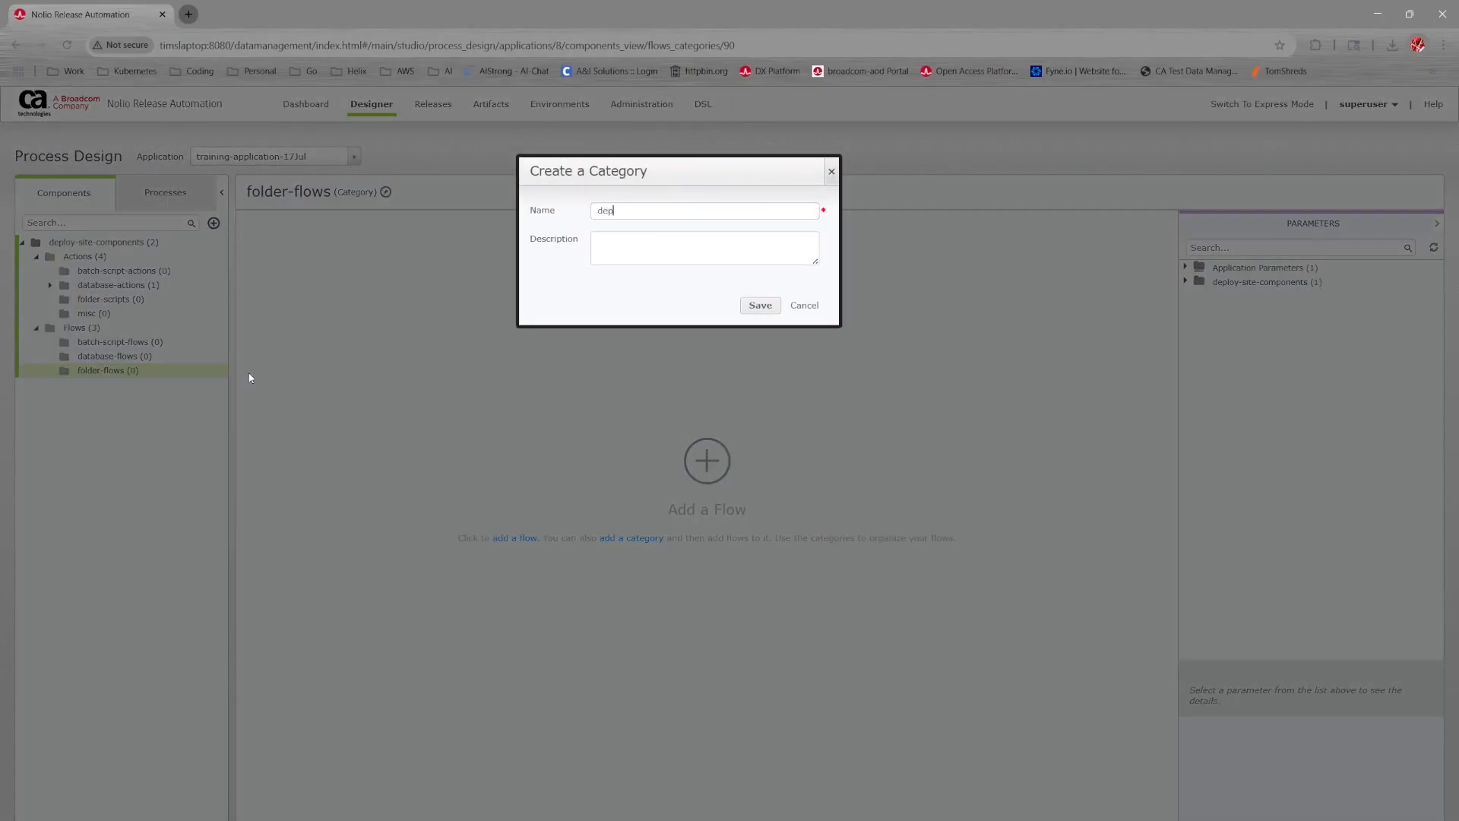
type("loy-flows")
key("Return")
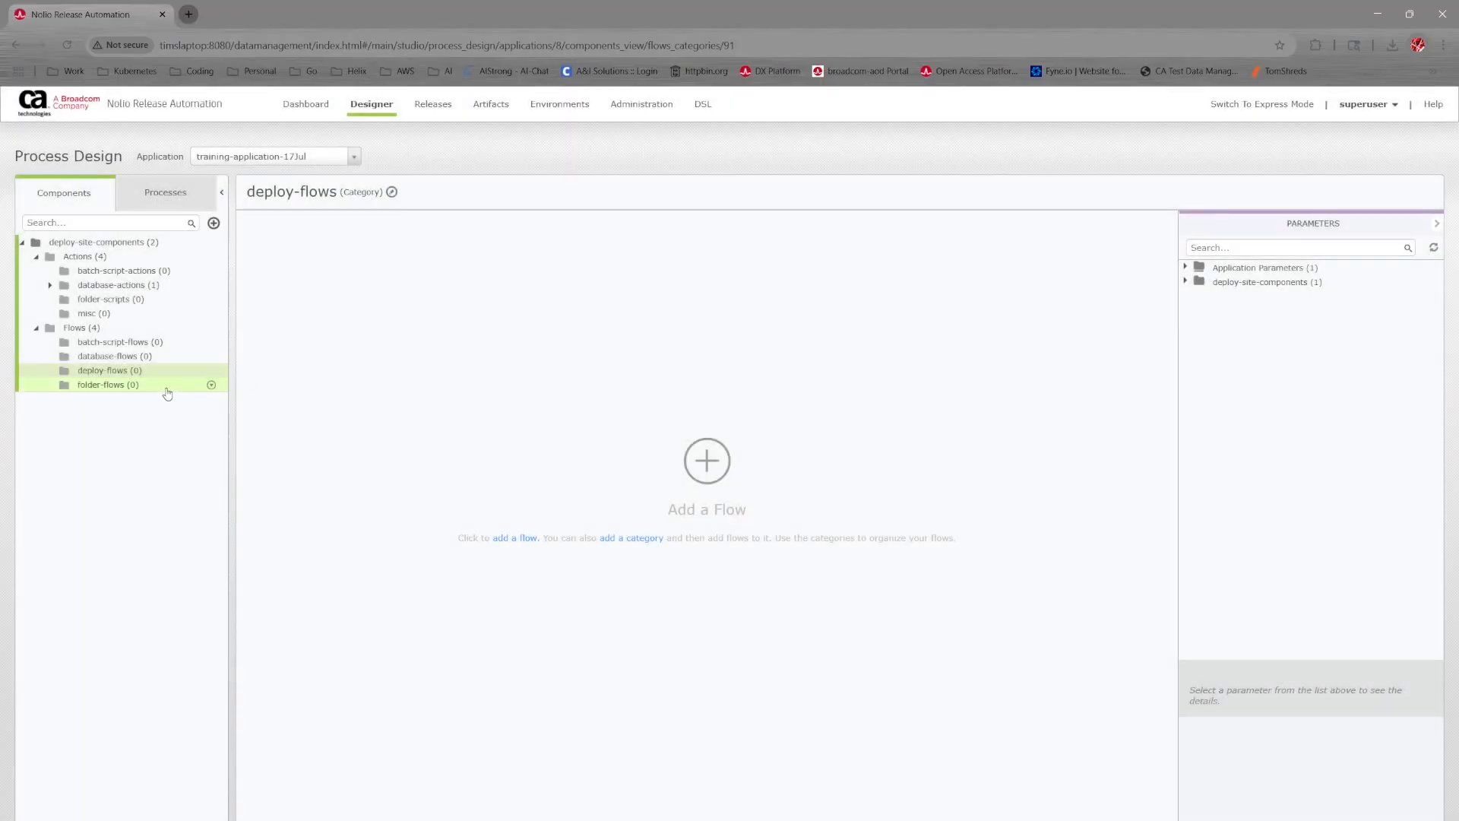